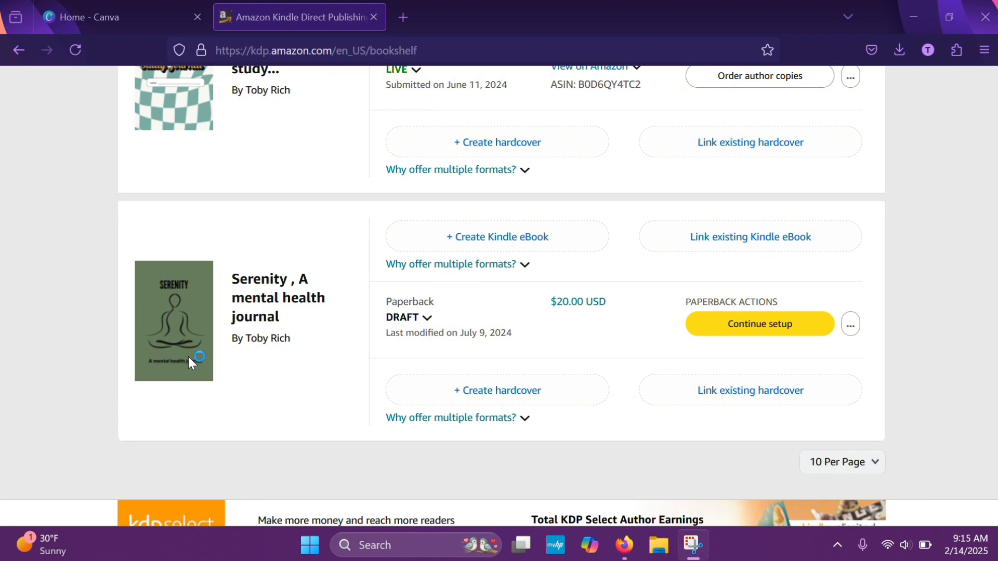
# Open the Amazon store page of the live Illuminate Bible Study journal with the light-blue floral cover from the bookshelf
pyautogui.scroll(3, 299, 289)
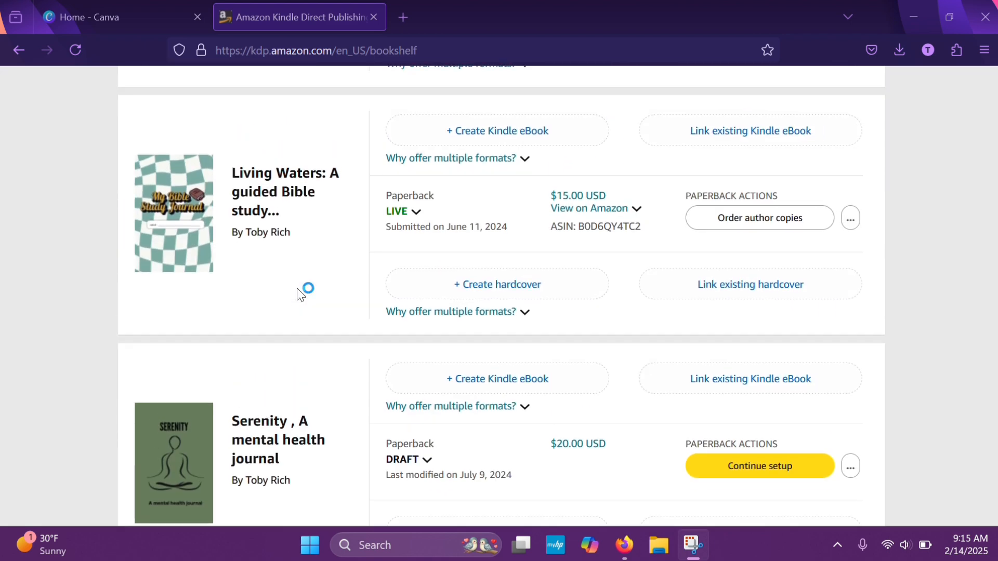
pyautogui.scroll(4, 357, 245)
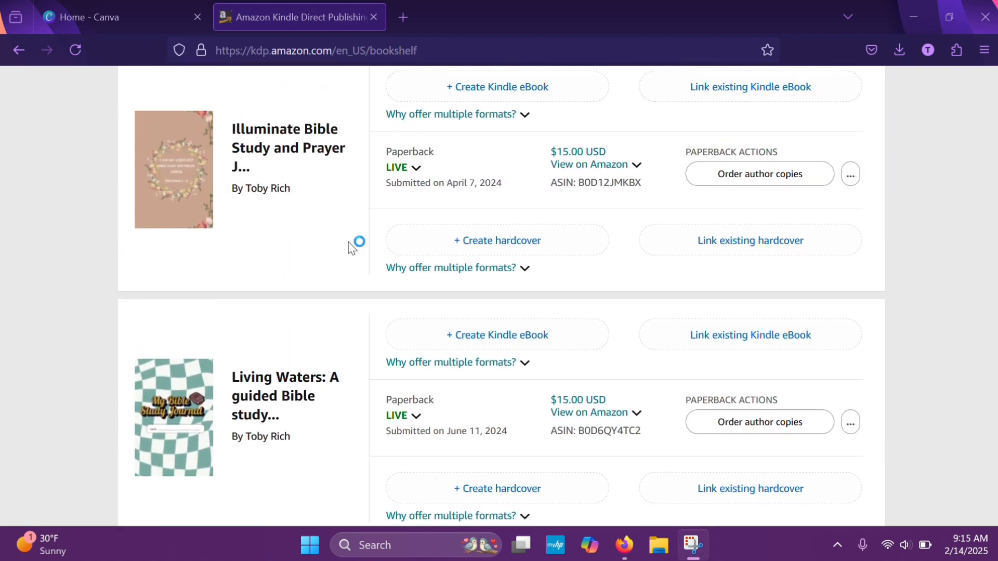
pyautogui.scroll(12, 398, 208)
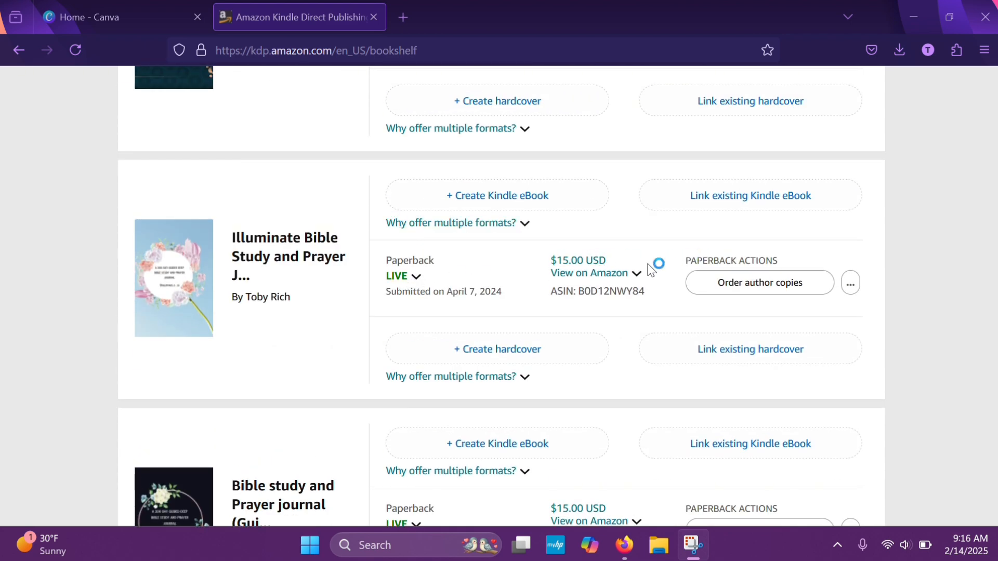
pyautogui.click(607, 275)
pyautogui.click(462, 312)
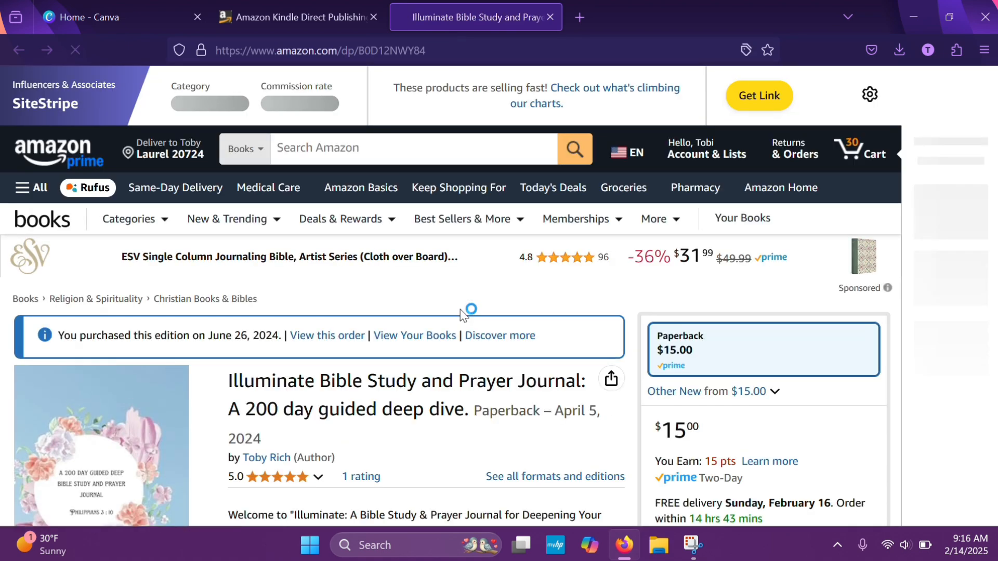
# Examine the journal's Amazon listing, including its description, product details, dimensions and customer rating breakdown
pyautogui.scroll(-3, 462, 311)
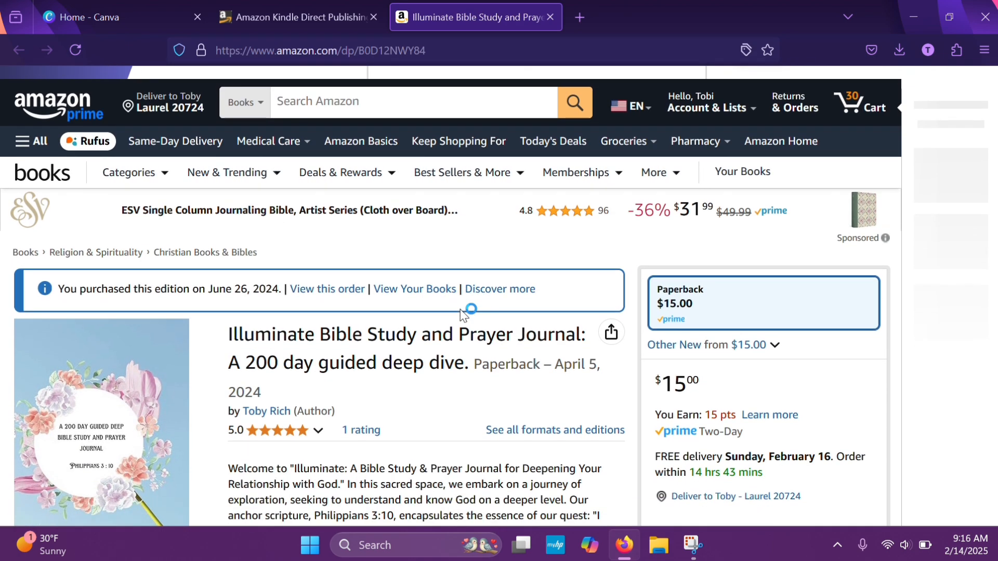
pyautogui.scroll(-3, 460, 313)
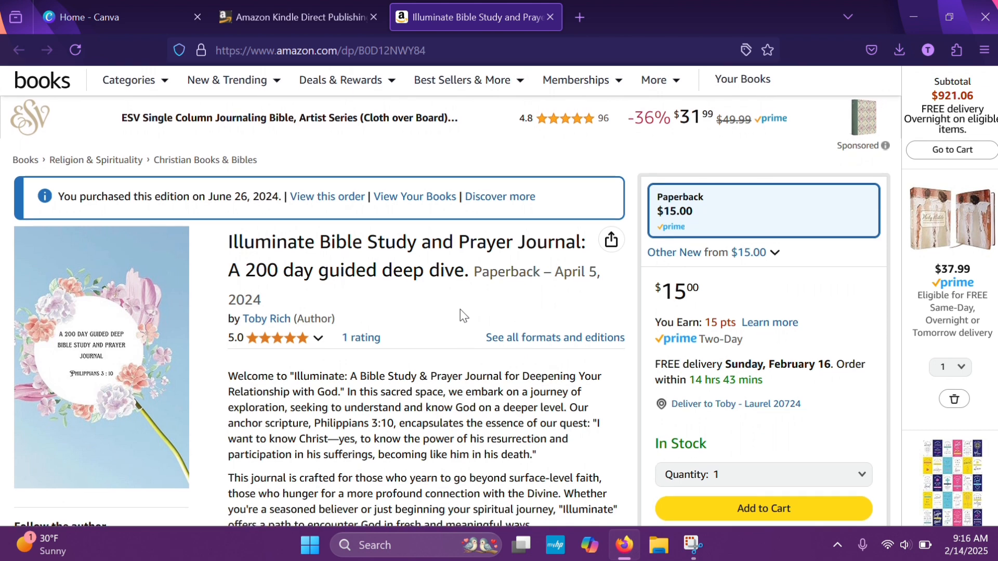
pyautogui.scroll(-5, 460, 309)
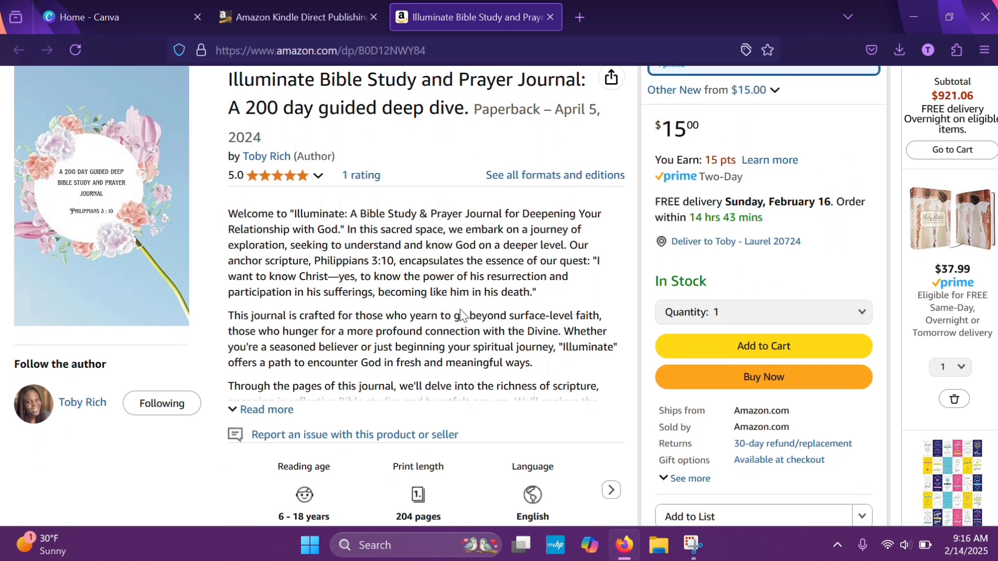
pyautogui.scroll(-1, 461, 315)
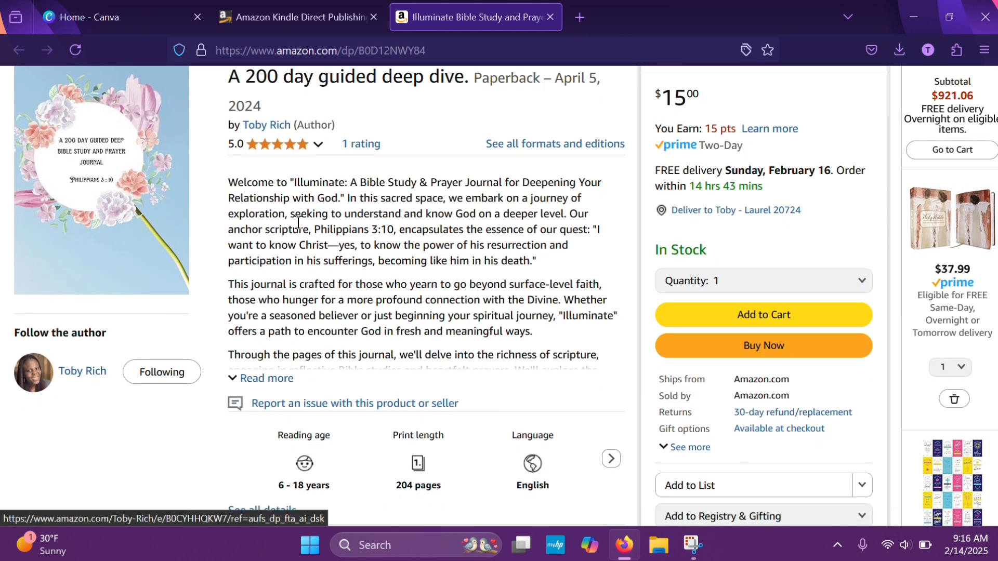
pyautogui.scroll(-6, 330, 283)
pyautogui.scroll(-20, 329, 281)
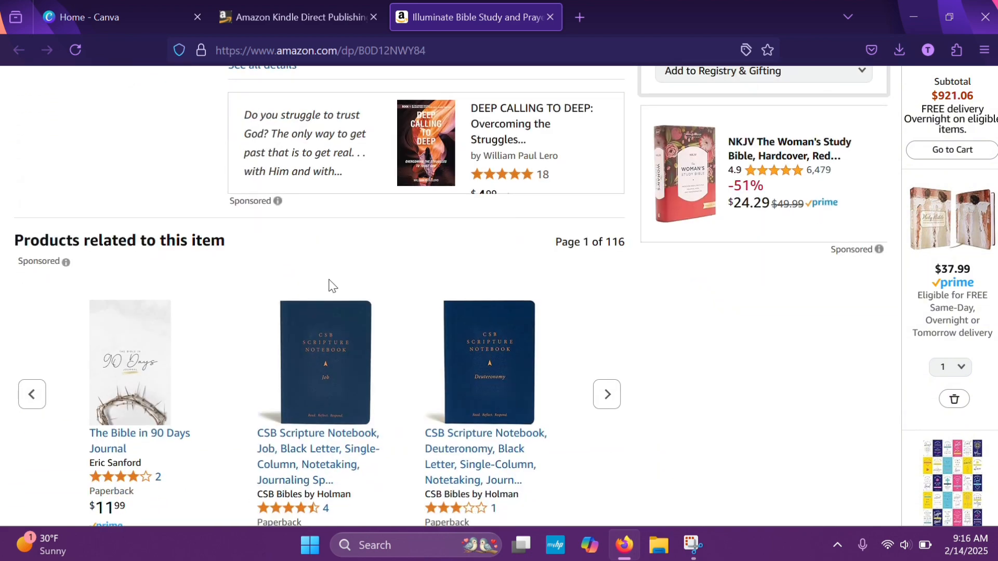
pyautogui.scroll(-10, 329, 286)
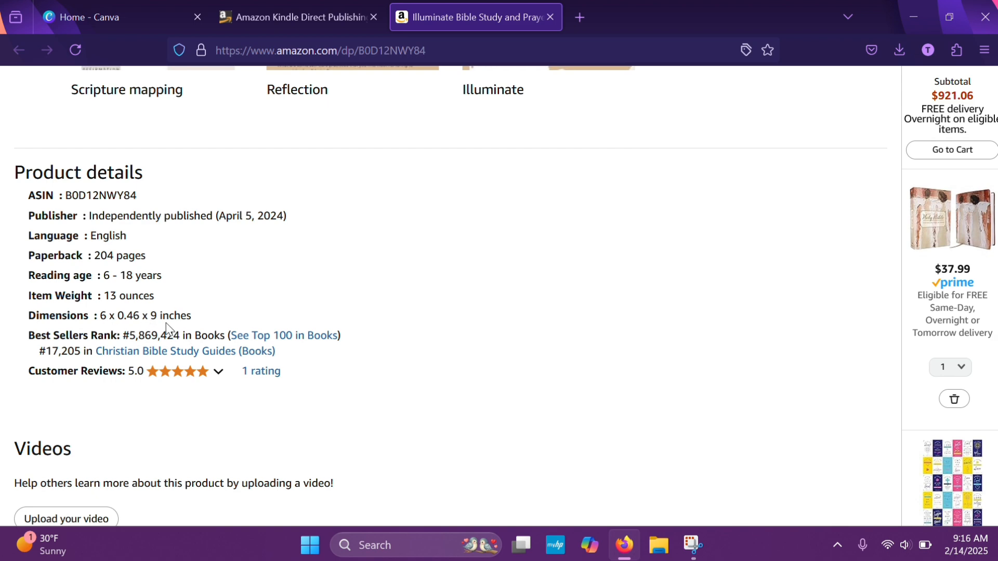
pyautogui.moveTo(214, 378)
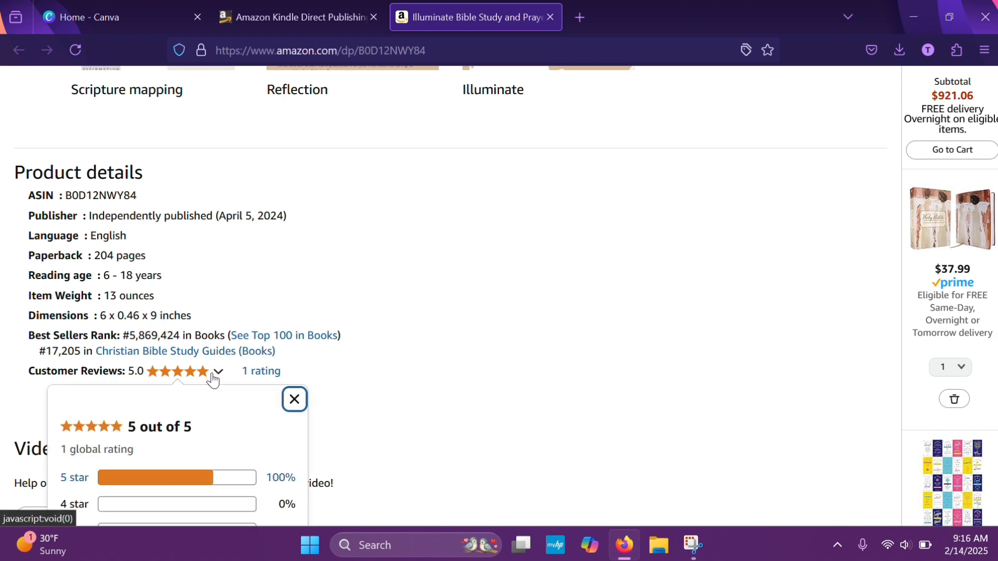
pyautogui.scroll(10, 213, 379)
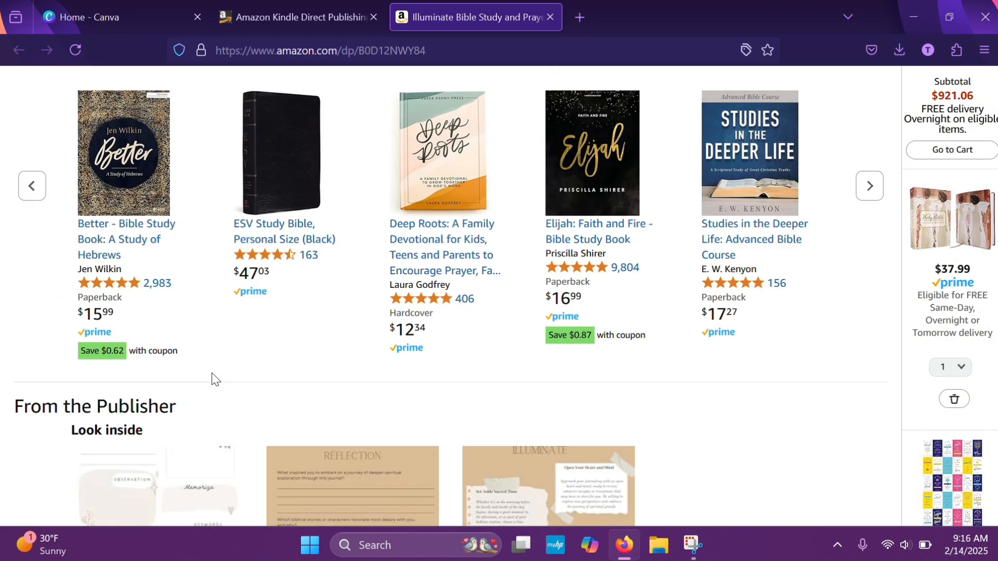
pyautogui.scroll(5, 214, 379)
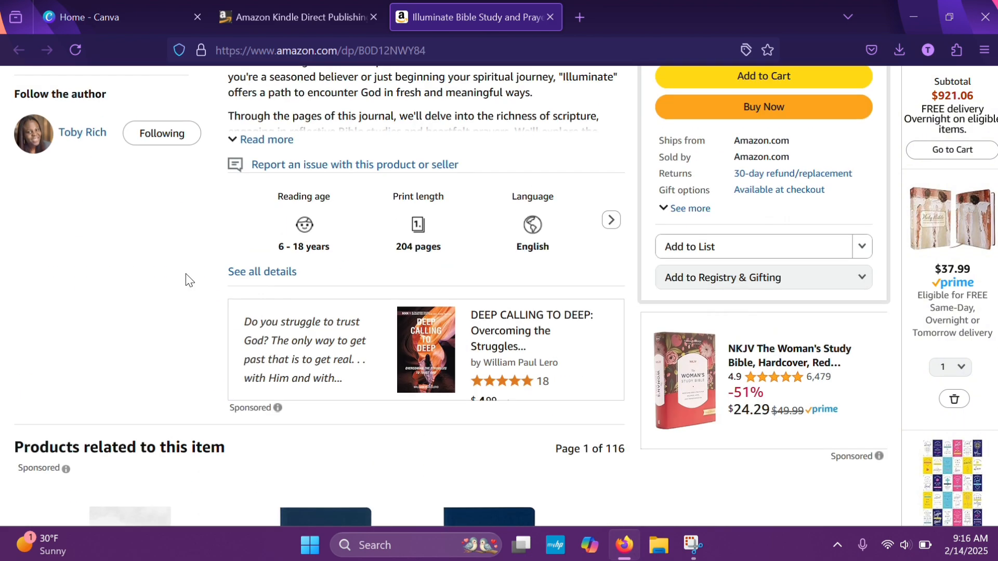
# Switch to Canva and start a new custom-size design, dismissing the antivirus expiry notice
pyautogui.click(104, 11)
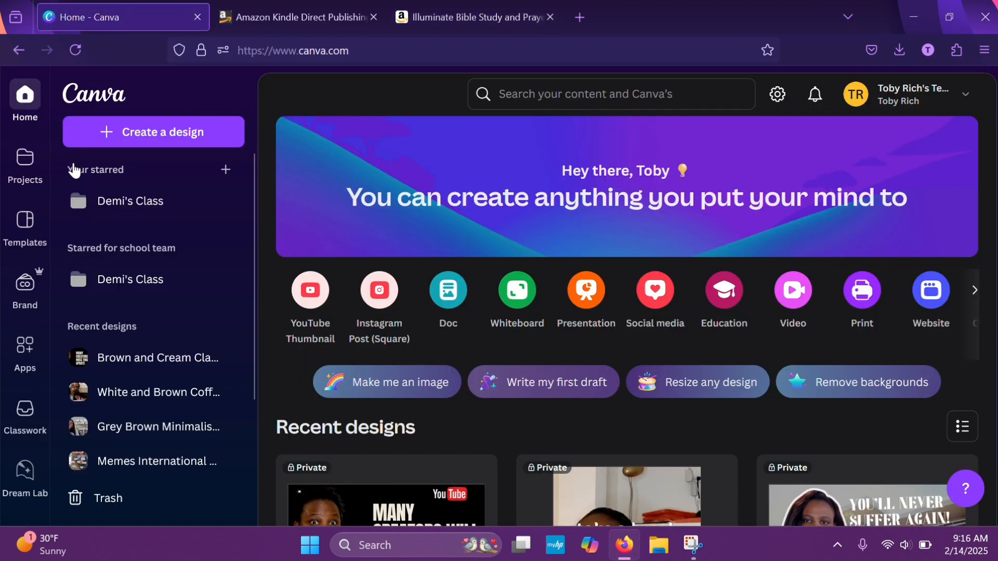
pyautogui.click(106, 136)
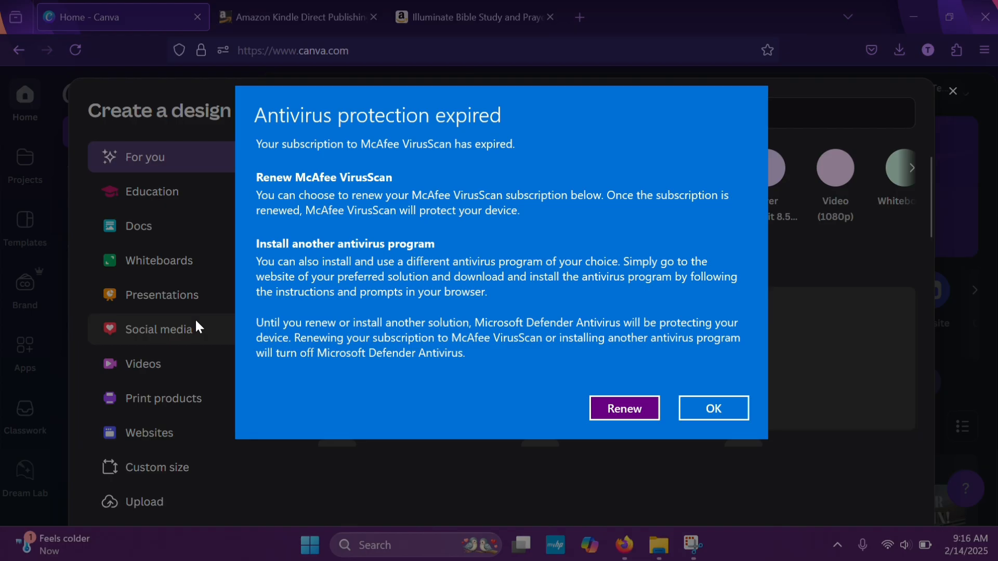
pyautogui.click(696, 414)
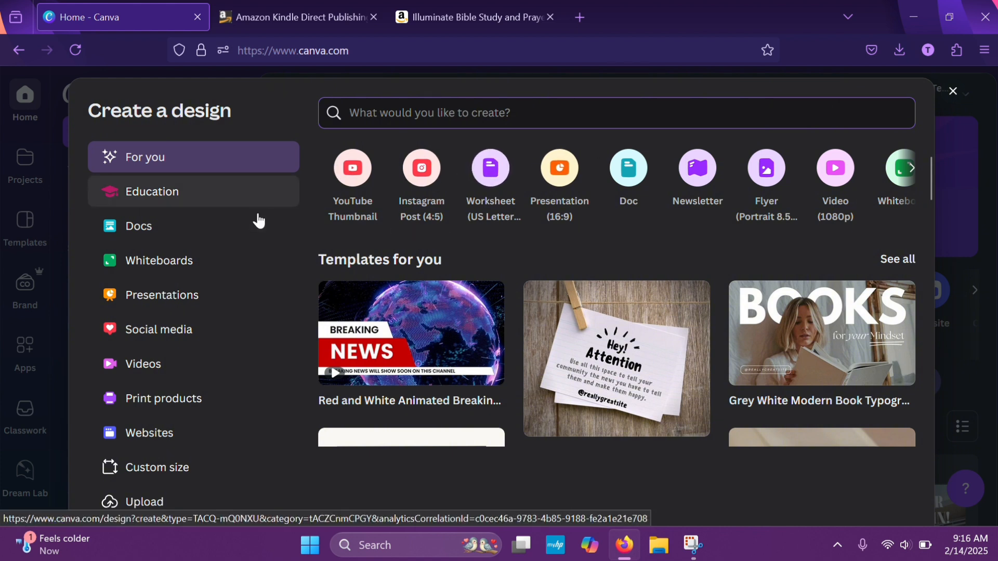
pyautogui.scroll(-2, 171, 332)
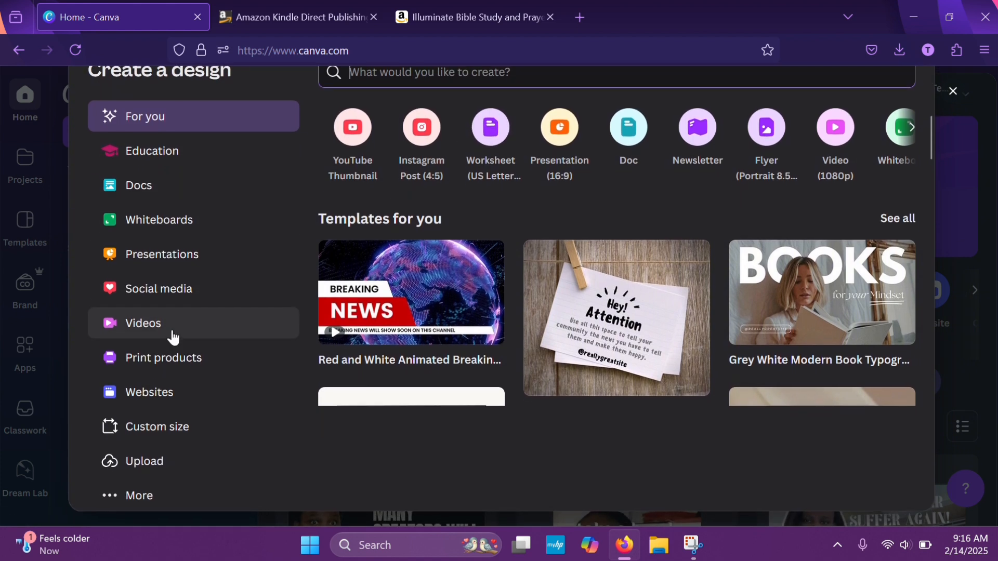
pyautogui.click(152, 431)
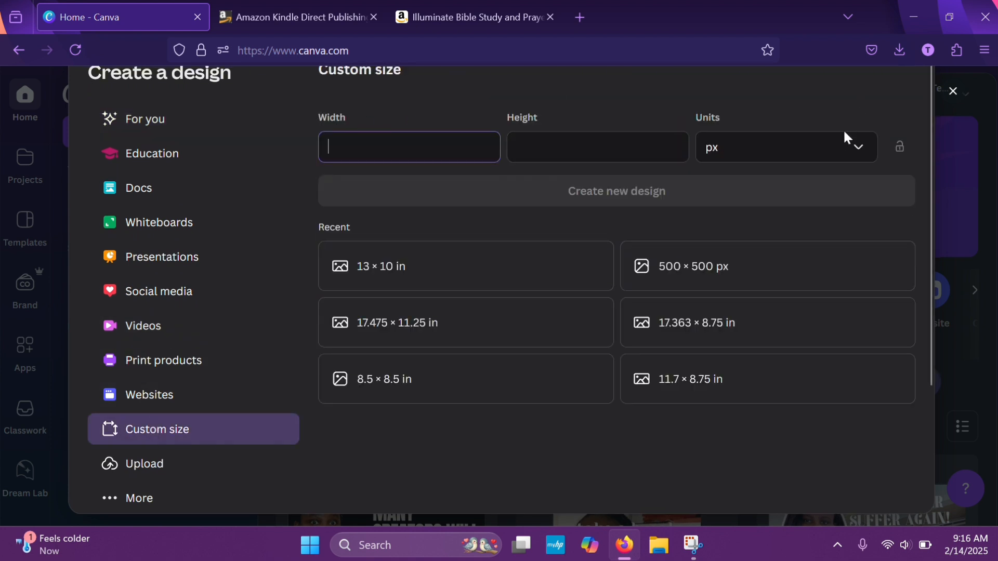
# Set the units to inches, the width to 6 and the height to 9, and create the design
pyautogui.click(840, 148)
pyautogui.click(758, 220)
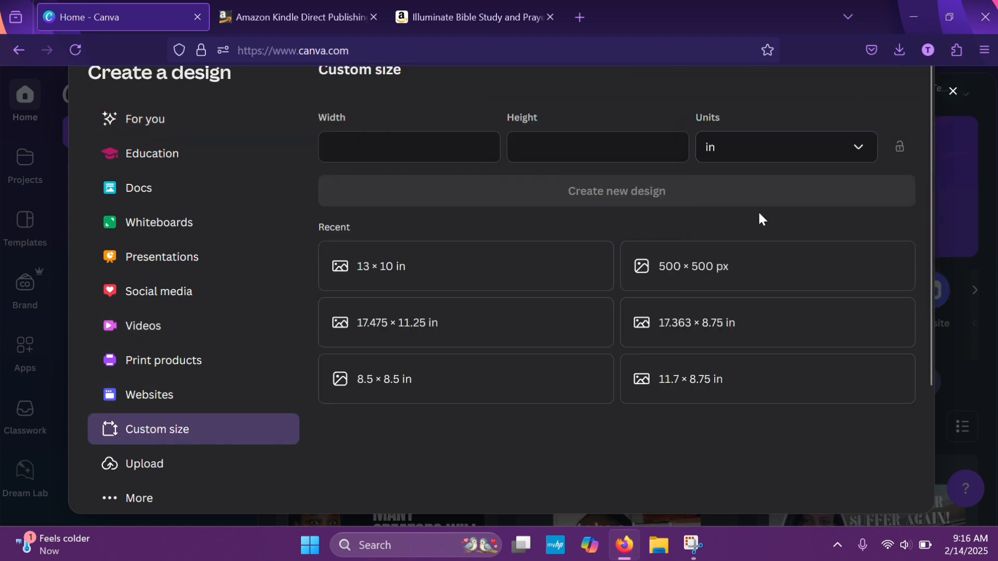
pyautogui.click(409, 158)
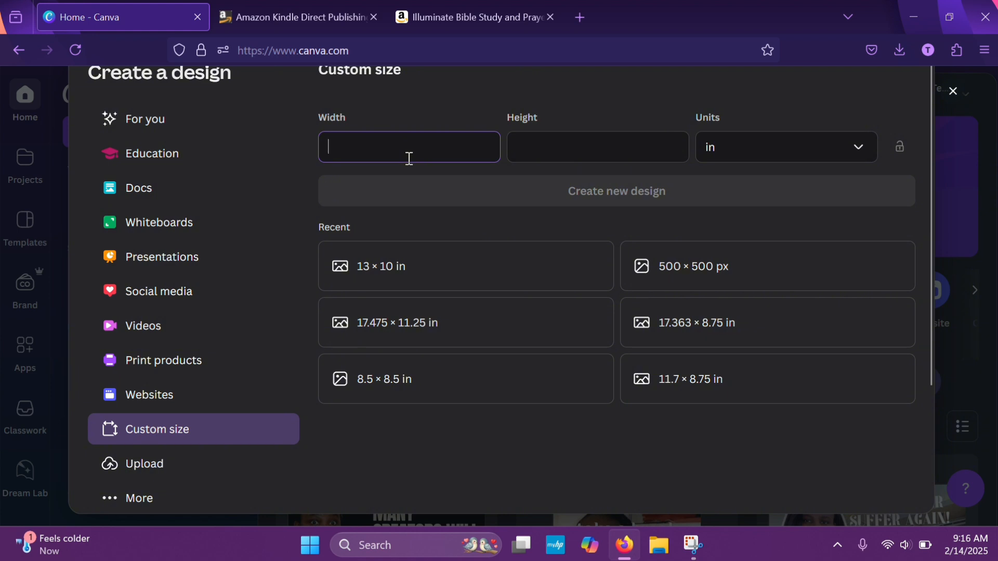
pyautogui.click(552, 142)
pyautogui.write('9')
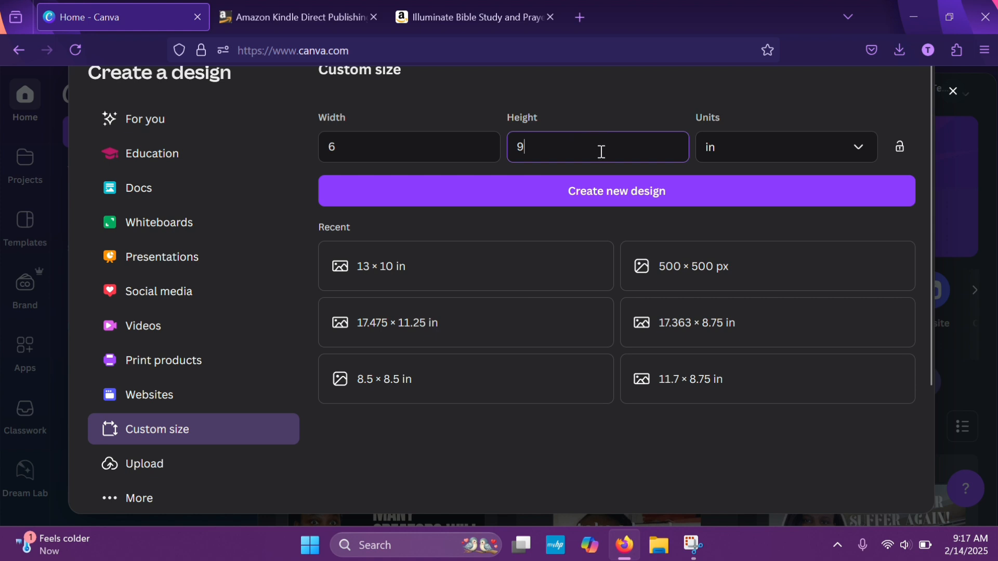
pyautogui.click(612, 192)
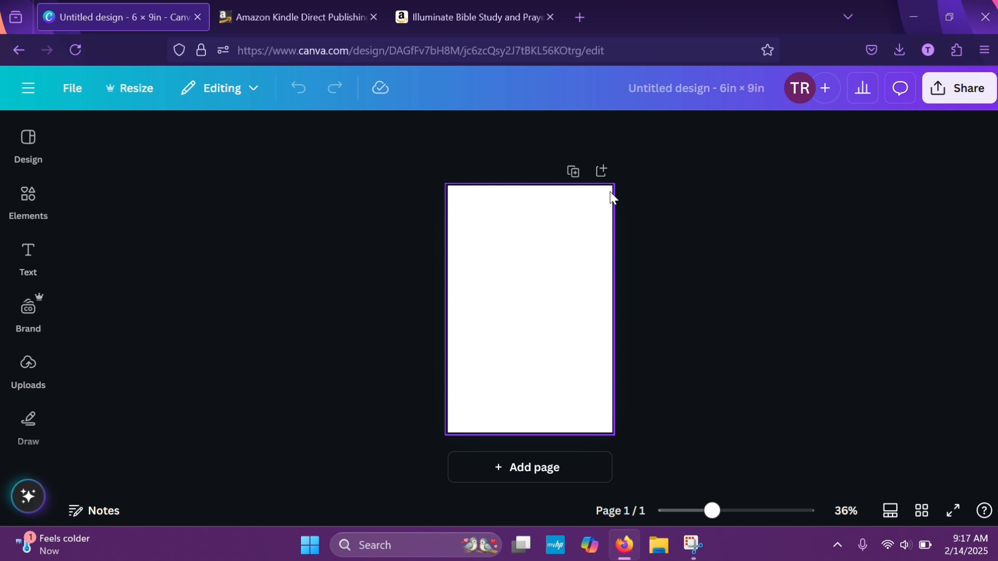
# Search the design templates for "title page"
pyautogui.click(28, 194)
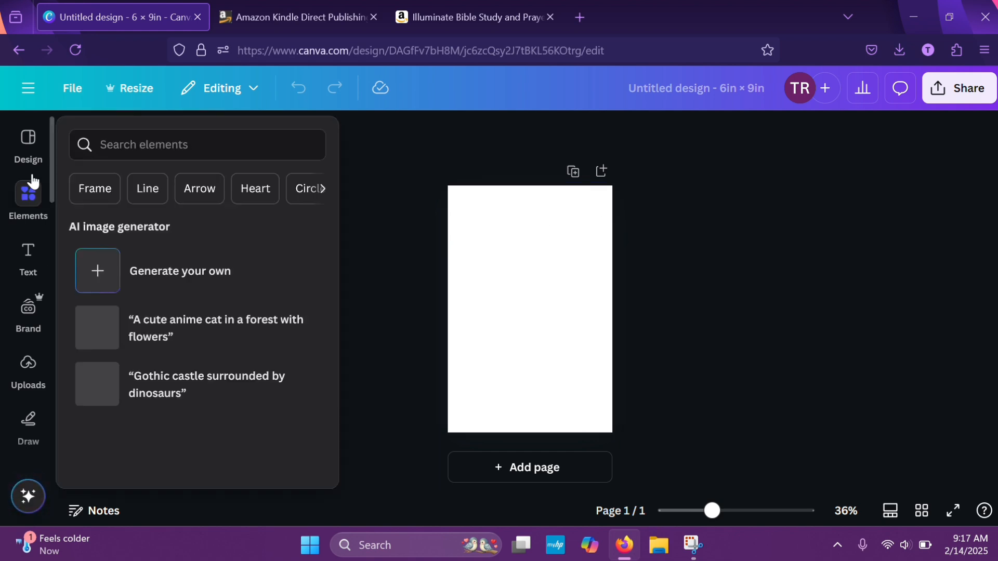
pyautogui.click(28, 137)
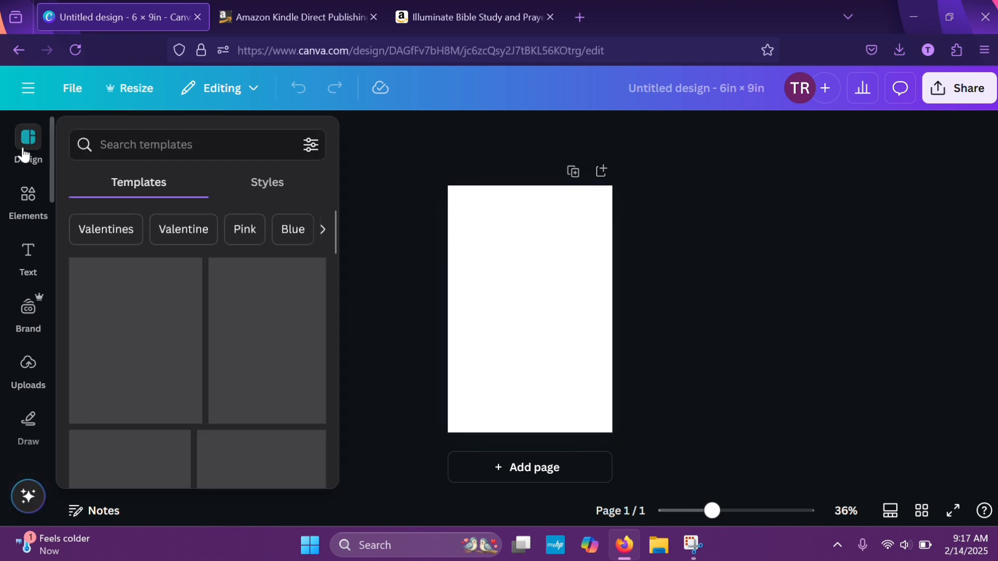
pyautogui.click(153, 139)
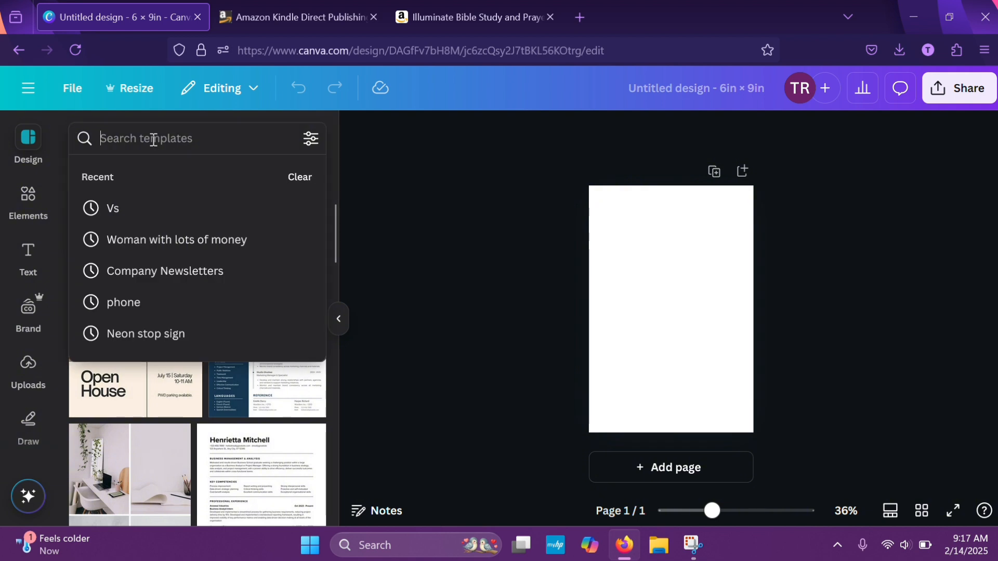
pyautogui.write('t')
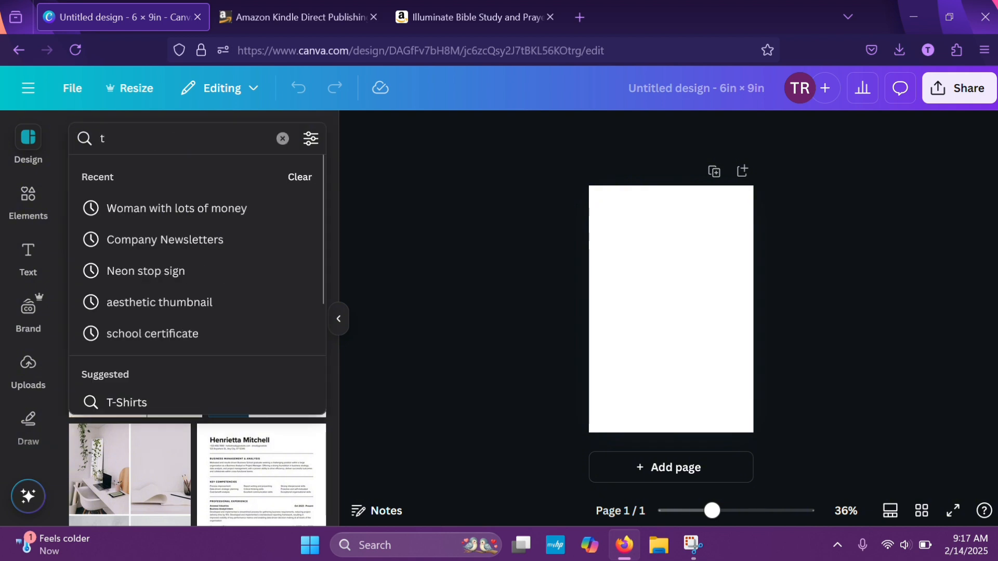
pyautogui.write('itle page')
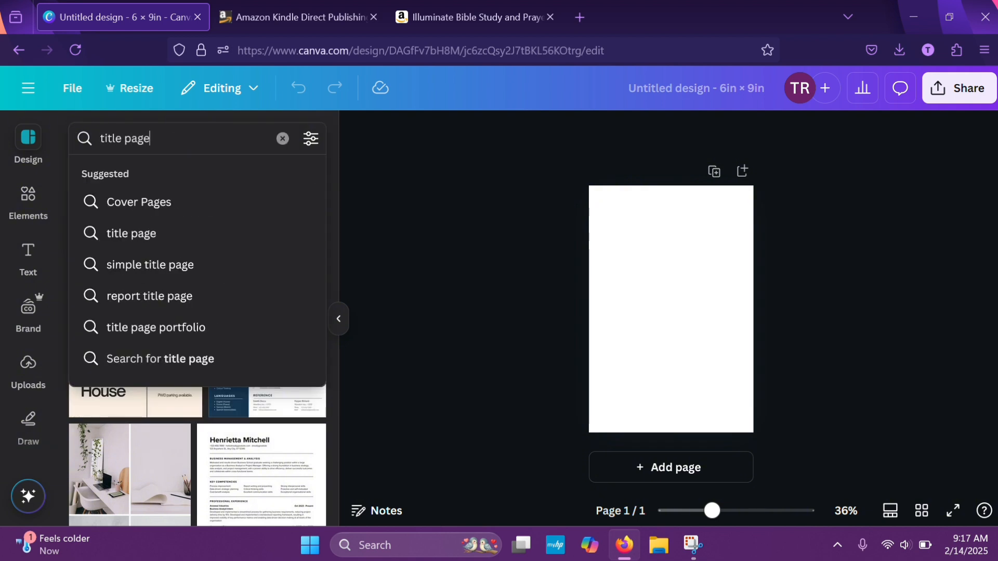
pyautogui.press('Return')
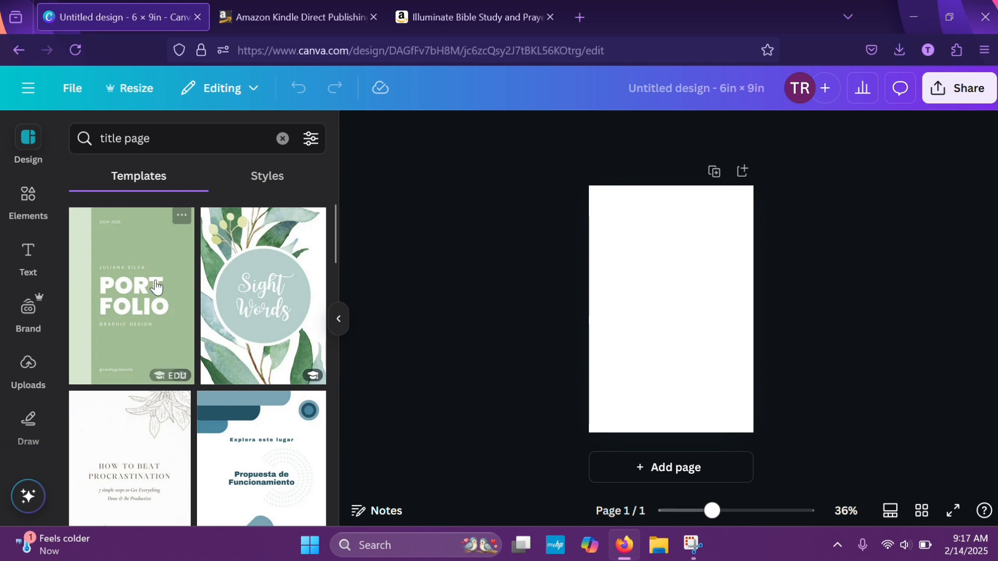
# Browse the title page templates and apply the green leafy "Sight Words" template to the blank page
pyautogui.scroll(-3, 210, 457)
pyautogui.scroll(-6, 211, 459)
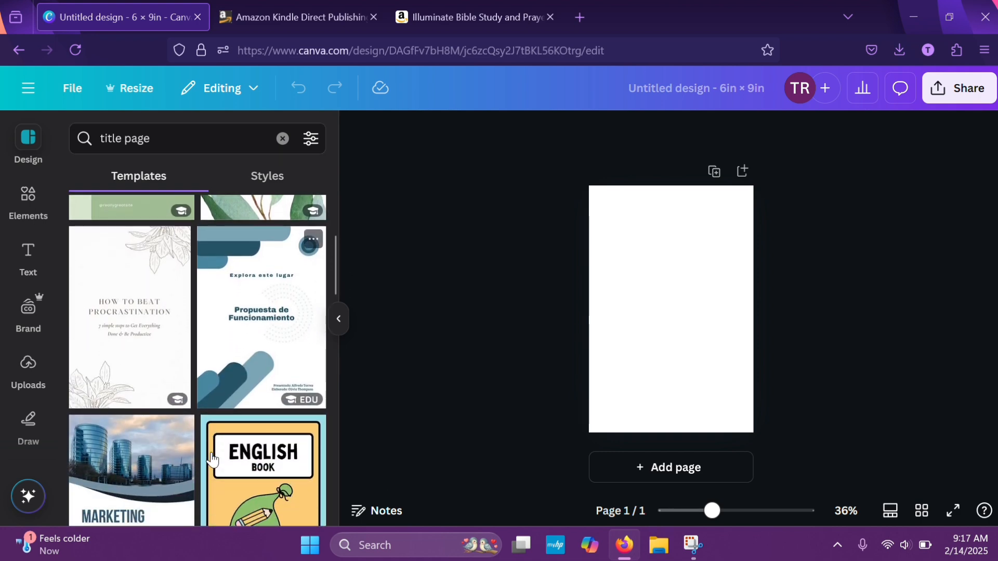
pyautogui.scroll(-4, 211, 459)
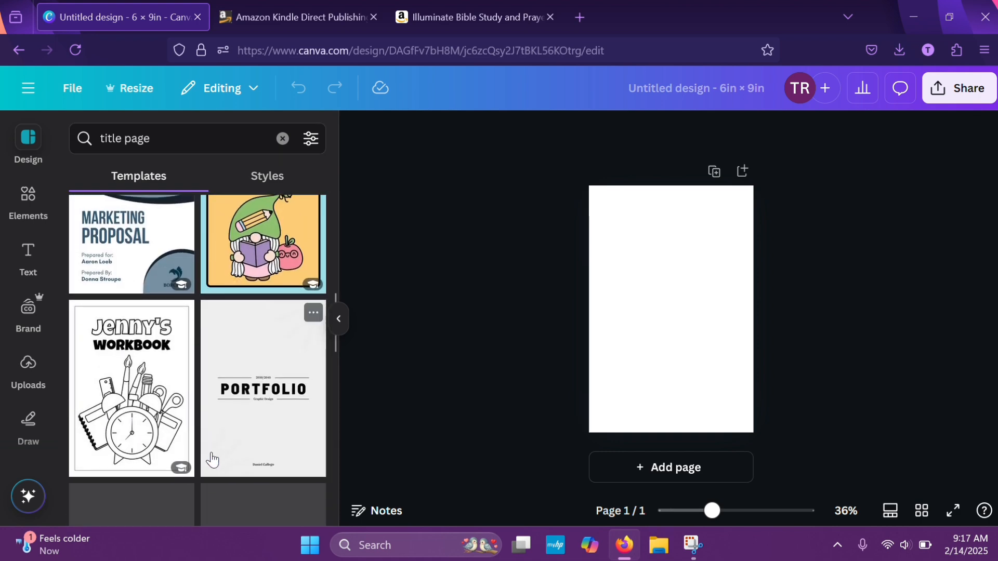
pyautogui.scroll(-5, 211, 459)
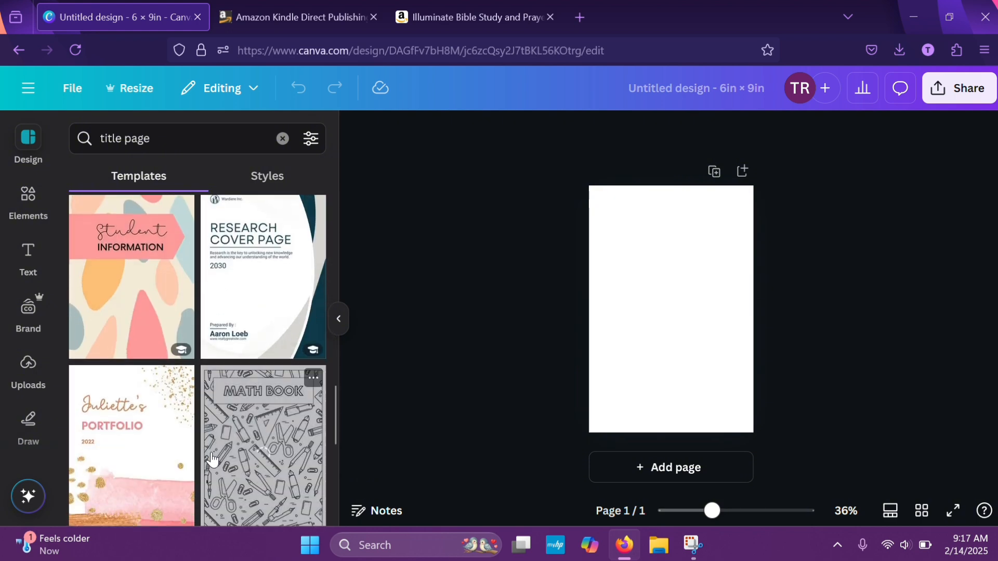
pyautogui.scroll(-7, 211, 459)
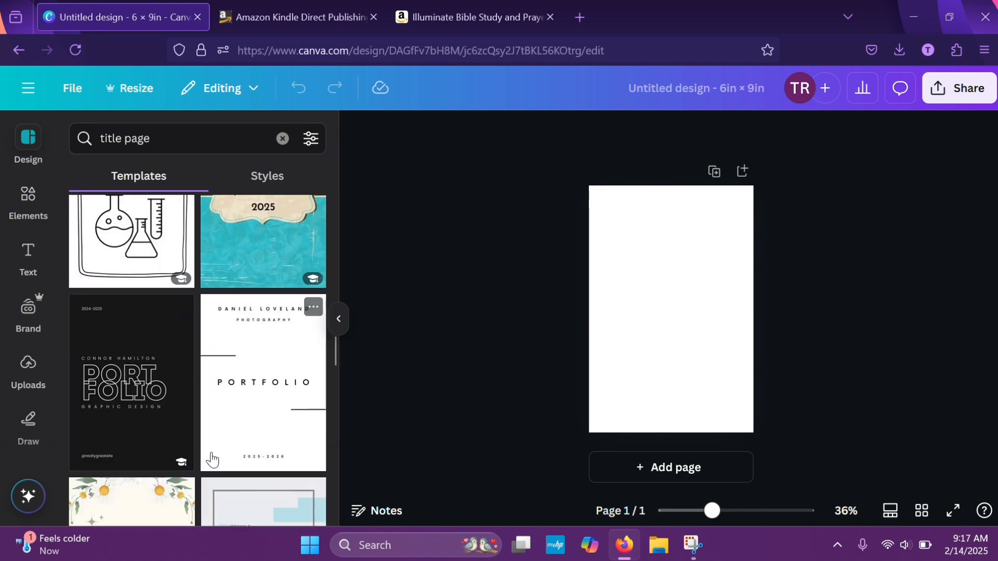
pyautogui.scroll(-3, 211, 459)
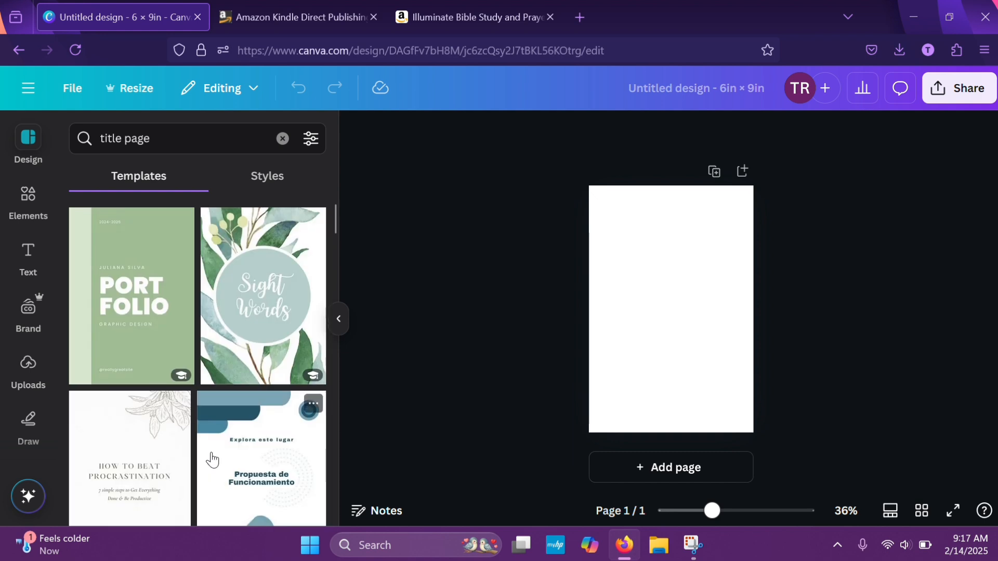
pyautogui.scroll(-1, 211, 459)
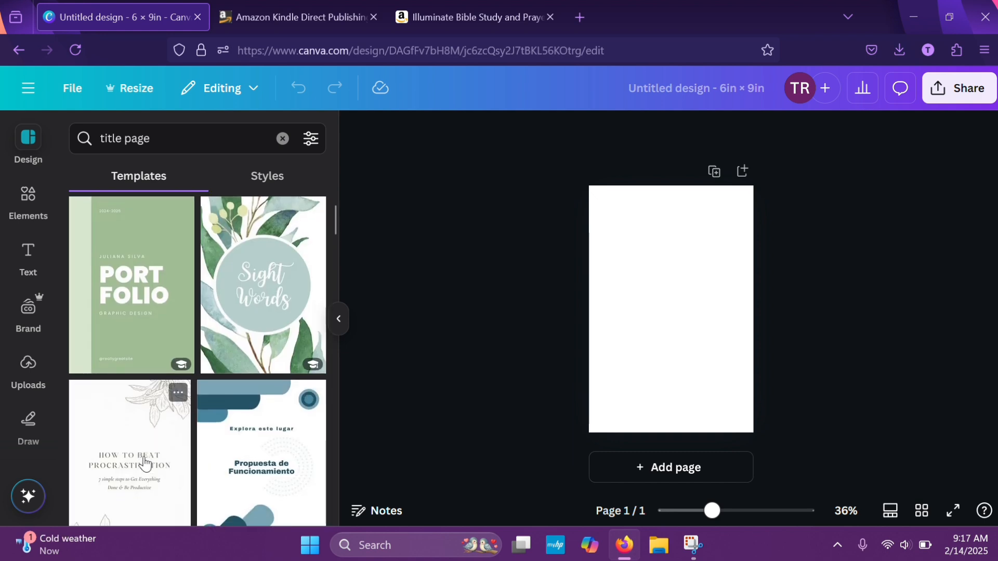
pyautogui.click(275, 263)
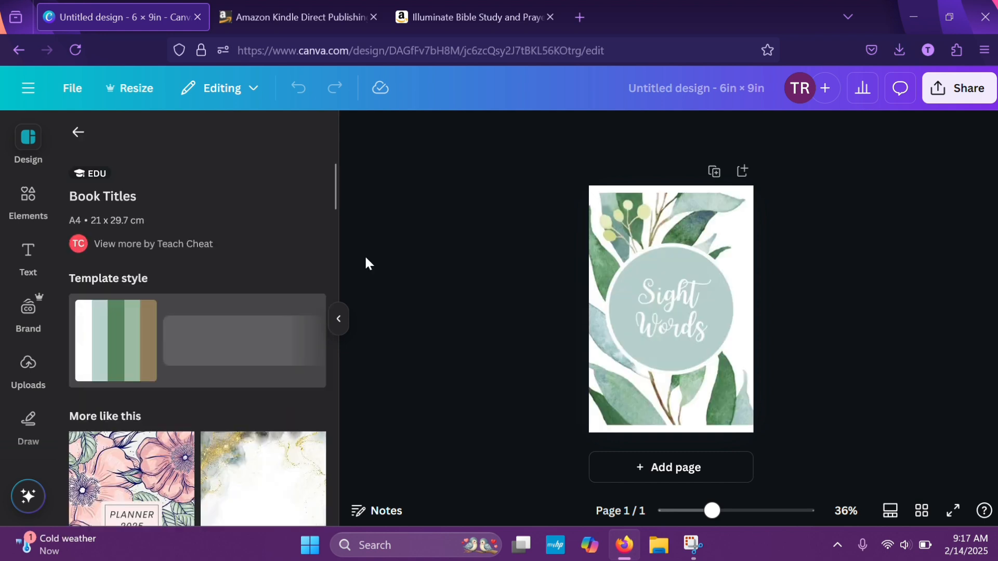
# Stretch the leafy background image upward to the top edge of the page
pyautogui.click(632, 223)
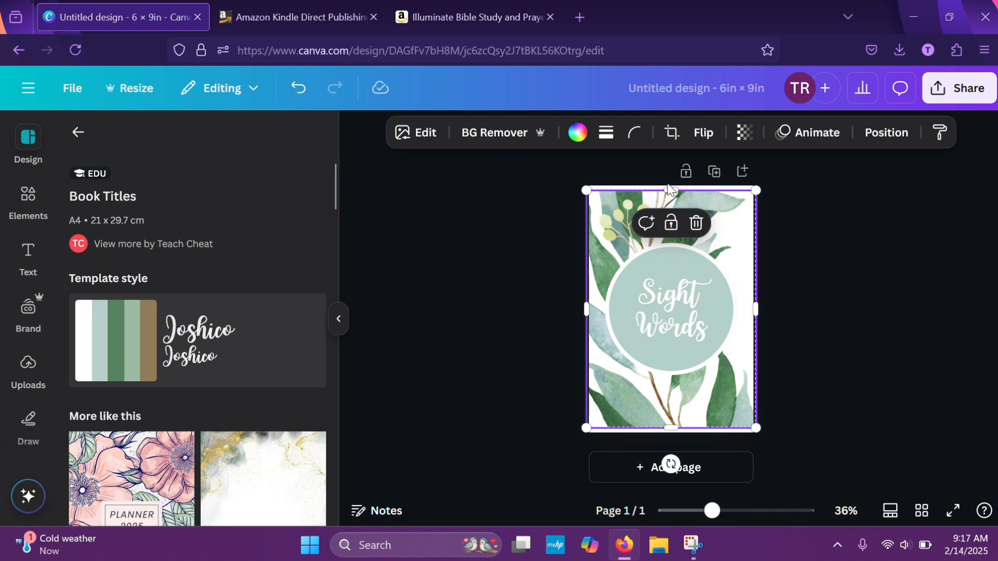
pyautogui.moveTo(668, 187); pyautogui.dragTo(666, 184)
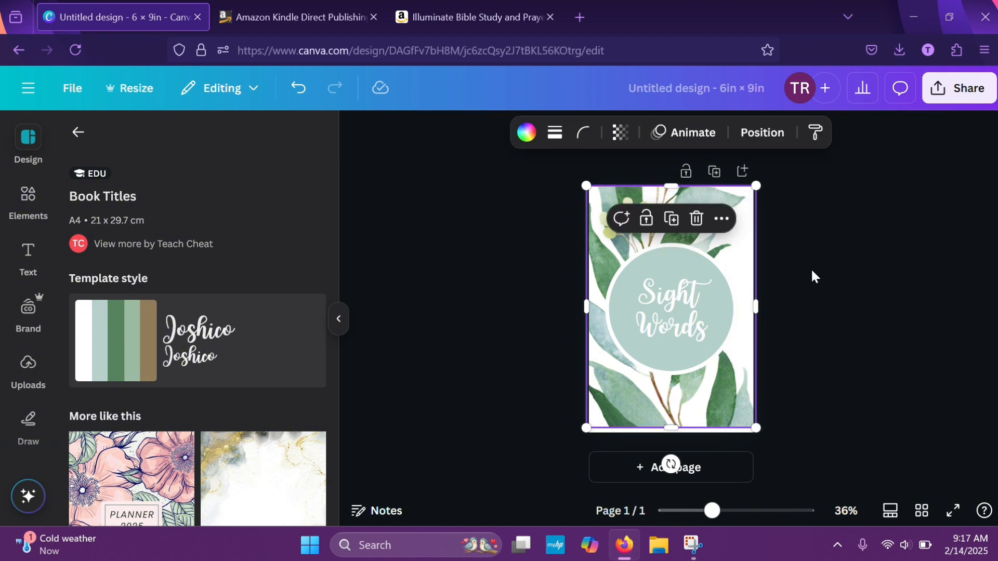
# Replace the "Sight Words" text in the circle with "Name:"
pyautogui.click(665, 311)
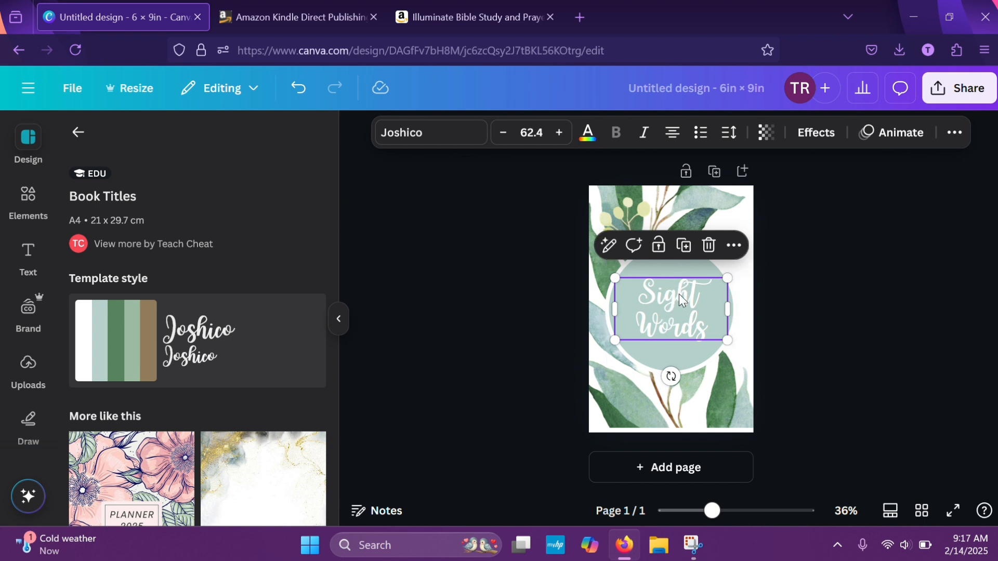
pyautogui.doubleClick(679, 295)
pyautogui.click(718, 343)
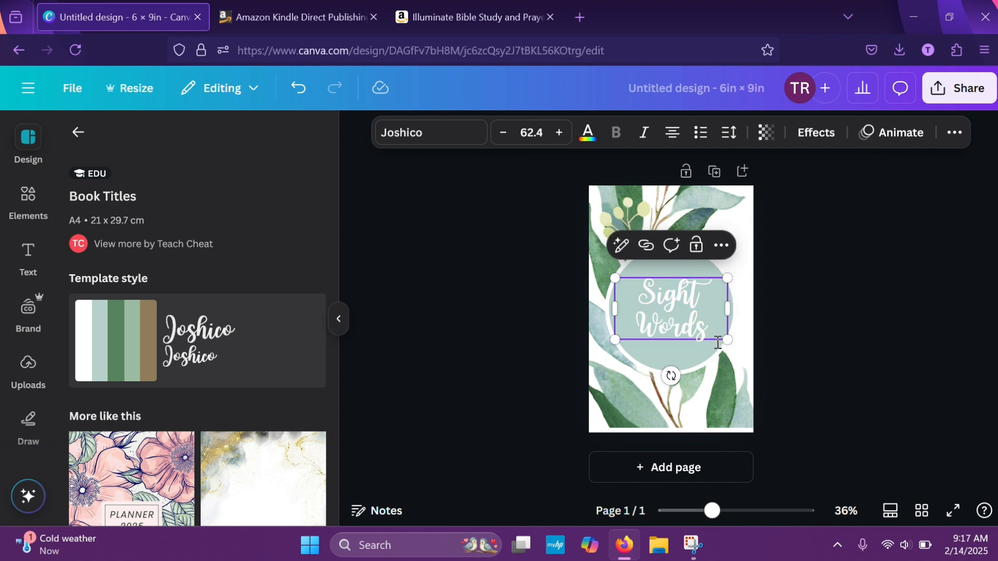
pyautogui.moveTo(718, 343); pyautogui.dragTo(623, 286)
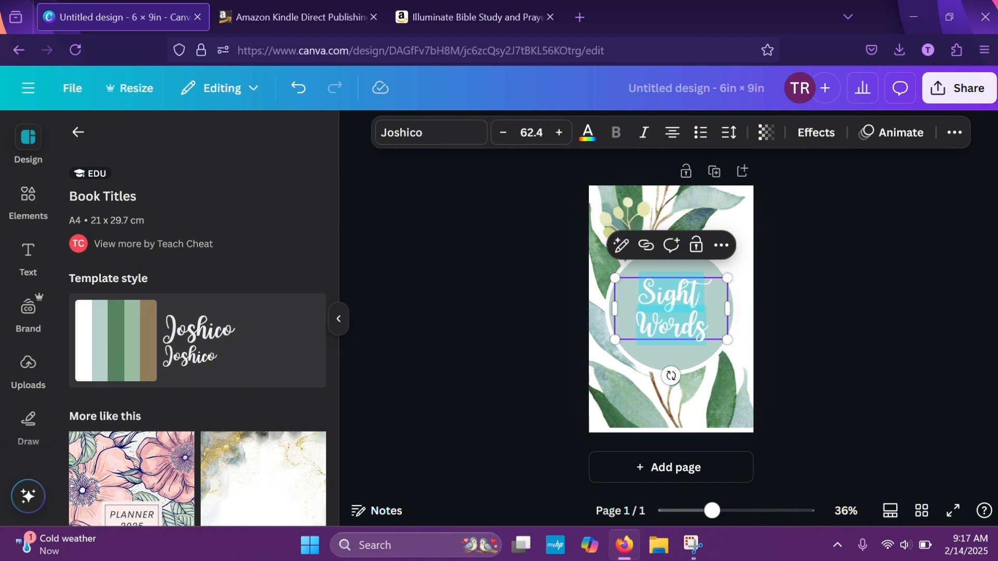
pyautogui.write('Name')
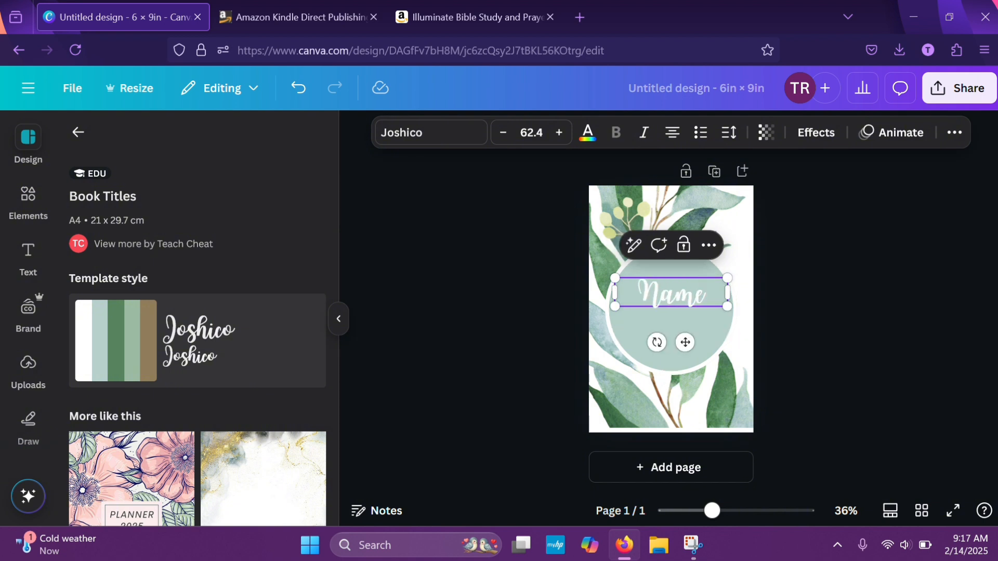
pyautogui.write(':')
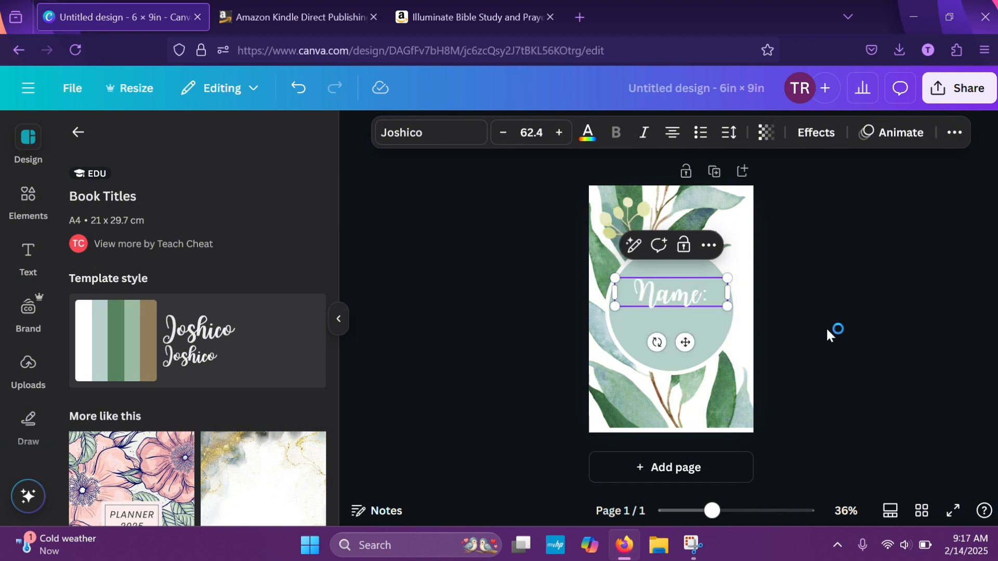
# Move the "Name:" text up toward the top of the circle and reduce its font size slightly
pyautogui.click(830, 334)
pyautogui.moveTo(712, 296); pyautogui.dragTo(694, 289)
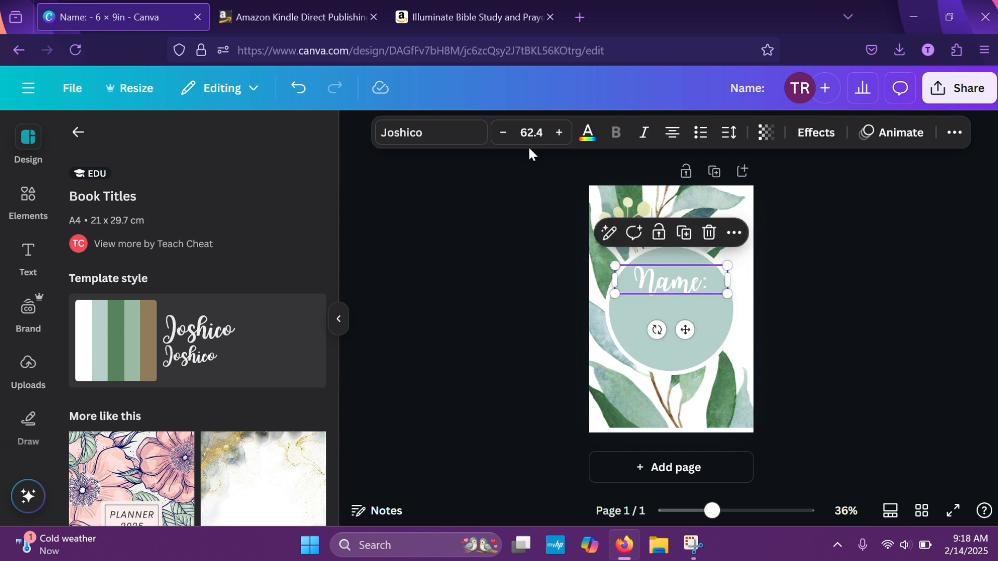
pyautogui.click(503, 134)
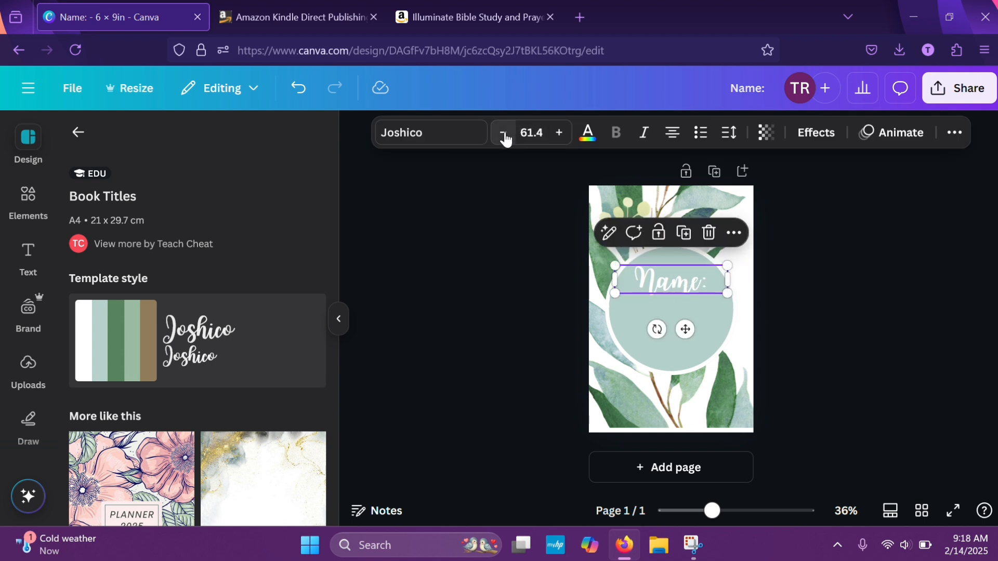
pyautogui.click(503, 135)
pyautogui.click(851, 355)
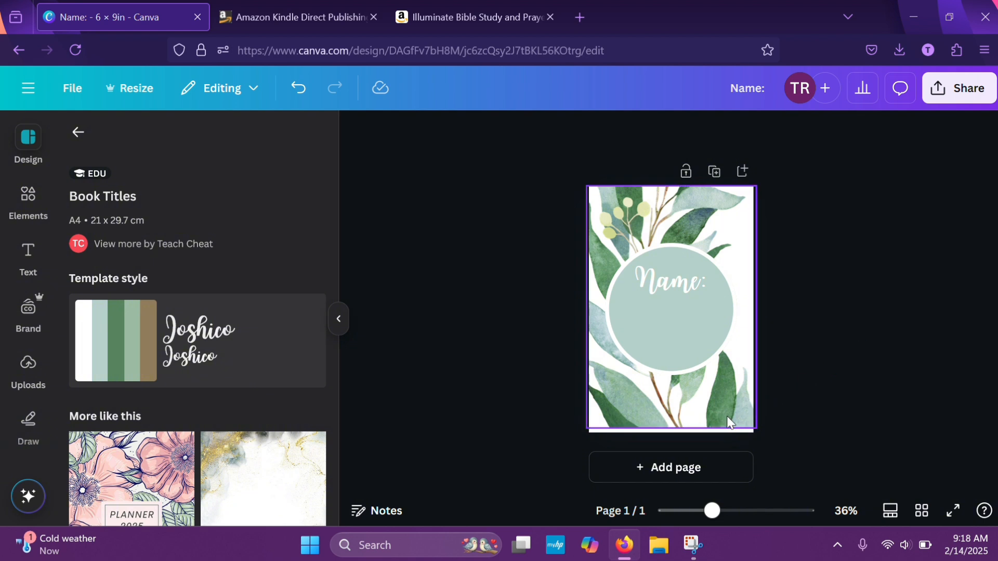
# Stretch the leafy background image downward so it covers the bottom edge of the page
pyautogui.click(689, 424)
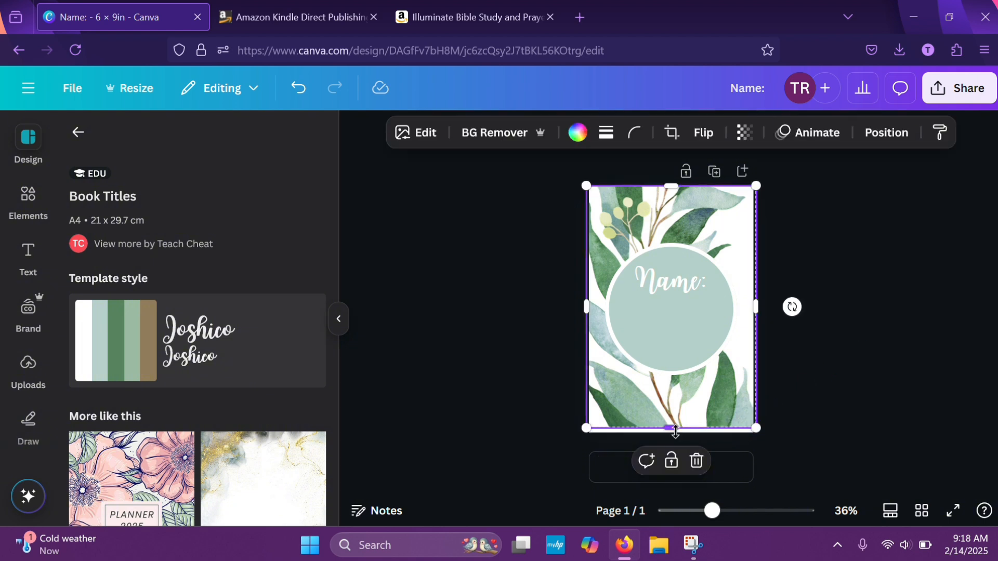
pyautogui.moveTo(675, 432); pyautogui.dragTo(674, 440)
pyautogui.click(894, 308)
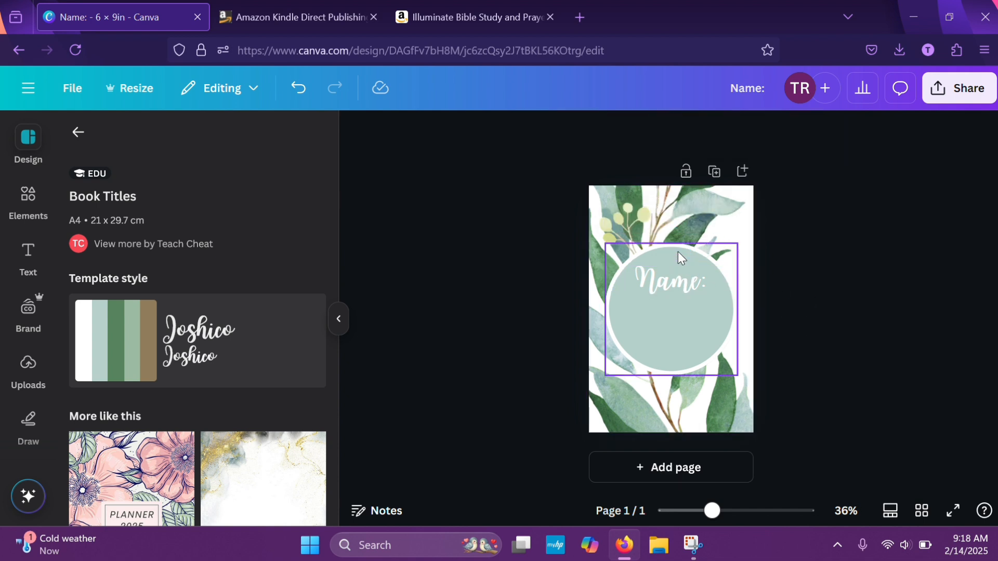
pyautogui.click(654, 218)
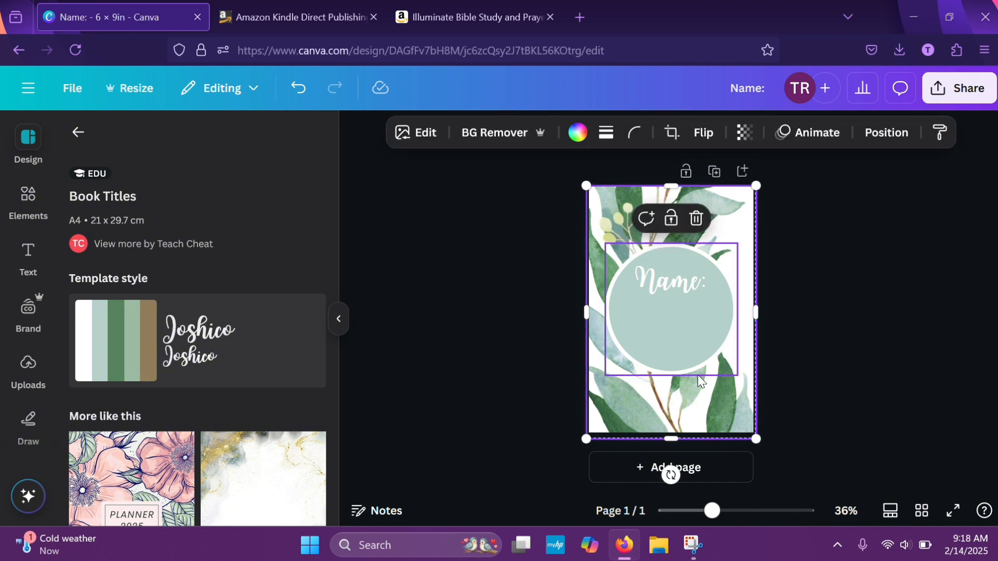
pyautogui.click(809, 375)
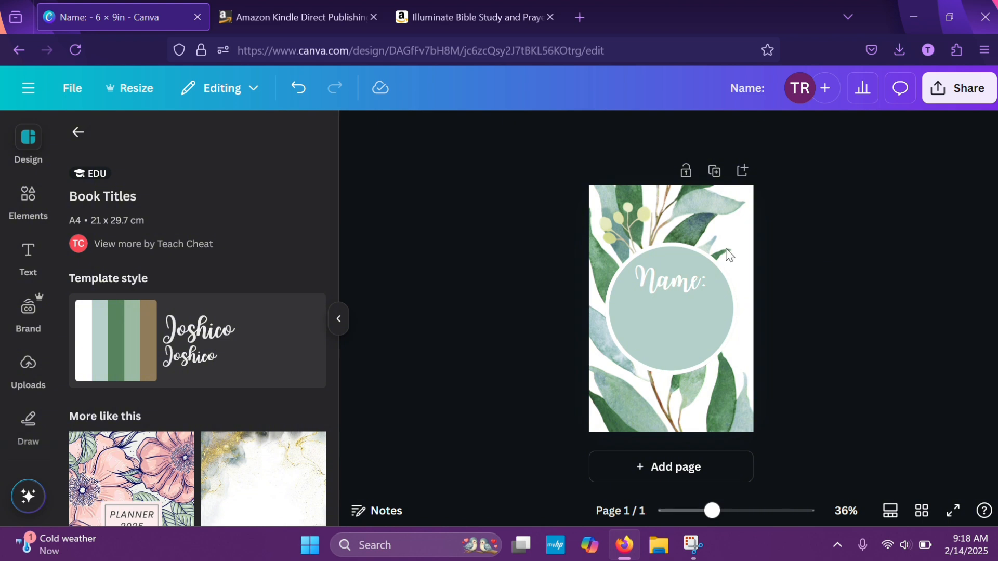
# Add a blank second page after the "Name:" title page
pyautogui.scroll(-5, 259, 422)
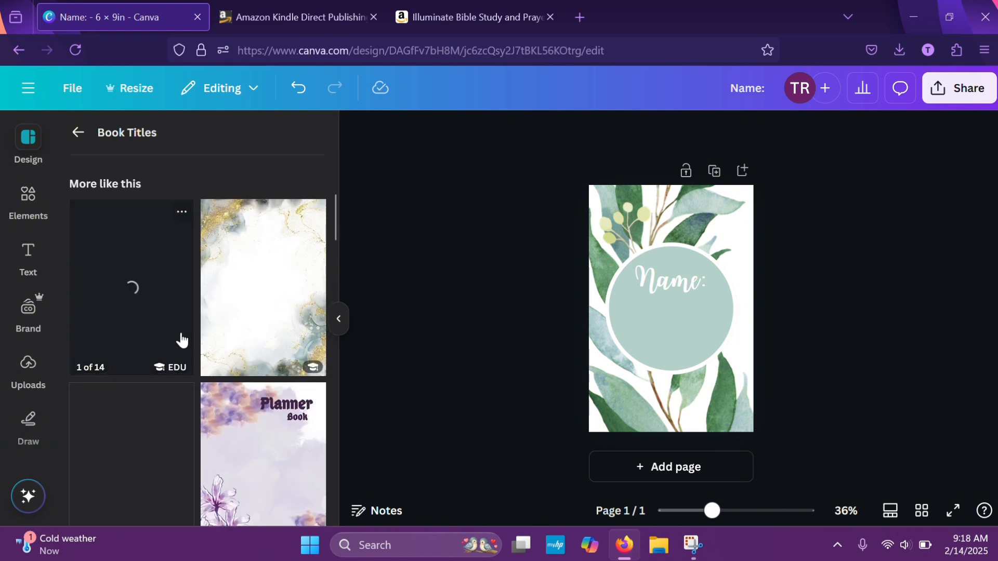
pyautogui.scroll(-4, 215, 326)
pyautogui.scroll(-6, 215, 326)
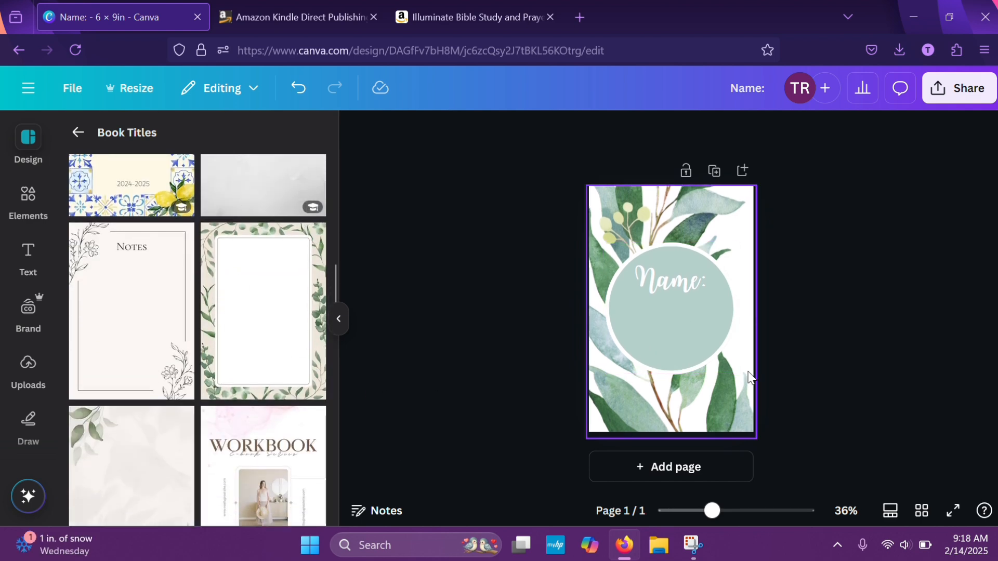
pyautogui.click(675, 478)
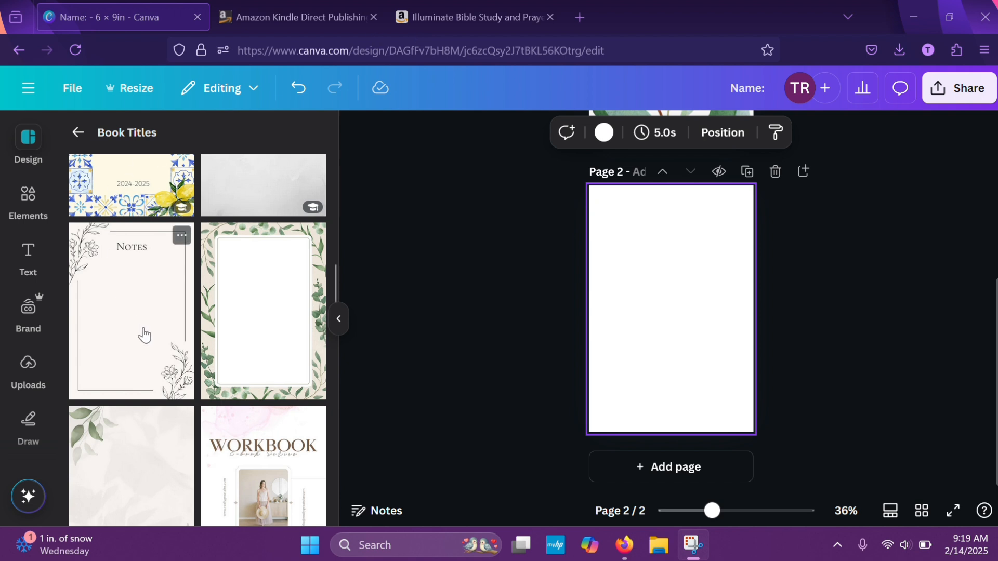
# Look through the similar Book Titles templates for a design that suits the blank second page
pyautogui.scroll(-5, 197, 421)
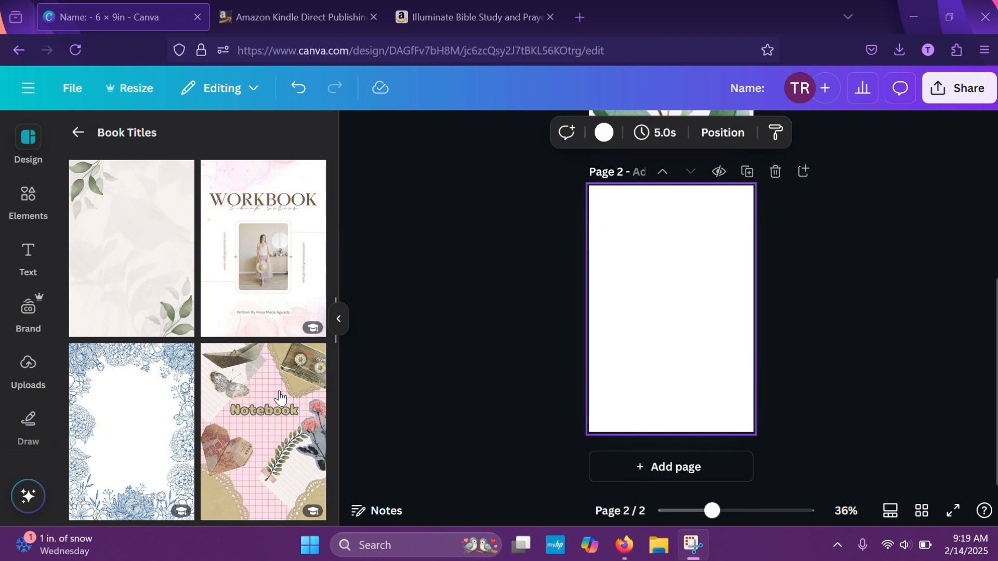
pyautogui.scroll(5, 590, 378)
pyautogui.scroll(-3, 590, 379)
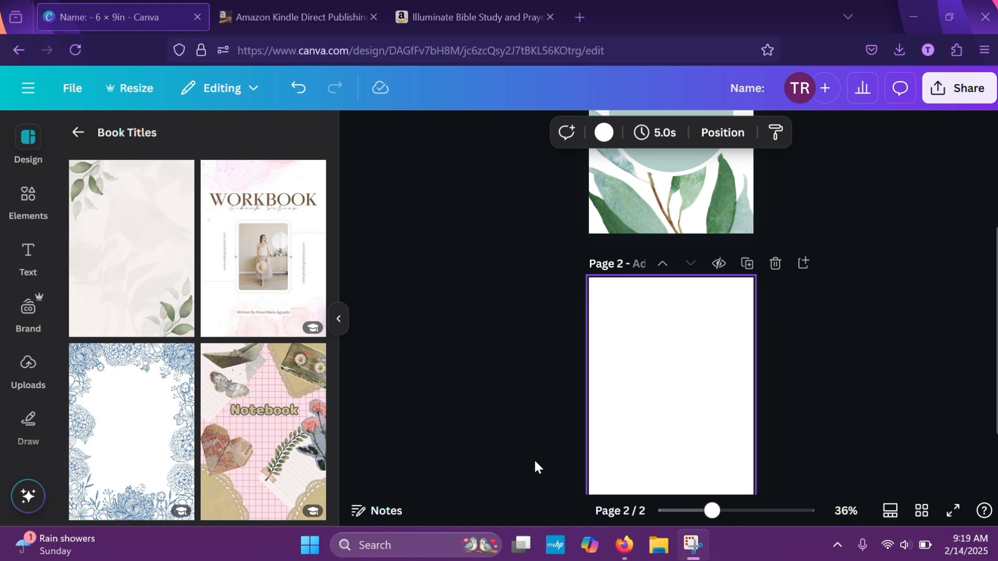
pyautogui.scroll(-5, 219, 432)
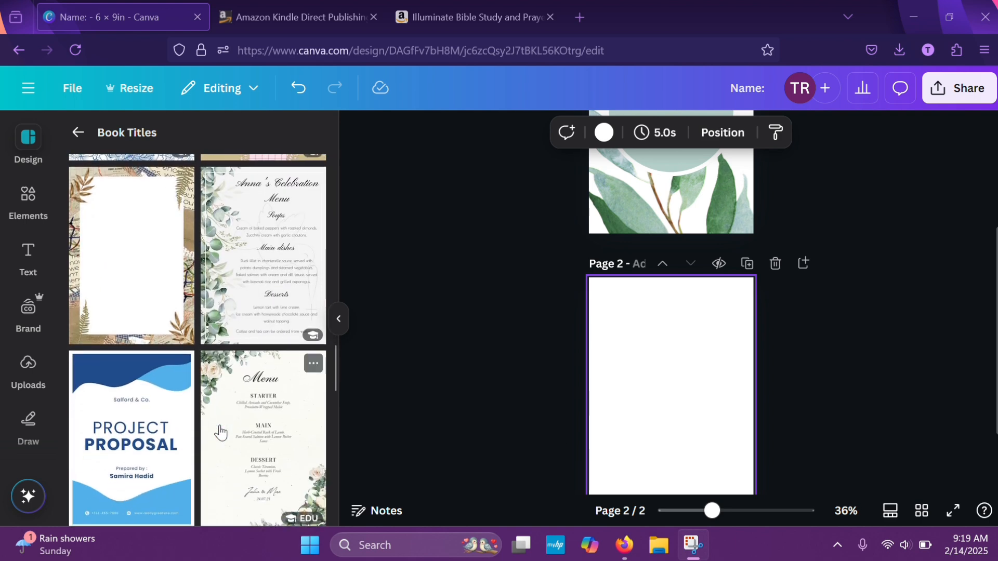
pyautogui.scroll(-6, 220, 431)
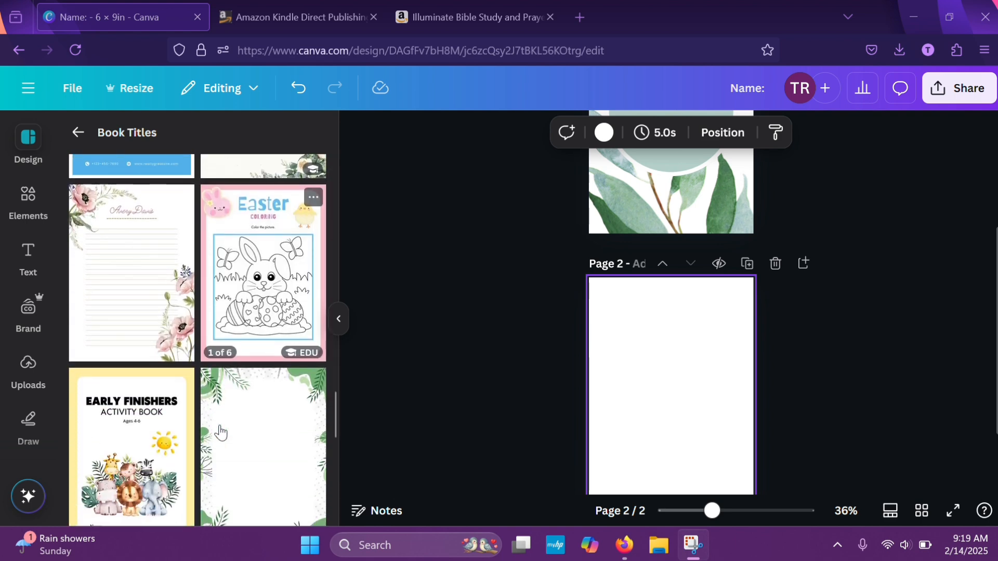
pyautogui.scroll(-9, 220, 432)
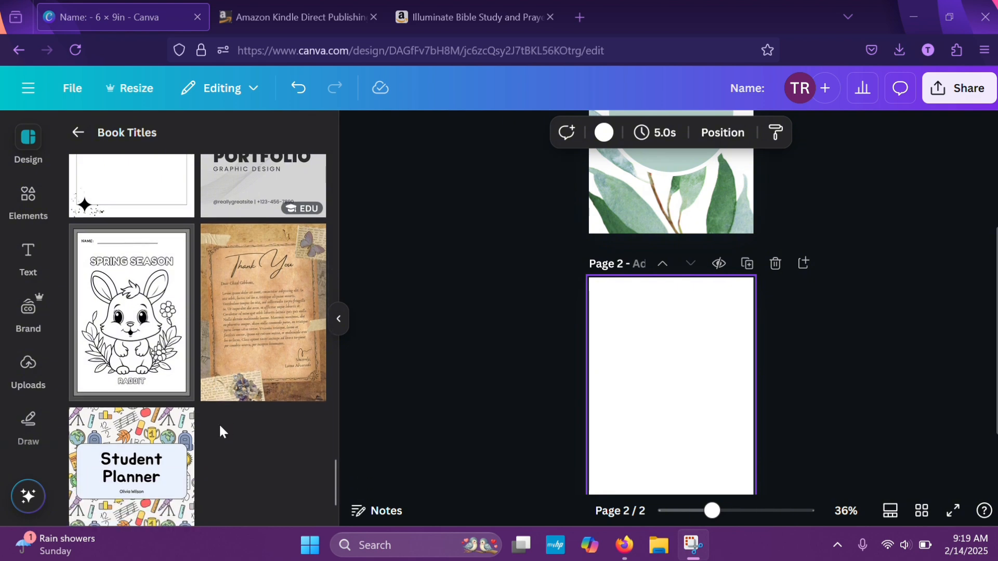
pyautogui.scroll(-10, 220, 423)
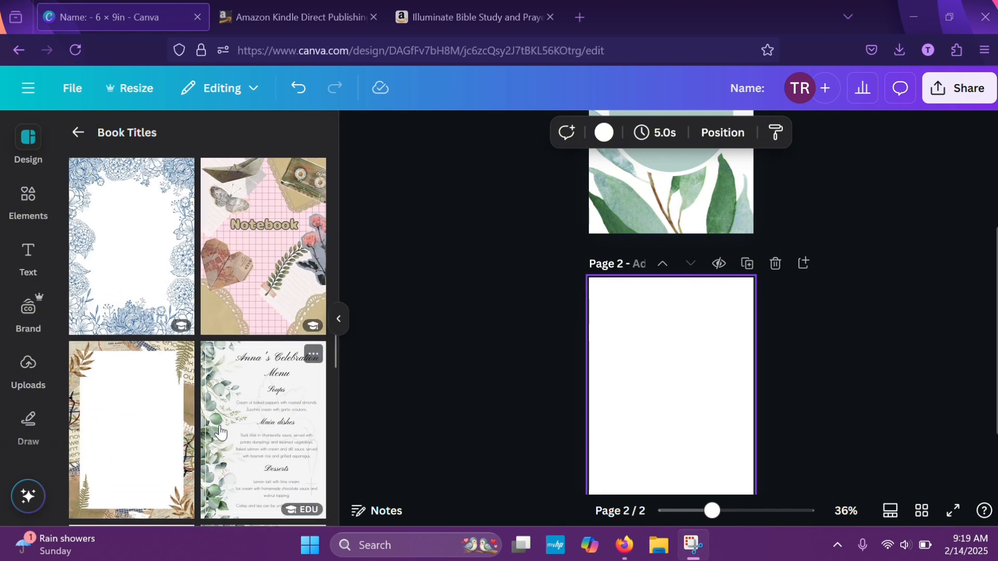
pyautogui.scroll(9, 220, 431)
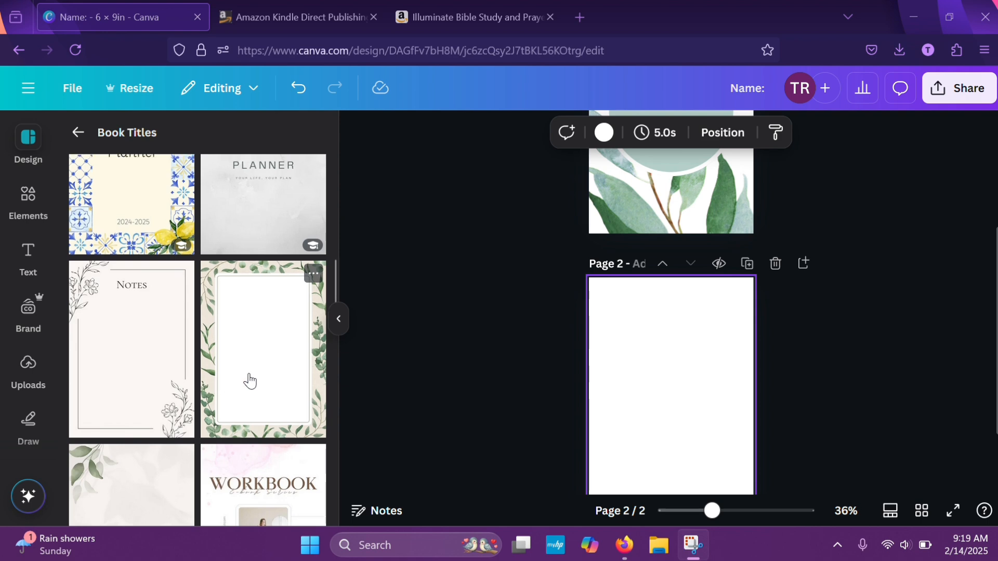
pyautogui.scroll(8, 250, 381)
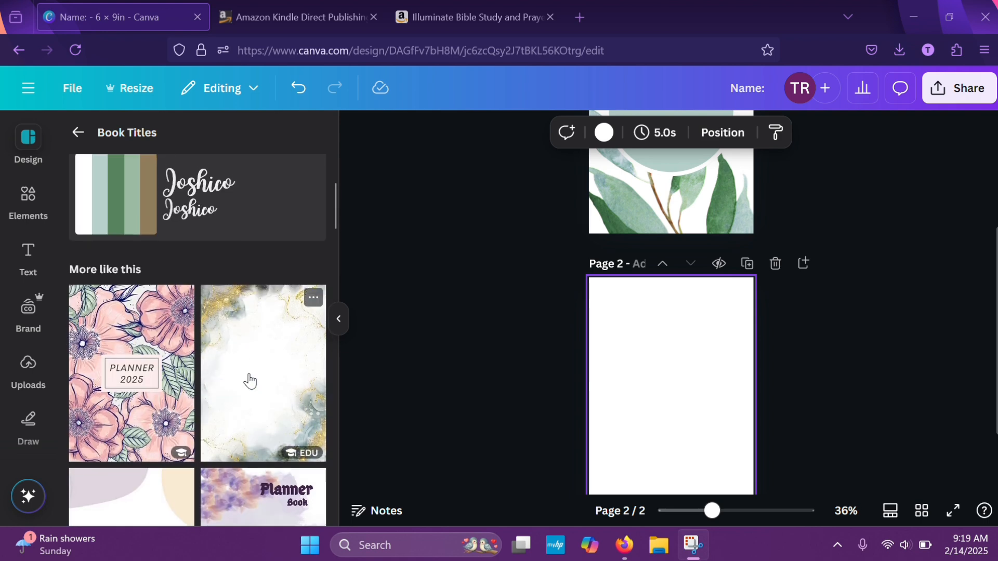
pyautogui.scroll(-5, 250, 381)
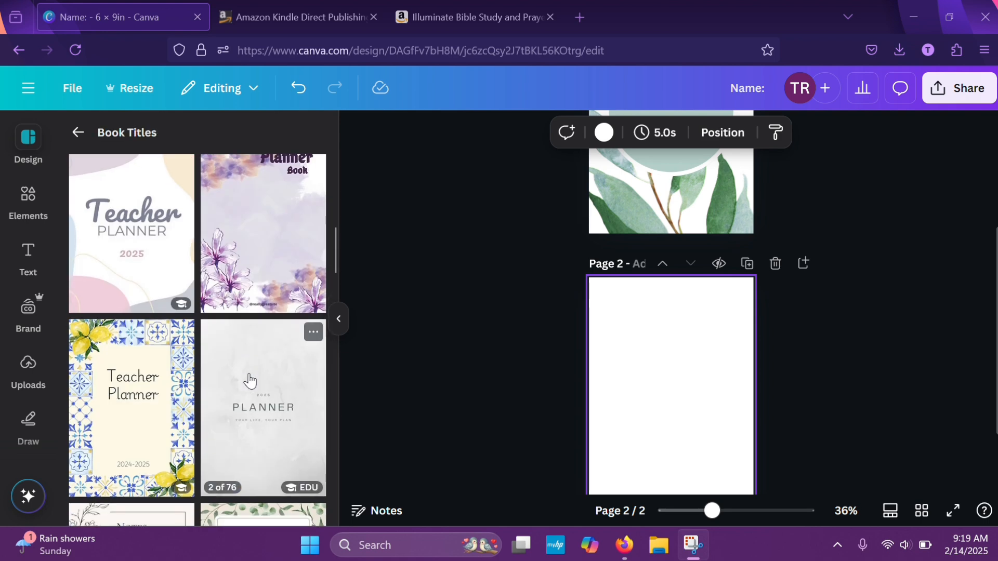
# Return to the "title page" template results and apply the green leafy "Sight Words" template to page 2
pyautogui.click(78, 132)
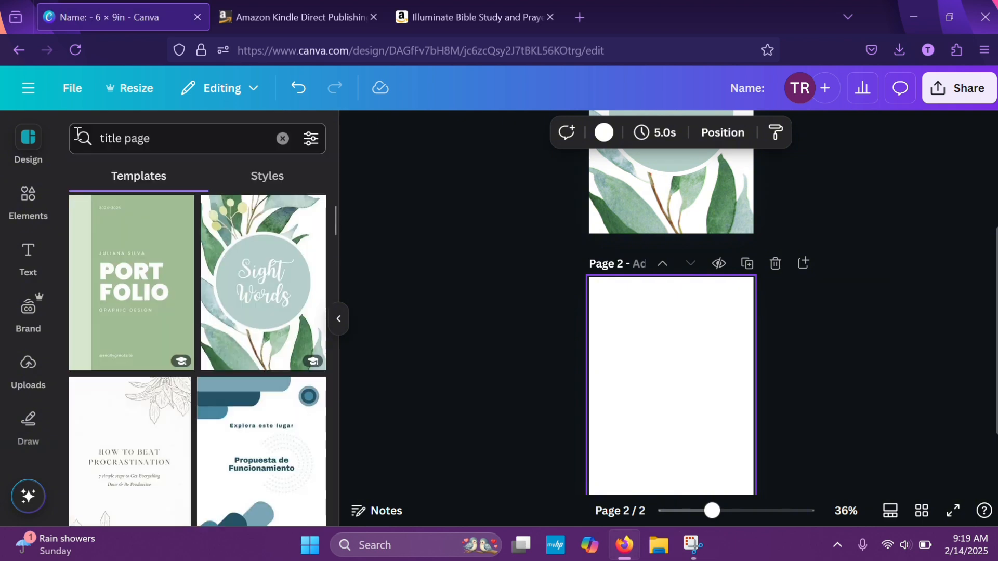
pyautogui.scroll(-10, 182, 483)
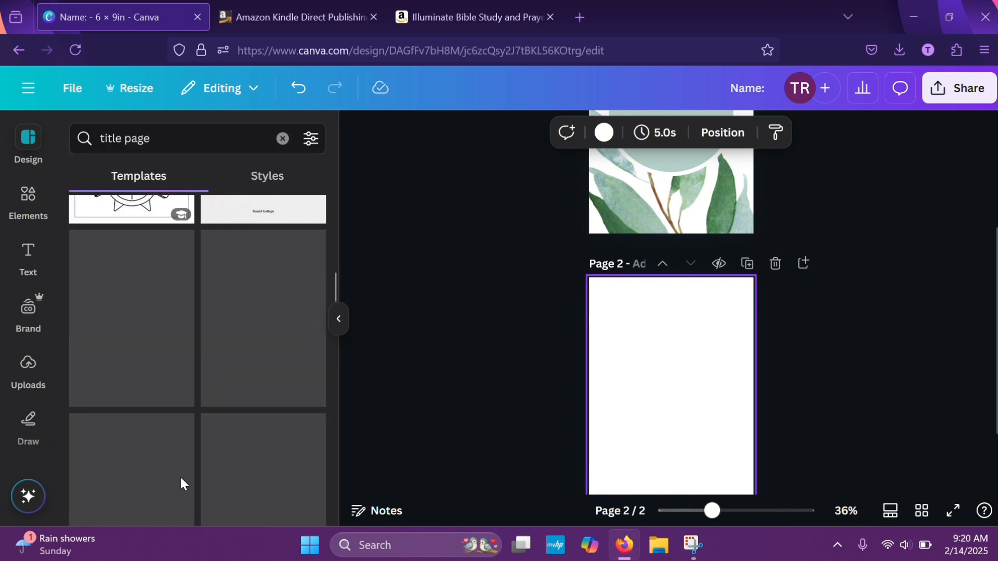
pyautogui.scroll(-10, 180, 478)
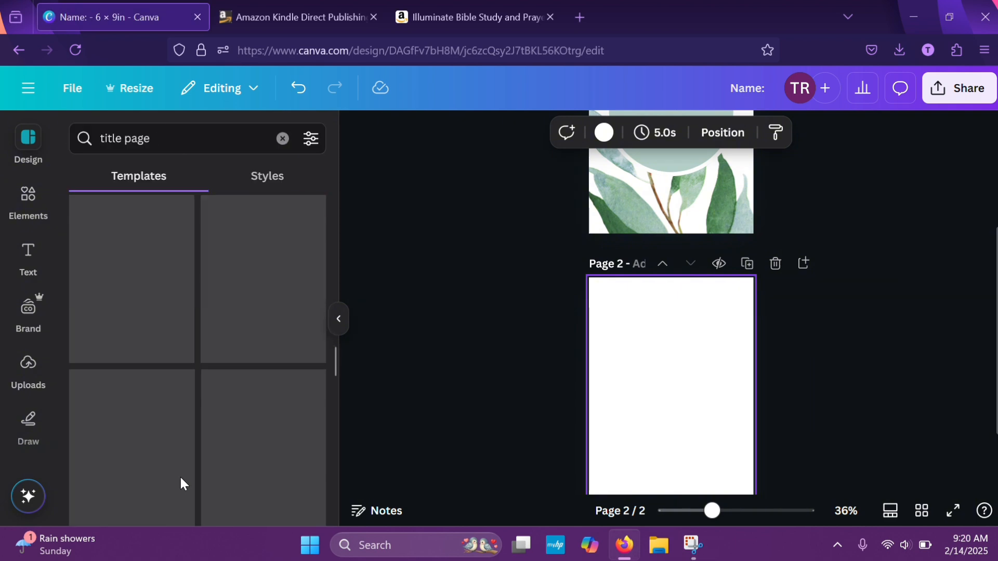
pyautogui.scroll(-5, 181, 484)
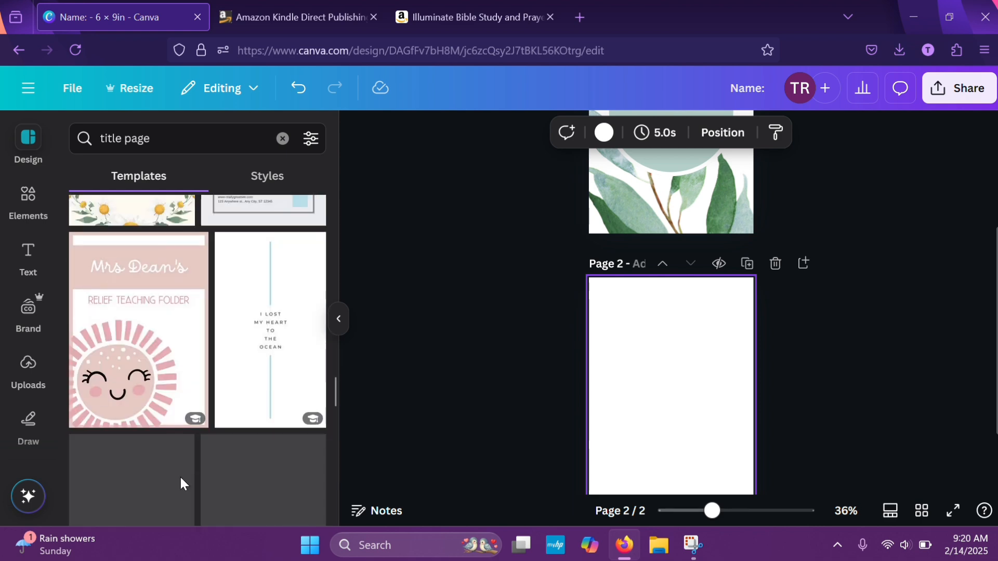
pyautogui.scroll(20, 180, 478)
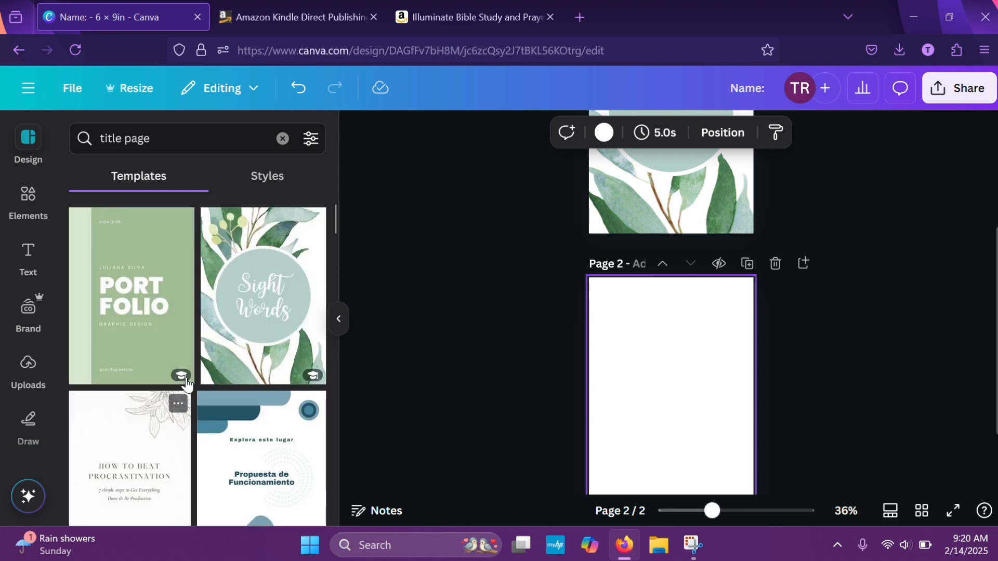
pyautogui.click(272, 311)
# Browse the similar Book Titles templates and apply the cream and green watercolor floral page border to page 2
pyautogui.scroll(-2, 222, 417)
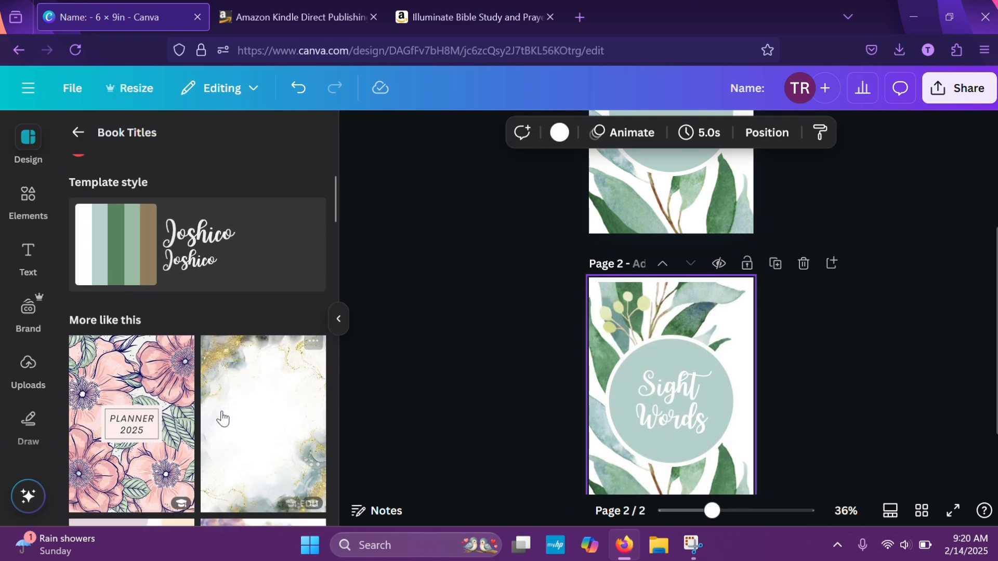
pyautogui.scroll(-10, 222, 417)
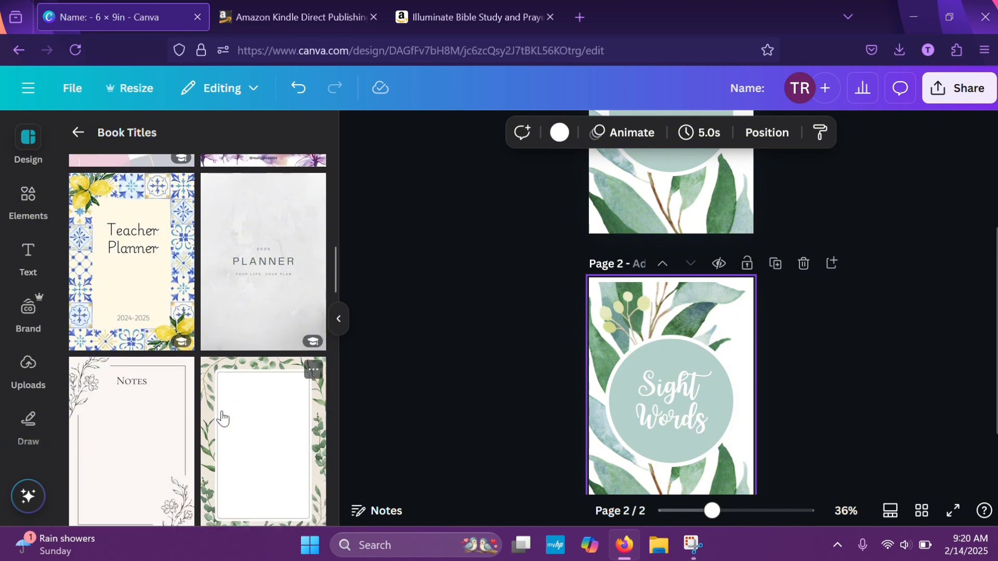
pyautogui.scroll(-2, 222, 418)
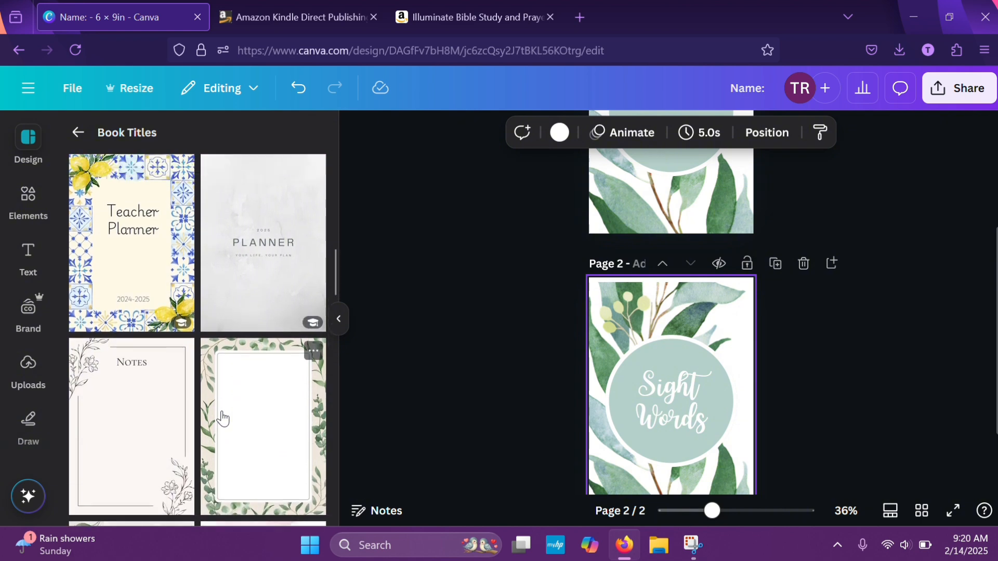
pyautogui.scroll(2, 222, 413)
pyautogui.scroll(-3, 223, 405)
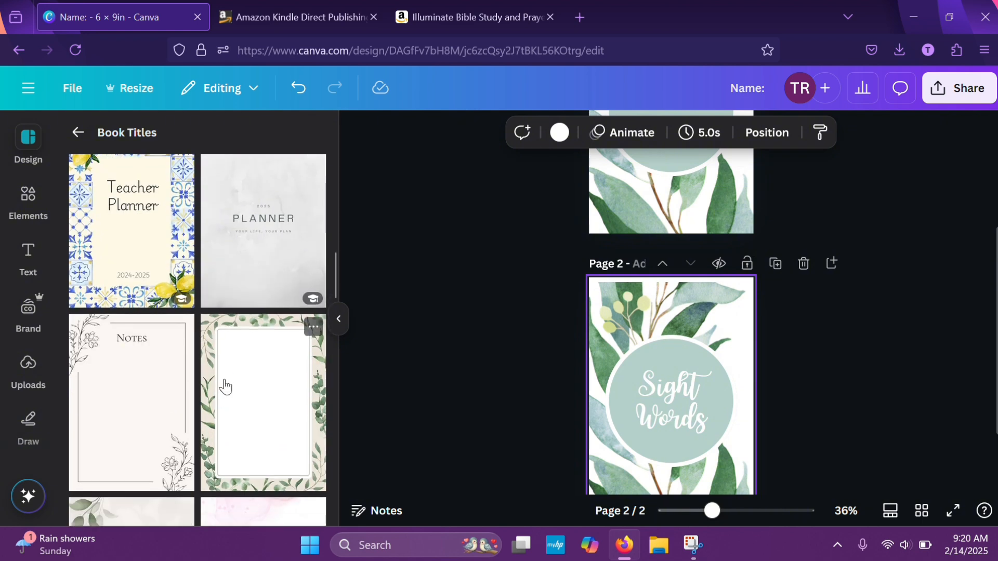
pyautogui.scroll(-5, 229, 400)
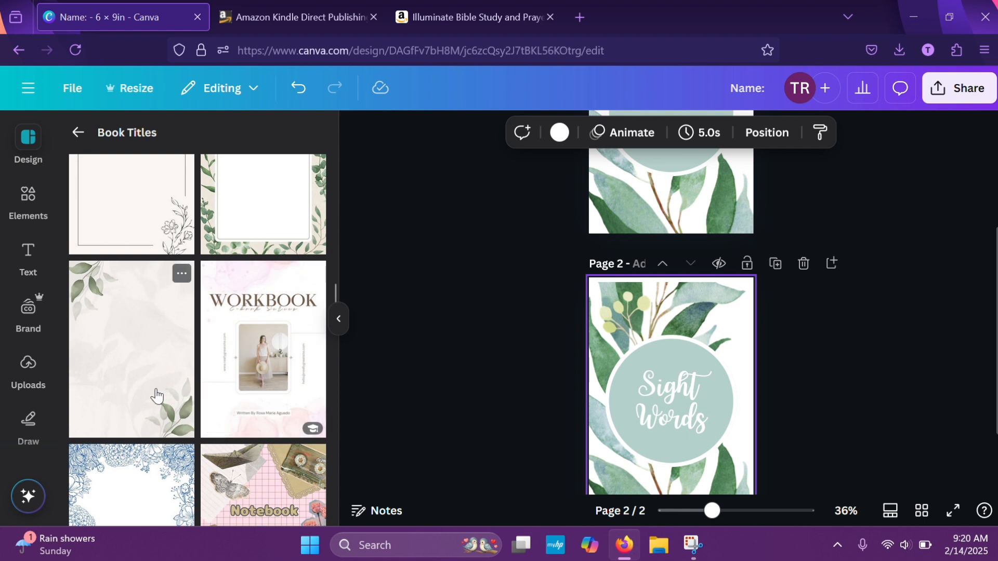
pyautogui.moveTo(156, 396); pyautogui.dragTo(675, 425)
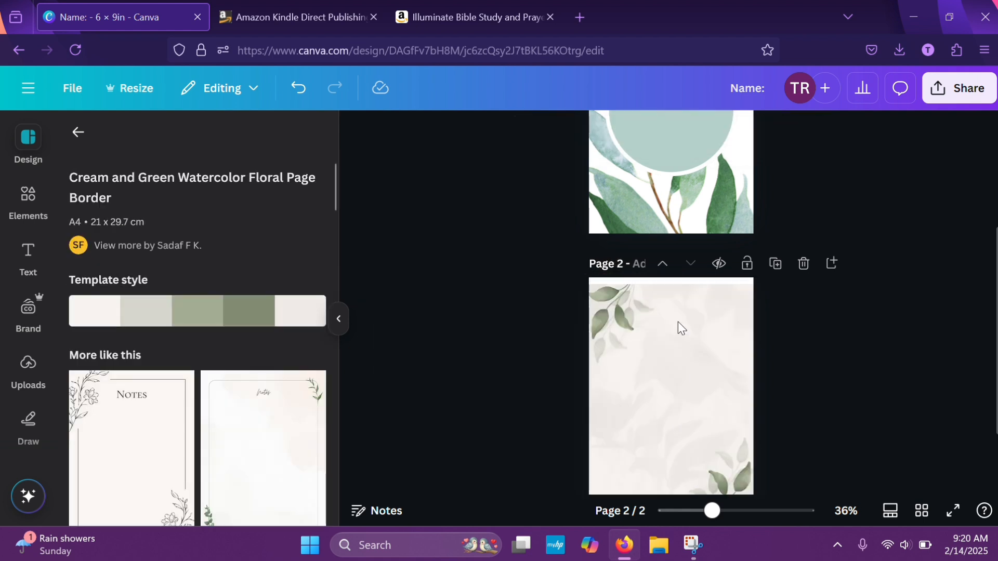
# Move the upper-left leaf cluster on page 2 further out into its corner, partly past the page edge
pyautogui.click(678, 327)
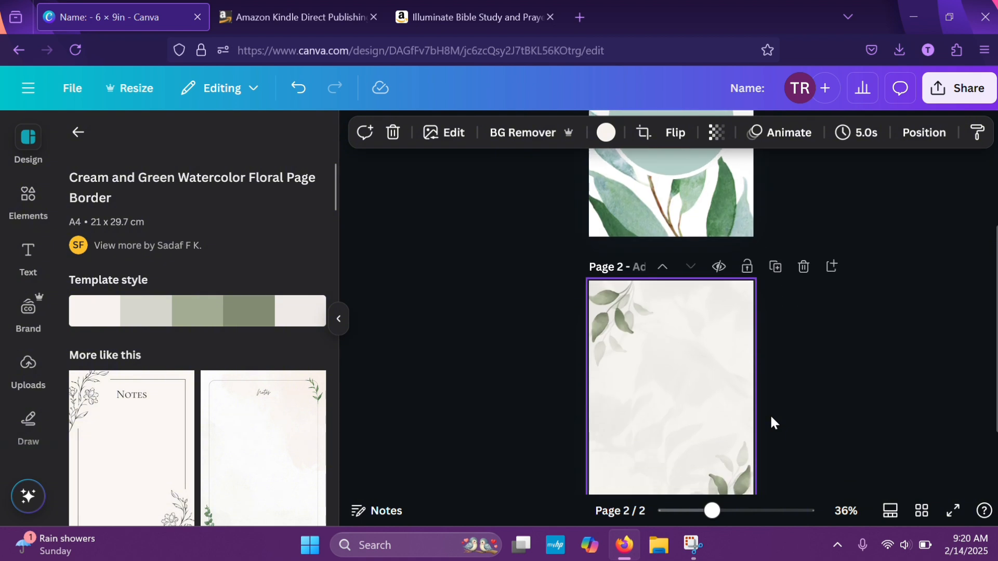
pyautogui.click(595, 310)
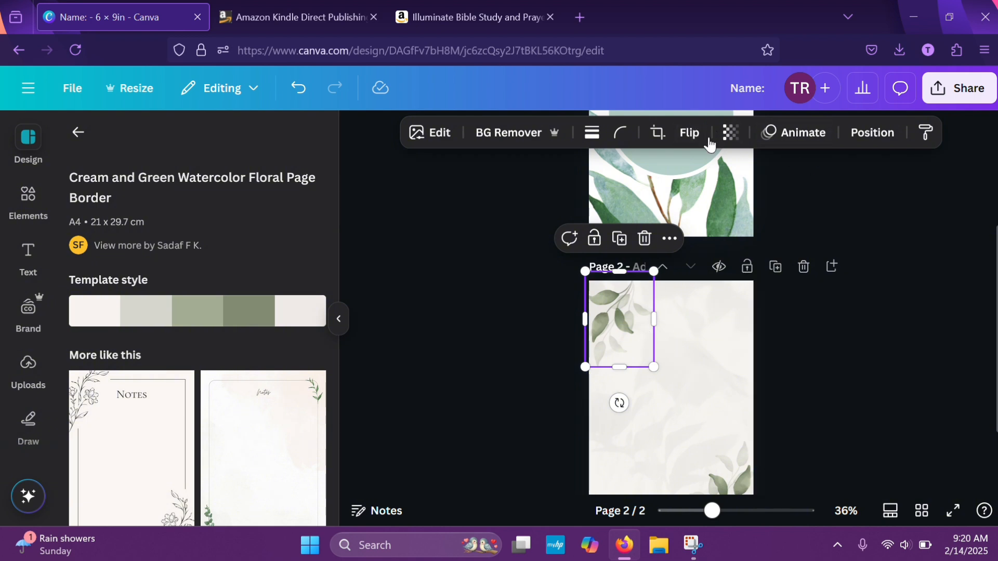
pyautogui.click(860, 461)
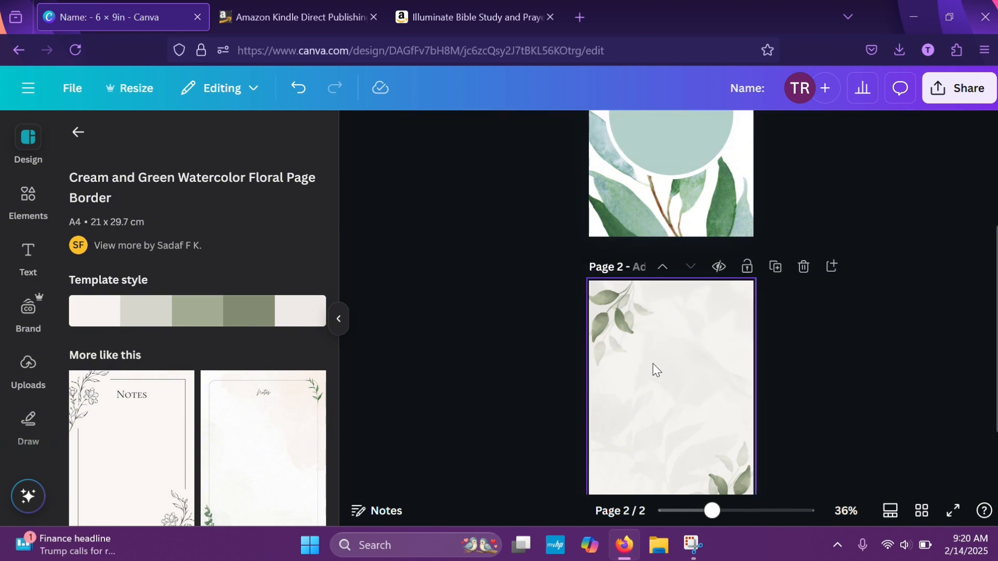
pyautogui.click(603, 335)
pyautogui.moveTo(598, 340); pyautogui.dragTo(598, 337)
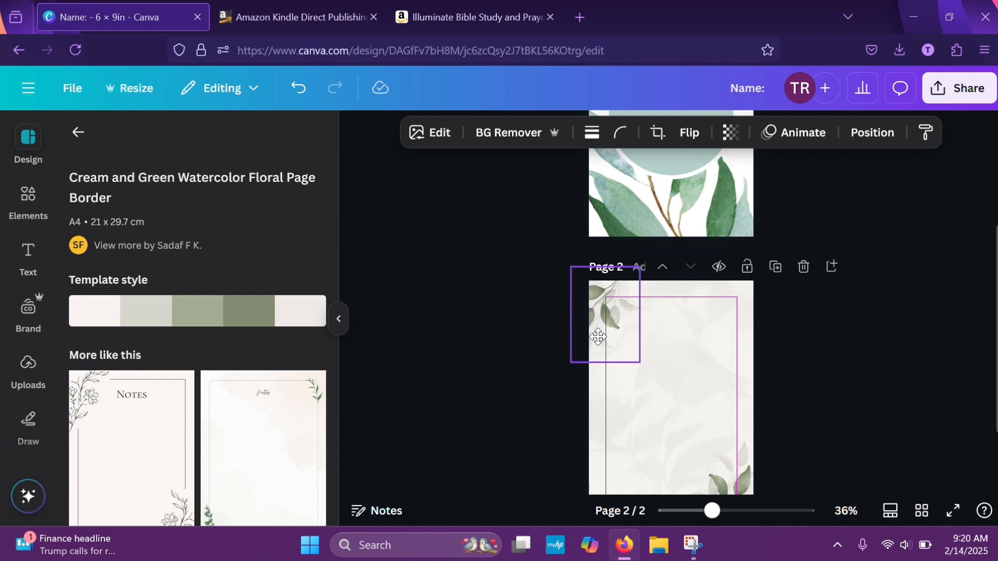
pyautogui.click(859, 387)
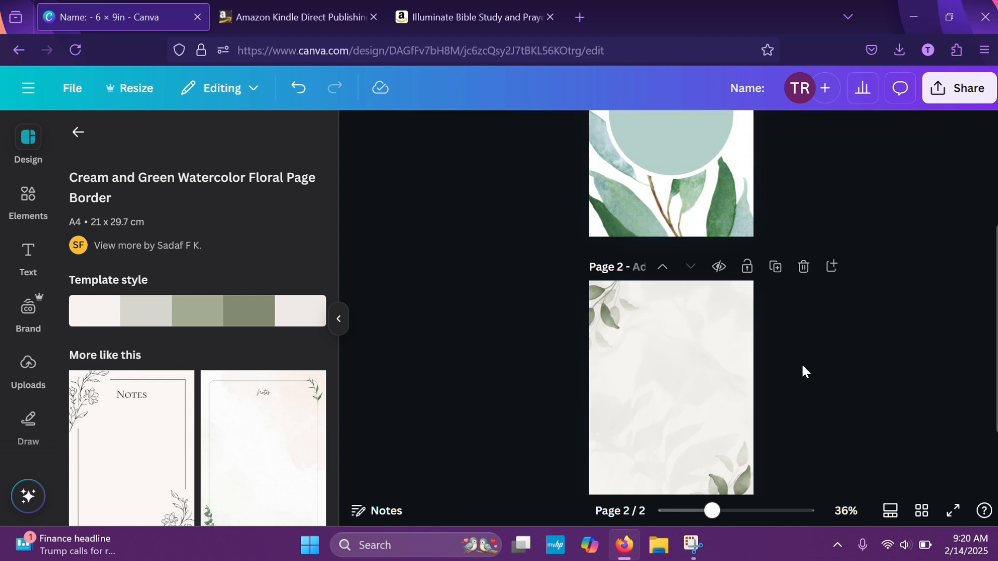
# Move the lower-right leaf cluster on page 2 further out toward its corner, partly past the page edges
pyautogui.scroll(-2, 800, 390)
pyautogui.click(730, 411)
pyautogui.moveTo(730, 411)
pyautogui.mouseDown()
pyautogui.moveTo(747, 410)
pyautogui.moveTo(740, 416)
pyautogui.mouseUp()
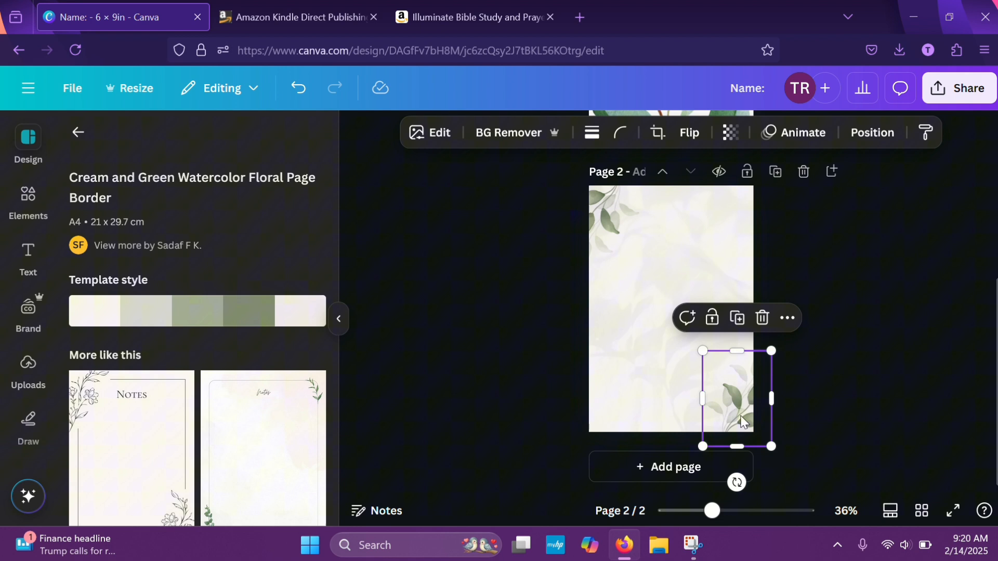
pyautogui.click(819, 357)
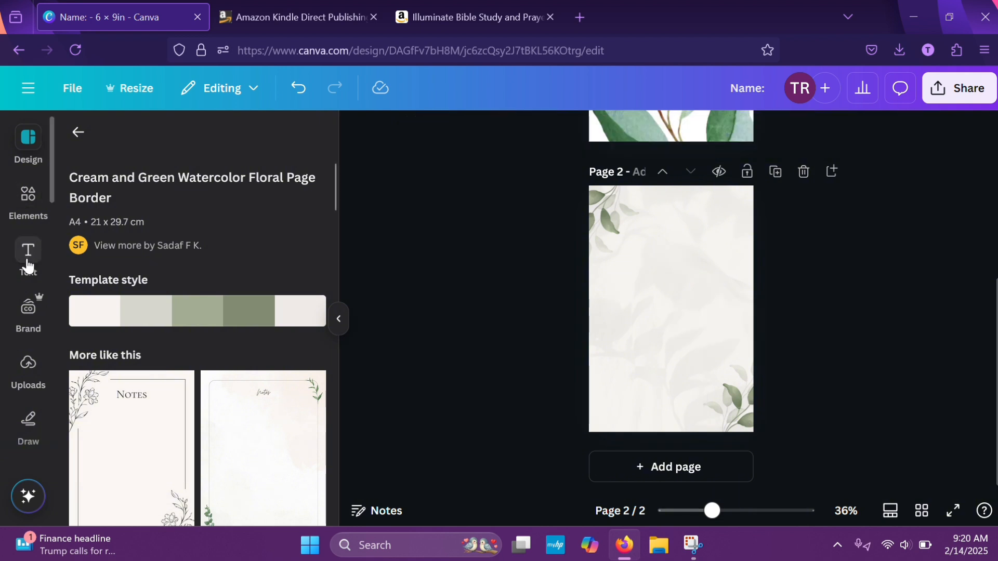
# Add a text box on page 2 with the text "Title"
pyautogui.click(28, 252)
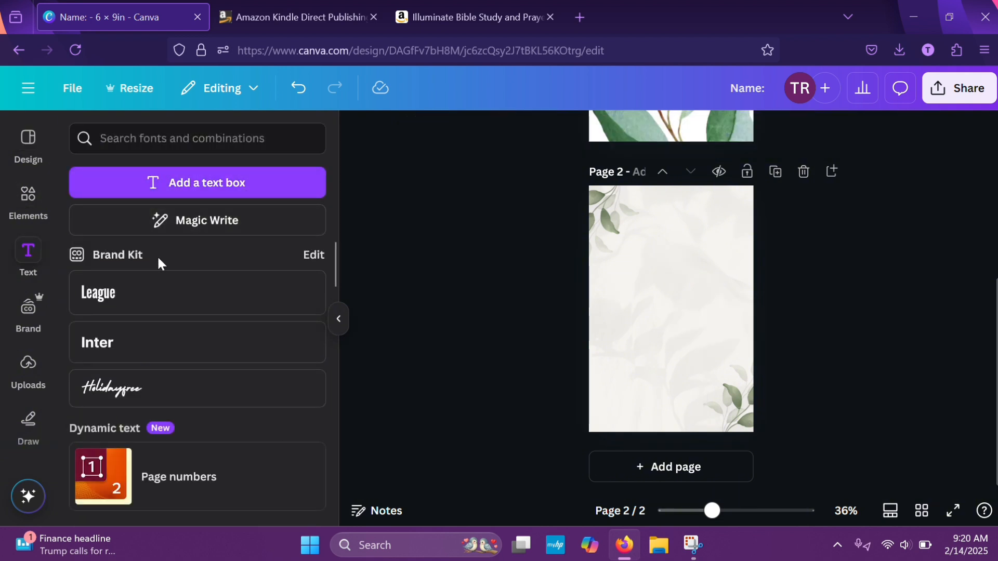
pyautogui.click(202, 187)
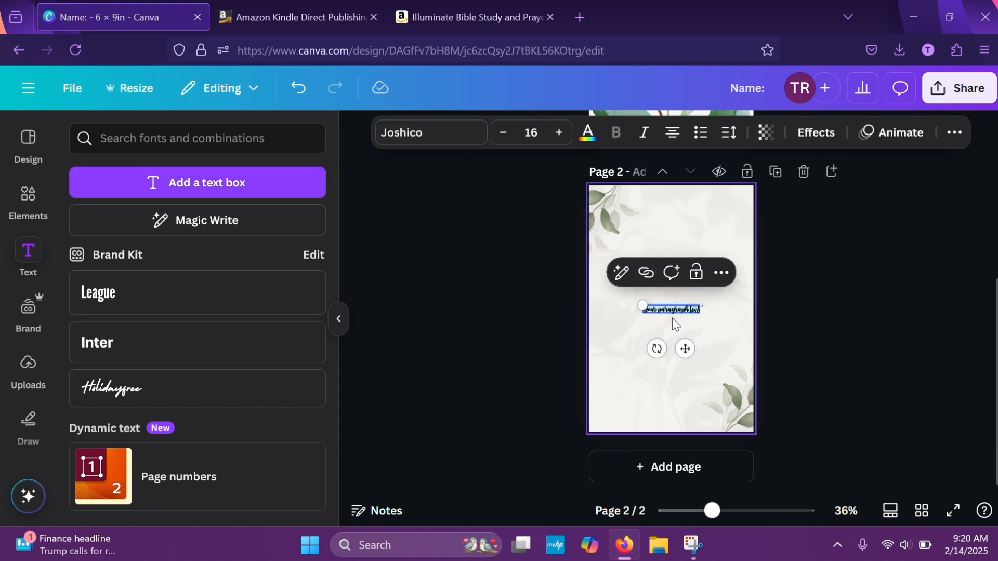
pyautogui.write('Todaine')
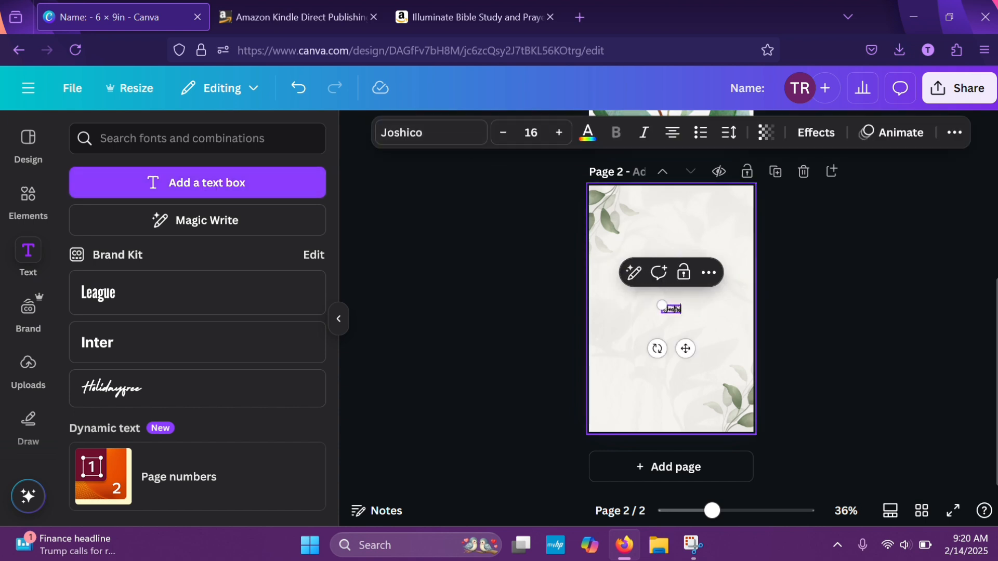
pyautogui.write(' ofle')
pyautogui.press('BackSpace')
pyautogui.press('BackSpace')
pyautogui.press('BackSpace')
pyautogui.press('BackSpace')
pyautogui.press('BackSpace')
pyautogui.press('BackSpace')
pyautogui.press('BackSpace')
pyautogui.press('BackSpace')
pyautogui.press('BackSpace')
pyautogui.press('BackSpace')
pyautogui.press('BackSpace')
# Enlarge the "Title" text on page 2 to font size 48
pyautogui.click(562, 140)
pyautogui.click(560, 133)
pyautogui.click(560, 133)
pyautogui.click(559, 133)
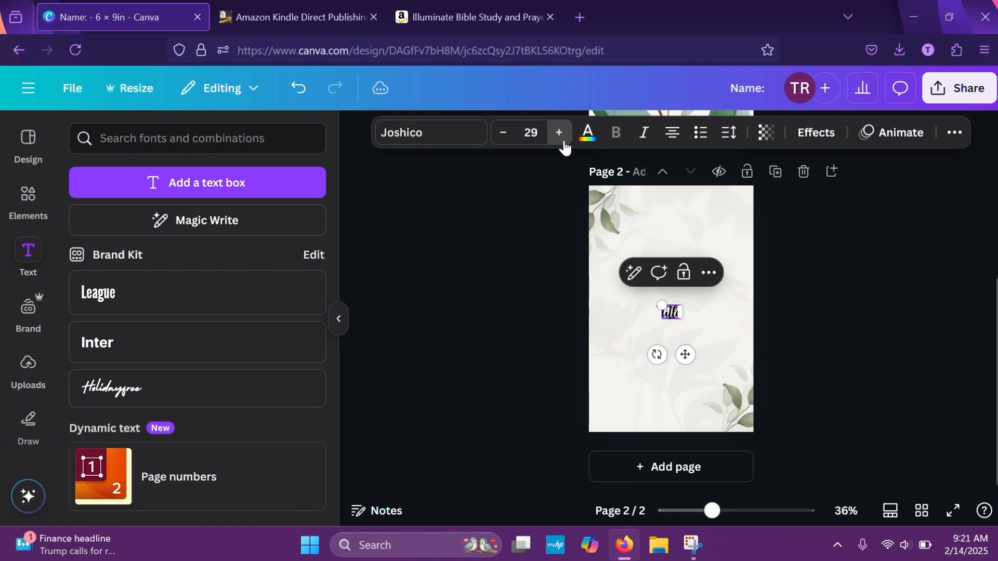
pyautogui.click(560, 133)
pyautogui.click(559, 133)
pyautogui.click(560, 133)
pyautogui.click(559, 133)
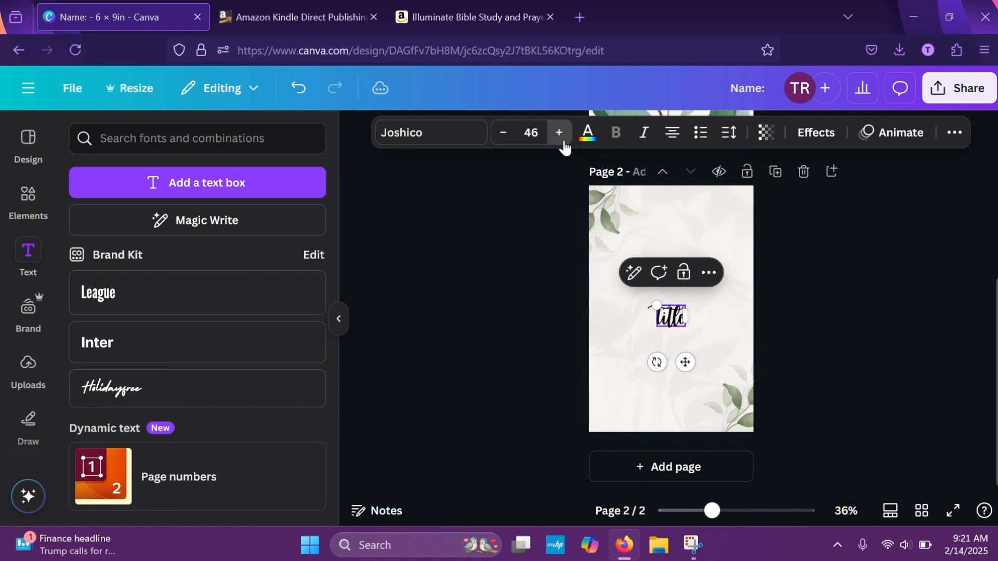
pyautogui.click(560, 133)
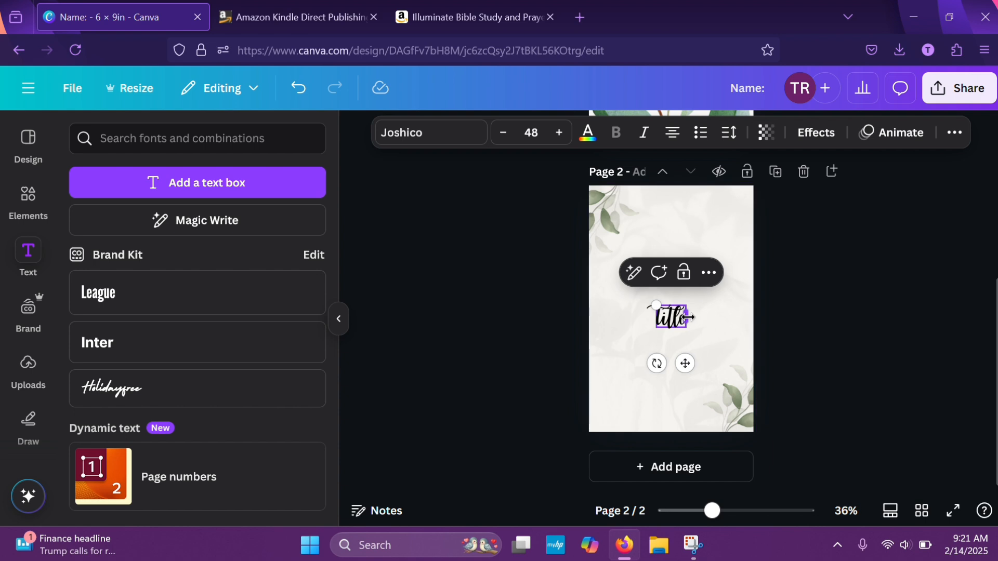
# Widen the "Title" text box and move it up near the top edge of page 2
pyautogui.moveTo(687, 317); pyautogui.dragTo(703, 318)
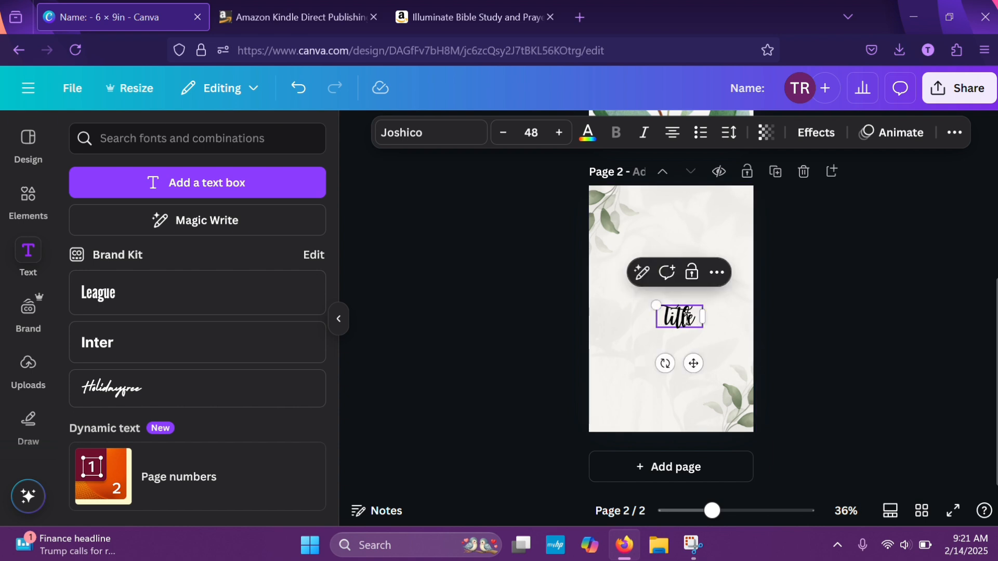
pyautogui.moveTo(693, 363); pyautogui.dragTo(674, 249)
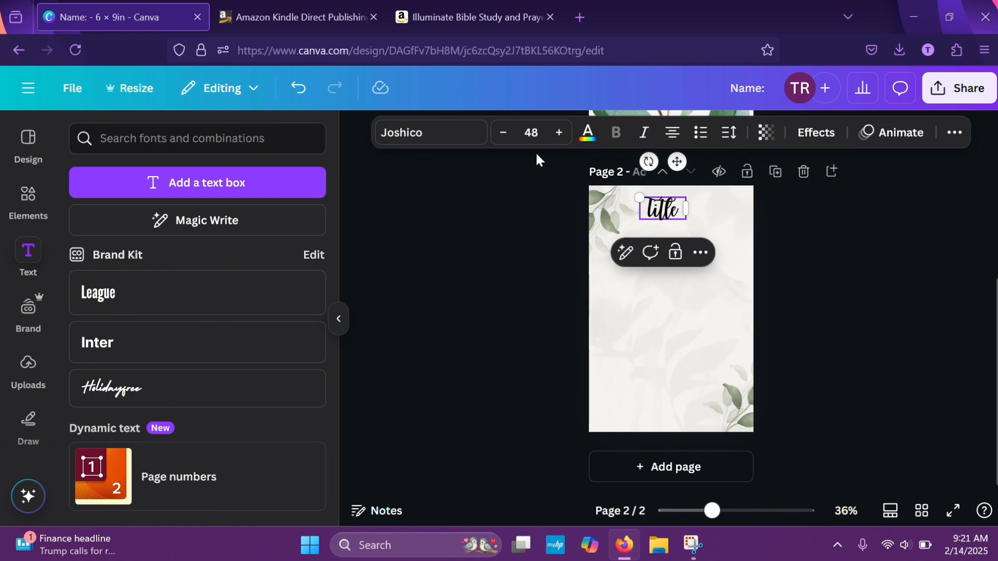
# Reduce the "Title" text to font size 29
pyautogui.click(503, 133)
pyautogui.click(503, 133)
pyautogui.click(503, 133)
pyautogui.click(503, 133)
pyautogui.click(503, 133)
pyautogui.click(503, 133)
pyautogui.click(503, 133)
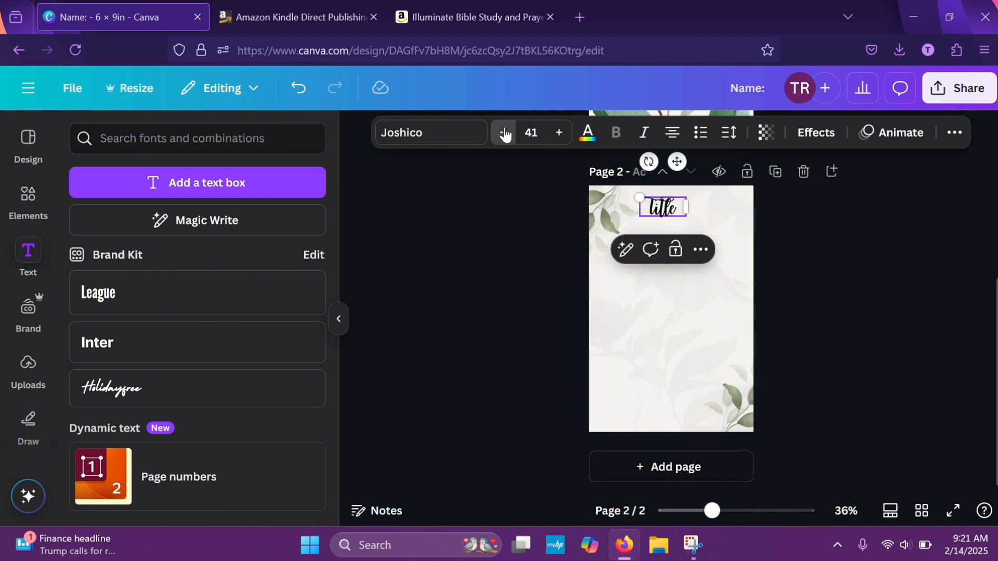
pyautogui.click(503, 133)
pyautogui.click(503, 133)
pyautogui.click(503, 133)
pyautogui.click(503, 133)
pyautogui.click(503, 133)
pyautogui.click(503, 133)
pyautogui.click(502, 133)
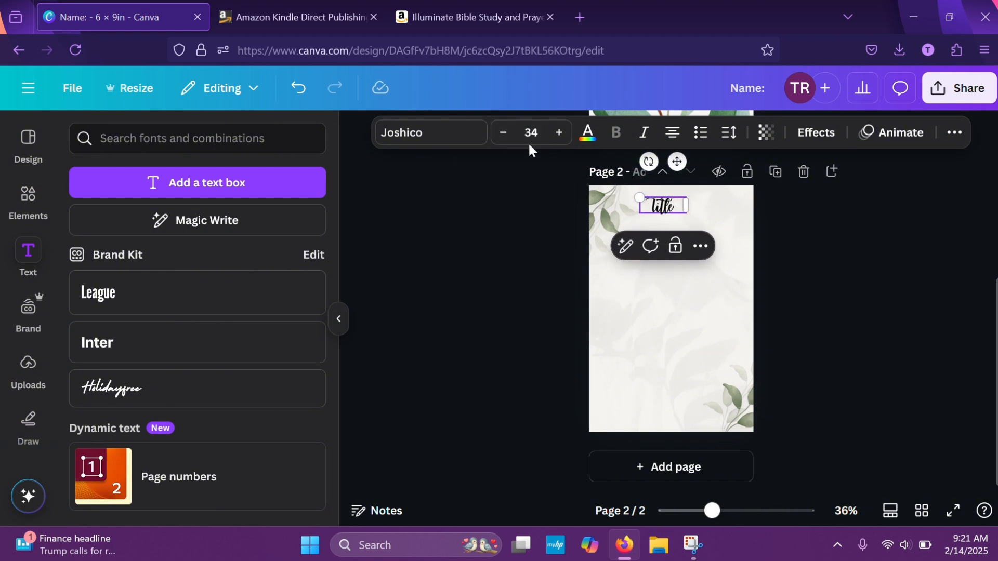
pyautogui.click(503, 133)
pyautogui.click(503, 133)
pyautogui.click(503, 133)
pyautogui.click(503, 133)
pyautogui.click(503, 133)
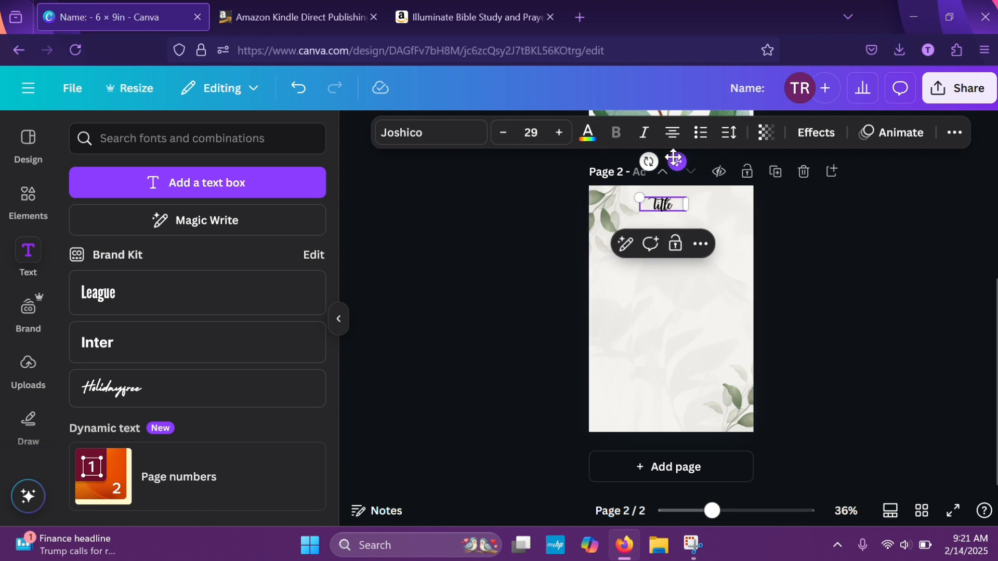
# Set the "Title" text to font size 21 and place it just beside the upper-left leaves near the top edge
pyautogui.moveTo(674, 159)
pyautogui.mouseDown()
pyautogui.moveTo(660, 151)
pyautogui.moveTo(655, 162)
pyautogui.mouseUp()
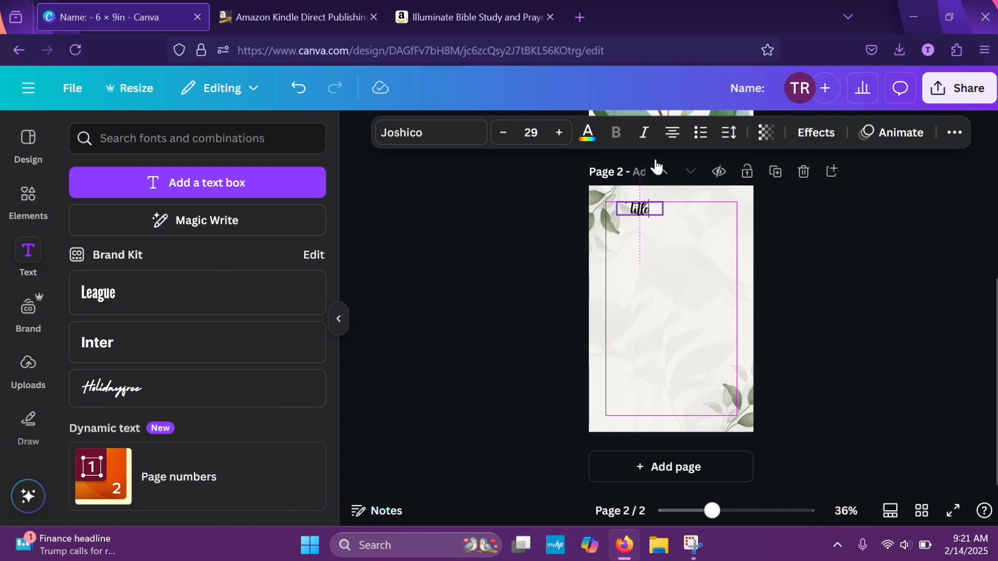
pyautogui.press('Escape')
pyautogui.click(503, 134)
pyautogui.click(503, 134)
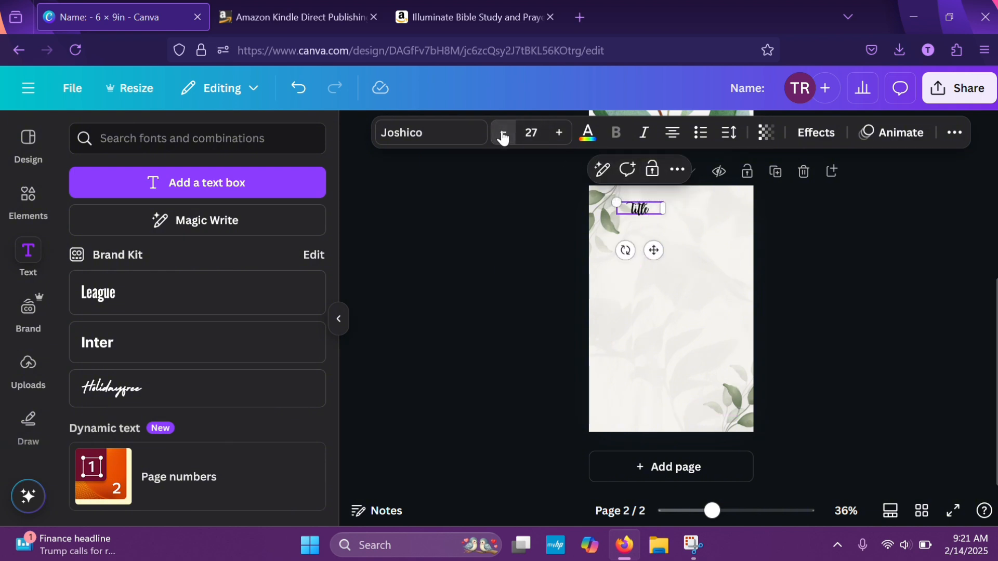
pyautogui.click(503, 134)
pyautogui.click(502, 134)
pyautogui.click(502, 133)
pyautogui.click(504, 137)
pyautogui.click(505, 137)
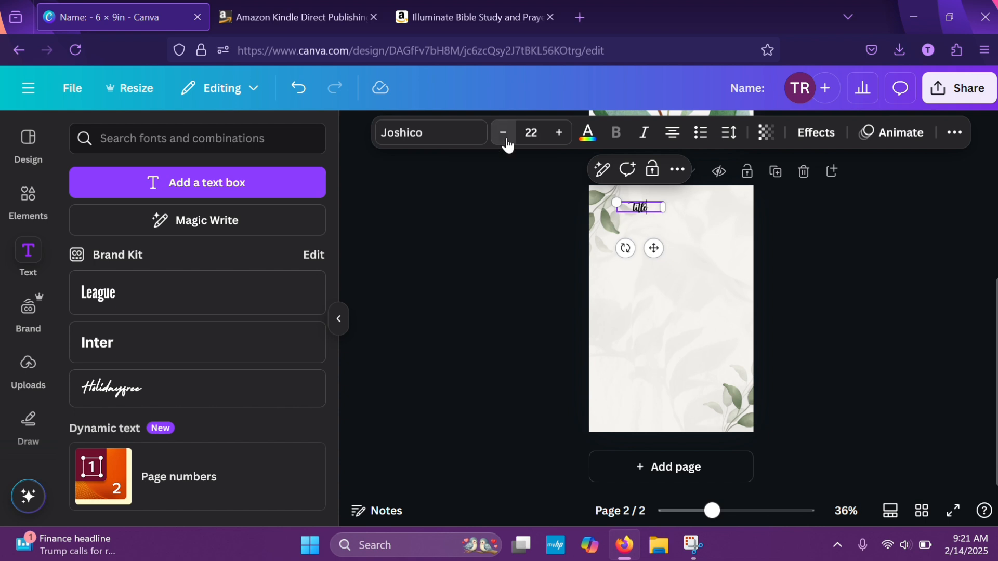
pyautogui.click(505, 137)
pyautogui.click(861, 260)
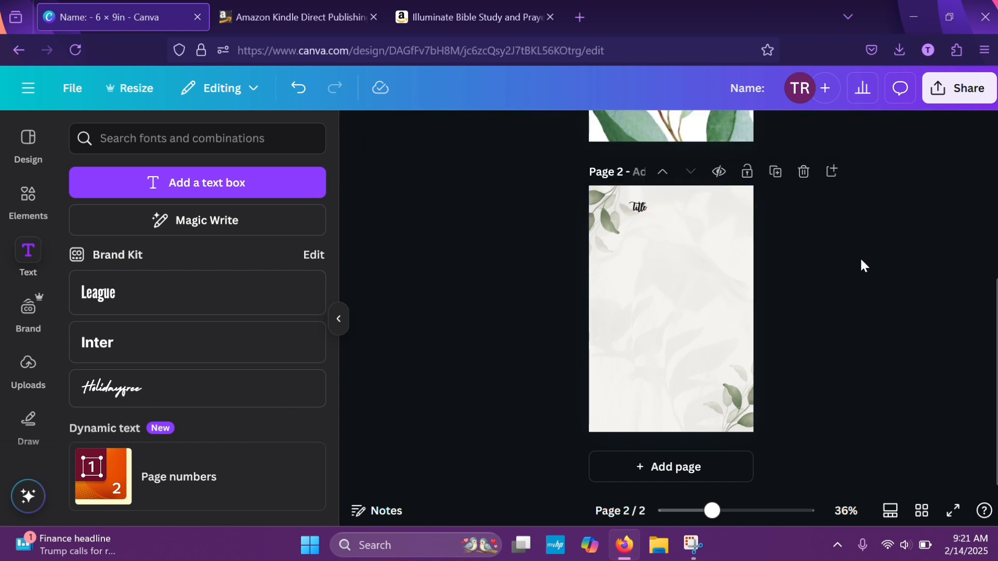
pyautogui.moveTo(635, 209); pyautogui.dragTo(640, 204)
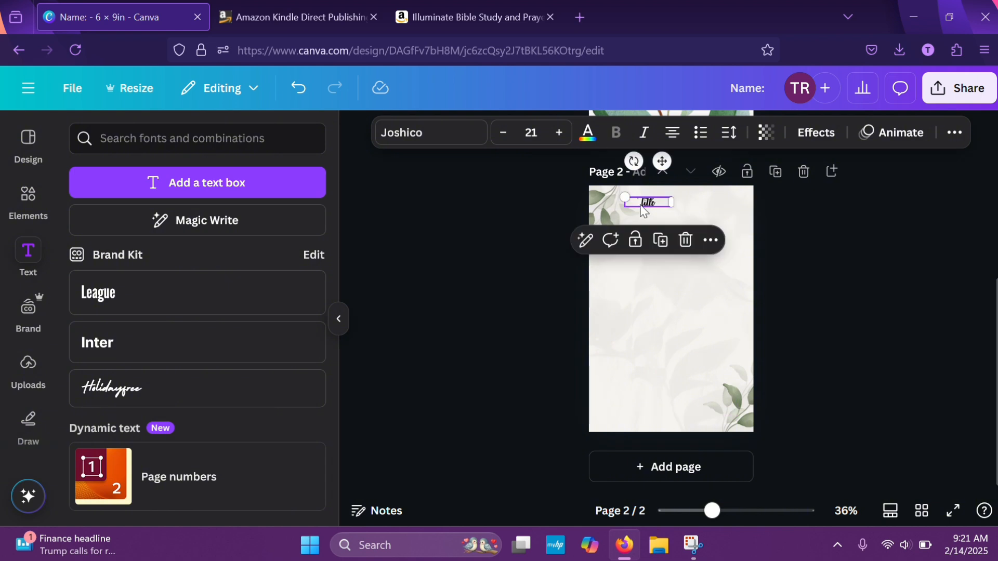
pyautogui.click(843, 279)
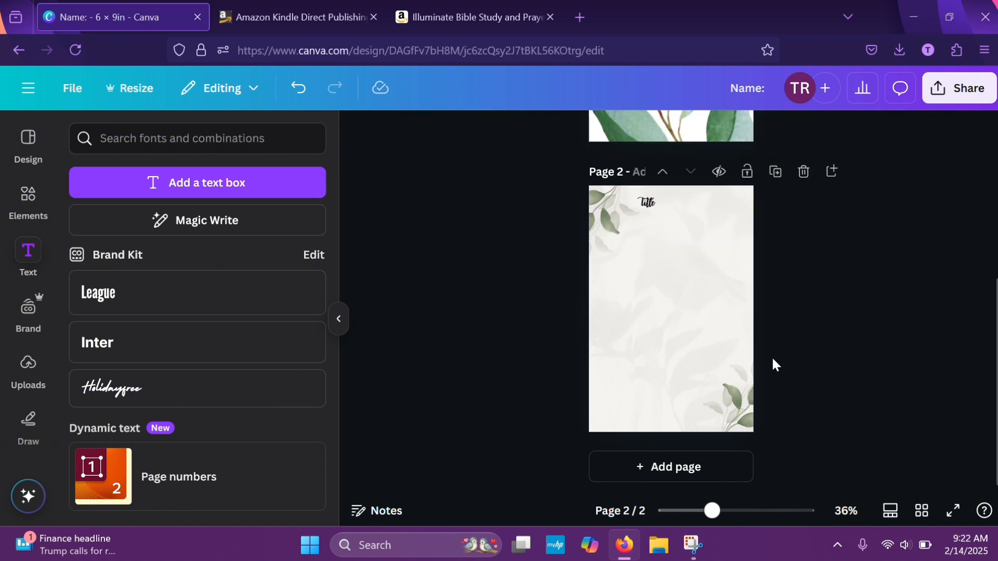
# Change the heading on page 2 to "Title:" and nudge it slightly closer to the page's top edge
pyautogui.scroll(5, 772, 358)
pyautogui.scroll(5, 635, 268)
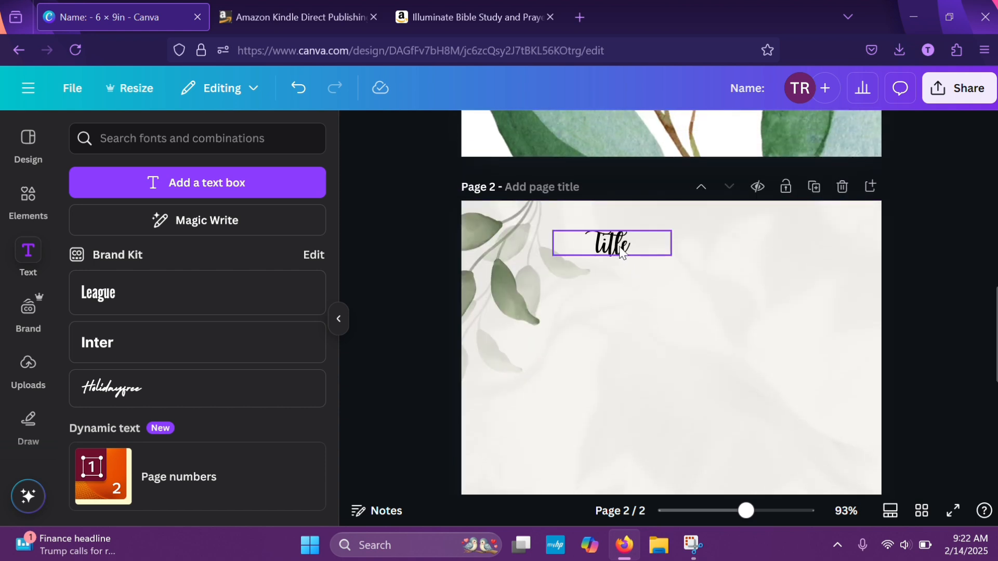
pyautogui.doubleClick(637, 246)
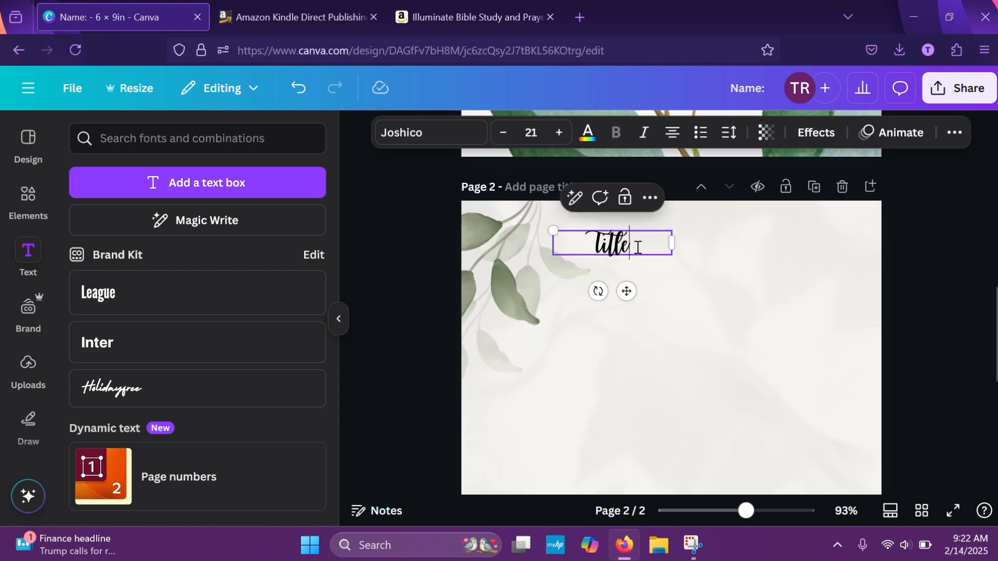
pyautogui.write(':')
pyautogui.click(902, 263)
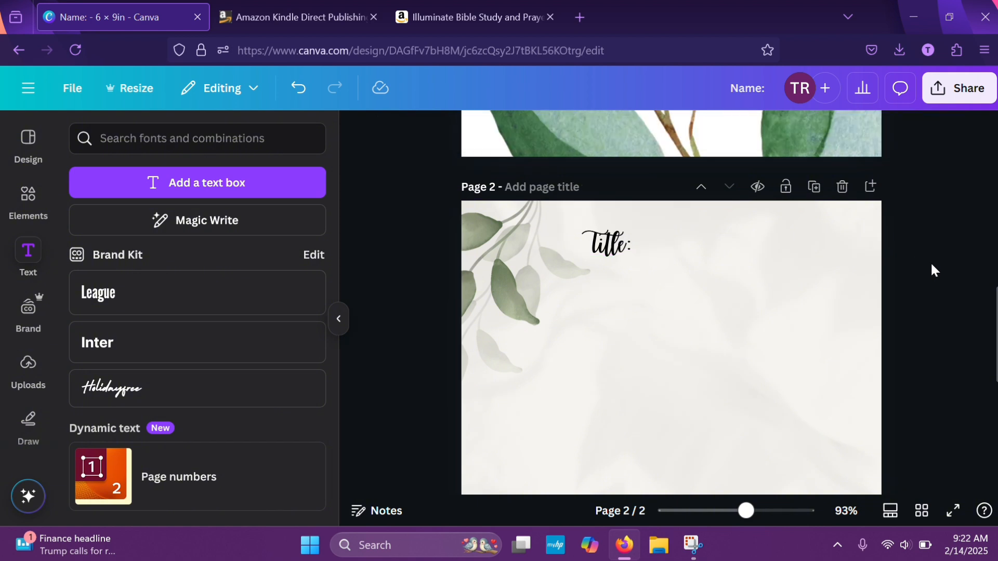
pyautogui.click(617, 253)
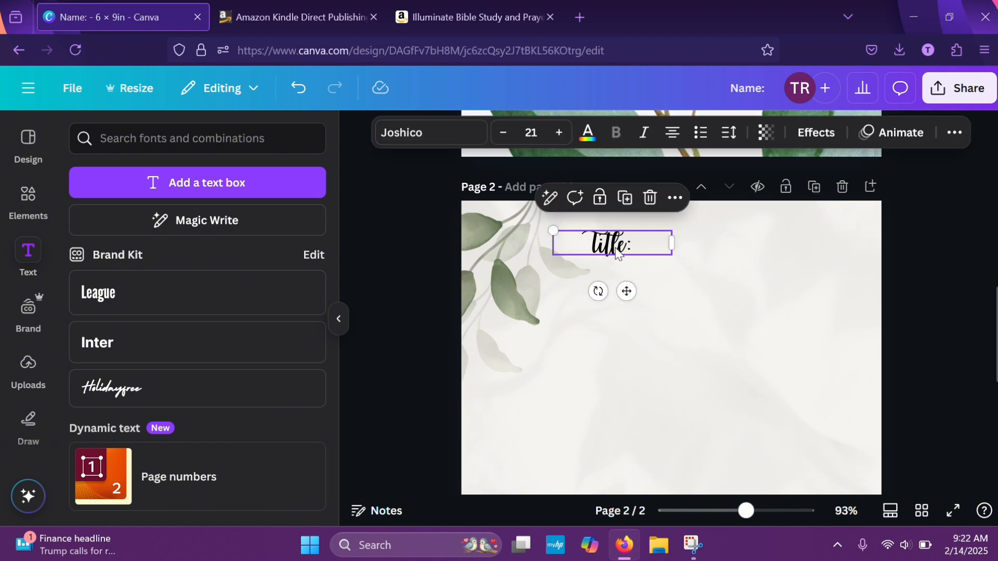
pyautogui.moveTo(617, 253); pyautogui.dragTo(617, 244)
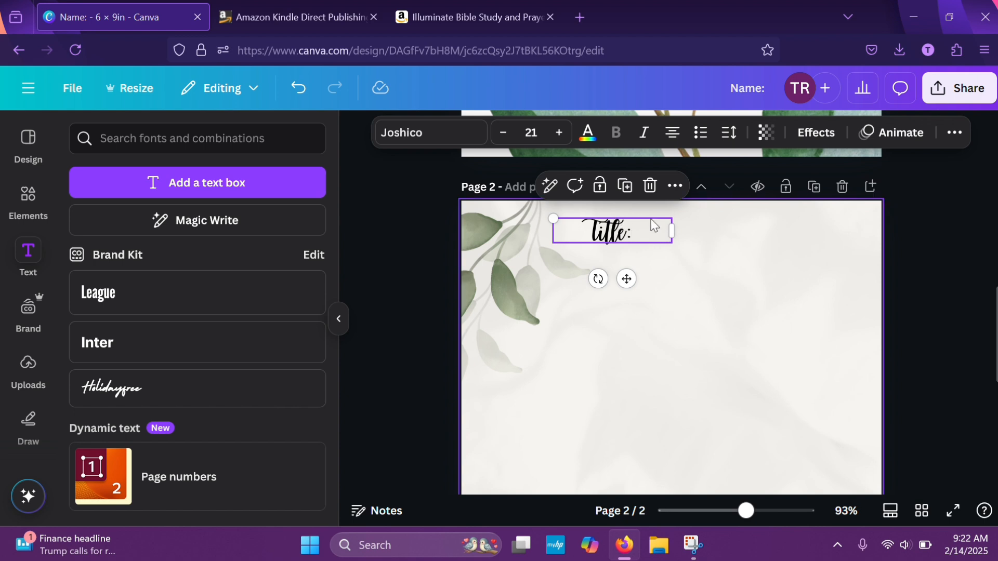
# Duplicate the "Title:" heading on page 2, change the copy's text to "Date" and set its font size to 15
pyautogui.click(624, 186)
pyautogui.doubleClick(627, 253)
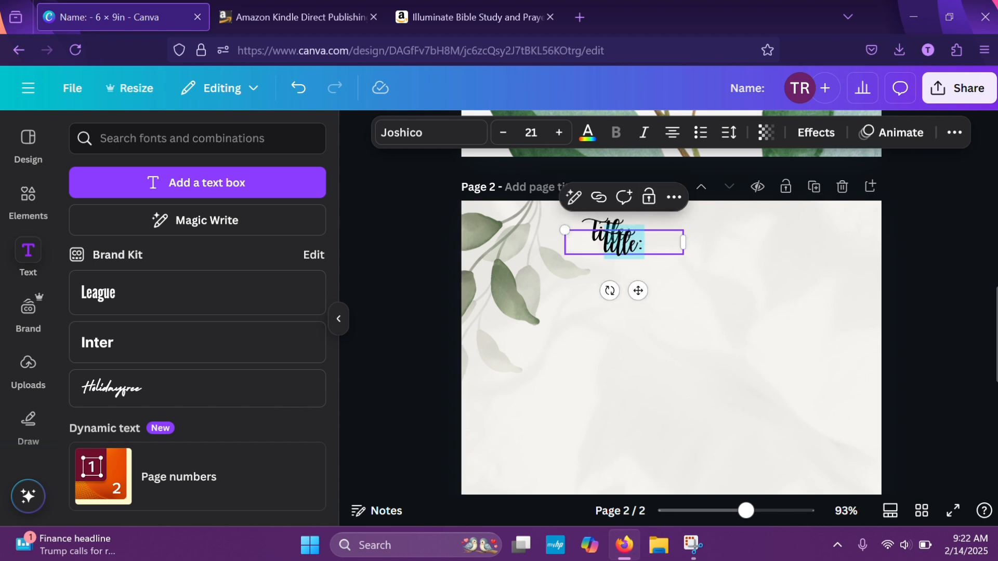
pyautogui.write('Date')
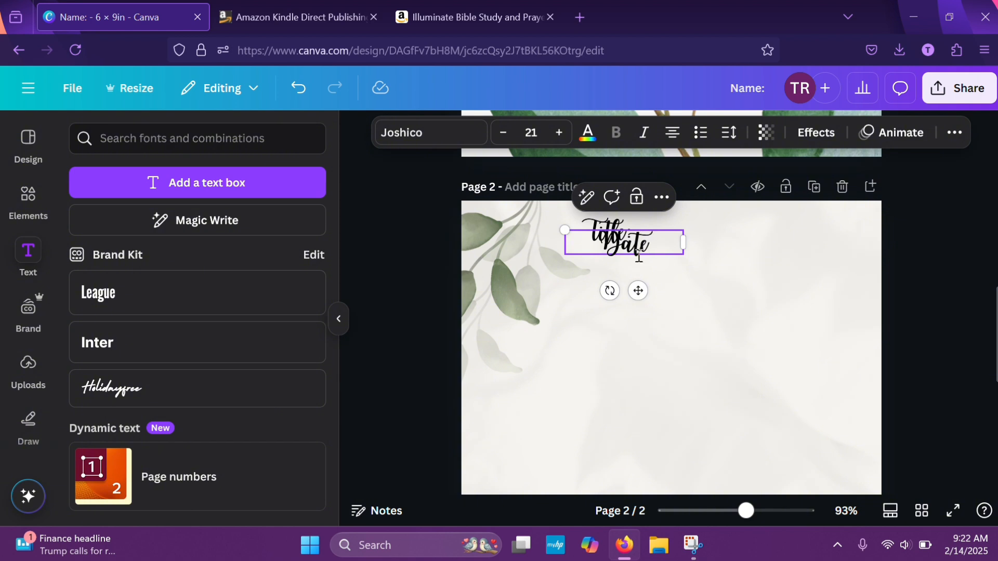
pyautogui.click(501, 134)
pyautogui.click(501, 134)
pyautogui.click(501, 134)
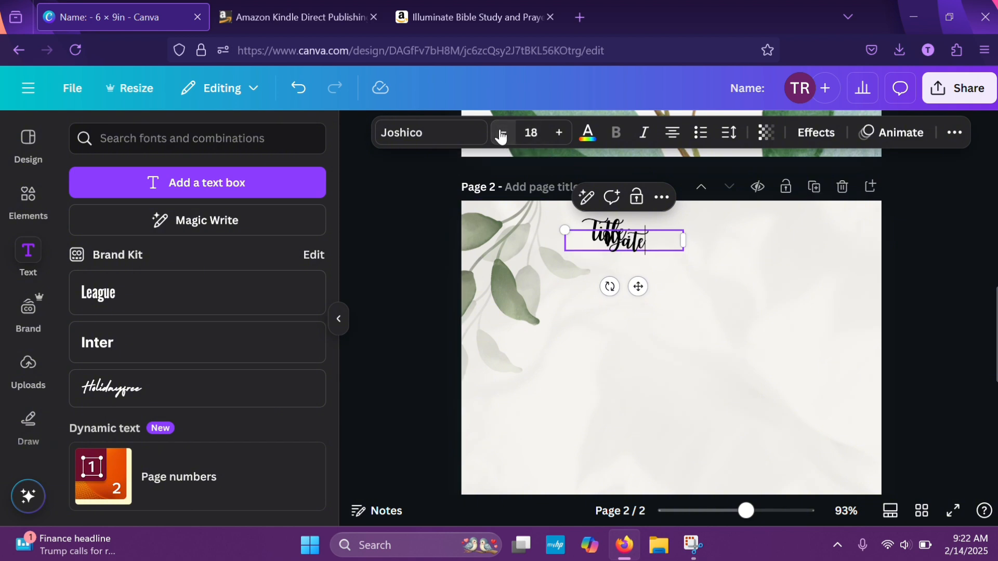
pyautogui.click(502, 134)
pyautogui.click(501, 134)
pyautogui.click(501, 134)
# Move the "Date" text near the page's upper-right corner, add a colon to make it "Date:", and line it up with "Title:"
pyautogui.moveTo(638, 287); pyautogui.dragTo(828, 261)
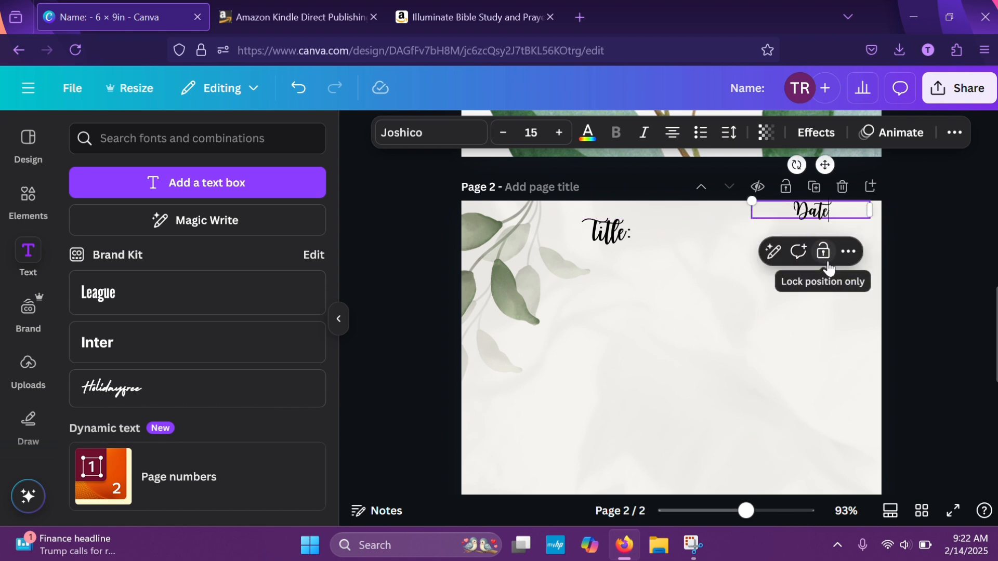
pyautogui.click(909, 239)
pyautogui.click(824, 223)
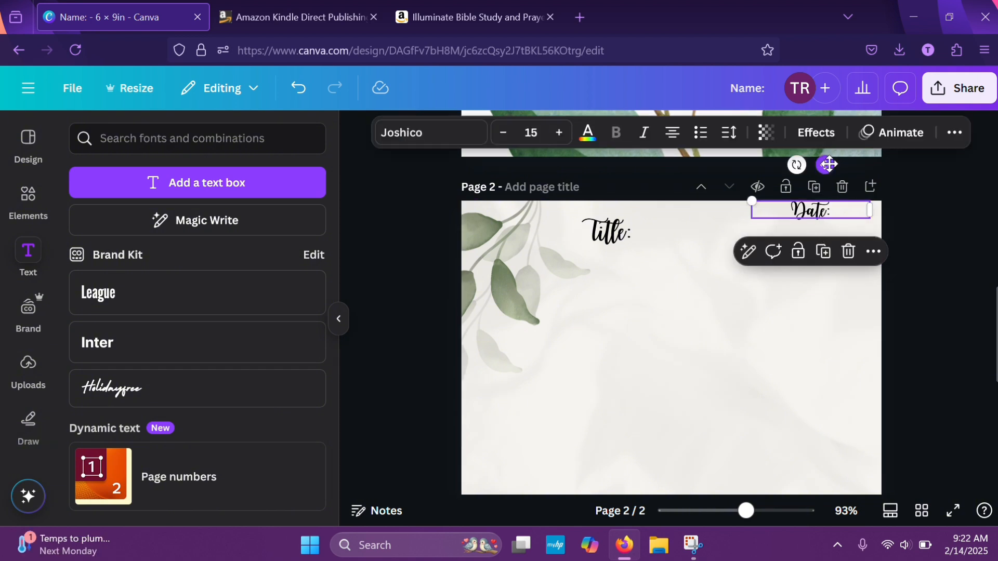
pyautogui.moveTo(829, 164); pyautogui.dragTo(819, 185)
# Shift the "Title:" heading slightly closer to the leaves and set its font size to 15 to match "Date:"
pyautogui.click(629, 232)
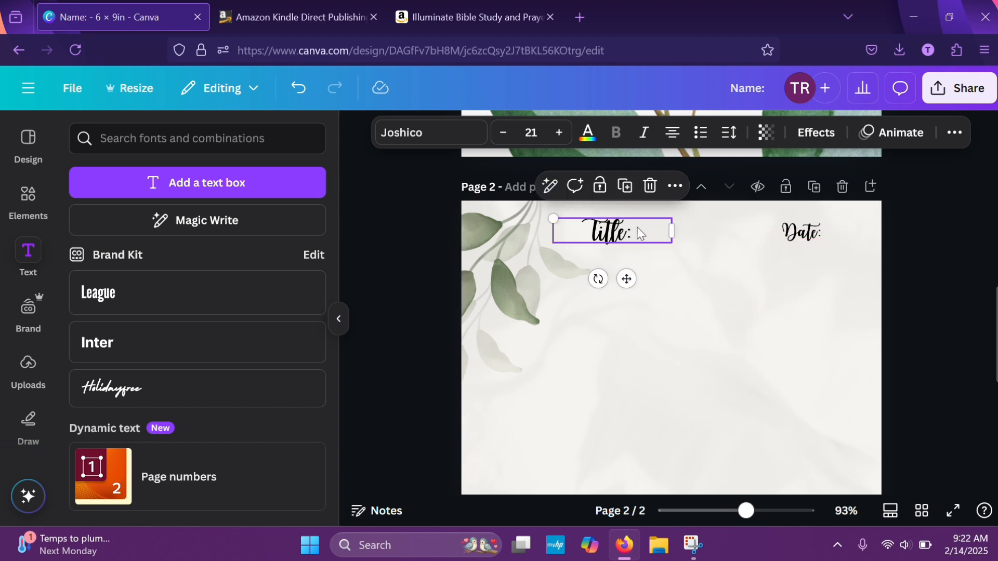
pyautogui.moveTo(626, 279); pyautogui.dragTo(605, 287)
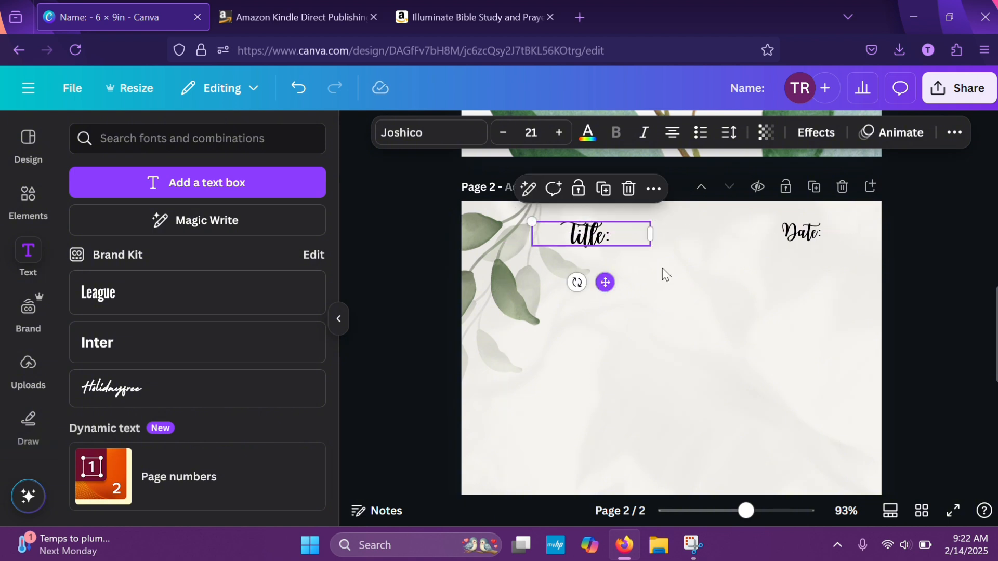
pyautogui.click(814, 237)
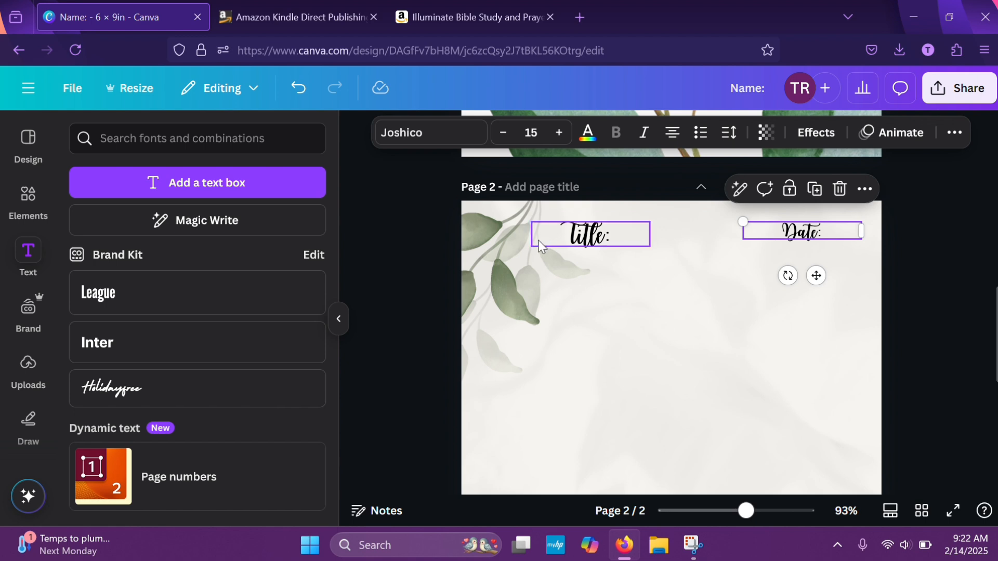
pyautogui.click(565, 240)
pyautogui.click(508, 140)
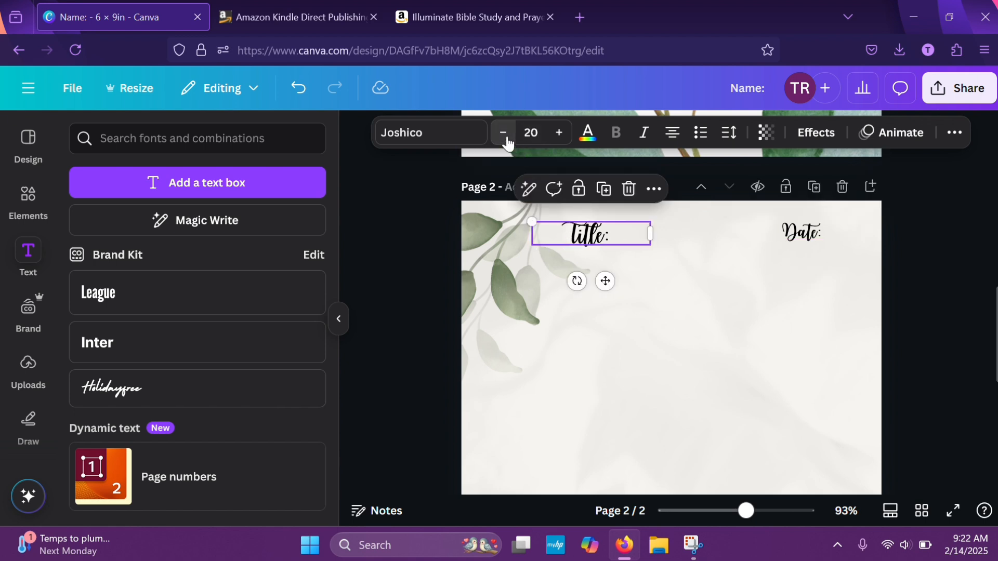
pyautogui.click(508, 139)
pyautogui.click(508, 139)
pyautogui.click(507, 138)
pyautogui.click(507, 138)
pyautogui.click(506, 138)
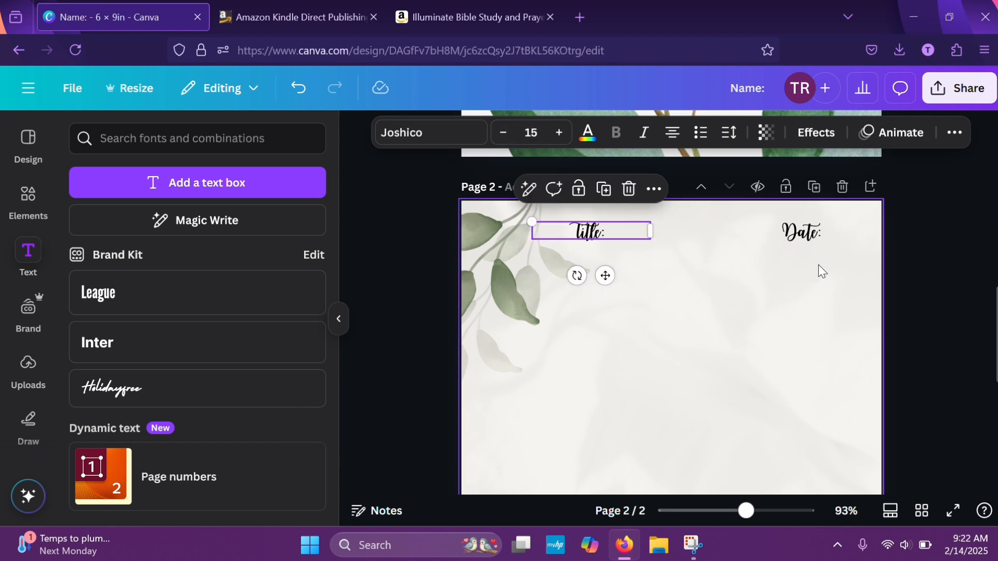
pyautogui.click(932, 312)
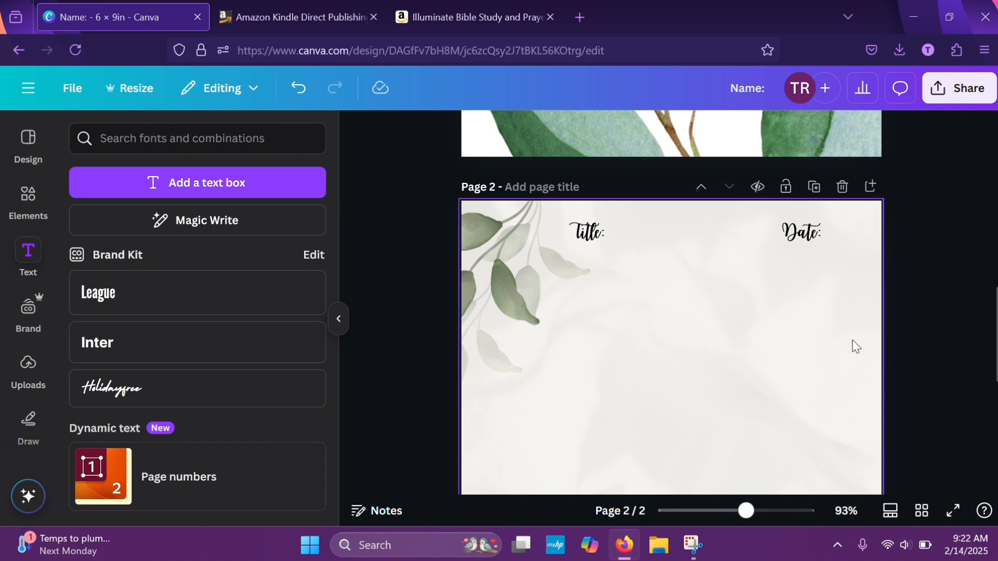
# Search the elements library for "border rectangle" and limit the results to graphics
pyautogui.scroll(-2, 842, 364)
pyautogui.scroll(-1, 835, 384)
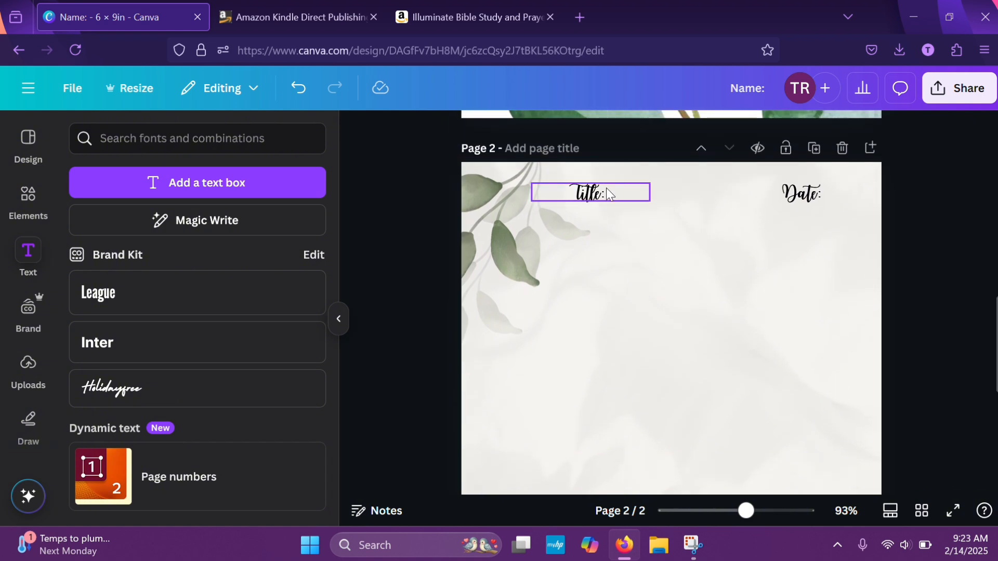
pyautogui.scroll(-1, 711, 302)
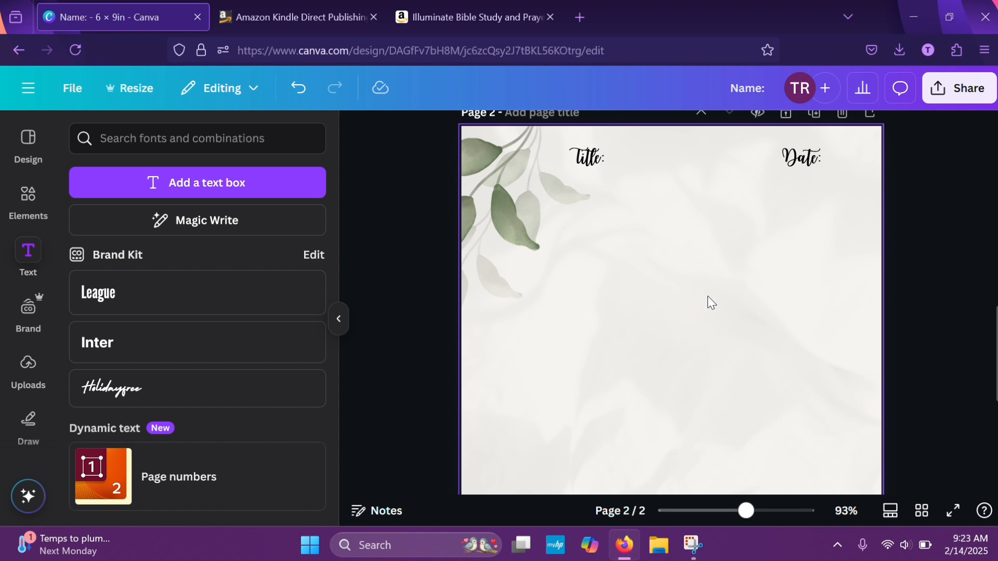
pyautogui.click(34, 148)
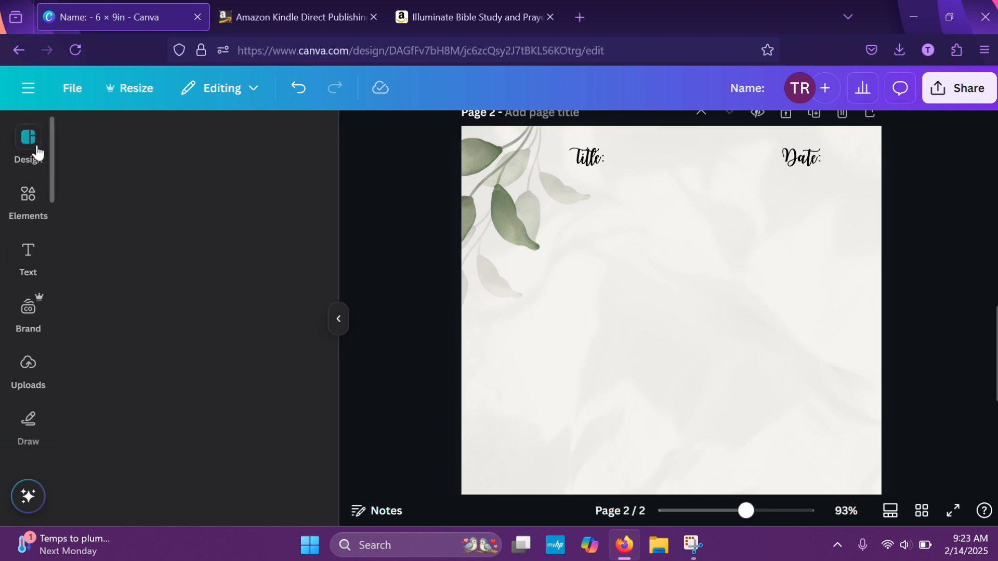
pyautogui.click(28, 196)
pyautogui.click(167, 147)
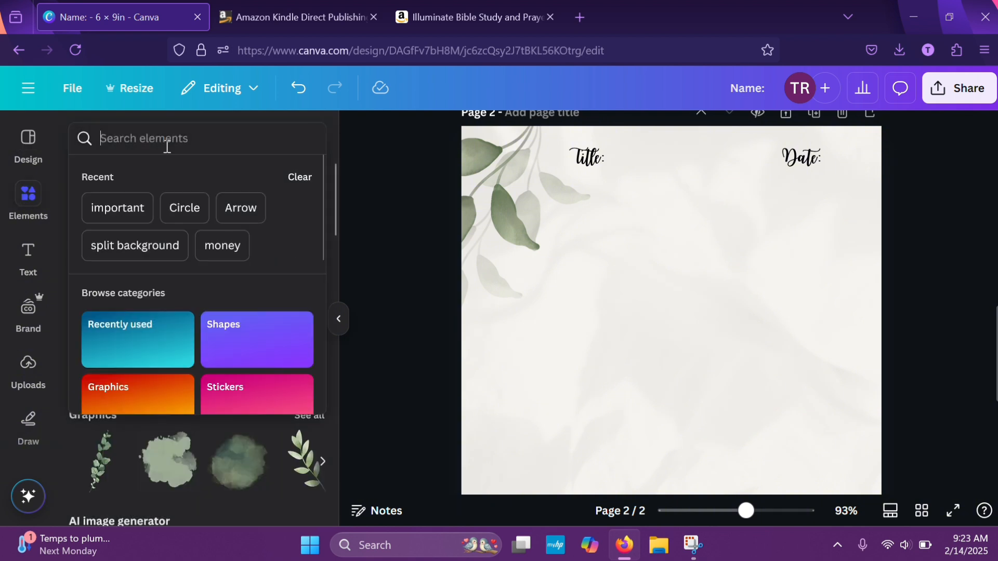
pyautogui.write('bor')
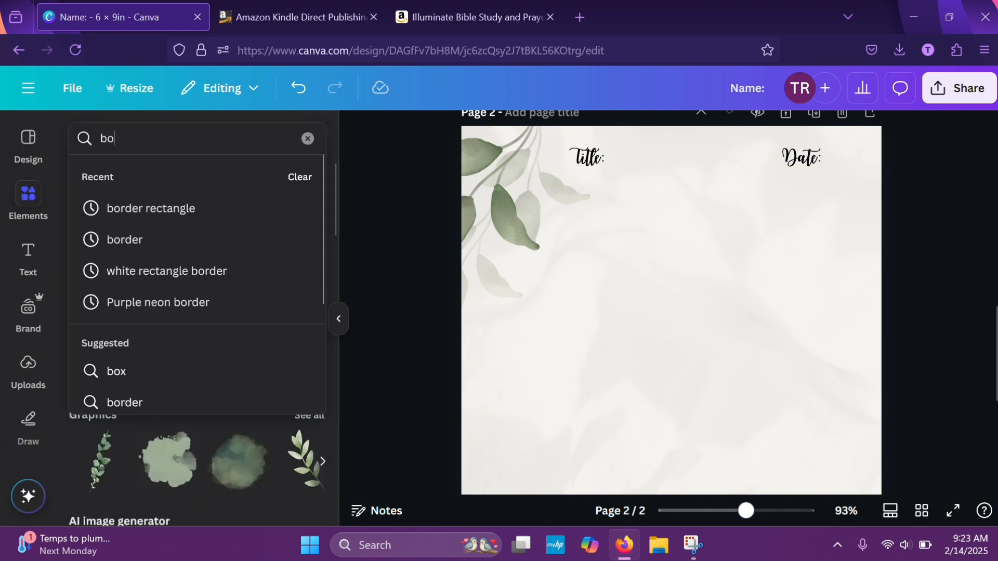
pyautogui.click(142, 213)
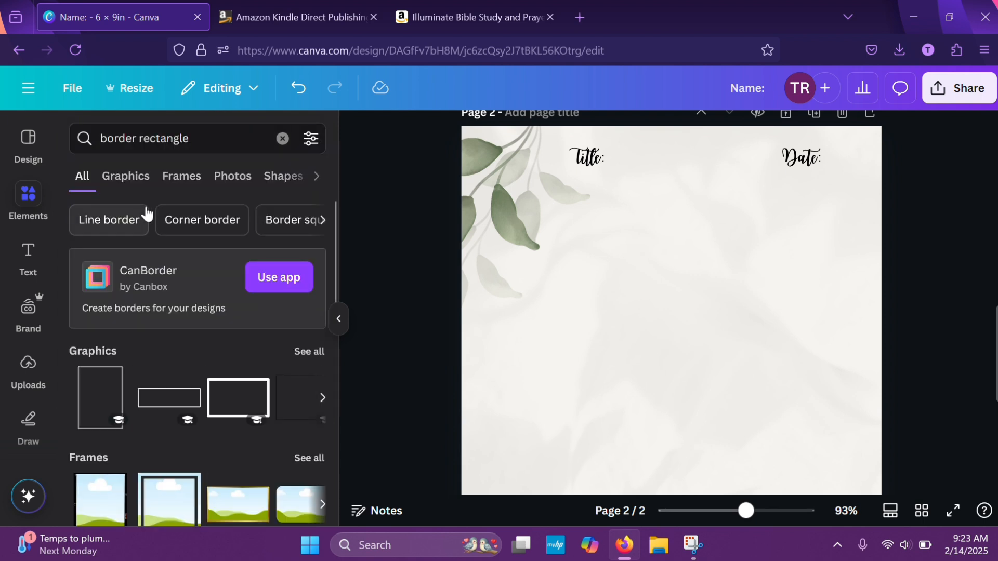
pyautogui.click(142, 185)
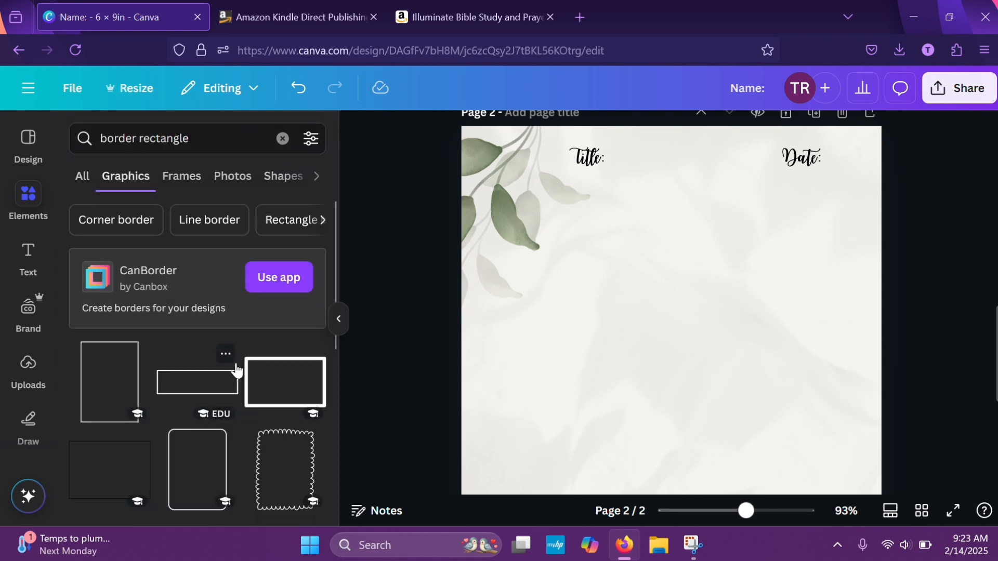
# Add the rounded frame graphic made of overlapping lines to page 2 and place it just below the "Title:" heading
pyautogui.scroll(-2, 234, 363)
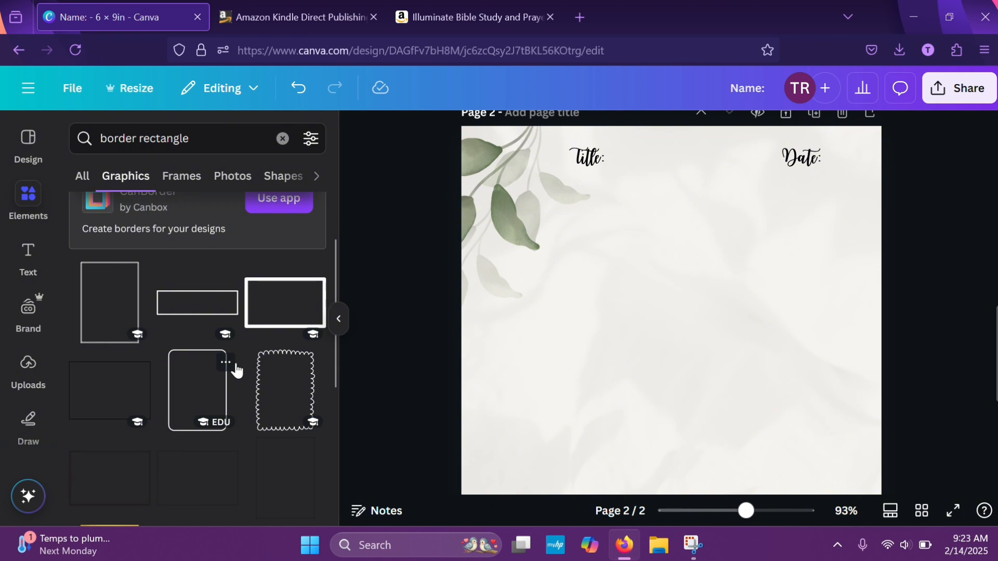
pyautogui.scroll(-5, 237, 370)
pyautogui.scroll(-1, 237, 371)
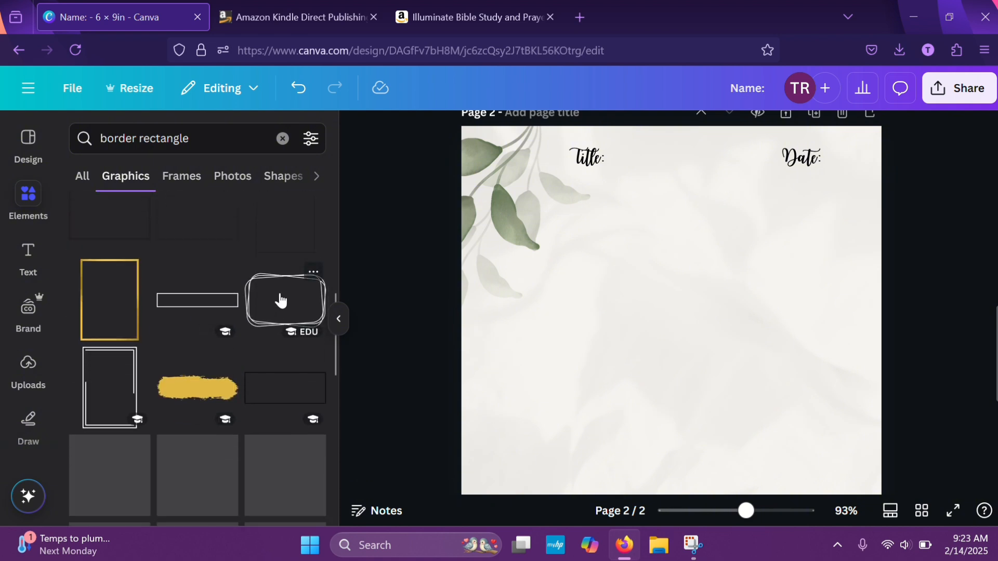
pyautogui.click(285, 318)
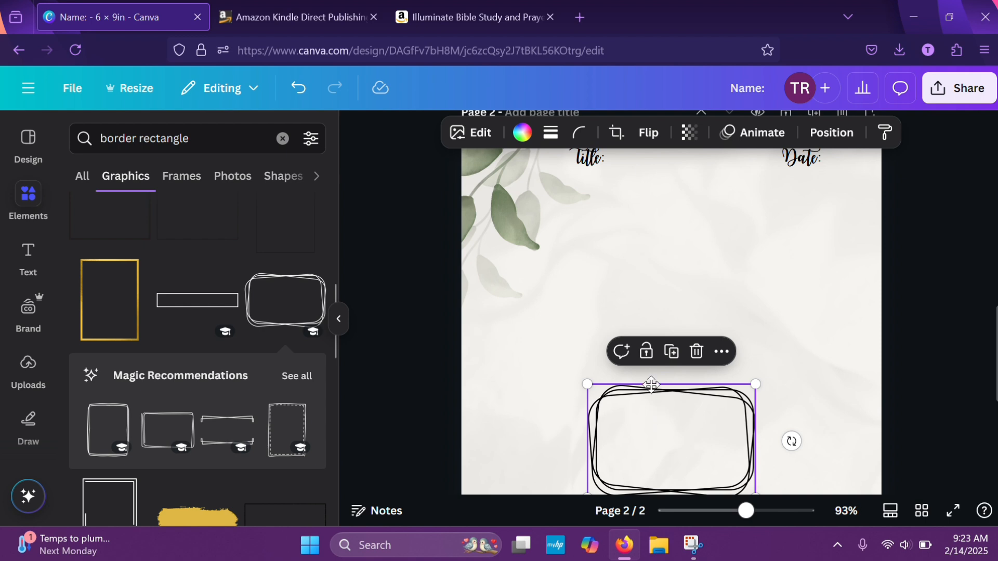
pyautogui.moveTo(650, 435)
pyautogui.mouseDown()
pyautogui.moveTo(616, 248)
pyautogui.moveTo(624, 231)
pyautogui.moveTo(606, 223)
pyautogui.mouseUp()
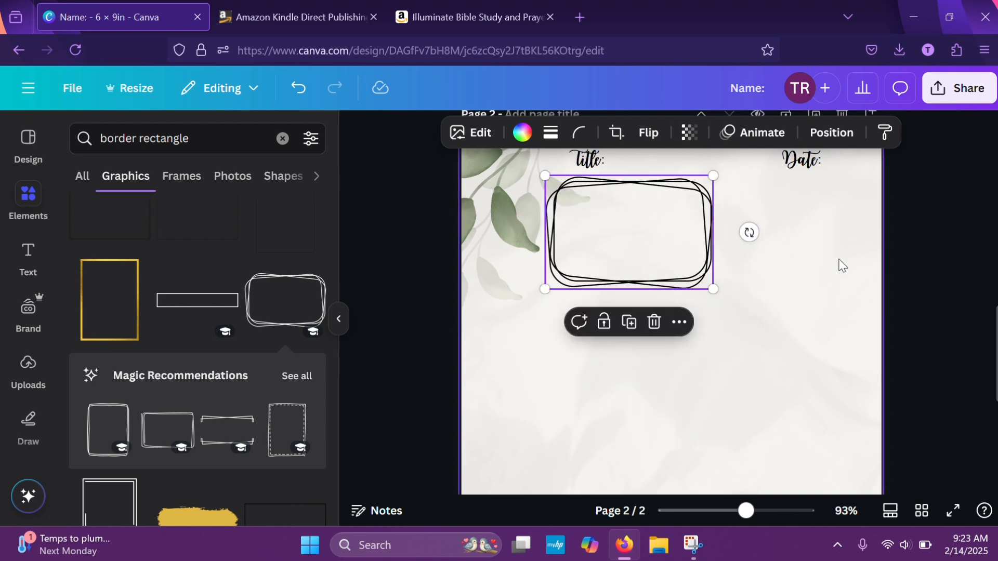
pyautogui.scroll(3, 842, 265)
pyautogui.moveTo(646, 360)
pyautogui.mouseDown()
pyautogui.moveTo(645, 384)
pyautogui.moveTo(648, 345)
pyautogui.moveTo(646, 363)
pyautogui.mouseUp()
# Shift the upper-left leaves slightly toward the page's left edge, then enlarge the overlapping-line frame and center it below the headings
pyautogui.click(504, 341)
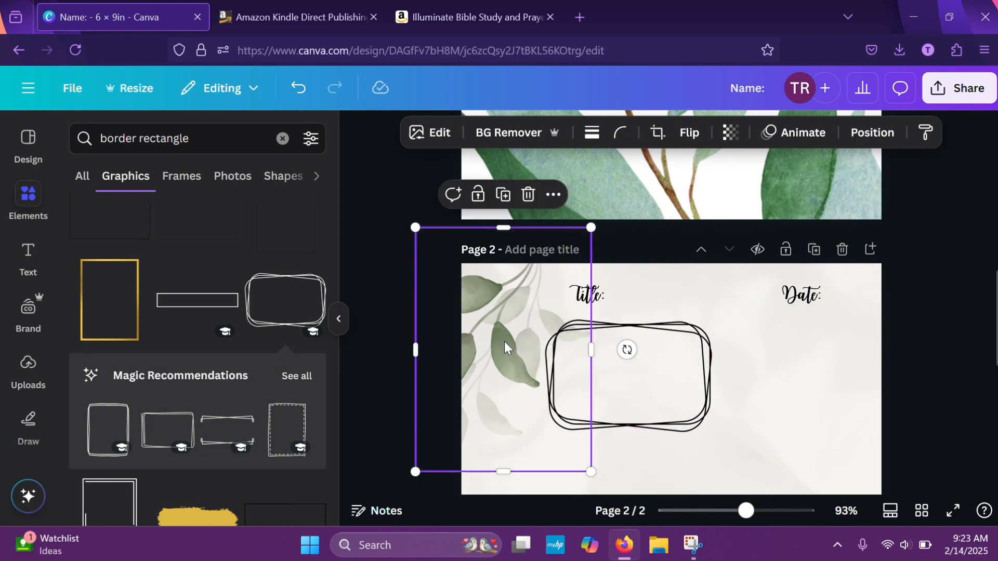
pyautogui.moveTo(504, 342); pyautogui.dragTo(482, 341)
pyautogui.click(662, 380)
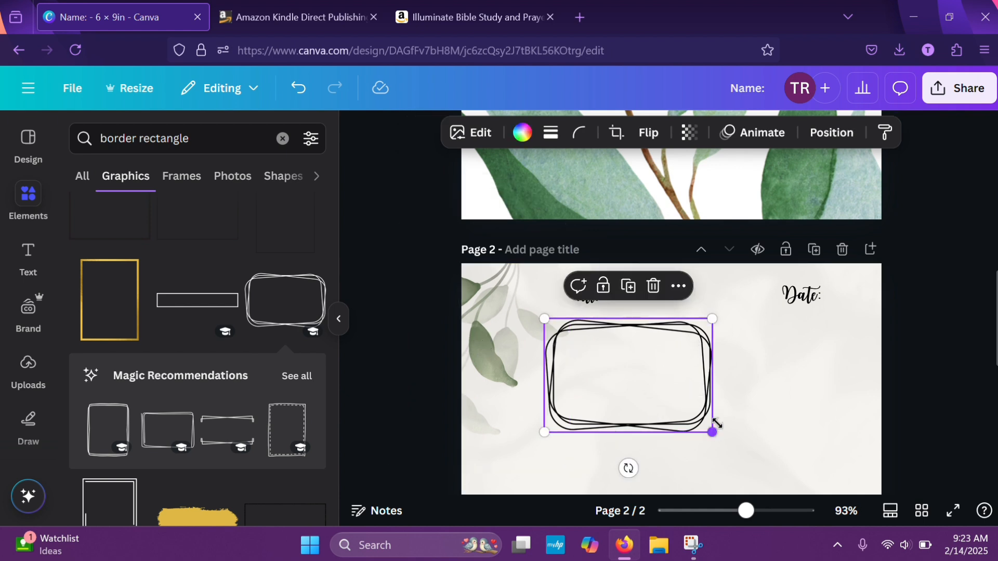
pyautogui.moveTo(711, 431)
pyautogui.mouseDown()
pyautogui.moveTo(717, 390)
pyautogui.moveTo(706, 383)
pyautogui.moveTo(742, 450)
pyautogui.moveTo(794, 485)
pyautogui.mouseUp()
pyautogui.moveTo(680, 434); pyautogui.dragTo(684, 448)
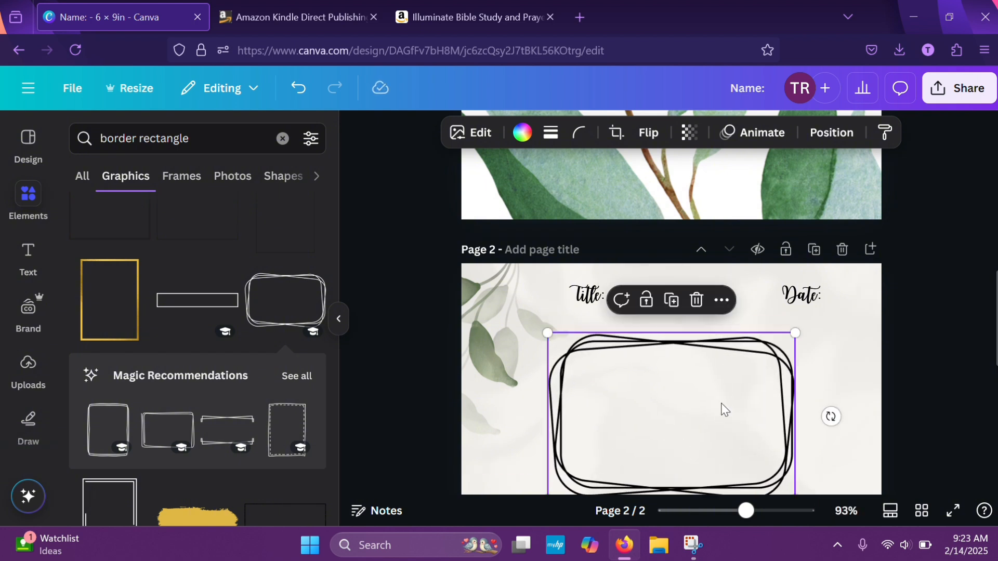
# Add a plain rounded-rectangle outline to page 2 and nudge the large overlapping-line frame slightly to the right
pyautogui.scroll(-10, 90, 468)
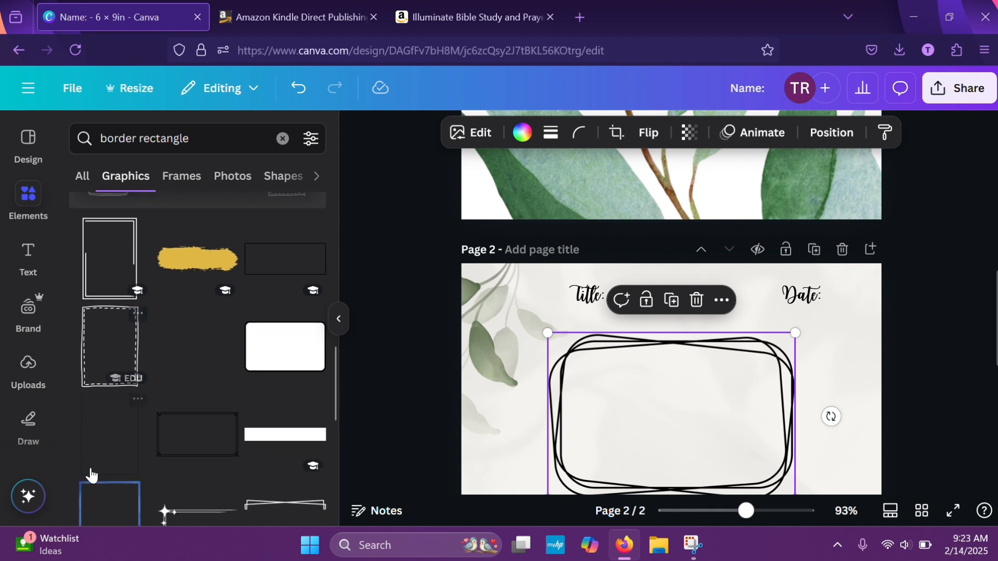
pyautogui.scroll(-4, 90, 467)
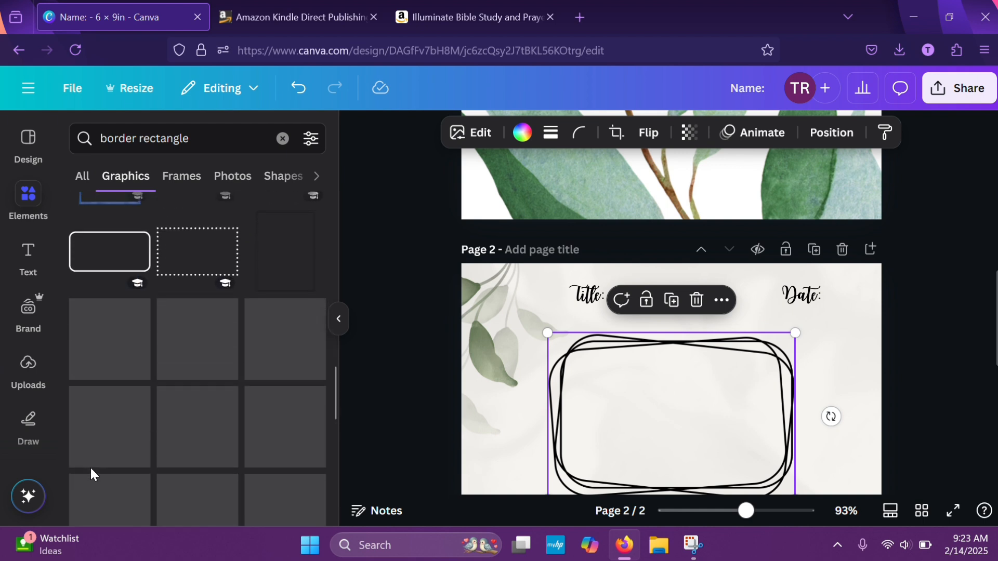
pyautogui.scroll(2, 89, 467)
pyautogui.click(107, 392)
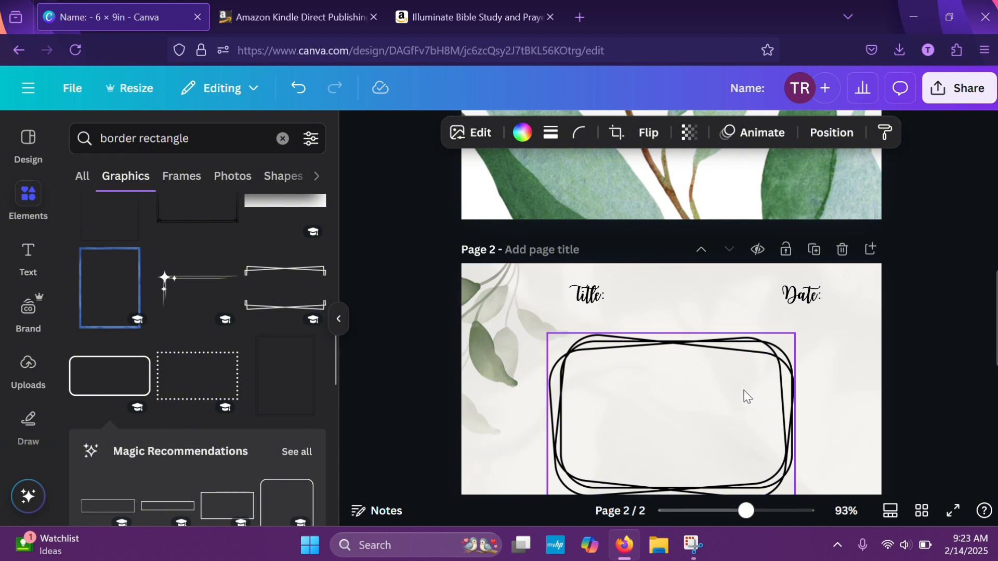
pyautogui.moveTo(744, 396)
pyautogui.mouseDown()
pyautogui.moveTo(789, 309)
pyautogui.moveTo(756, 390)
pyautogui.mouseUp()
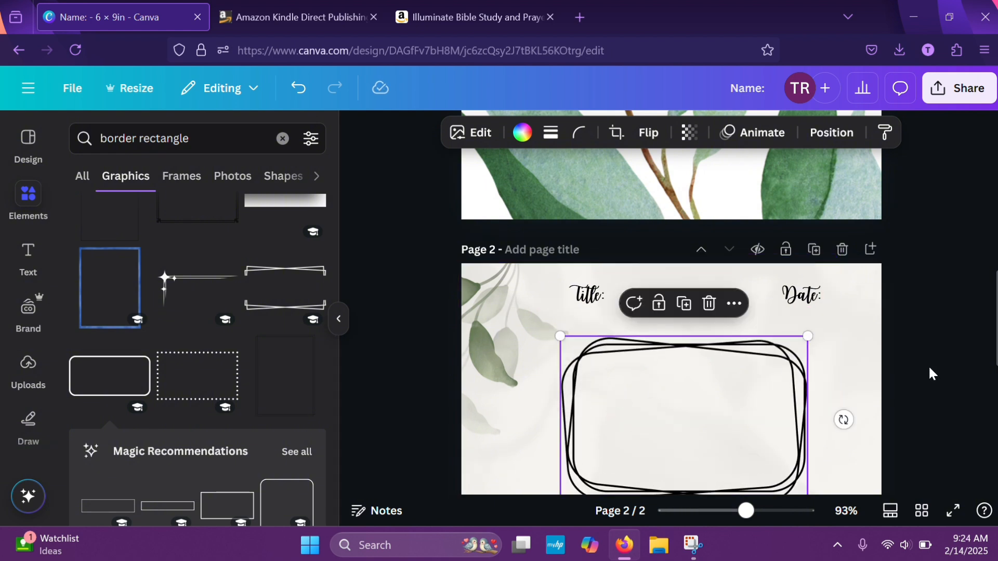
# Shrink the plain rounded-rectangle outline below the large frame, then delete it
pyautogui.scroll(-5, 931, 374)
pyautogui.click(746, 357)
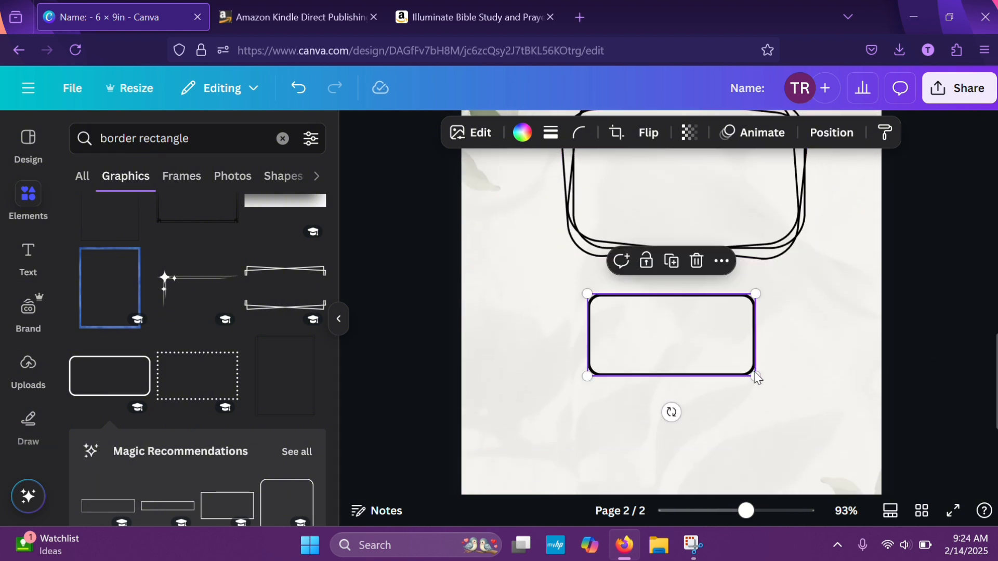
pyautogui.moveTo(756, 378); pyautogui.dragTo(688, 294)
pyautogui.click(652, 261)
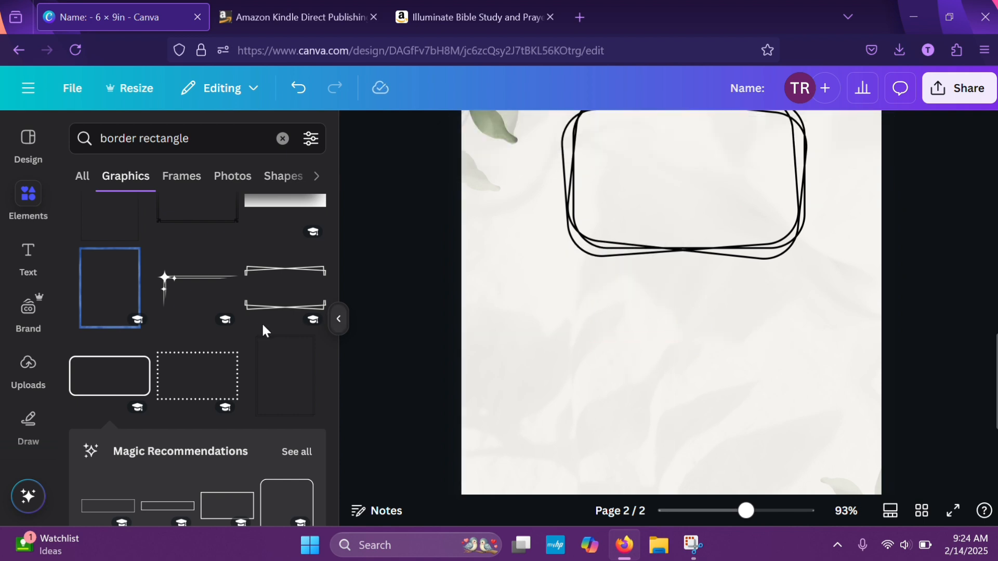
# Add the white rounded box with a black shadow below the large frame on page 2 and make it slightly smaller
pyautogui.scroll(-4, 197, 347)
pyautogui.scroll(-1, 196, 346)
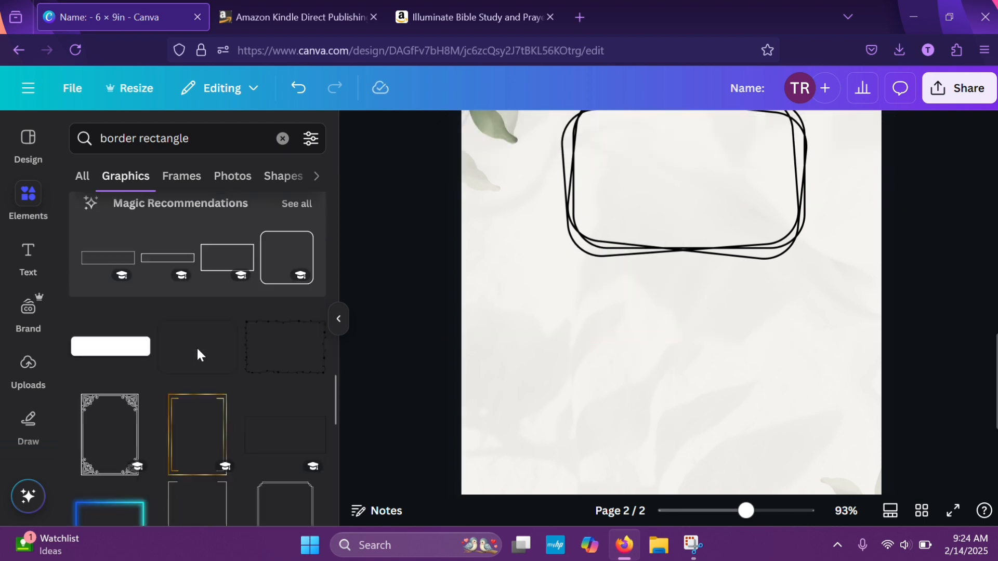
pyautogui.click(129, 328)
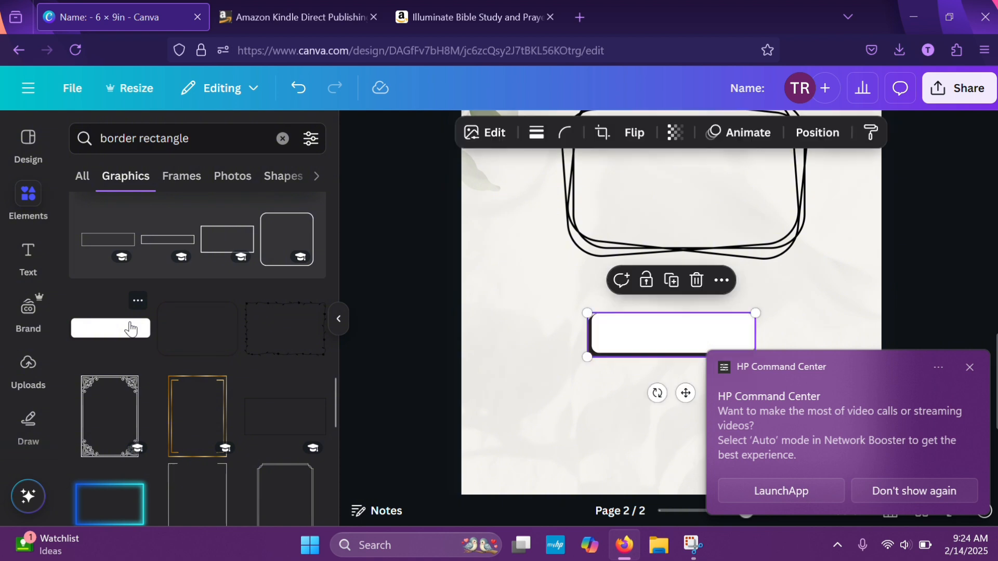
pyautogui.click(969, 367)
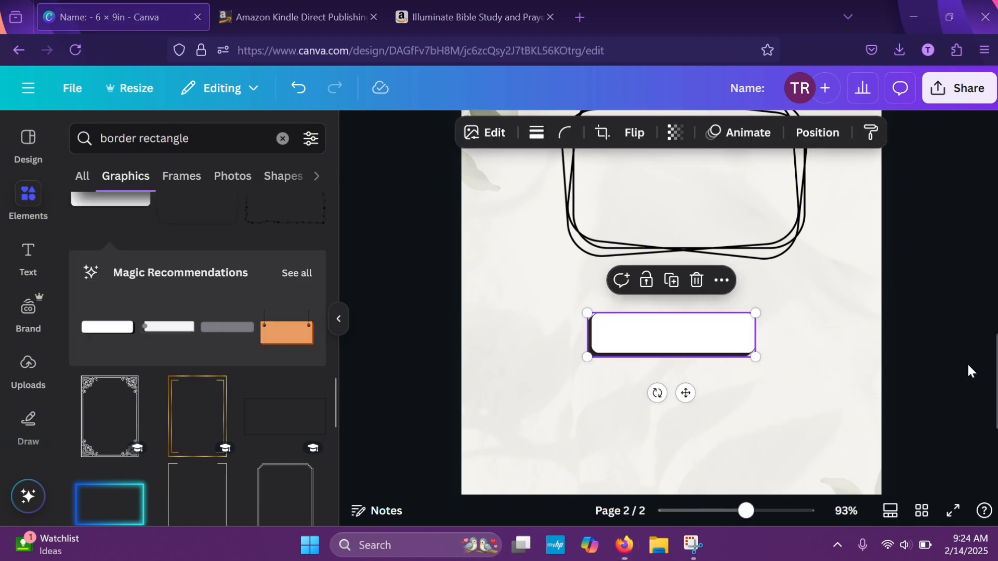
pyautogui.moveTo(754, 351); pyautogui.dragTo(734, 294)
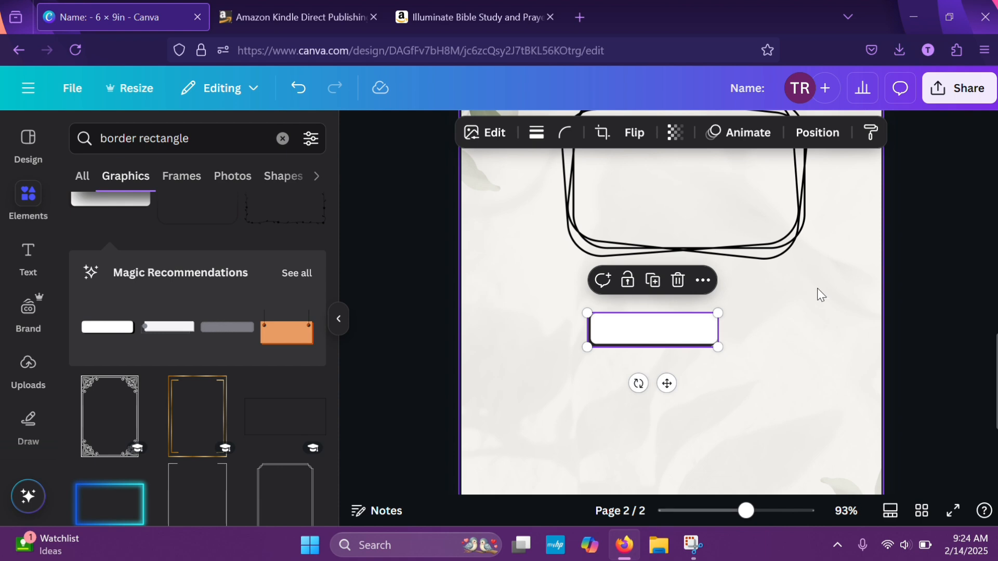
# Move the white shadowed box up between the Title and Date headings on page 2 and enlarge it slightly
pyautogui.scroll(6, 818, 291)
pyautogui.scroll(-3, 818, 291)
pyautogui.scroll(-3, 832, 260)
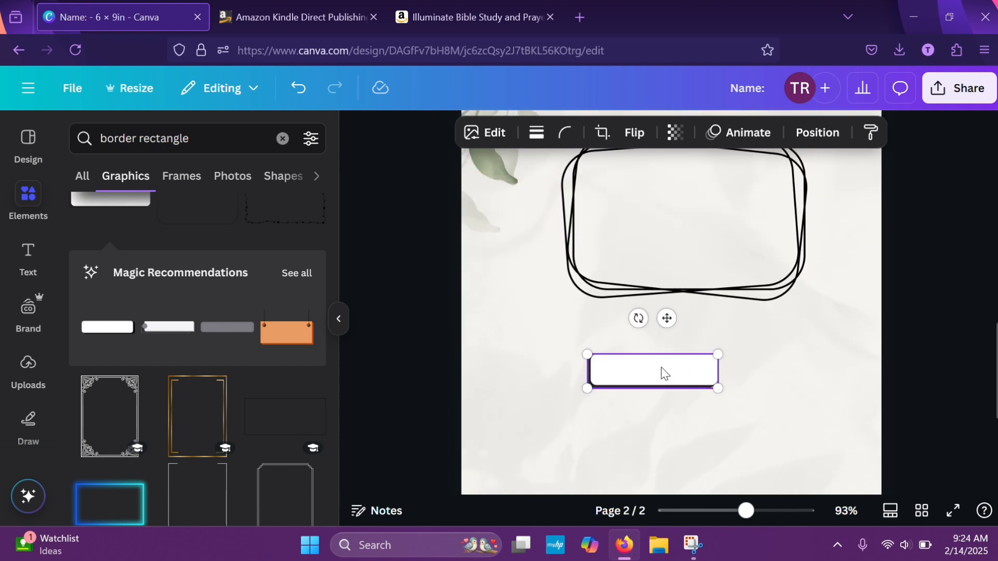
pyautogui.click(804, 378)
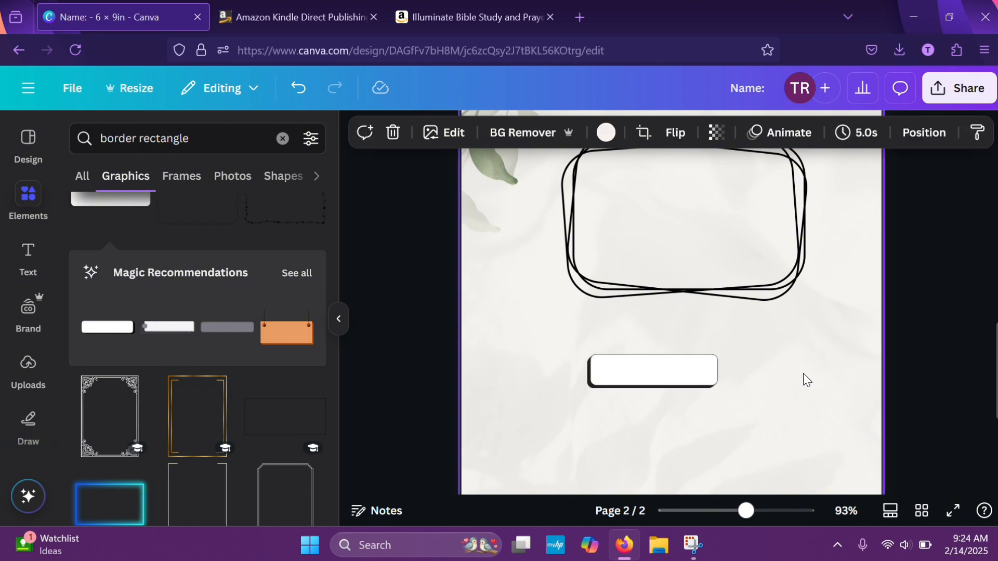
pyautogui.click(687, 372)
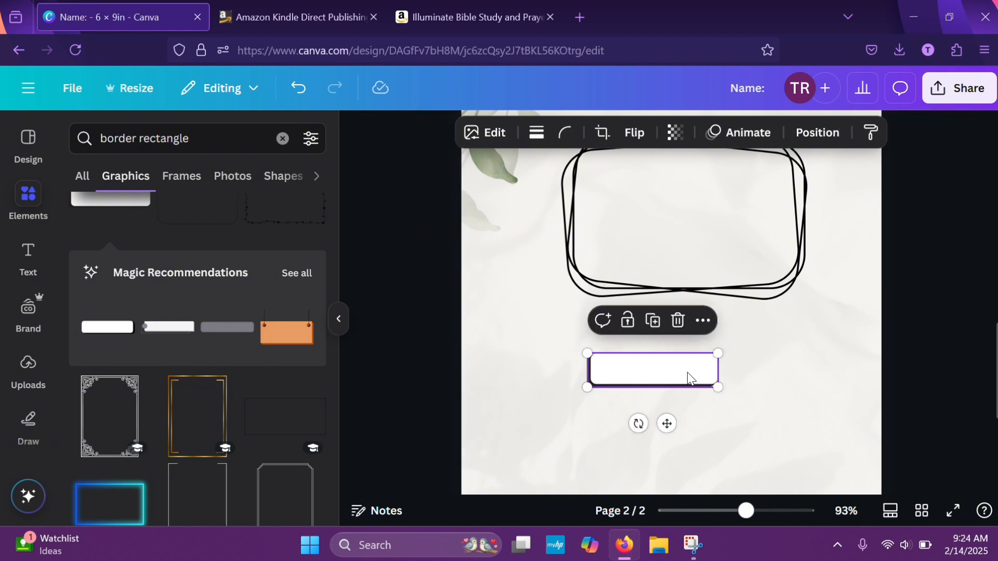
pyautogui.moveTo(668, 419); pyautogui.dragTo(668, 177)
pyautogui.scroll(5, 899, 286)
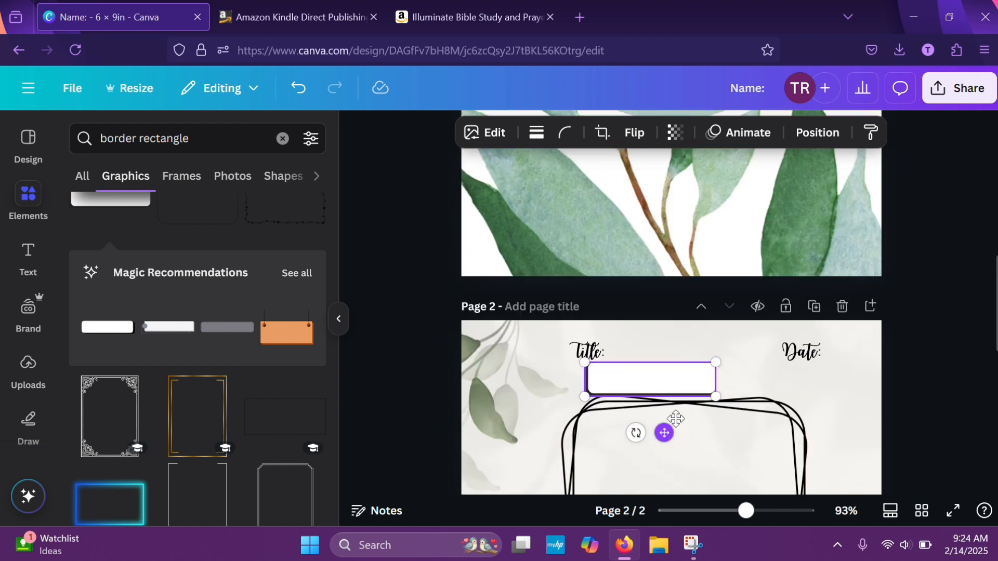
pyautogui.moveTo(676, 419); pyautogui.dragTo(690, 403)
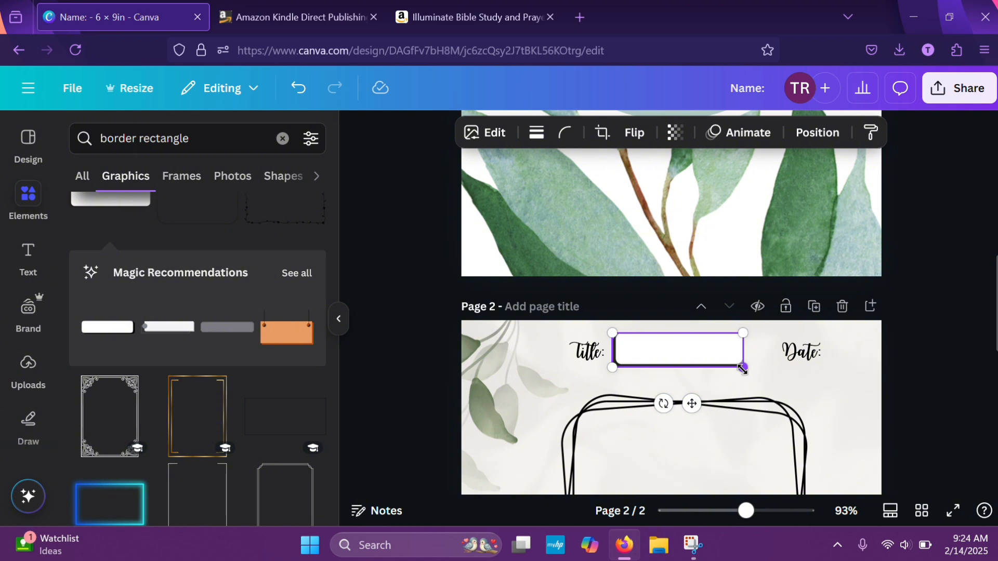
pyautogui.moveTo(744, 368); pyautogui.dragTo(752, 370)
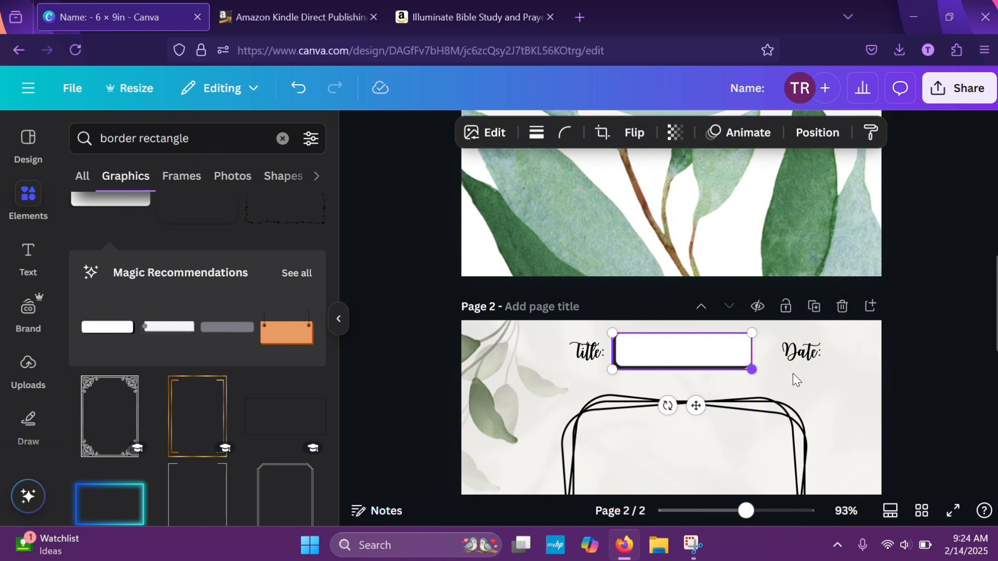
pyautogui.click(918, 394)
# Enlarge the white shadowed box toward the leaves so that it encloses the Title heading
pyautogui.scroll(-3, 918, 394)
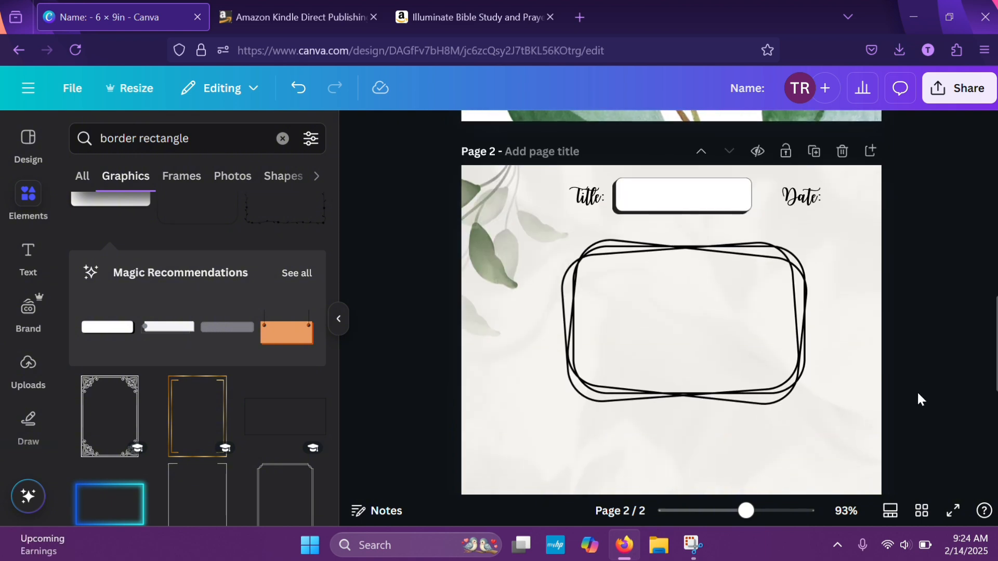
pyautogui.scroll(-5, 918, 394)
pyautogui.scroll(1, 917, 394)
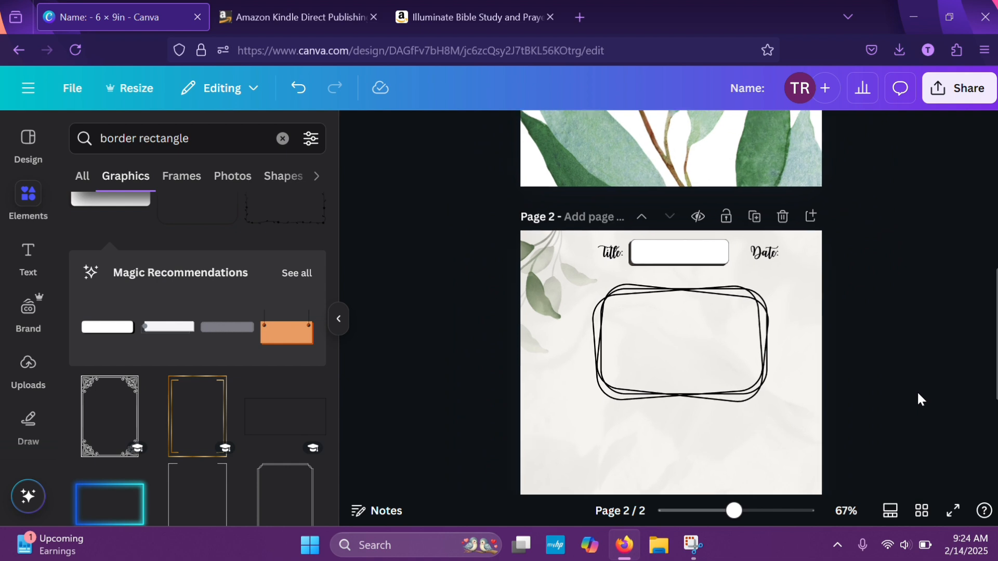
pyautogui.scroll(2, 916, 399)
pyautogui.click(654, 238)
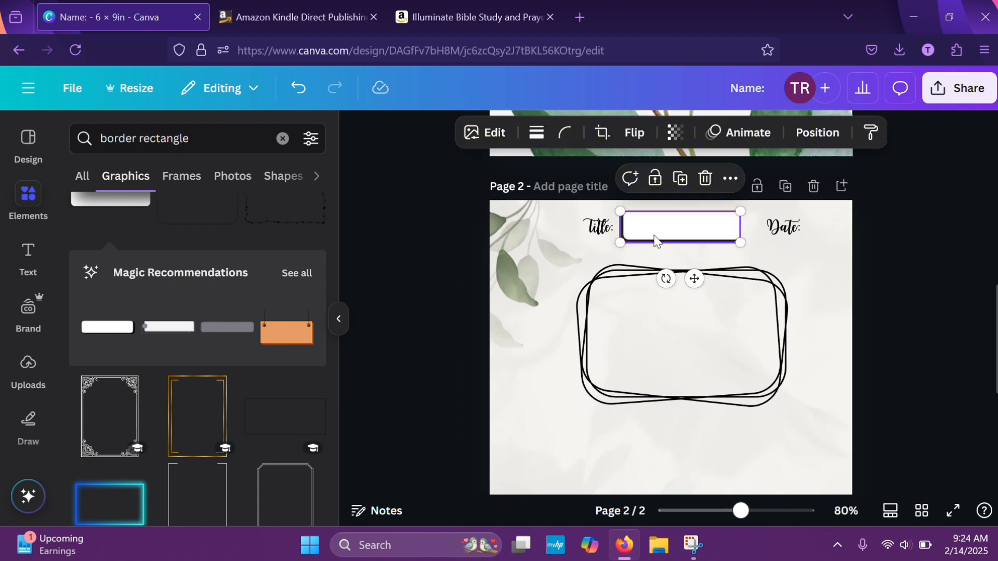
pyautogui.moveTo(740, 240); pyautogui.dragTo(747, 242)
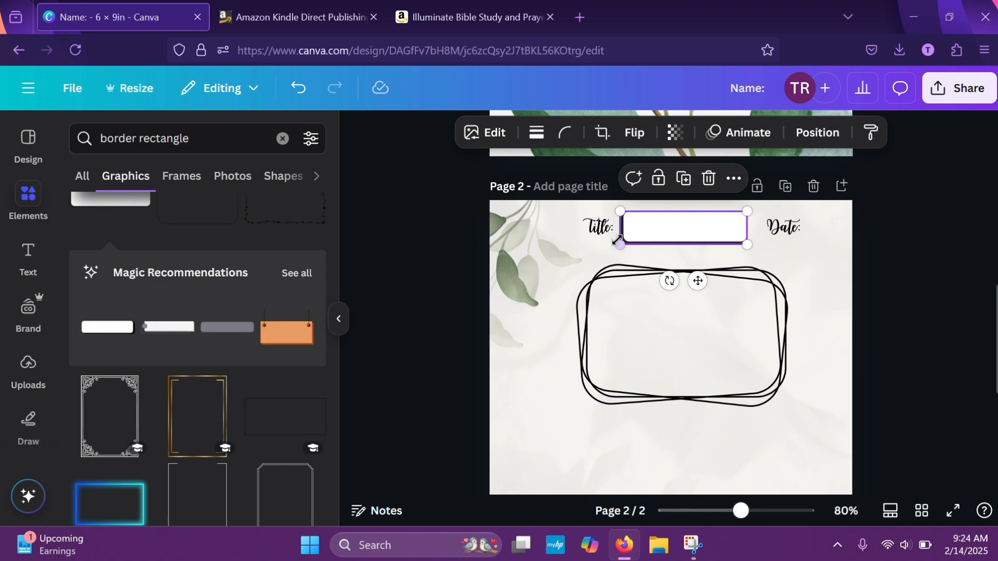
pyautogui.moveTo(611, 241); pyautogui.dragTo(574, 255)
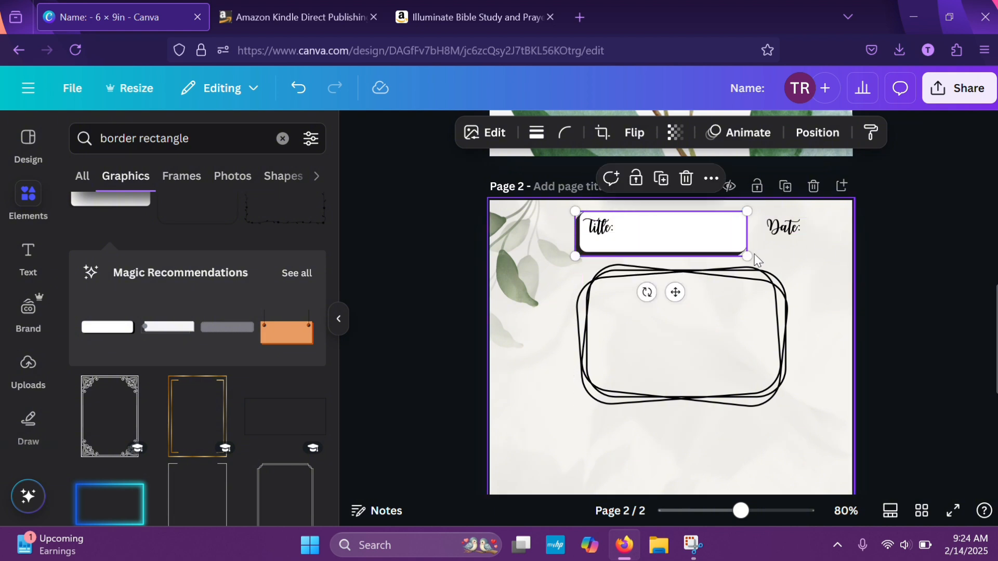
pyautogui.moveTo(745, 255); pyautogui.dragTo(748, 250)
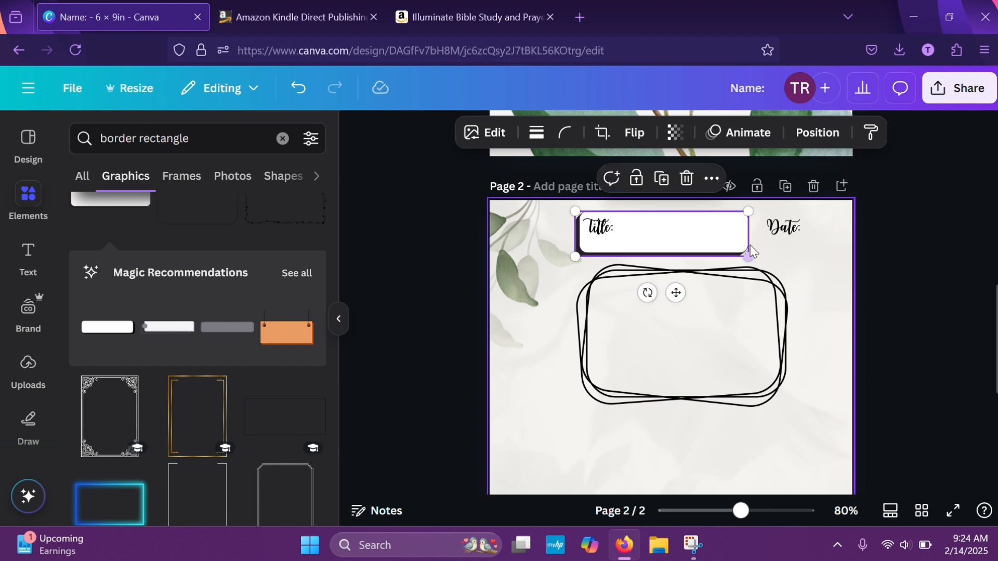
pyautogui.click(878, 287)
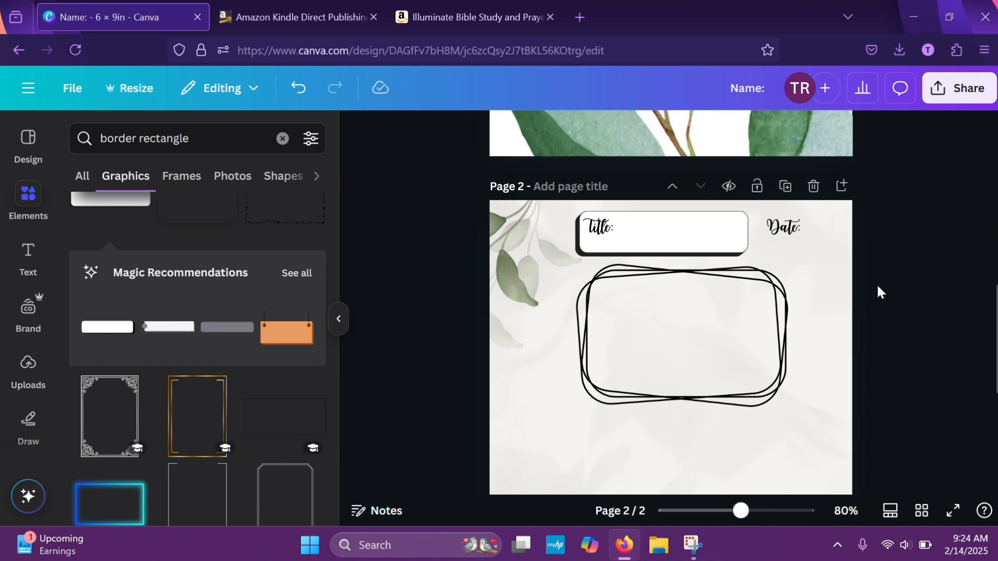
# Move the overlapping-line frame toward the page's left edge below the Title box and shrink it
pyautogui.click(699, 319)
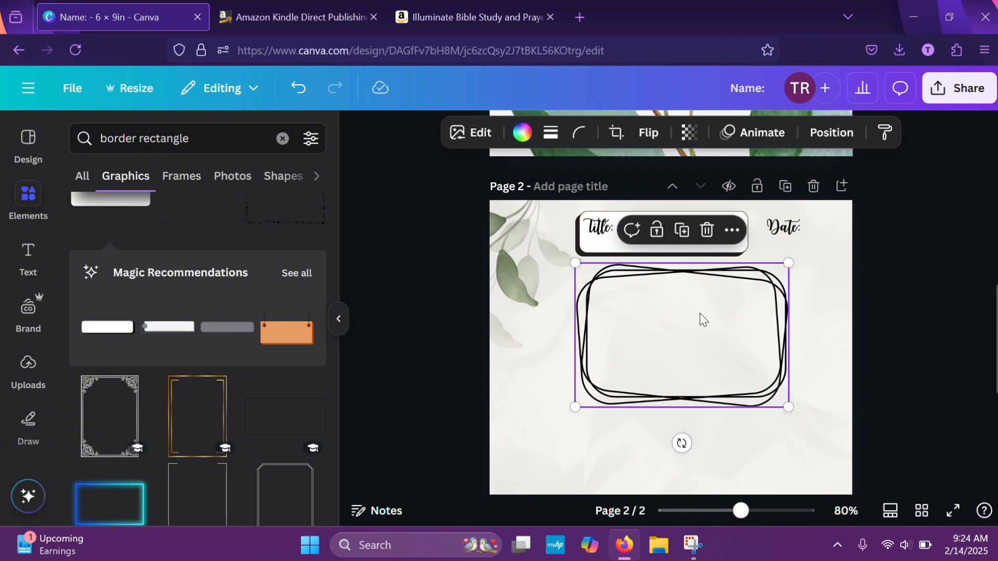
pyautogui.moveTo(699, 318); pyautogui.dragTo(646, 321)
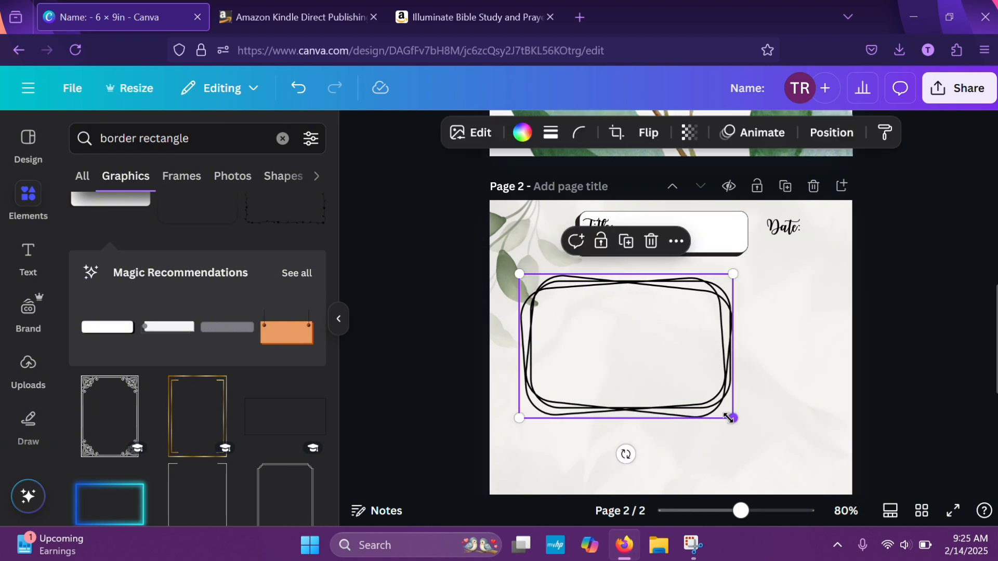
pyautogui.moveTo(731, 416)
pyautogui.mouseDown()
pyautogui.moveTo(712, 387)
pyautogui.moveTo(710, 400)
pyautogui.mouseUp()
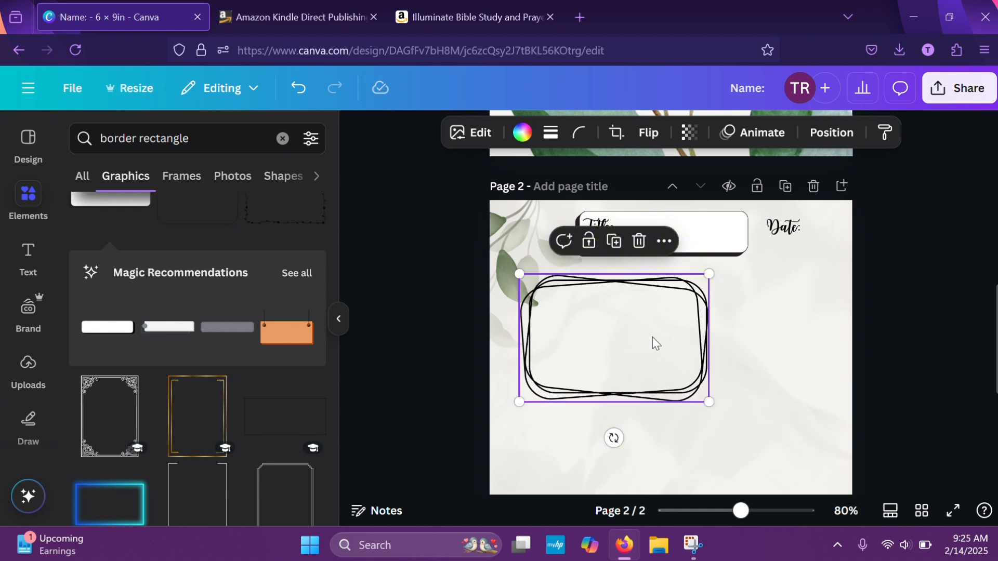
pyautogui.moveTo(650, 343)
pyautogui.mouseDown()
pyautogui.moveTo(635, 338)
pyautogui.moveTo(647, 339)
pyautogui.mouseUp()
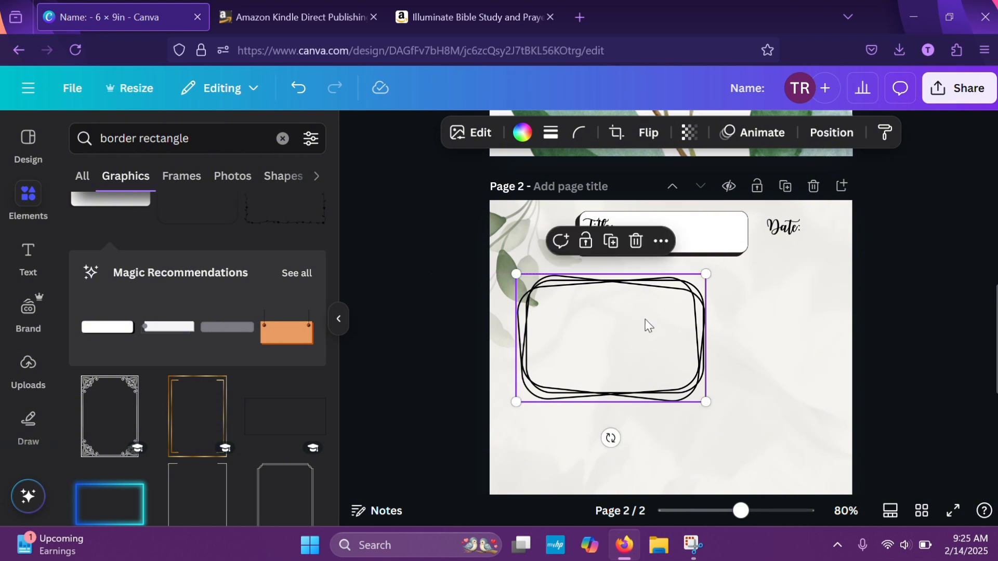
# Duplicate the Title heading, place the copy inside the overlapping-line frame, and change its text to "Verses In The Bible:"
pyautogui.click(618, 223)
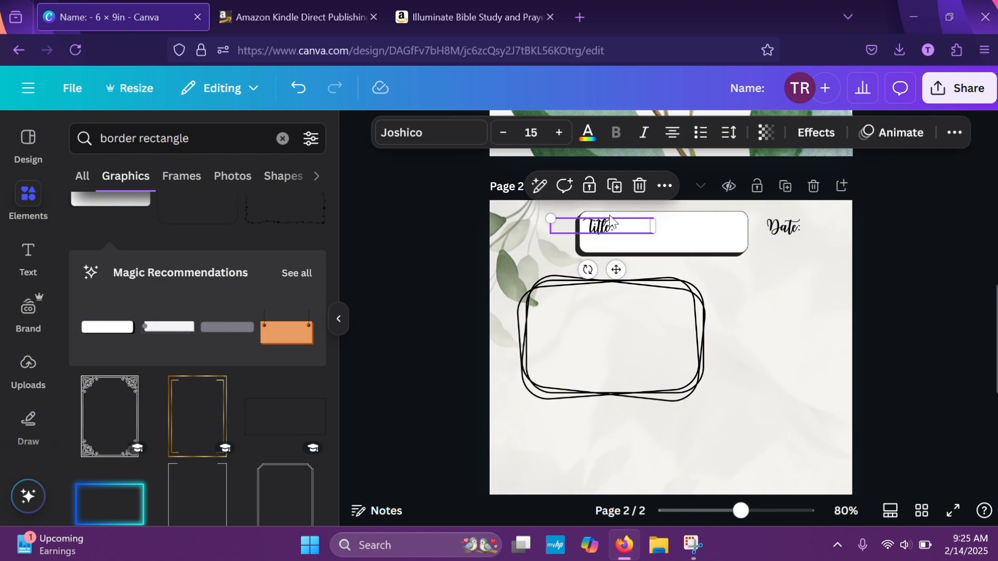
pyautogui.click(614, 186)
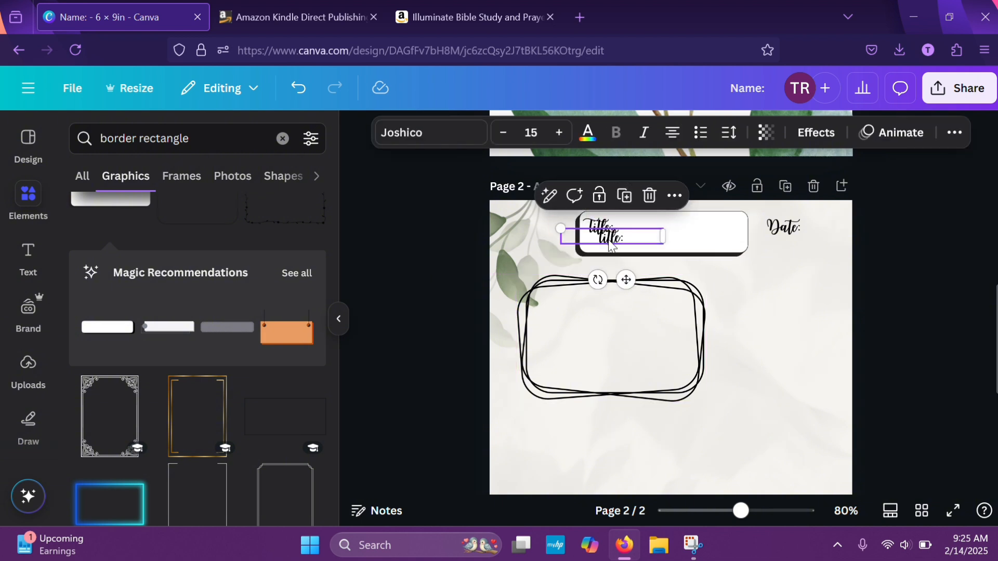
pyautogui.moveTo(609, 244); pyautogui.dragTo(570, 305)
pyautogui.doubleClick(570, 304)
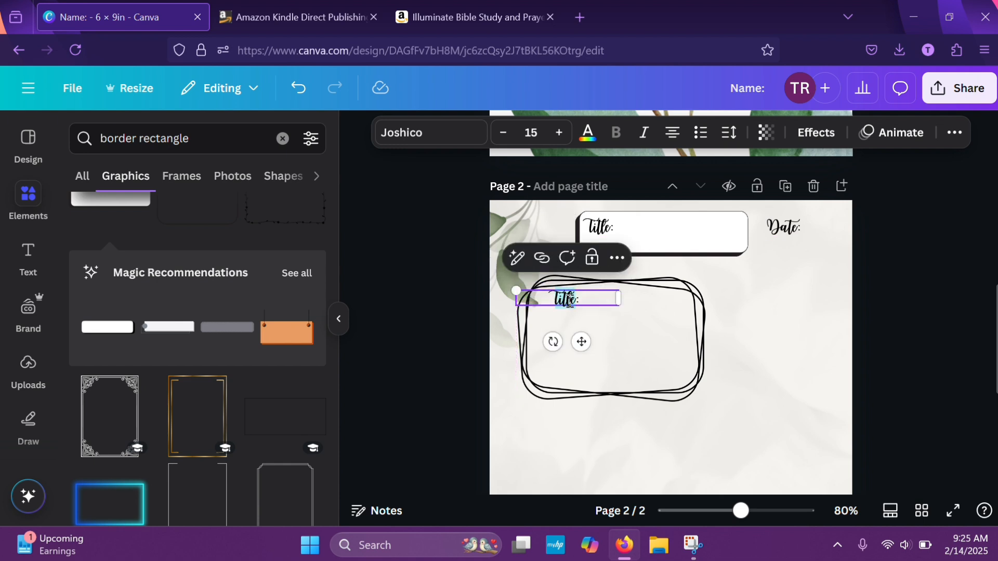
pyautogui.write('Verse')
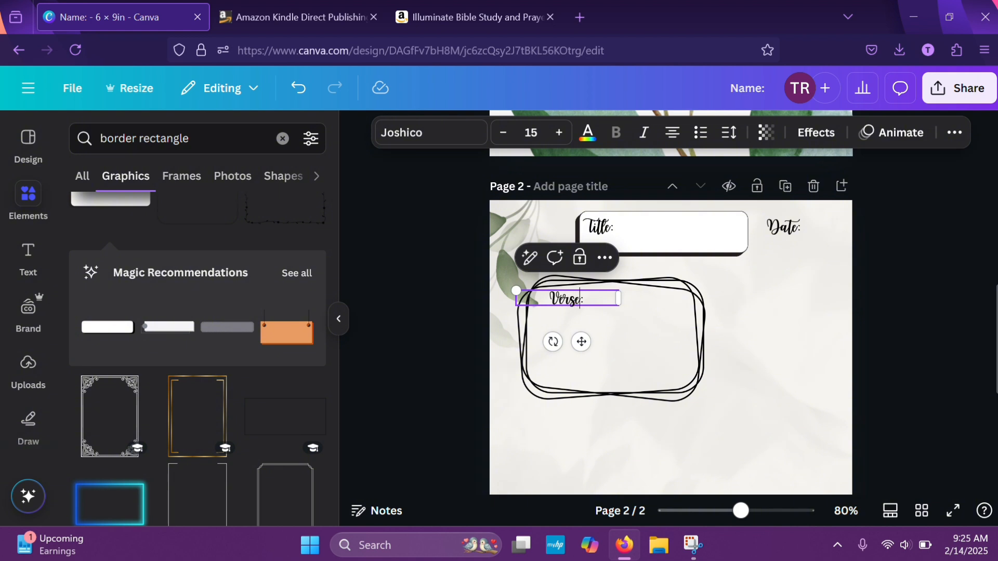
pyautogui.write('s In')
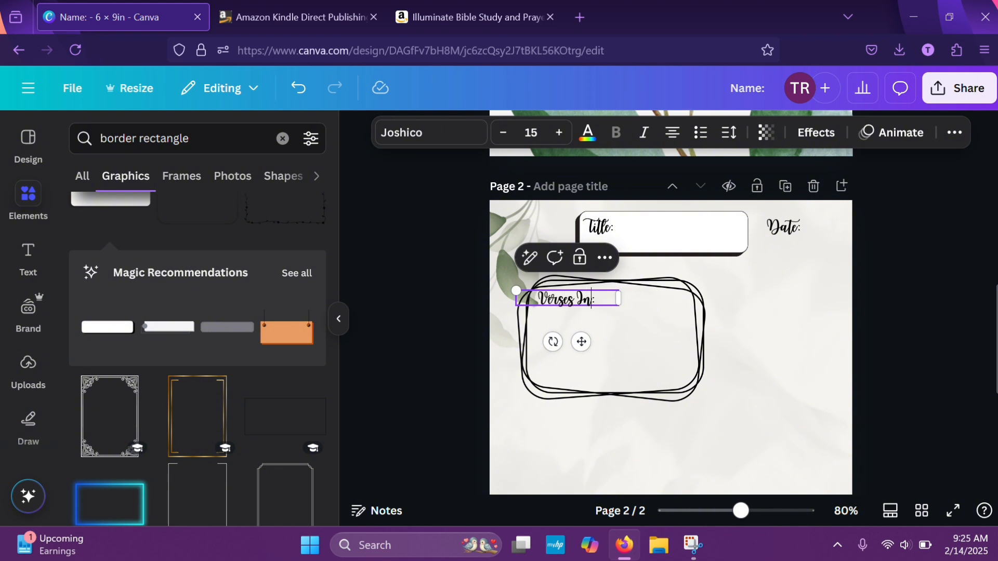
pyautogui.write(' The')
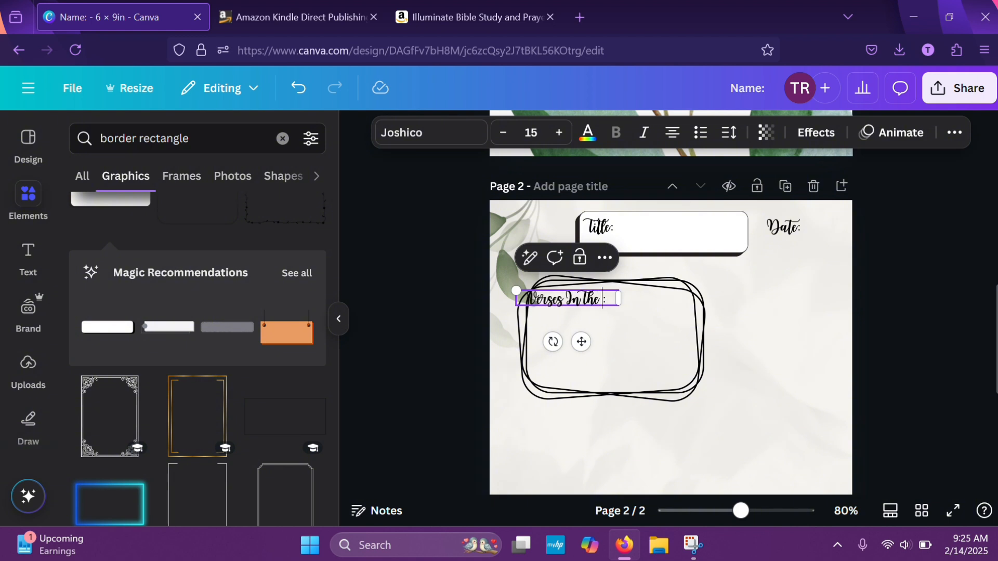
pyautogui.write(' Bible')
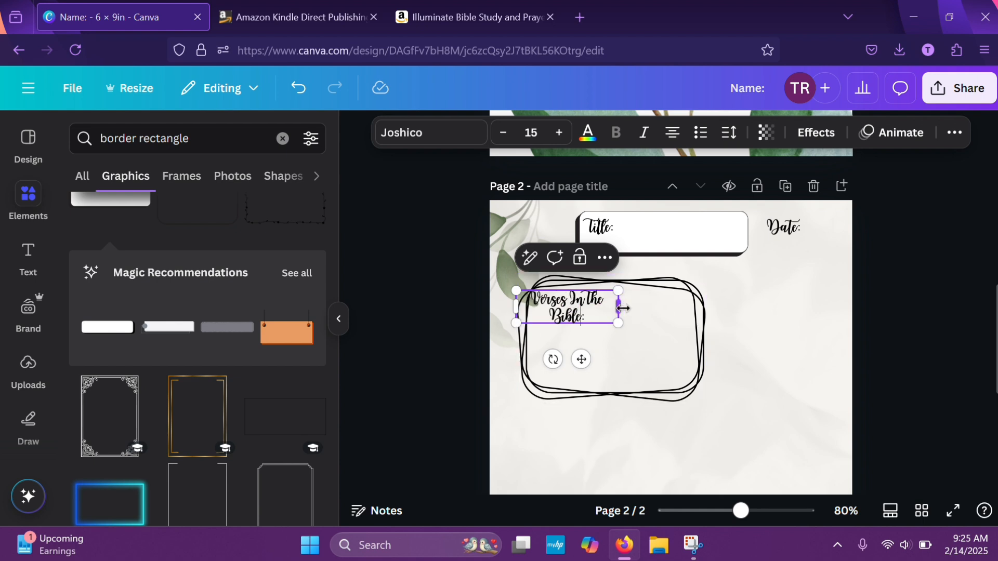
# Widen the "Verses In The Bible:" heading to fit on one line and shift it right, inside the frame's upper edge
pyautogui.moveTo(621, 308); pyautogui.dragTo(640, 317)
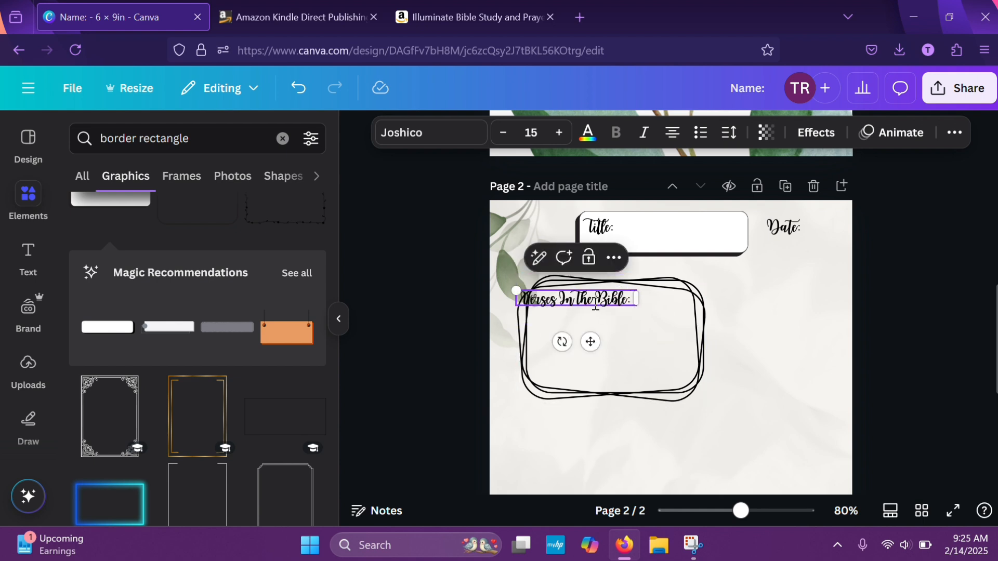
pyautogui.click(650, 349)
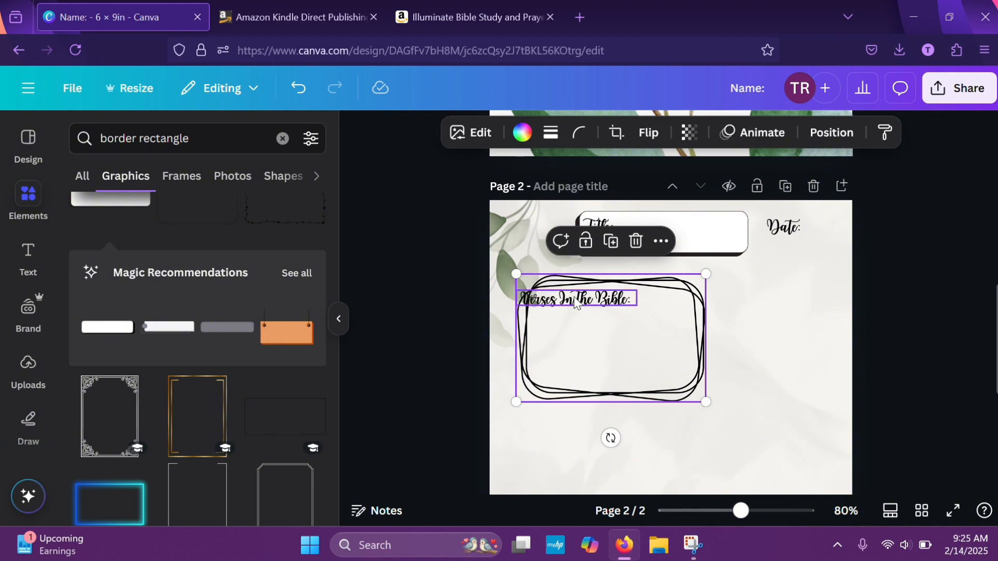
pyautogui.moveTo(568, 300); pyautogui.dragTo(587, 294)
pyautogui.click(749, 345)
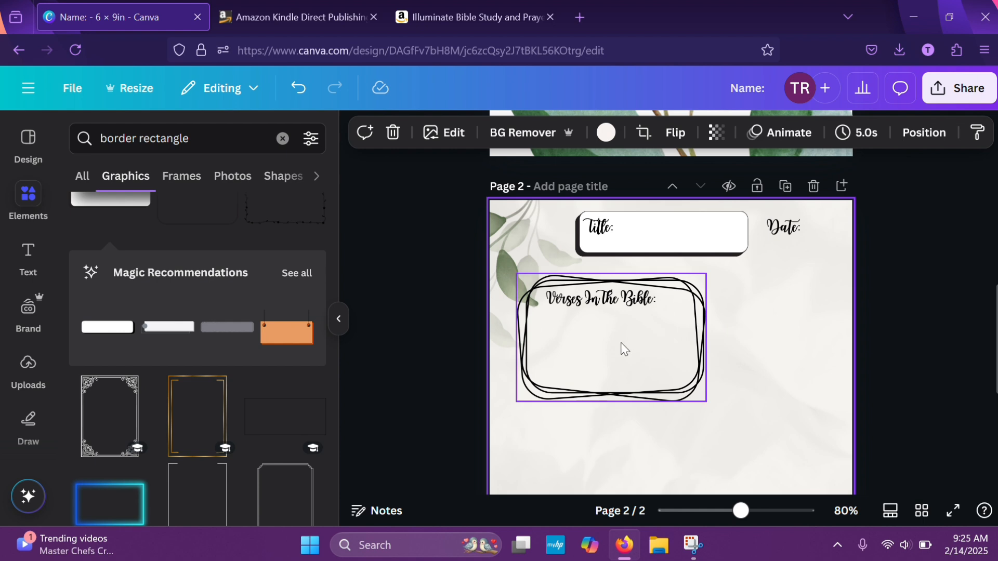
# Duplicate the overlapping-line frame and align the copy directly below the original
pyautogui.scroll(-6, 840, 359)
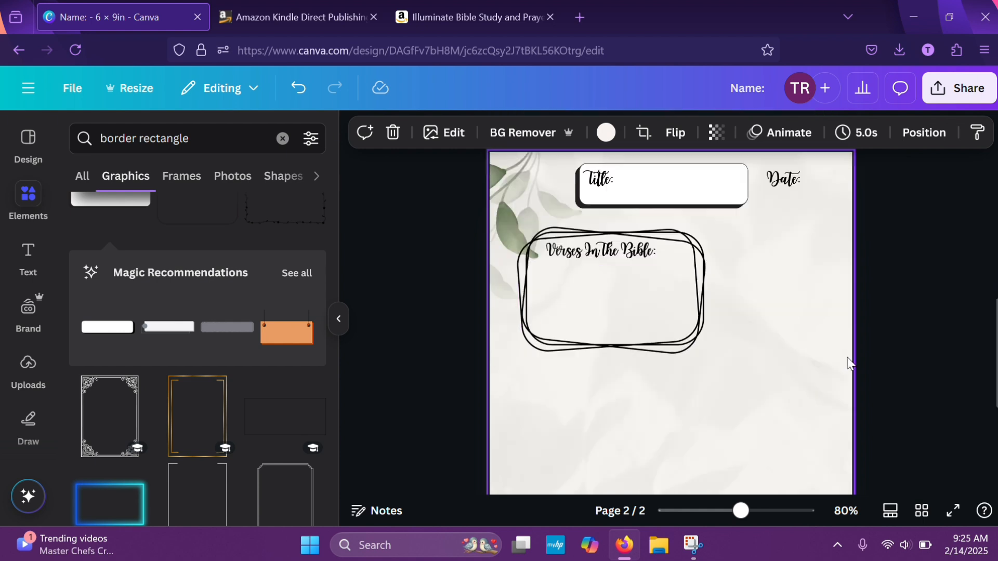
pyautogui.scroll(5, 847, 362)
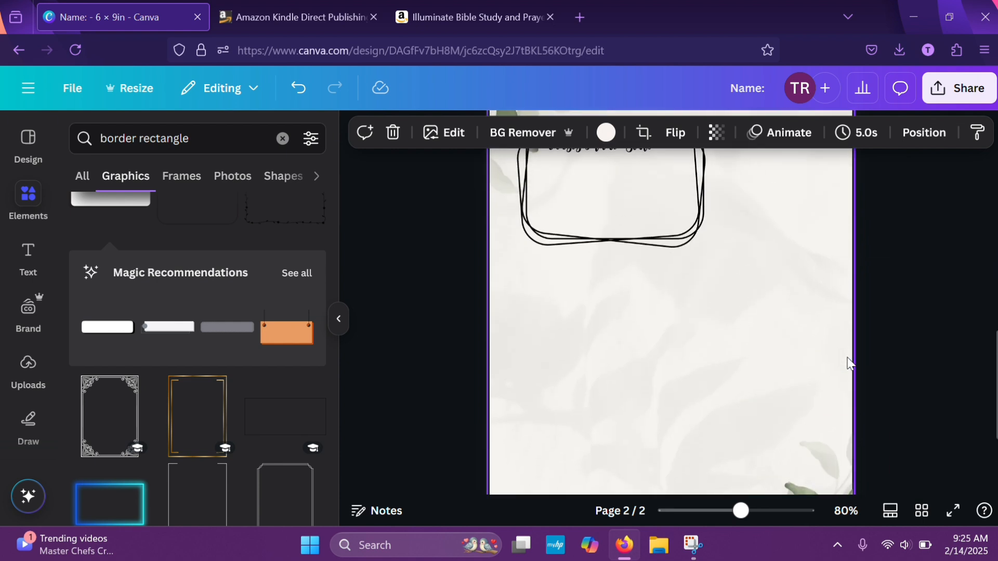
pyautogui.click(659, 212)
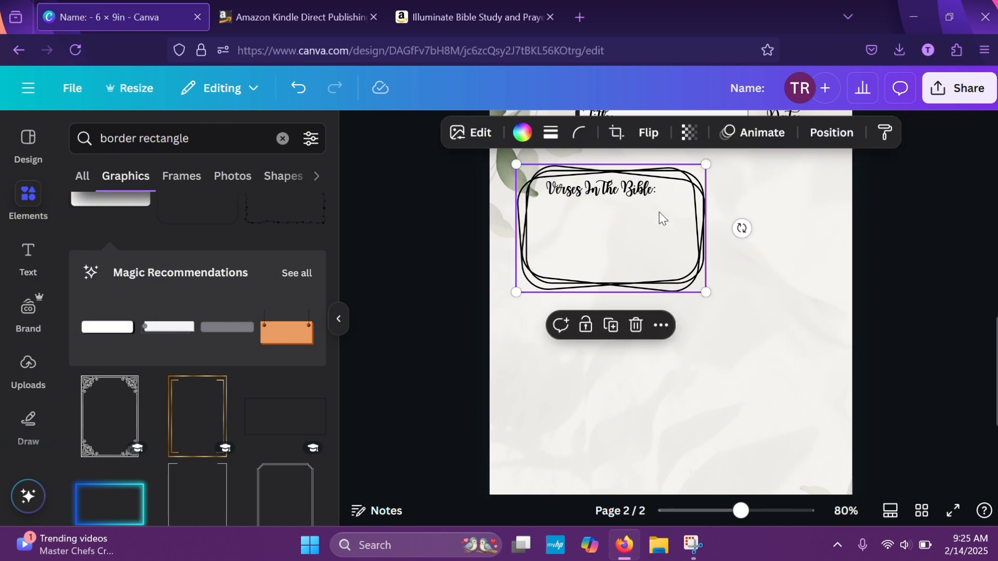
pyautogui.click(606, 327)
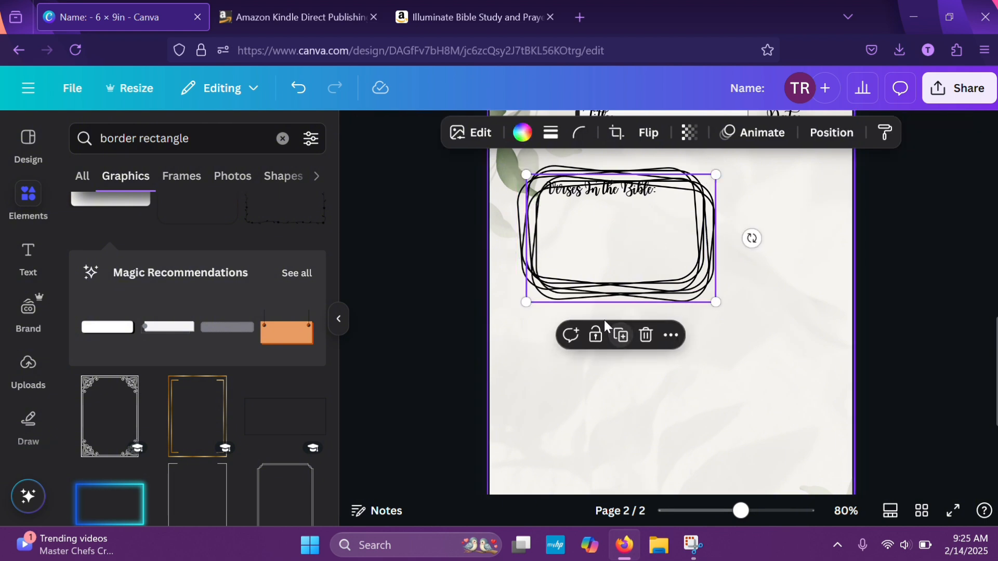
pyautogui.scroll(1, 865, 236)
pyautogui.scroll(1, 866, 241)
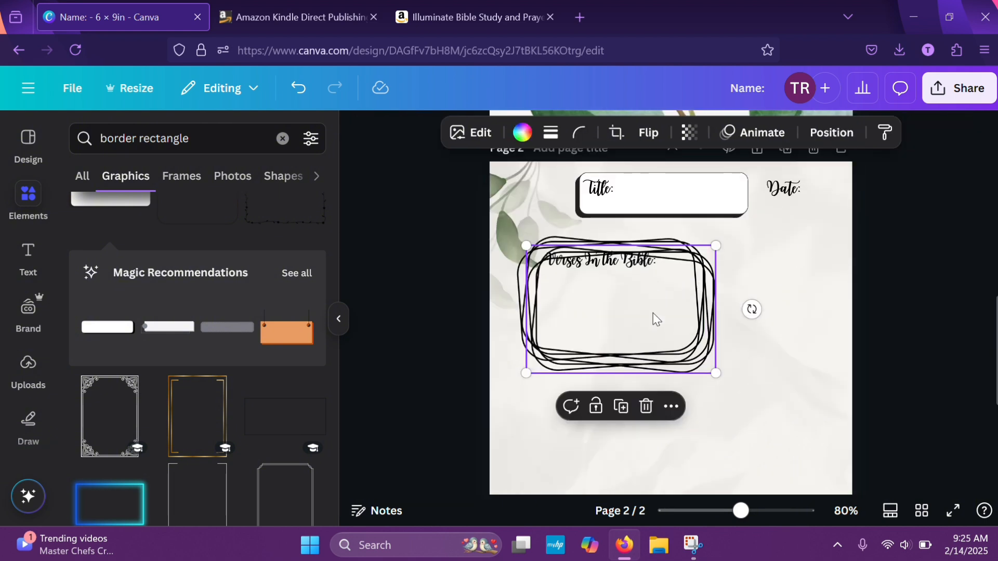
pyautogui.moveTo(653, 312); pyautogui.dragTo(640, 417)
pyautogui.click(942, 290)
pyautogui.scroll(-2, 945, 291)
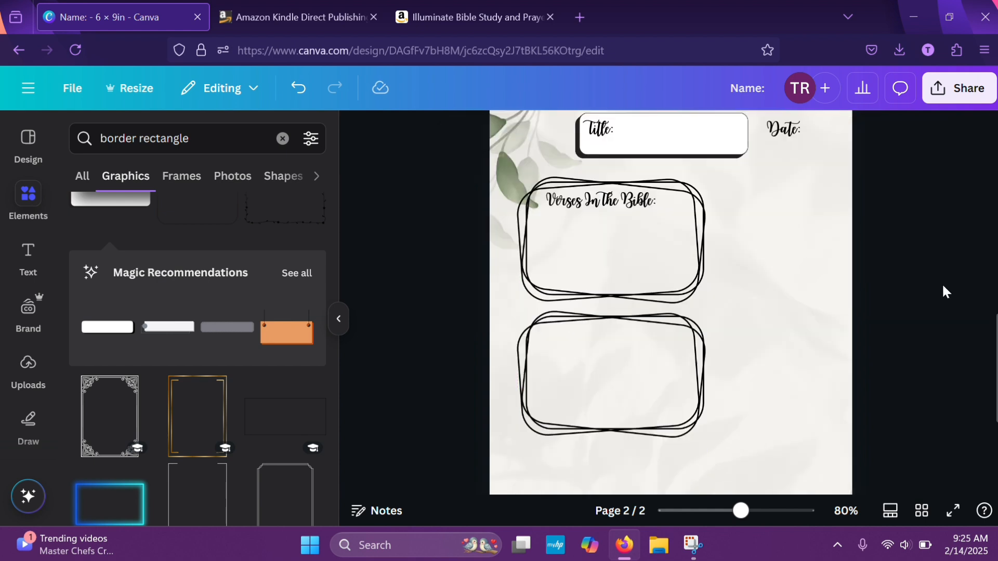
# Duplicate the "Verses In The Bible:" heading, place the copy inside the lower overlapping-line frame, and change its text to "Jesus' Words"
pyautogui.click(668, 154)
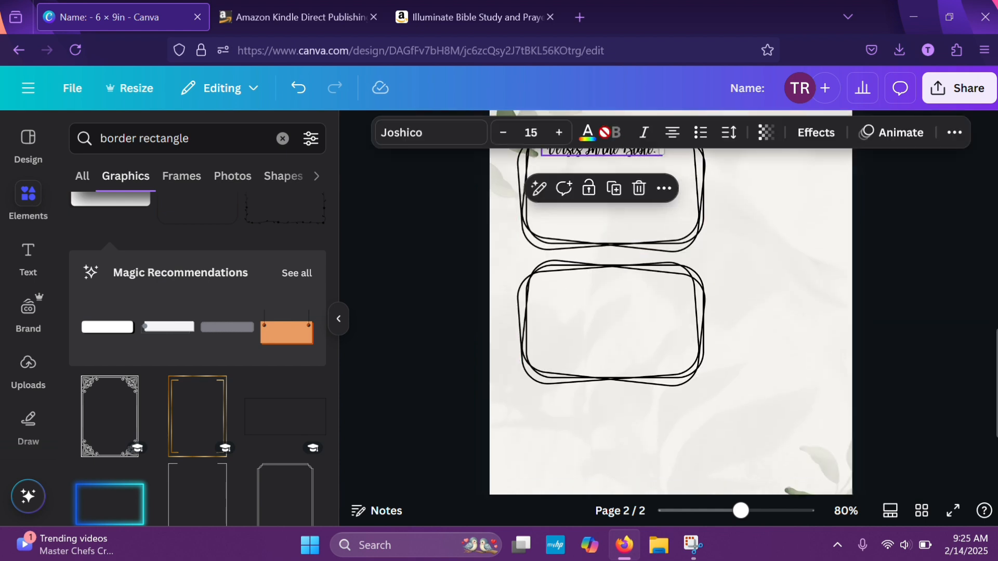
pyautogui.click(614, 199)
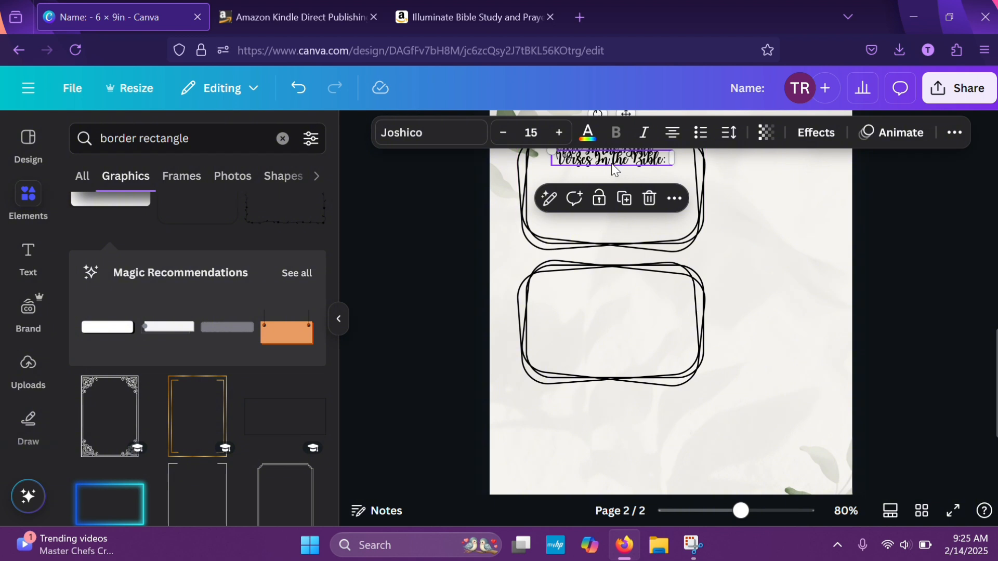
pyautogui.moveTo(614, 167); pyautogui.dragTo(604, 295)
pyautogui.doubleClick(604, 295)
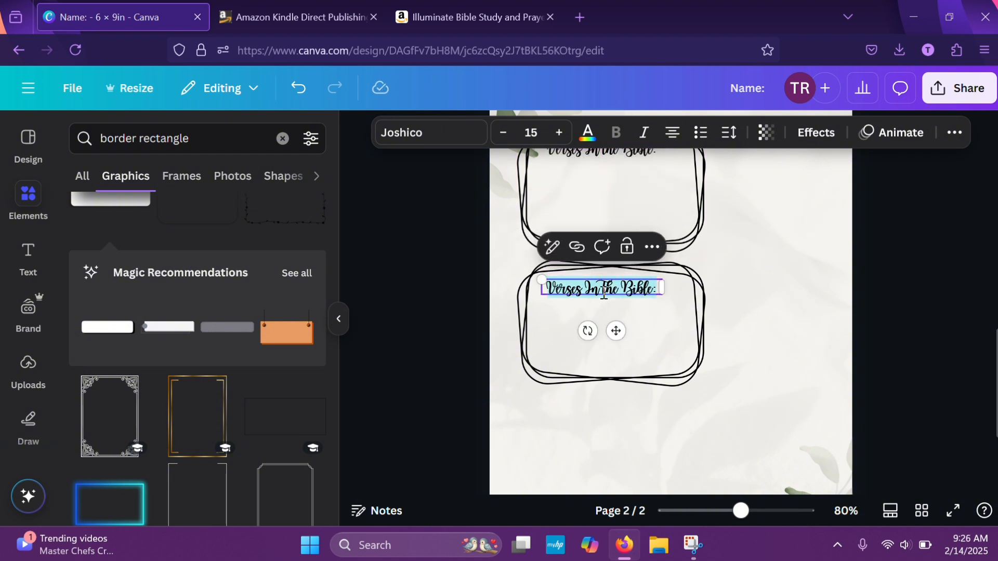
pyautogui.write('Jesu')
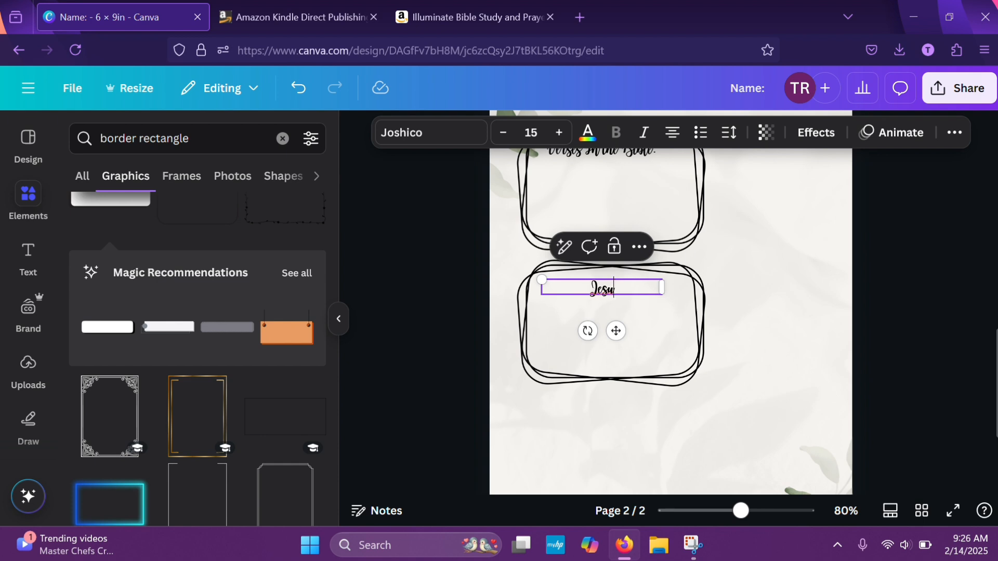
pyautogui.write("s' Words")
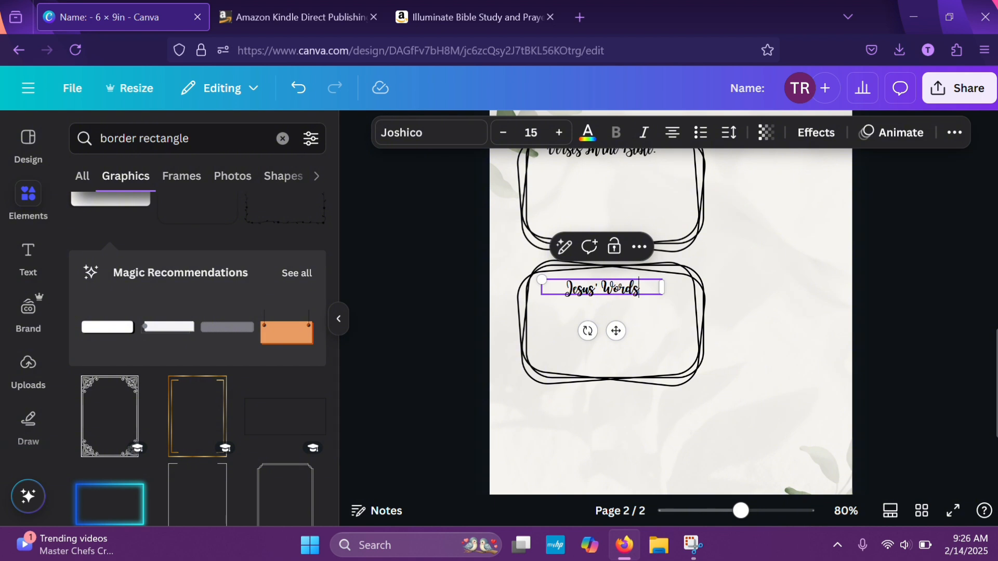
pyautogui.click(759, 293)
pyautogui.scroll(4, 759, 292)
pyautogui.scroll(-3, 759, 292)
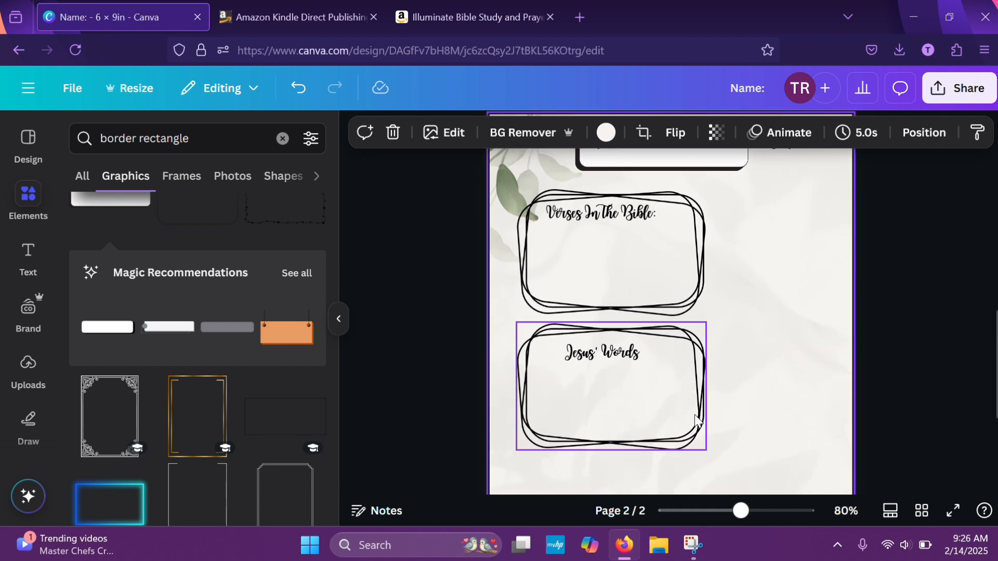
pyautogui.scroll(-2, 710, 408)
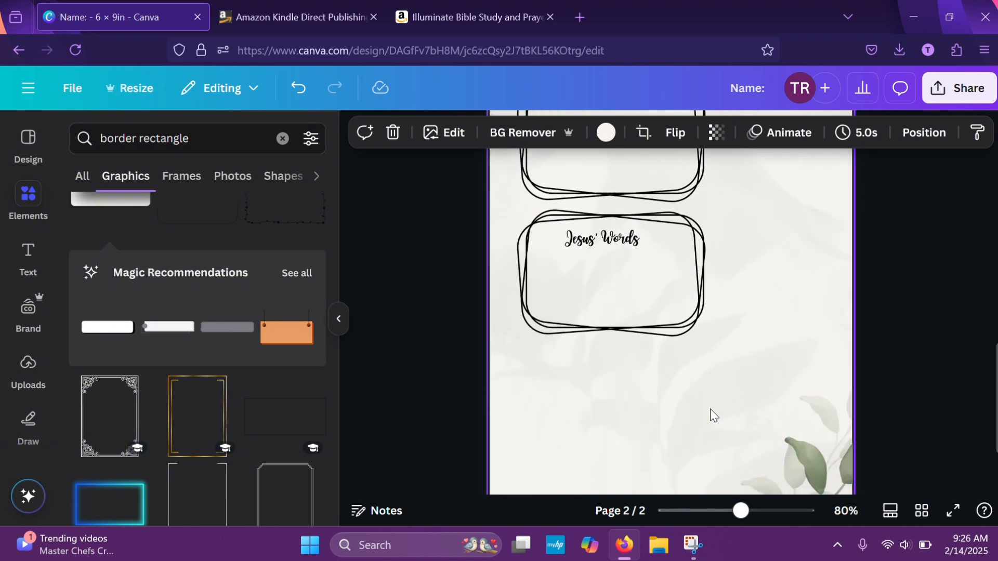
pyautogui.scroll(2, 710, 408)
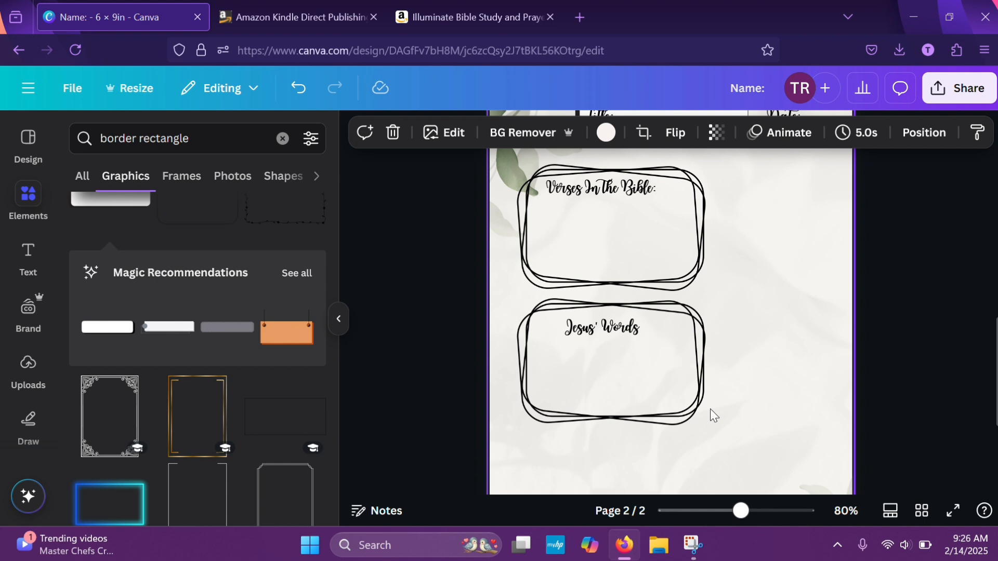
pyautogui.scroll(1, 710, 408)
pyautogui.scroll(-2, 710, 410)
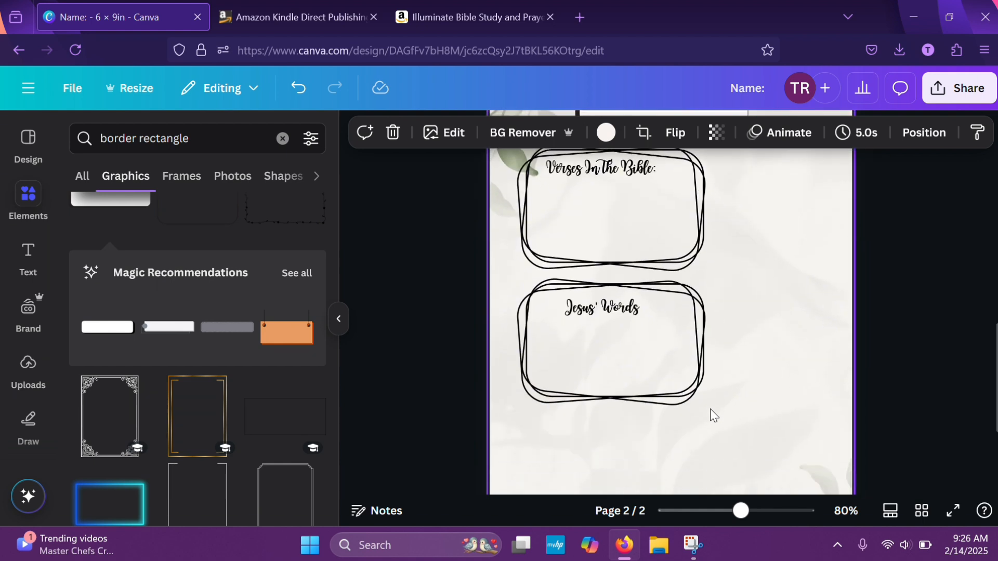
pyautogui.scroll(1, 710, 410)
pyautogui.scroll(1, 710, 408)
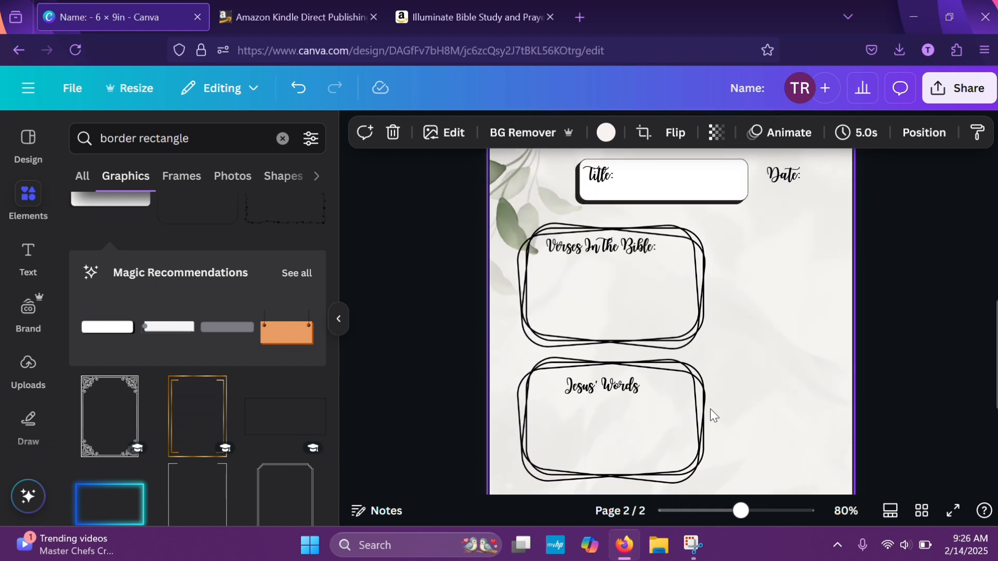
# Browse the border rectangle graphics and add the thin rectangle with leaf sprigs on two opposite corners to the page
pyautogui.scroll(5, 232, 347)
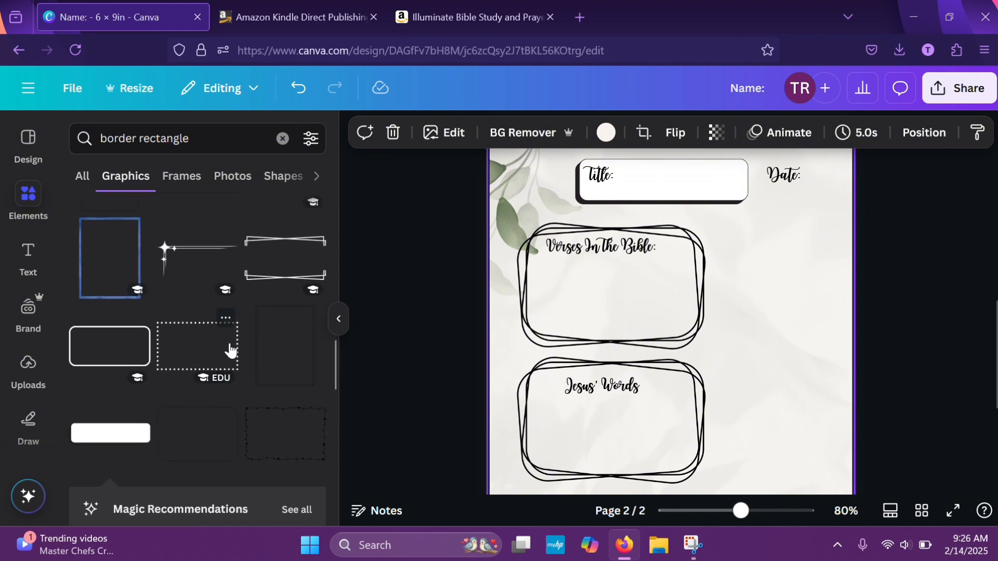
pyautogui.scroll(1, 232, 351)
pyautogui.scroll(3, 230, 349)
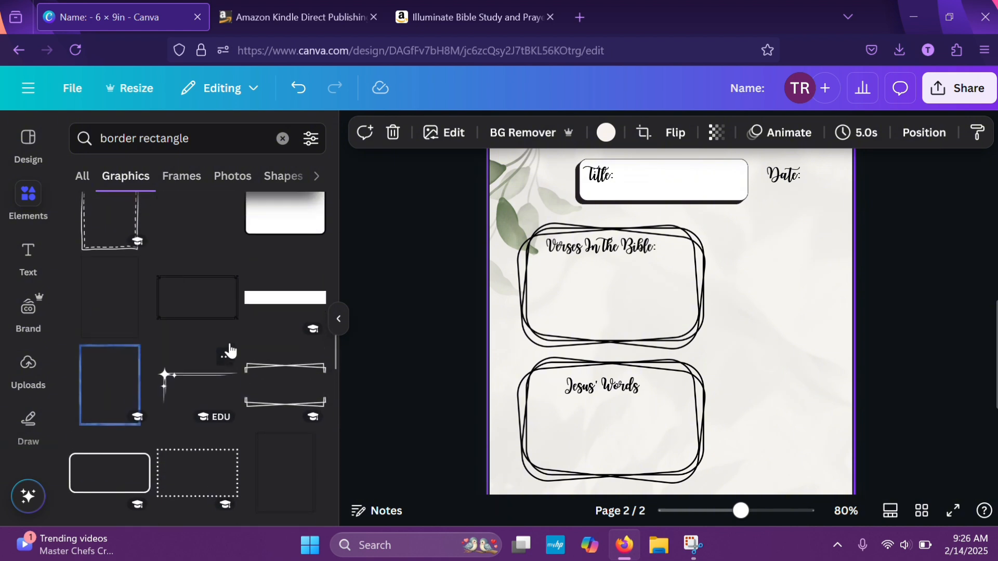
pyautogui.scroll(-8, 229, 341)
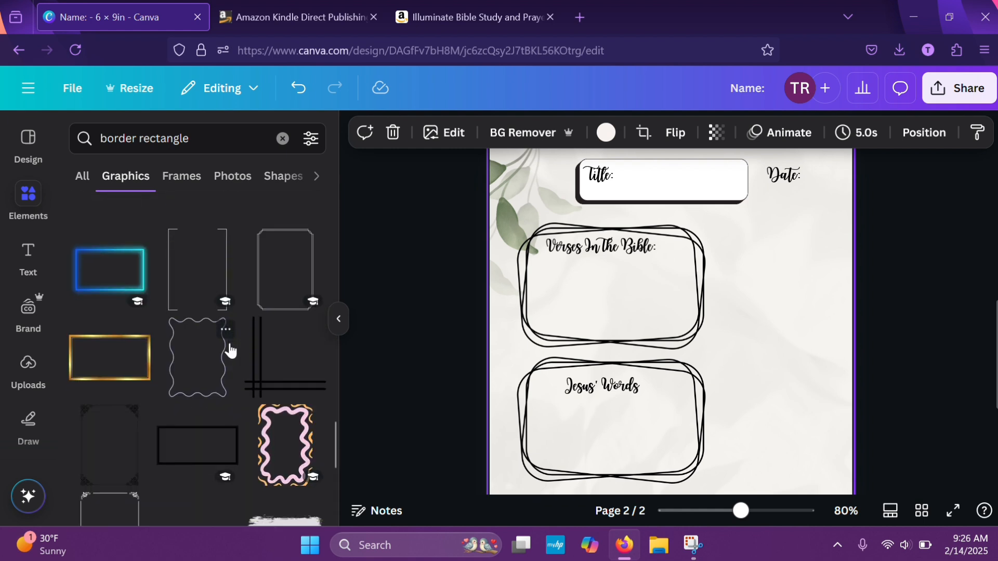
pyautogui.scroll(-3, 230, 350)
pyautogui.scroll(-5, 229, 349)
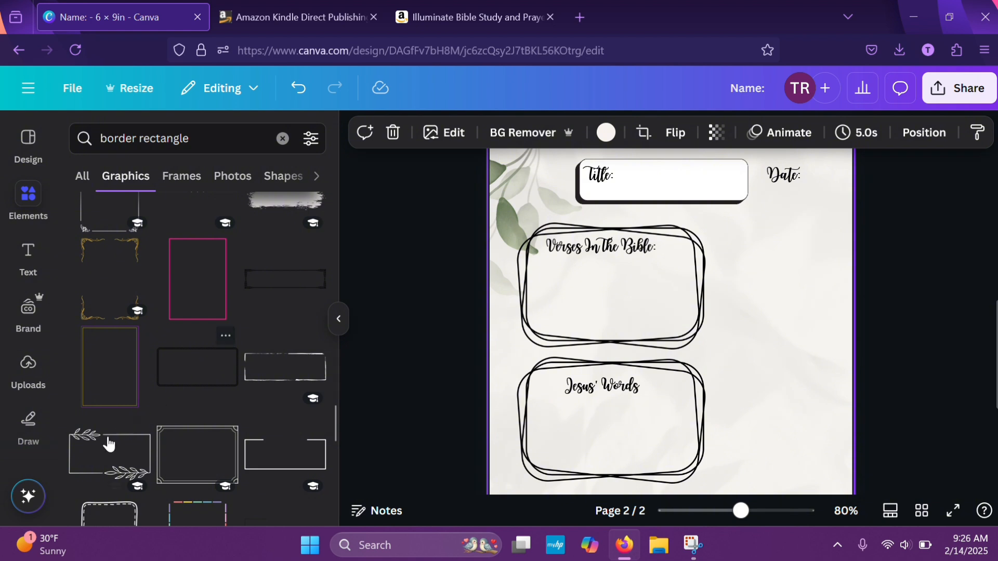
pyautogui.click(87, 470)
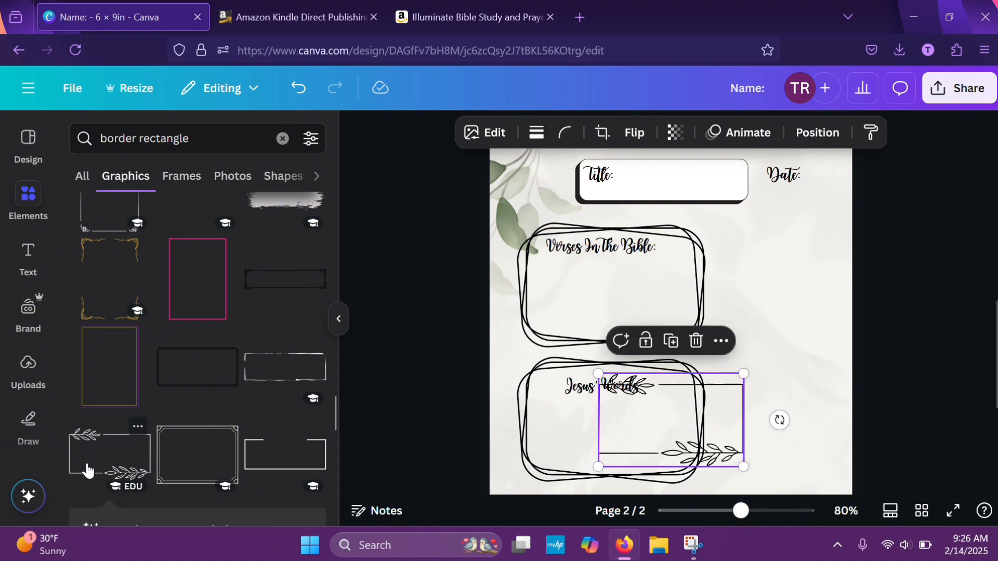
# Move the leaf-sprig rectangle beside the "Verses In The Bible:" frame and shrink it to fit between that frame and the page edge
pyautogui.moveTo(737, 411); pyautogui.dragTo(814, 293)
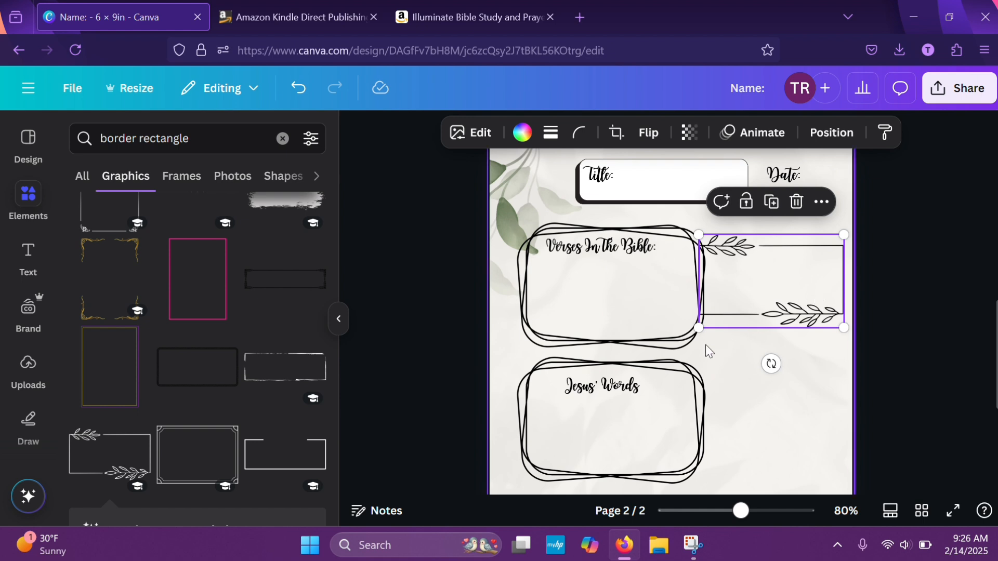
pyautogui.moveTo(697, 327); pyautogui.dragTo(715, 307)
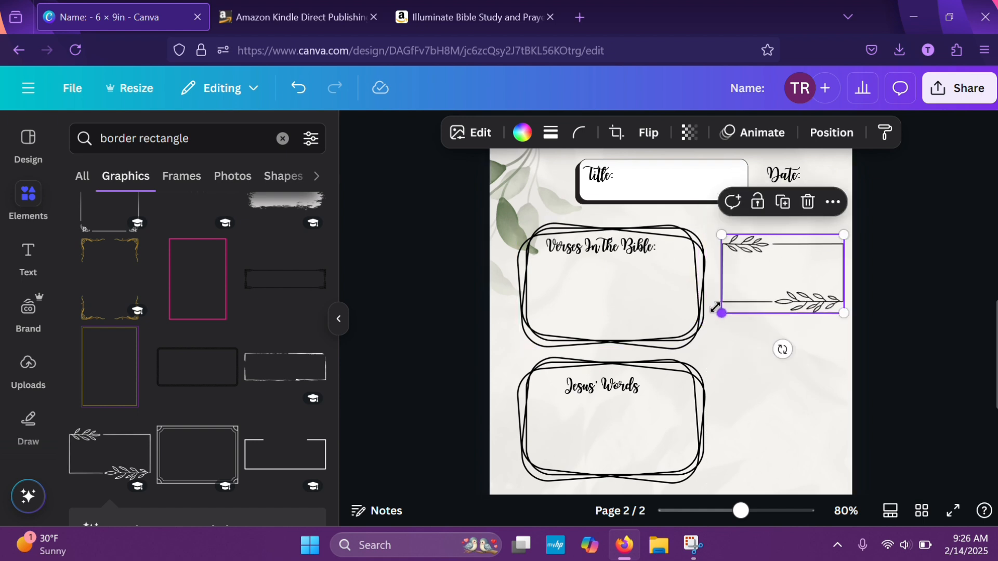
pyautogui.click(787, 388)
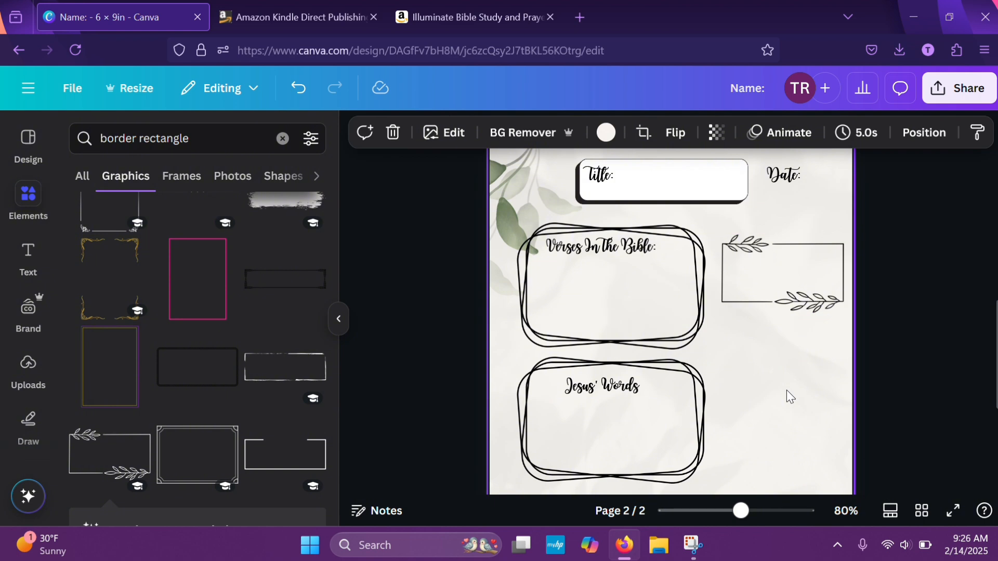
pyautogui.moveTo(802, 291); pyautogui.dragTo(794, 282)
pyautogui.click(881, 343)
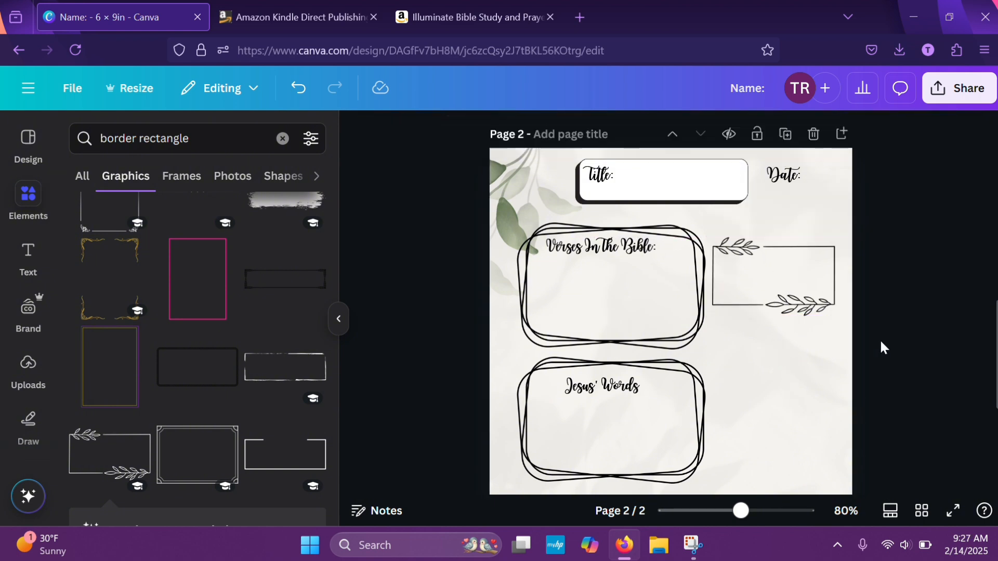
# Duplicate the "Verses In The Bible:" heading, place the copy inside the leaf-sprig rectangle, and change its text to "Related Verses"
pyautogui.scroll(3, 880, 343)
pyautogui.scroll(-4, 880, 343)
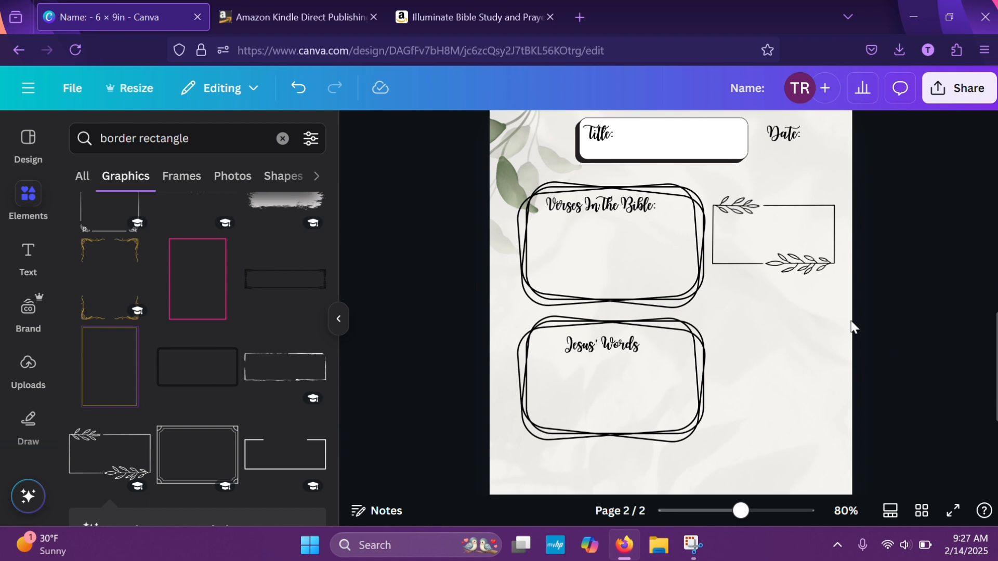
pyautogui.click(628, 206)
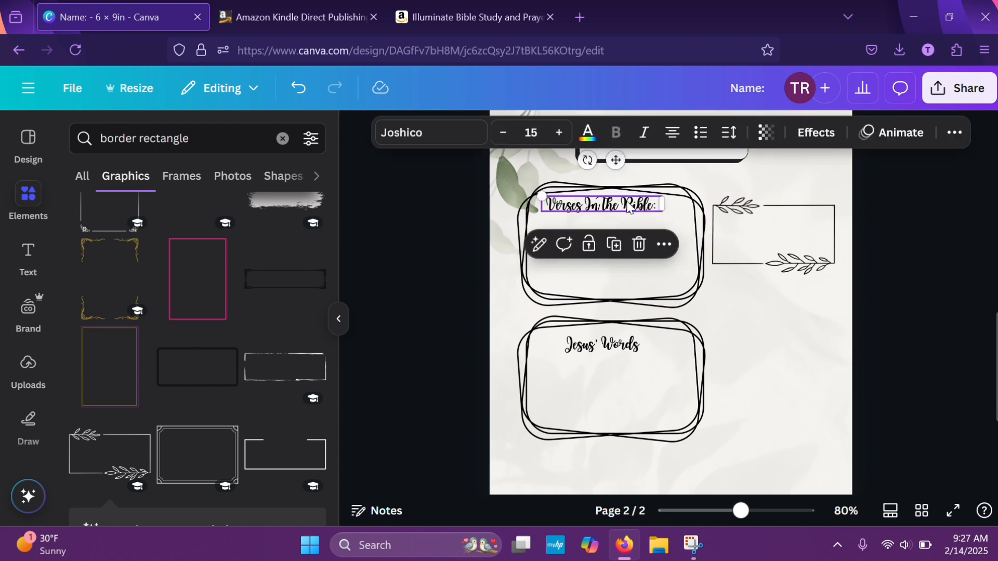
pyautogui.click(613, 244)
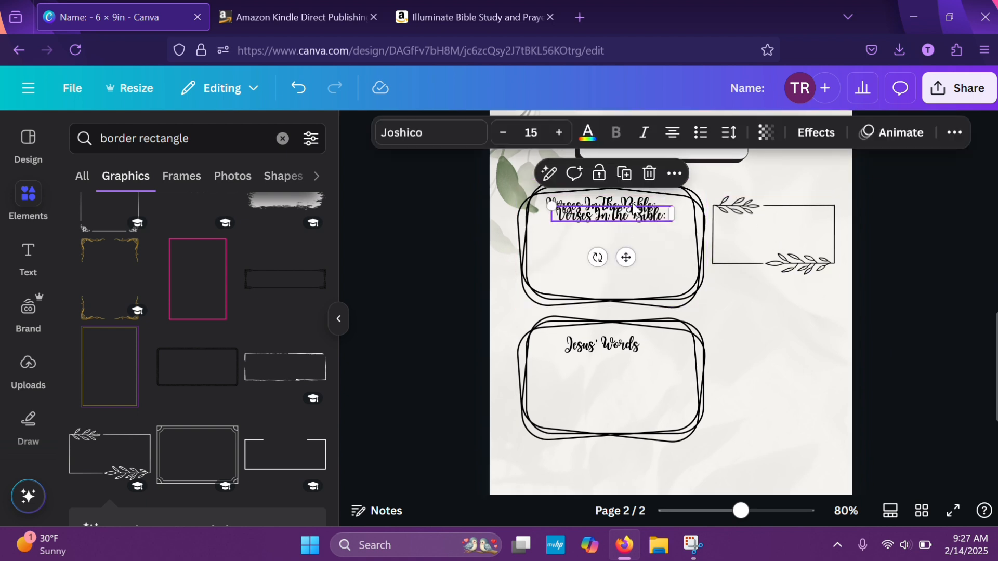
pyautogui.moveTo(630, 222); pyautogui.dragTo(787, 223)
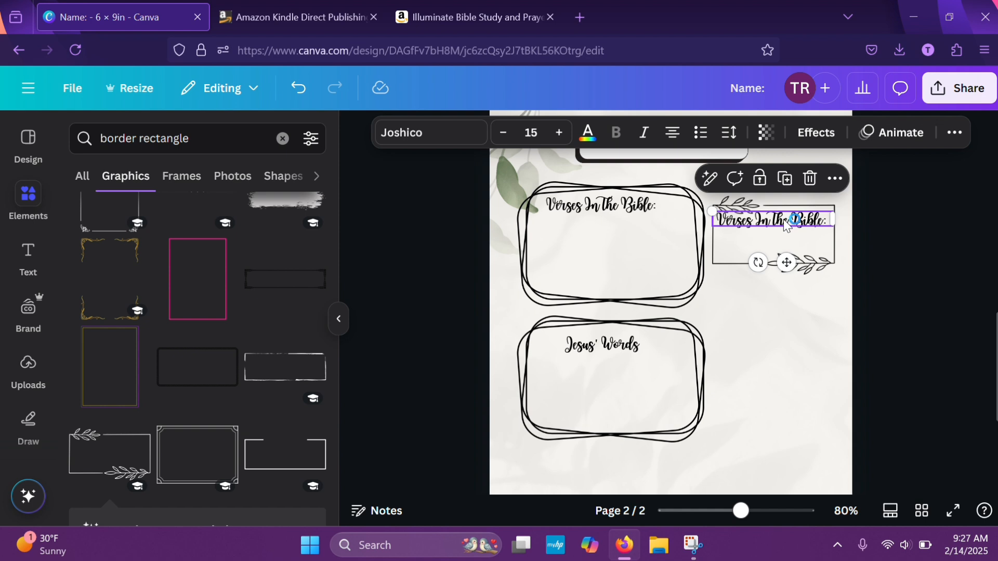
pyautogui.click(786, 223)
pyautogui.tripleClick(784, 220)
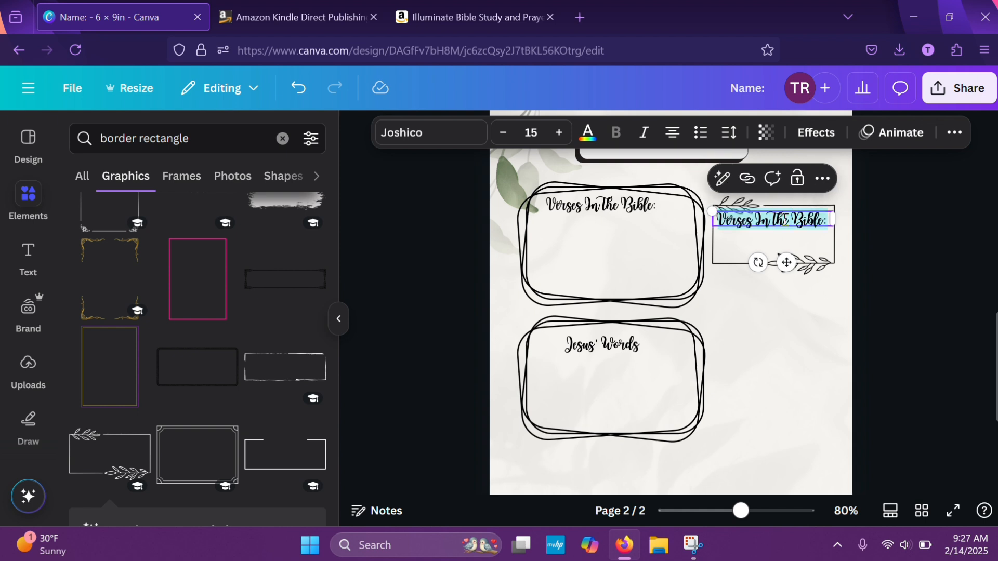
pyautogui.write('Rel')
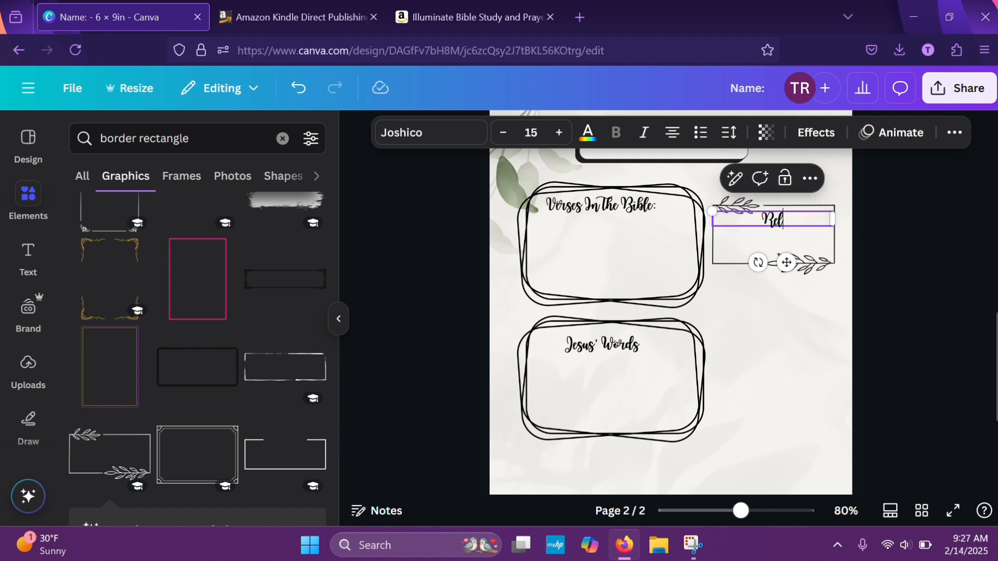
pyautogui.write('ated')
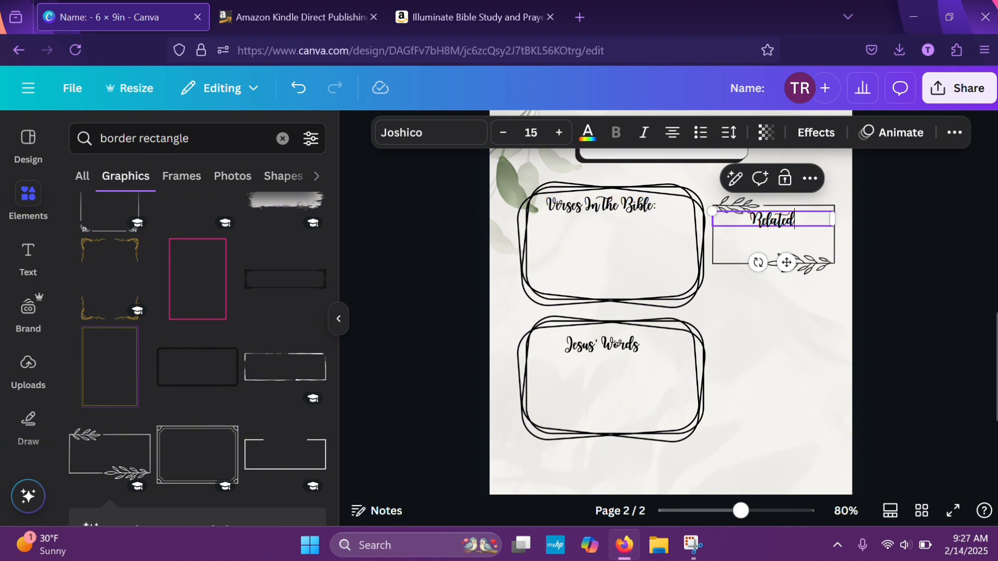
pyautogui.write(' Verses')
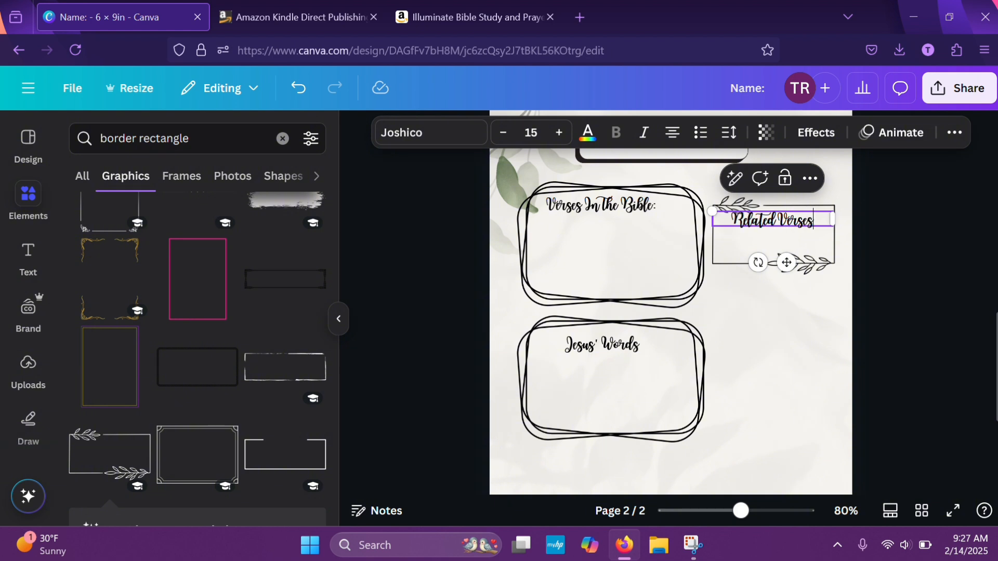
pyautogui.click(880, 270)
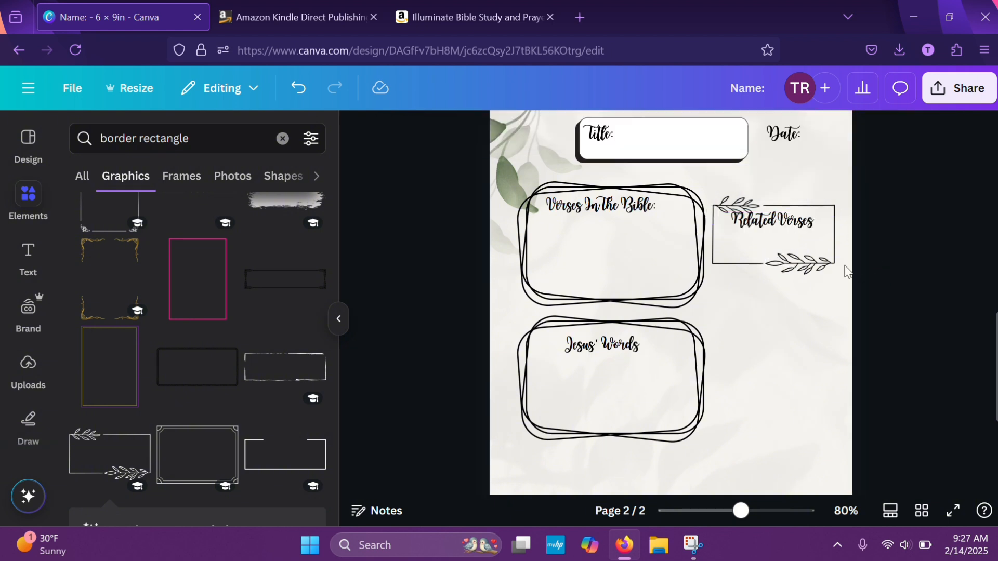
# Reduce the "Related Verses" heading to font size 12 and shift it right, clear of the leaf sprig, just inside the rectangle's upper edge
pyautogui.click(782, 231)
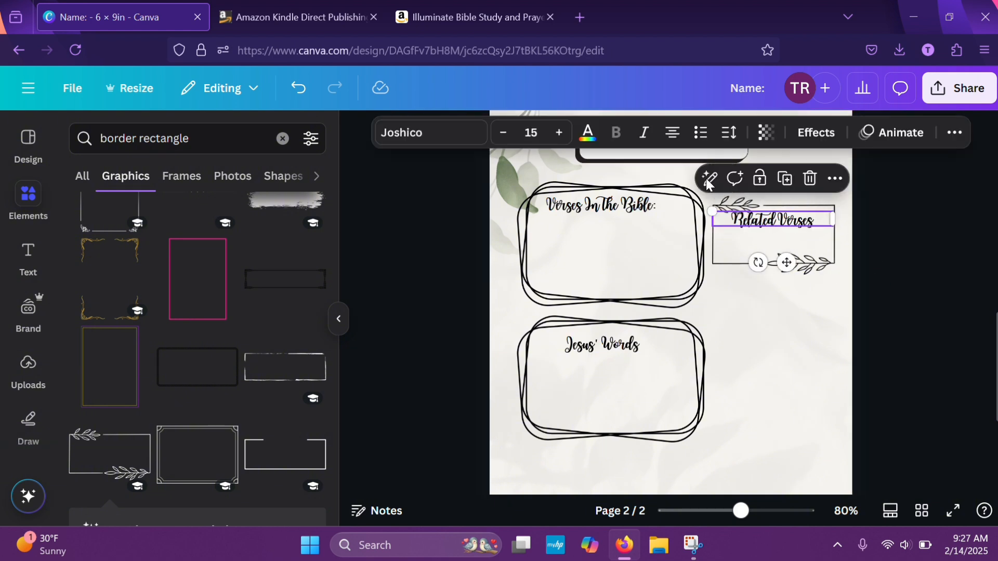
pyautogui.click(502, 134)
pyautogui.click(502, 134)
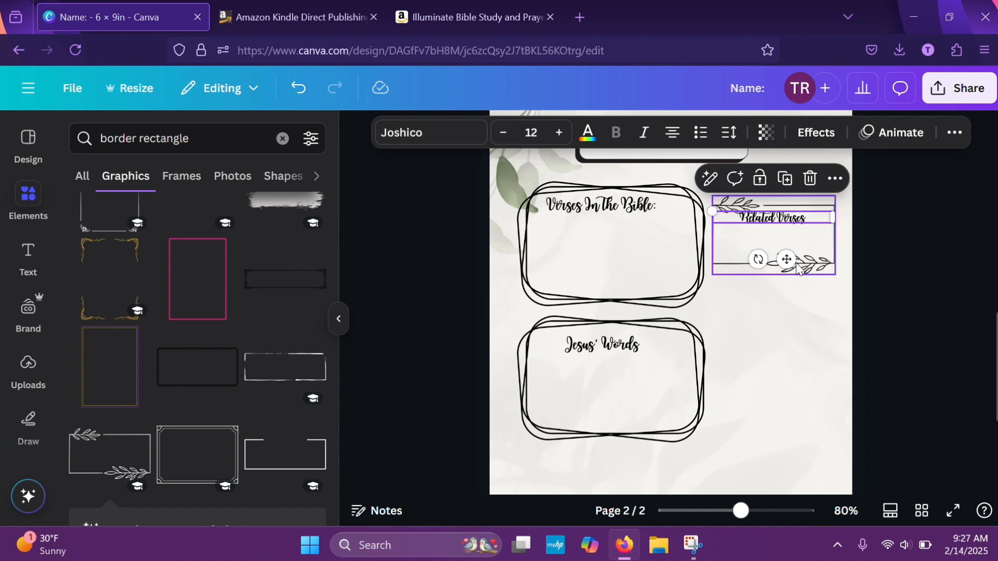
pyautogui.moveTo(786, 259); pyautogui.dragTo(807, 252)
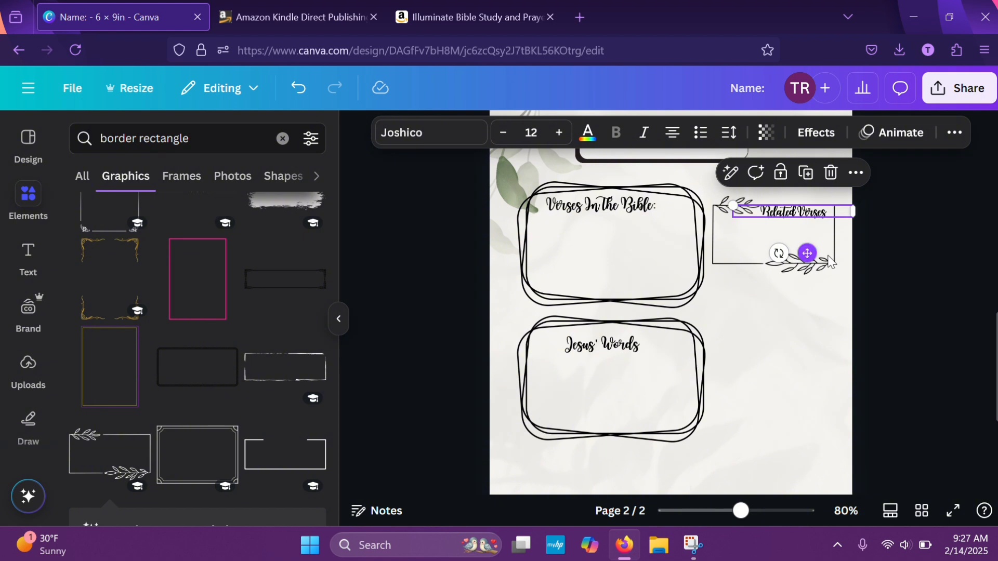
pyautogui.click(890, 289)
pyautogui.click(782, 216)
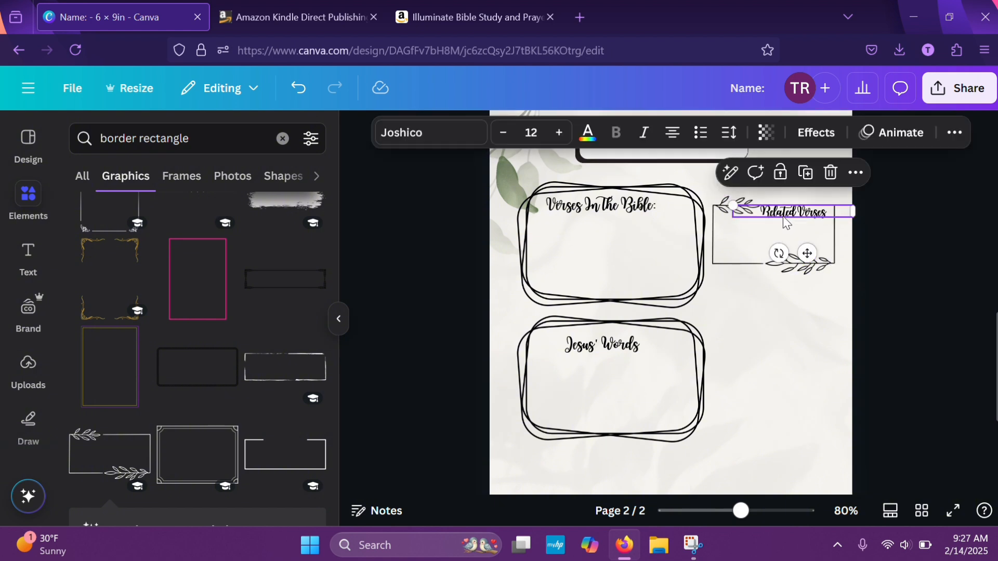
pyautogui.moveTo(810, 253); pyautogui.dragTo(808, 257)
pyautogui.click(884, 279)
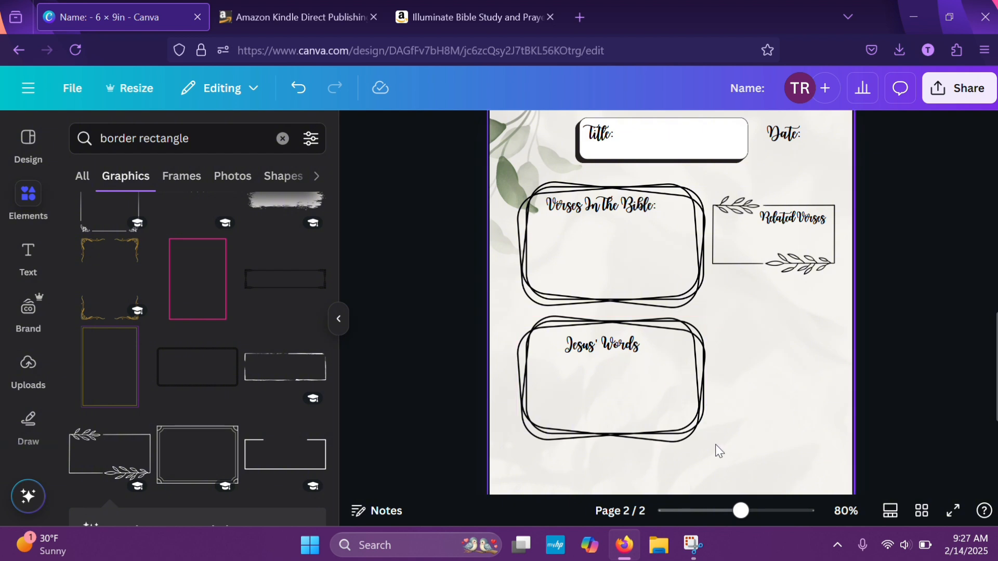
# Group the "Jesus' Words" heading with its overlapping-line frame
pyautogui.moveTo(707, 436); pyautogui.dragTo(510, 319)
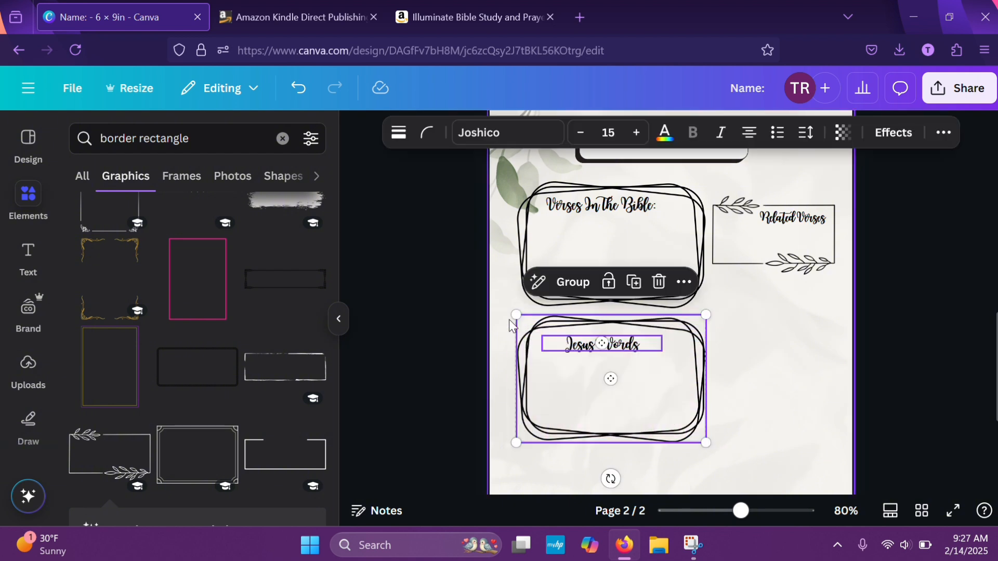
pyautogui.click(571, 289)
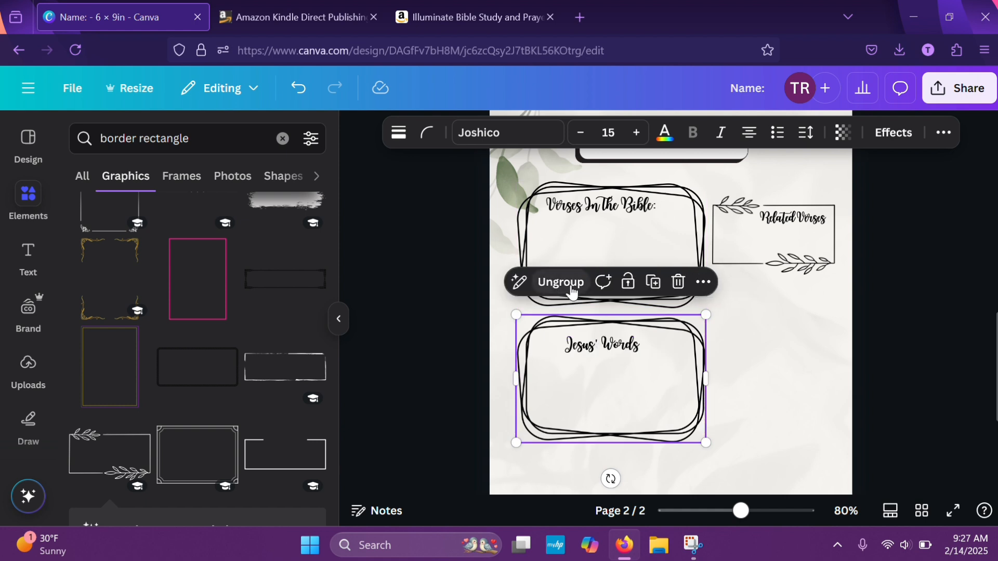
# Duplicate the grouped "Jesus' Words" box and place the copy directly beneath the original, aligned with it
pyautogui.click(653, 282)
pyautogui.moveTo(686, 378); pyautogui.dragTo(678, 436)
pyautogui.scroll(-3, 852, 325)
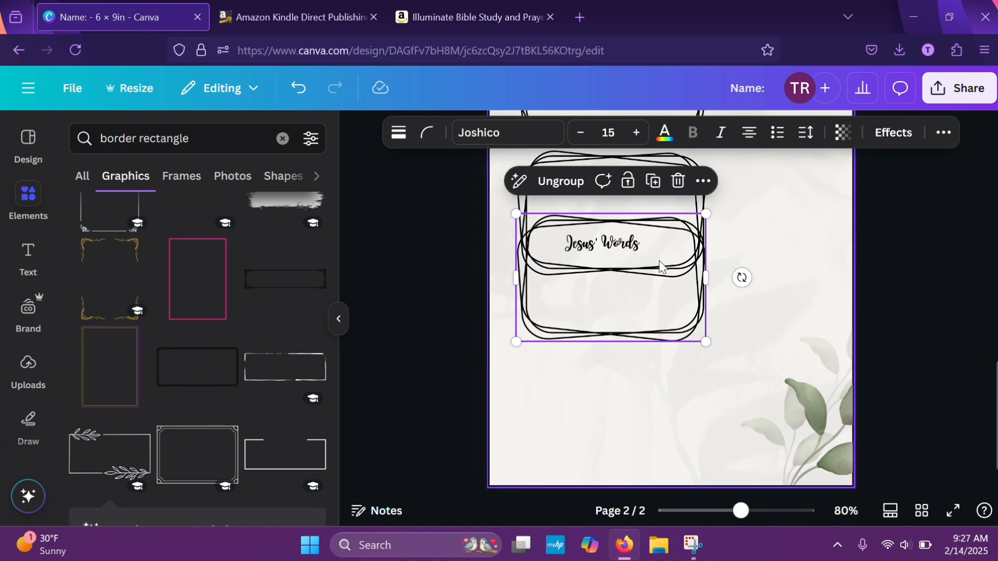
pyautogui.moveTo(591, 298); pyautogui.dragTo(595, 352)
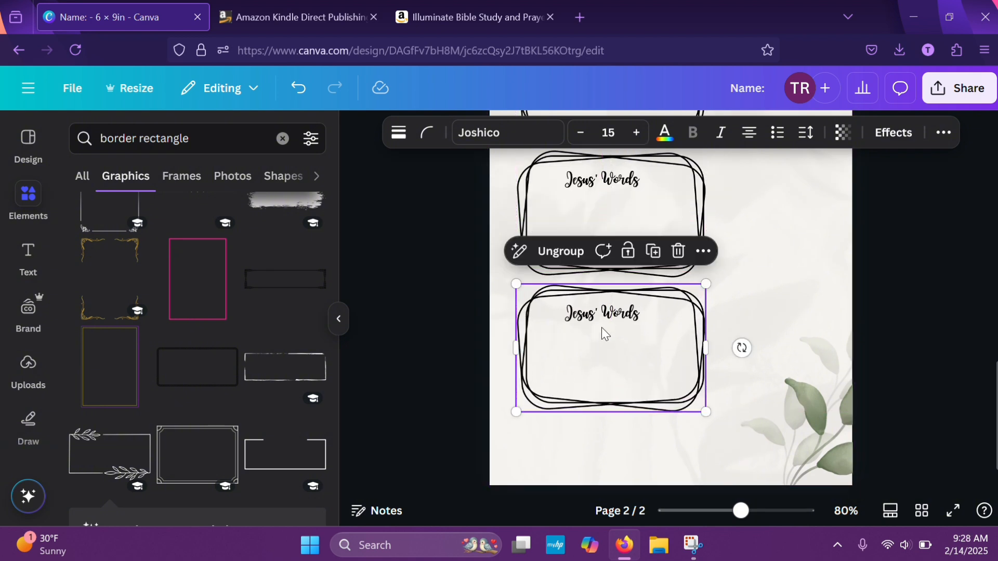
# Change the heading in the lowest box to "Meaning / Definition"
pyautogui.doubleClick(605, 310)
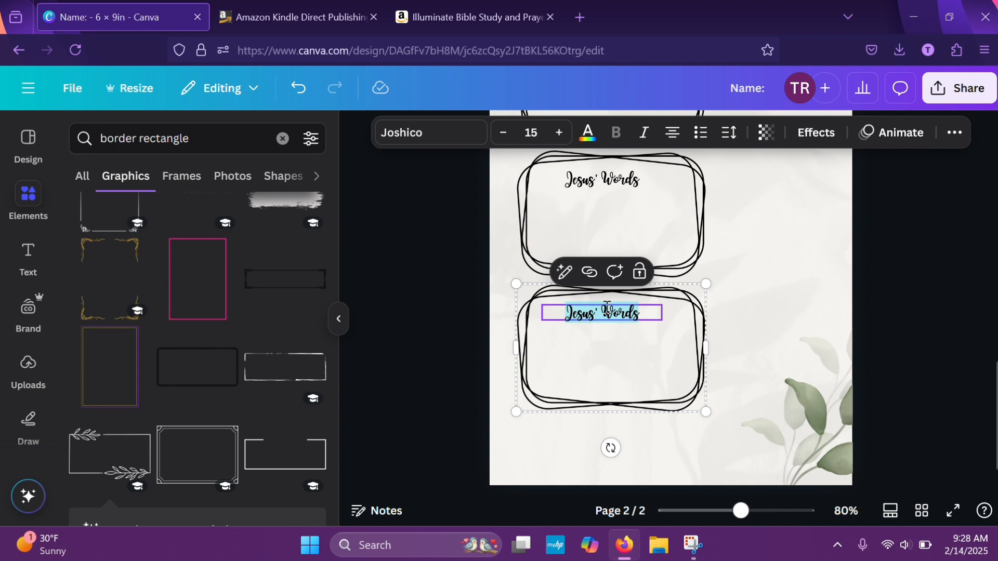
pyautogui.write('Meanin')
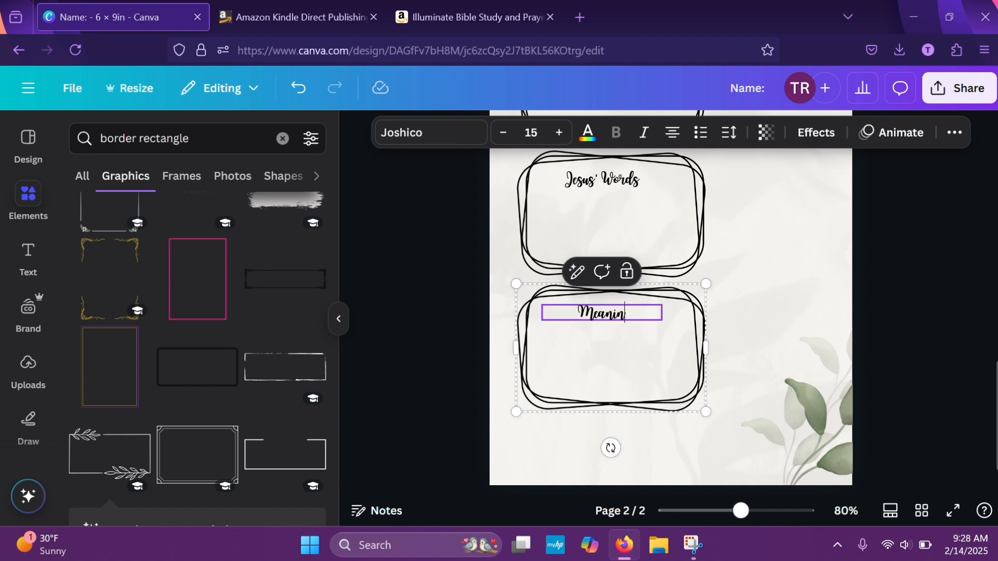
pyautogui.write('g')
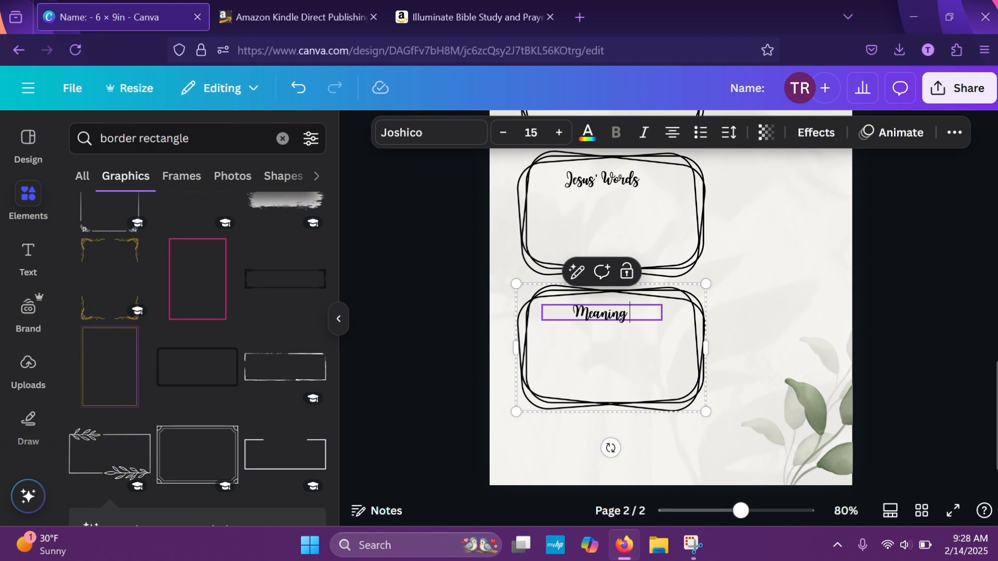
pyautogui.write(' / Defin')
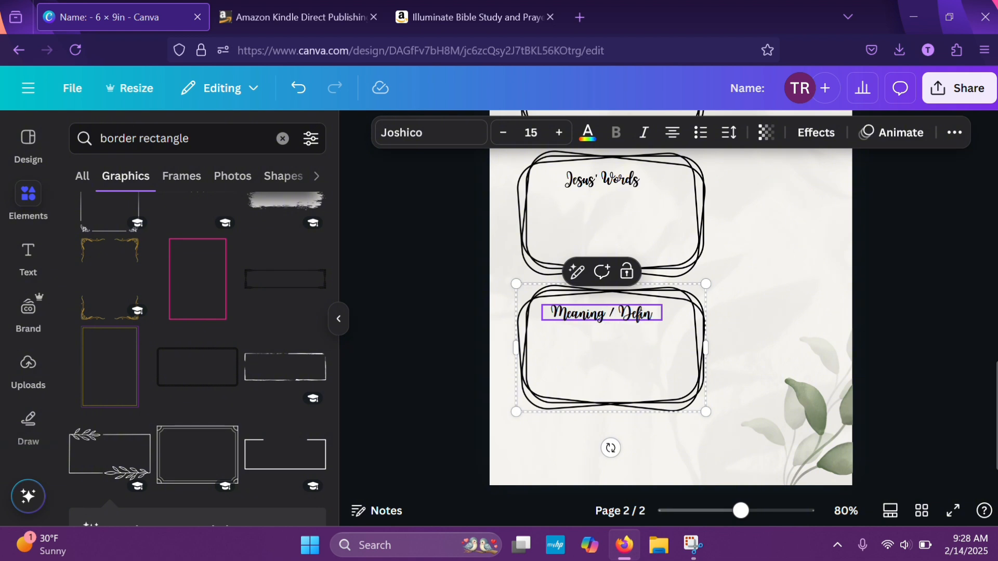
pyautogui.write('iti')
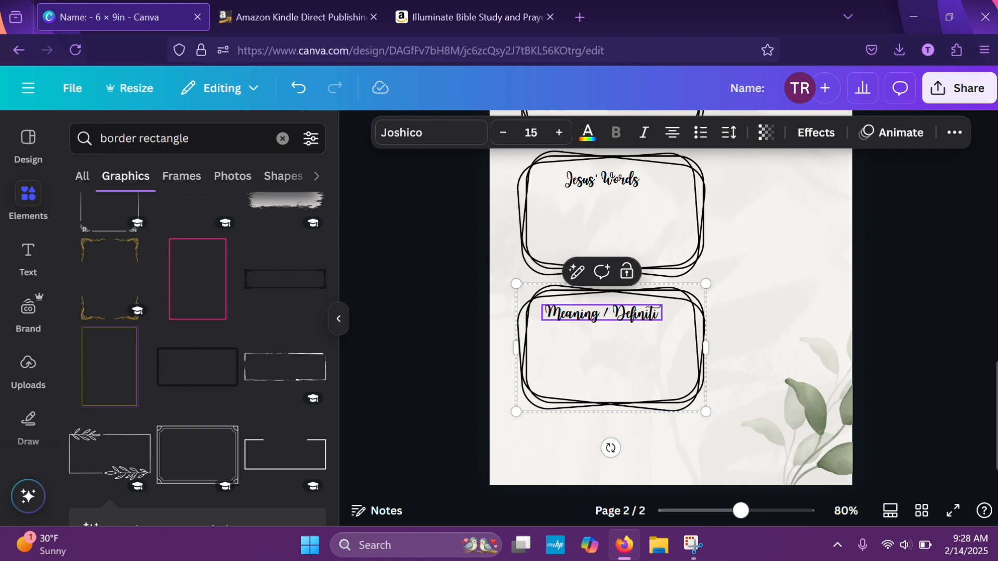
pyautogui.write('on')
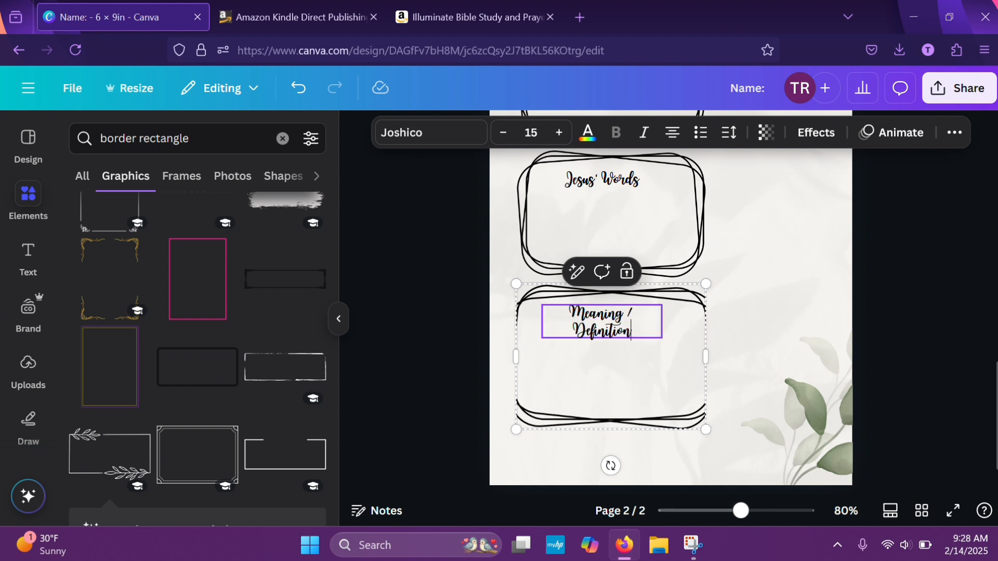
# Undo the small shift of the lowest box and the last letters typed in its heading, back to "Meaning / Definiti"
pyautogui.click(775, 361)
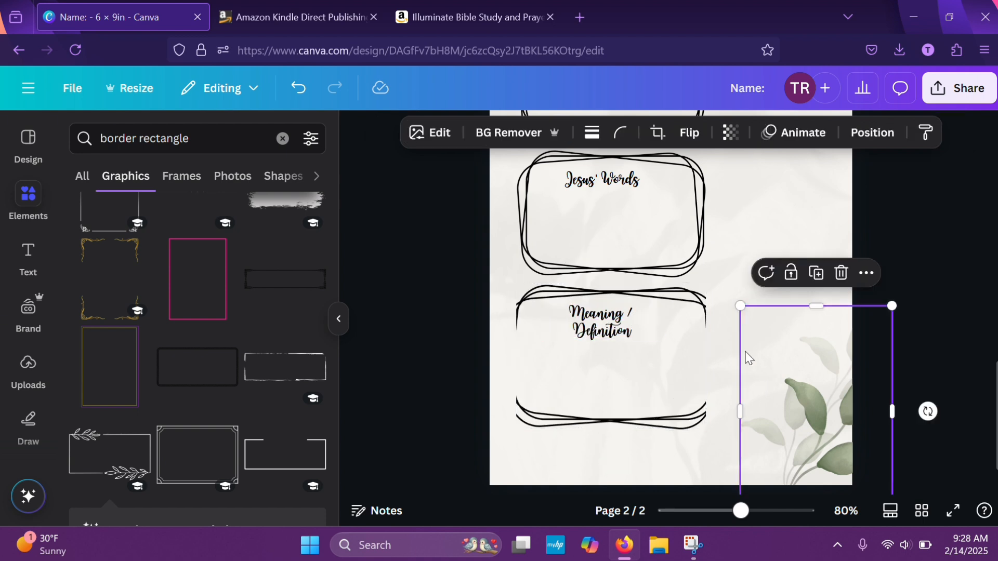
pyautogui.click(621, 336)
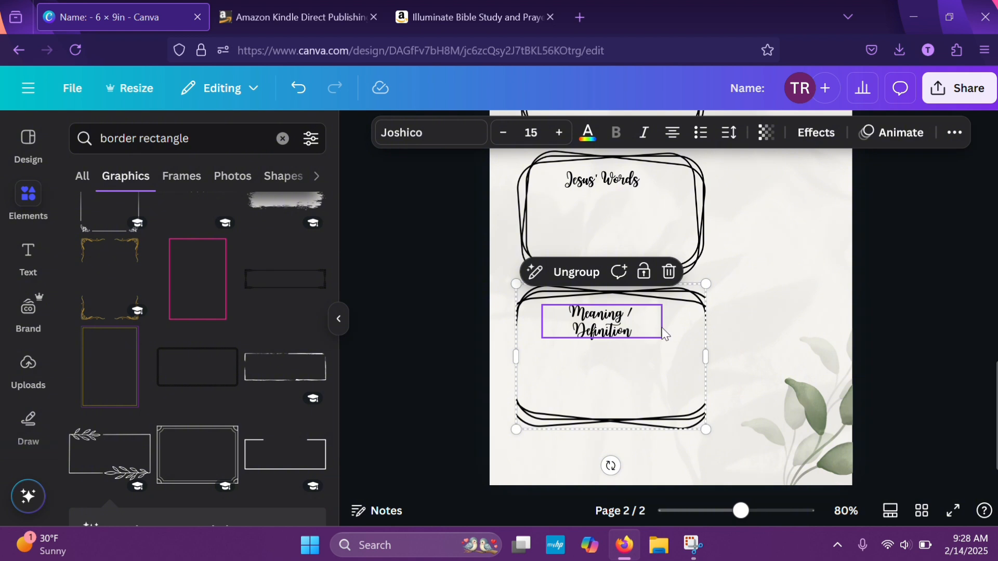
pyautogui.click(777, 290)
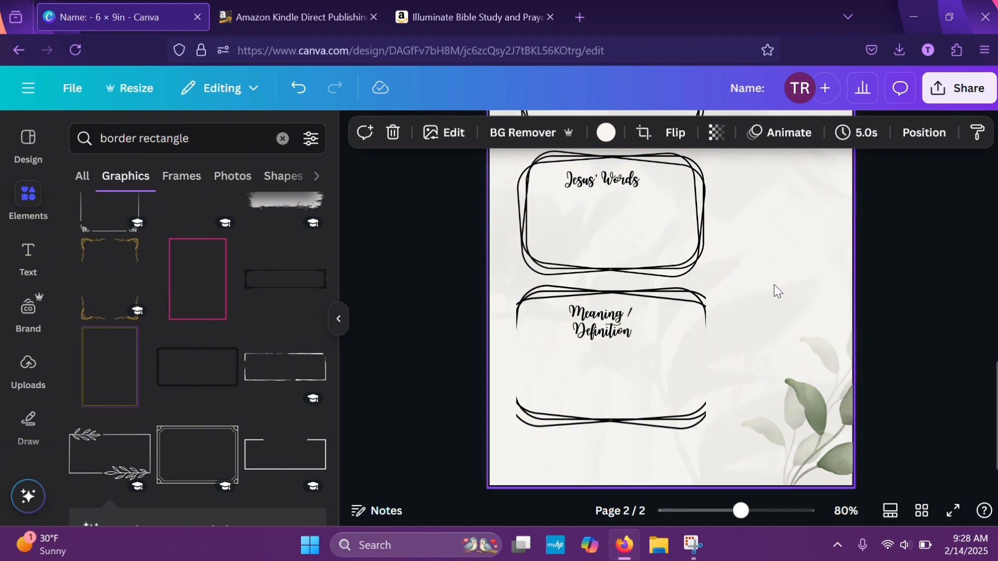
pyautogui.click(639, 383)
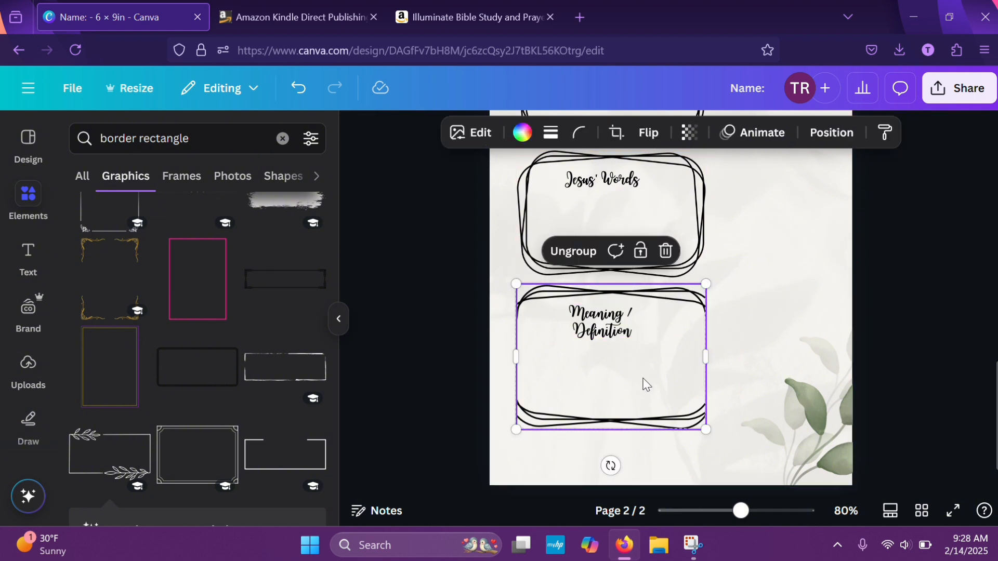
pyautogui.moveTo(644, 385); pyautogui.dragTo(652, 387)
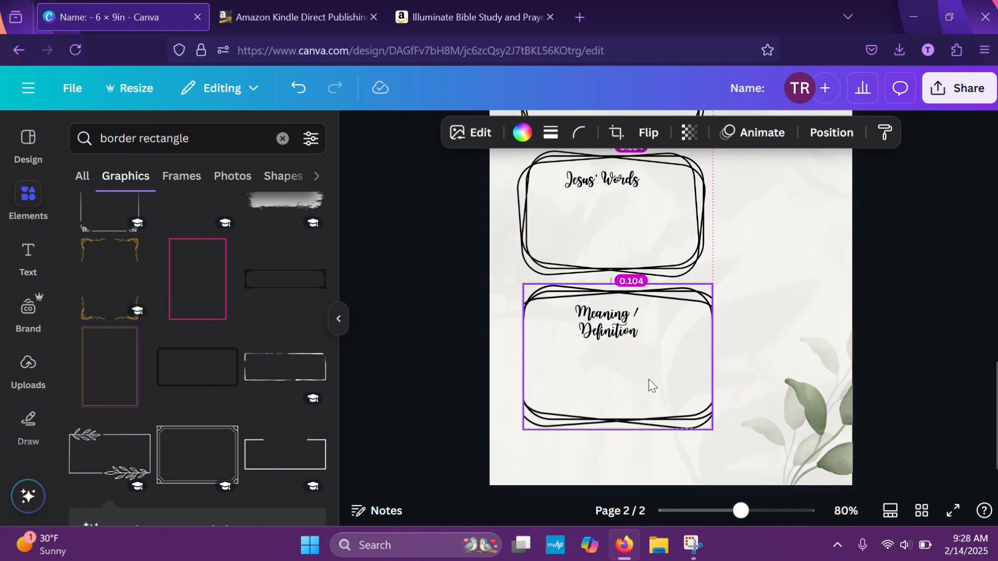
pyautogui.click(295, 89)
pyautogui.click(294, 89)
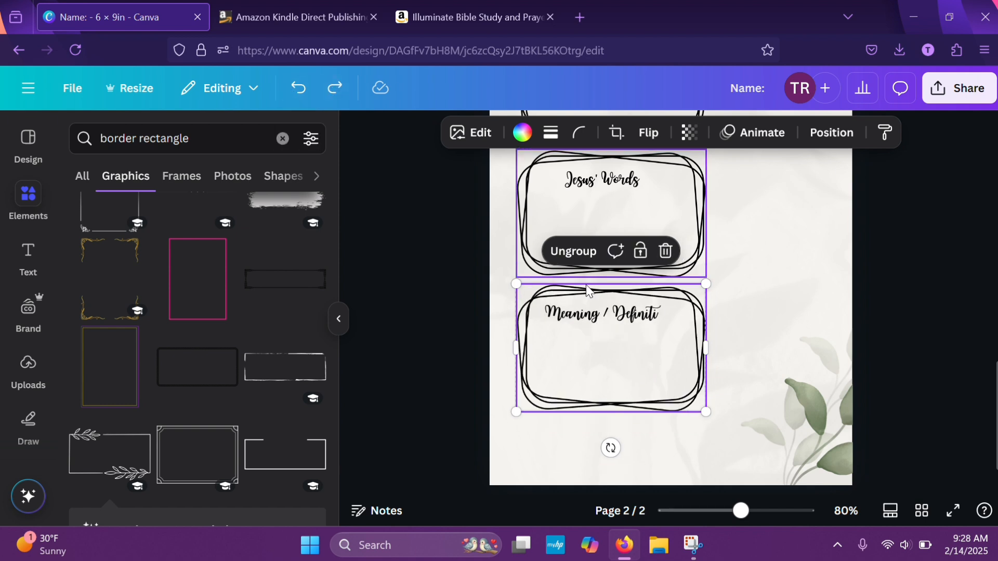
# Reduce the lowest box's heading to font size 13 and complete its text to read "Meaning / Definition"
pyautogui.click(634, 325)
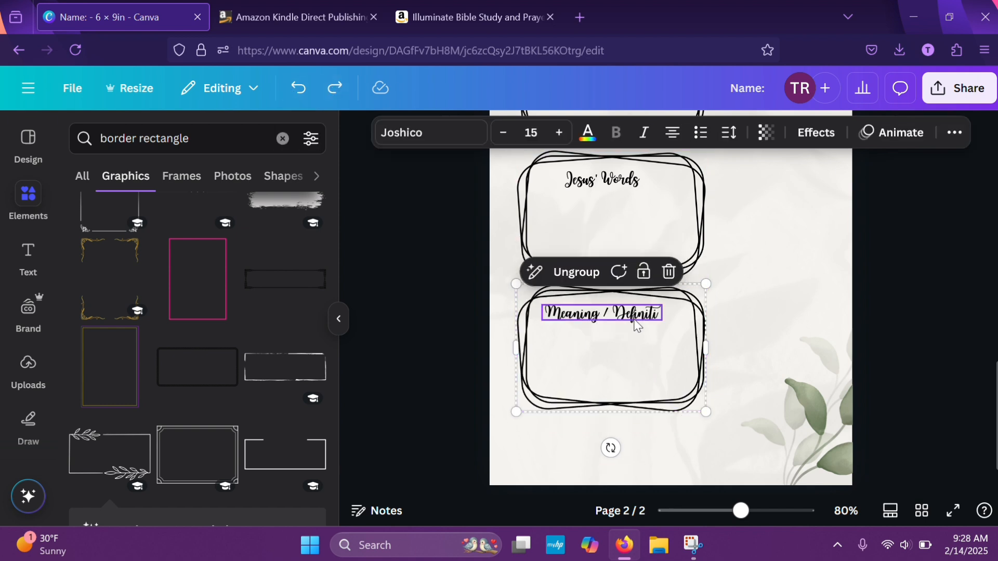
pyautogui.click(504, 136)
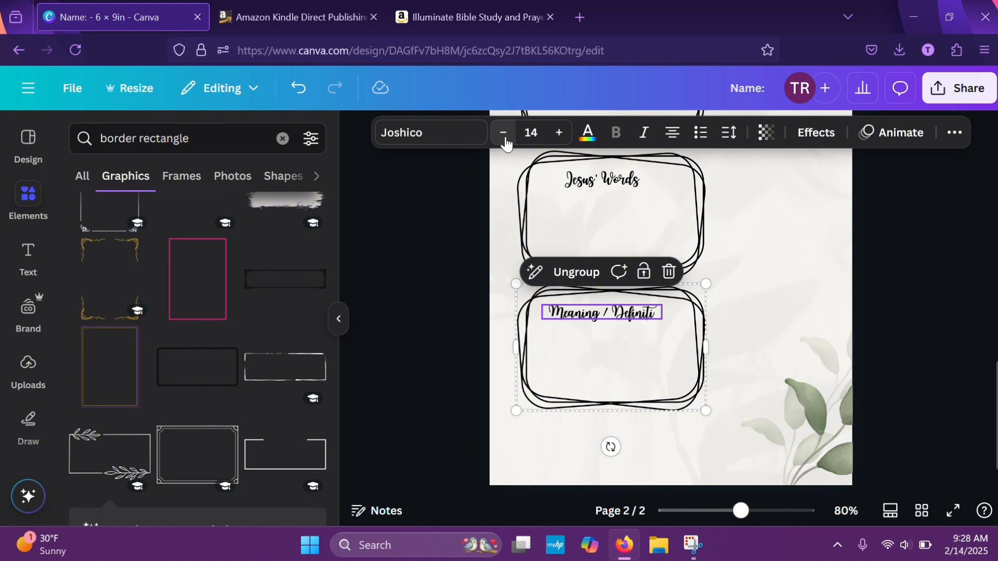
pyautogui.click(503, 134)
pyautogui.click(650, 312)
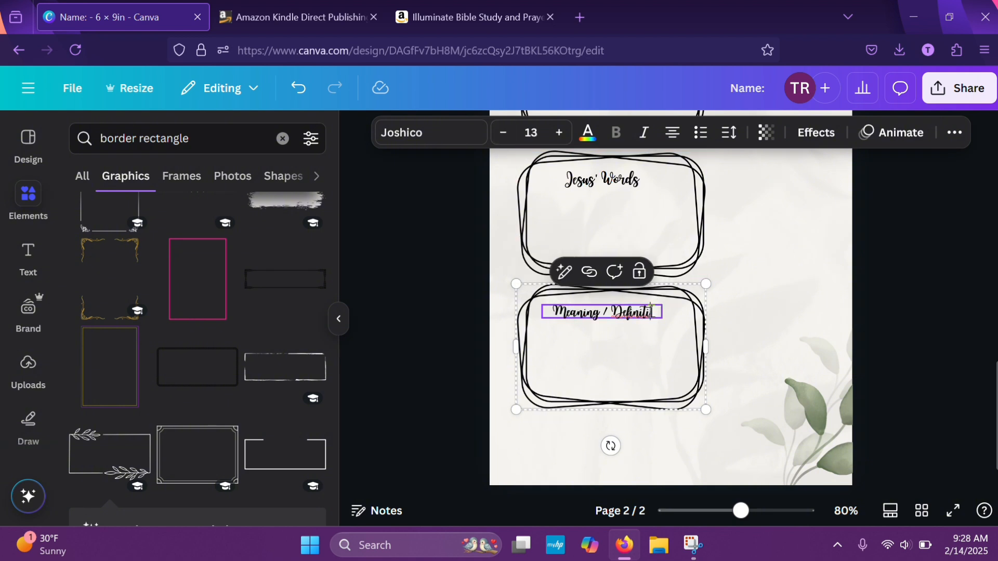
pyautogui.write('on')
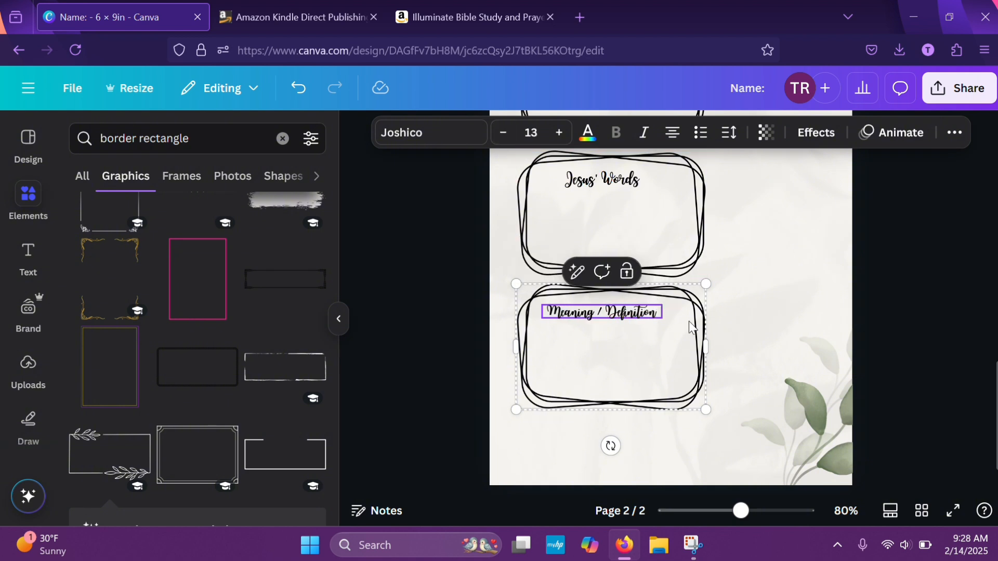
pyautogui.click(788, 302)
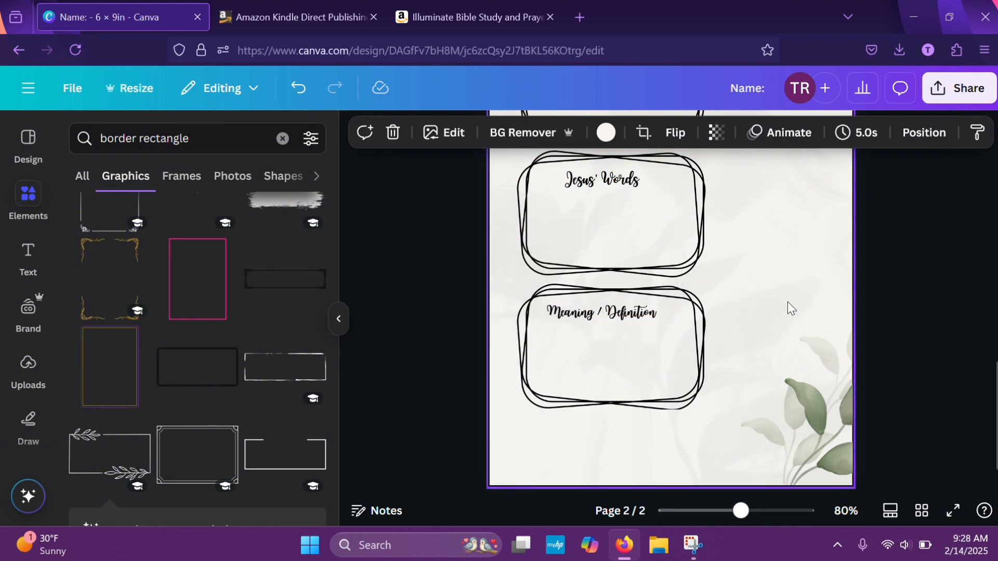
# Set the "Meaning / Definition" heading to font size 14 so it fits on one line
pyautogui.click(626, 320)
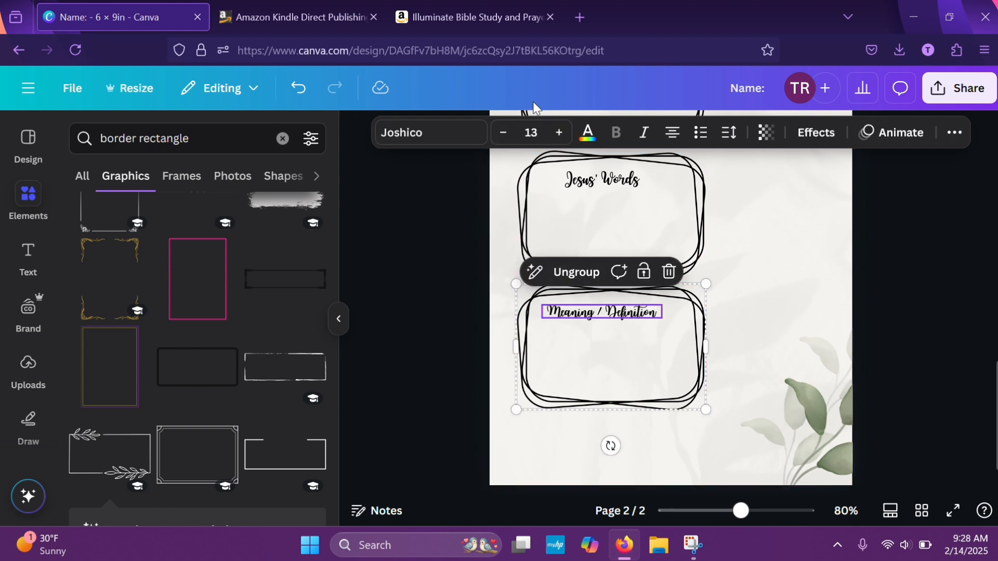
pyautogui.click(555, 133)
pyautogui.click(556, 133)
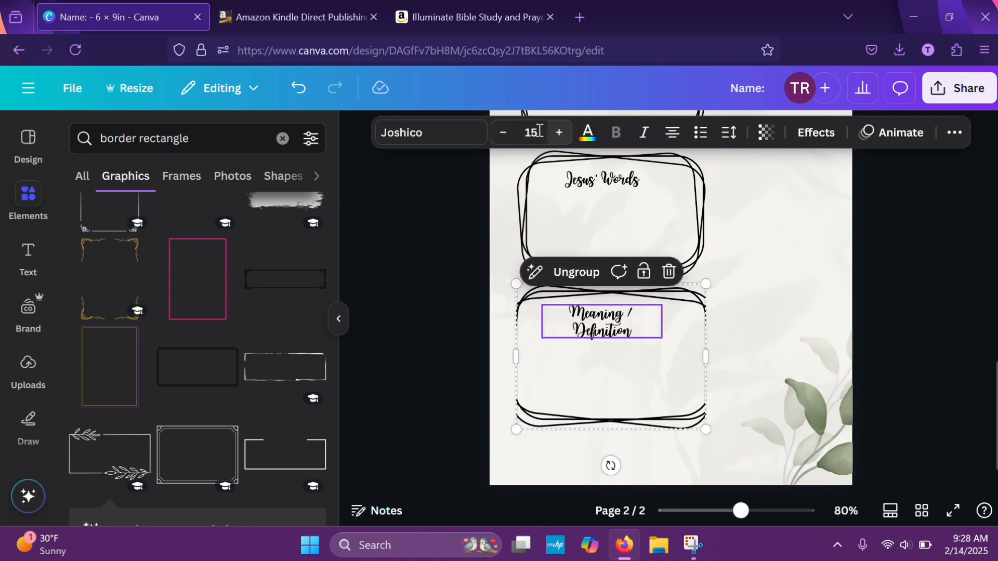
pyautogui.click(506, 136)
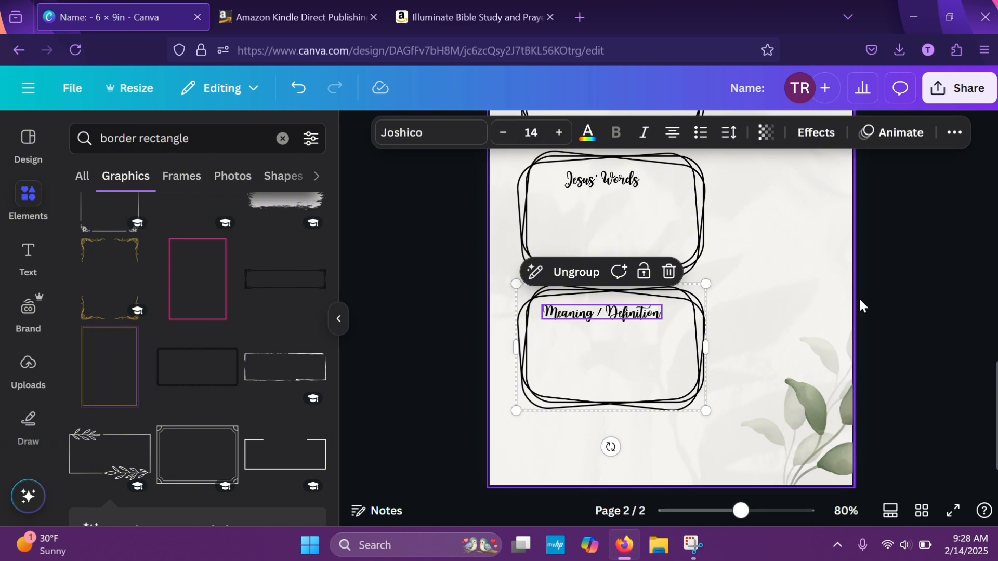
pyautogui.click(898, 292)
pyautogui.scroll(5, 647, 420)
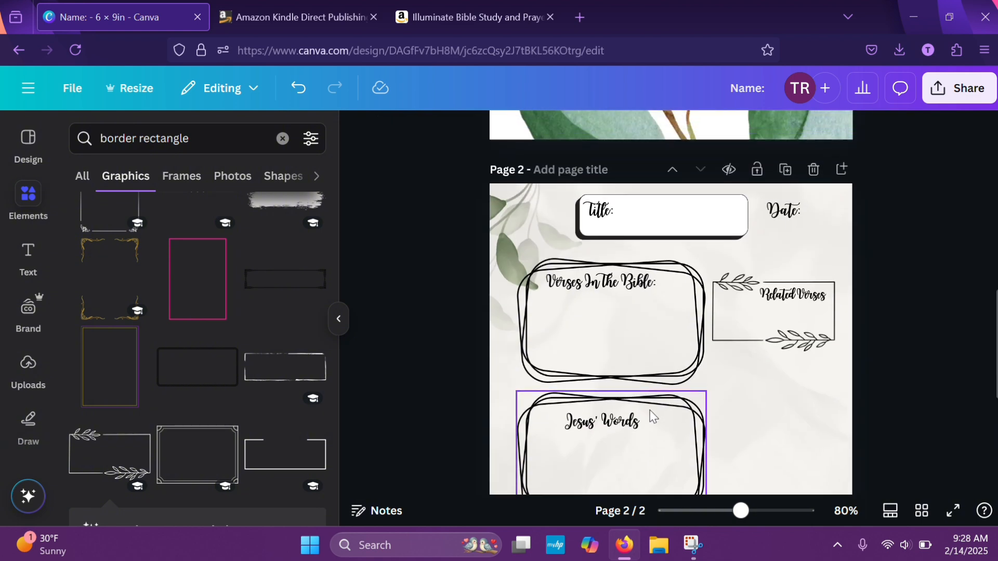
pyautogui.scroll(-4, 649, 410)
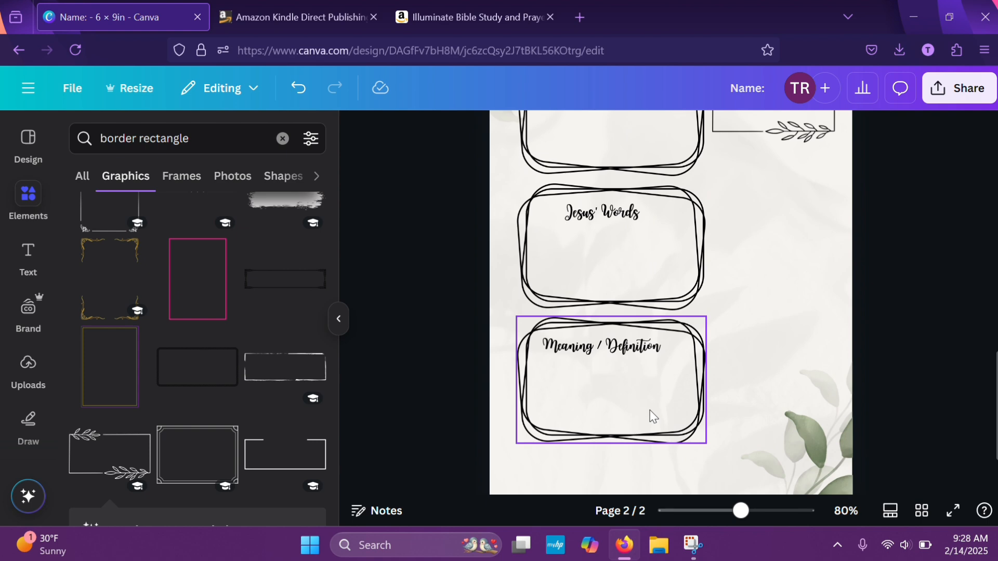
pyautogui.scroll(-1, 650, 410)
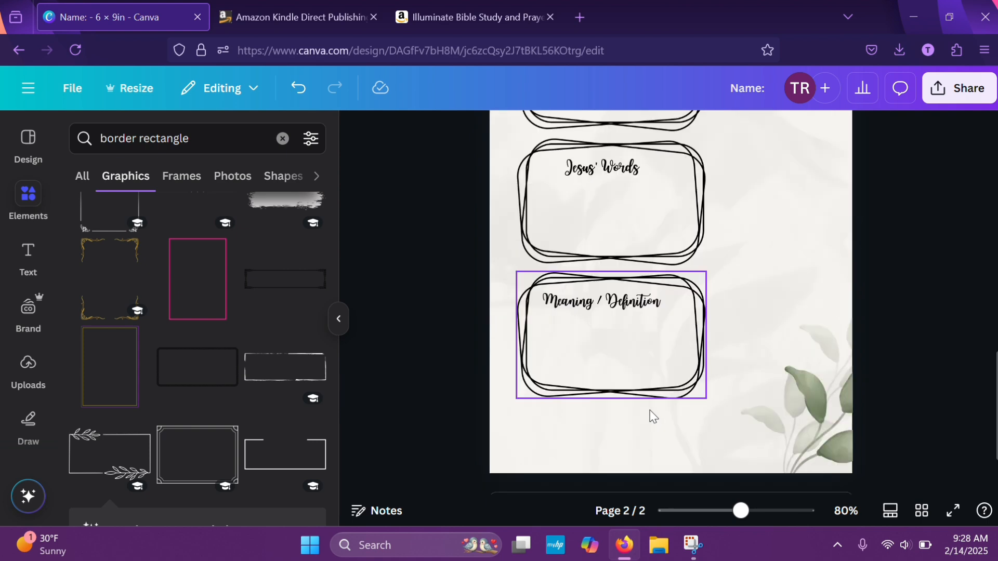
pyautogui.scroll(-1, 649, 410)
pyautogui.scroll(5, 649, 410)
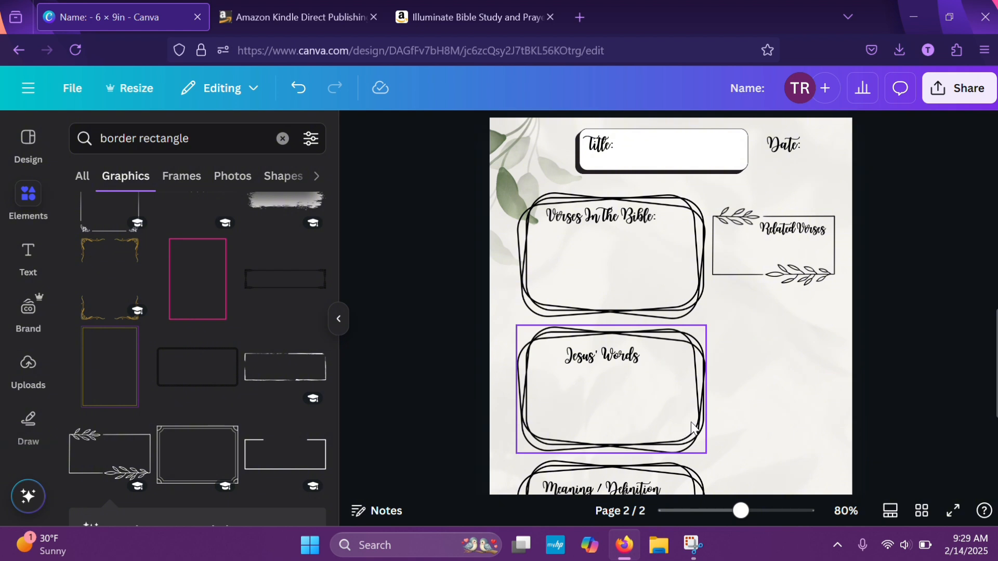
pyautogui.click(663, 306)
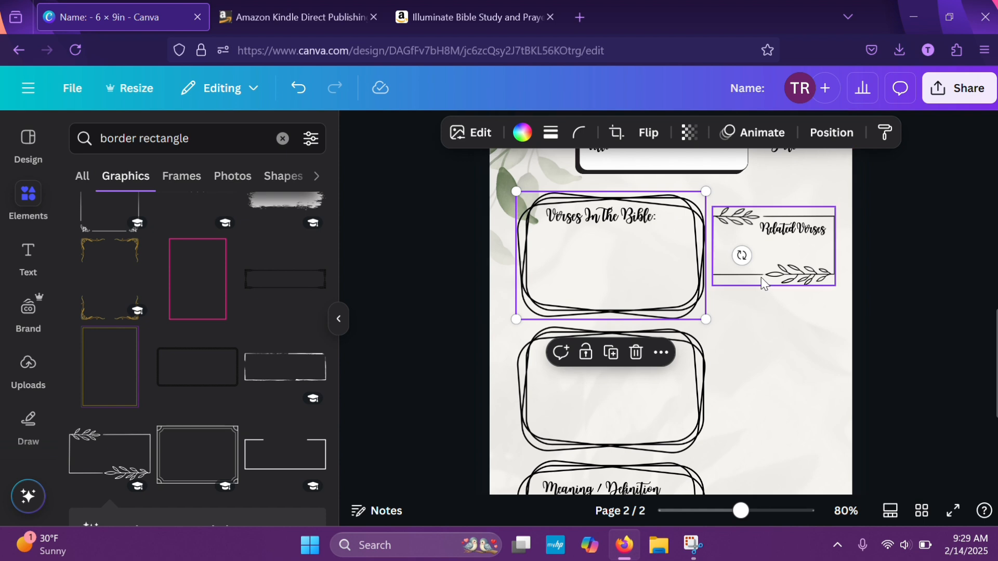
pyautogui.click(835, 192)
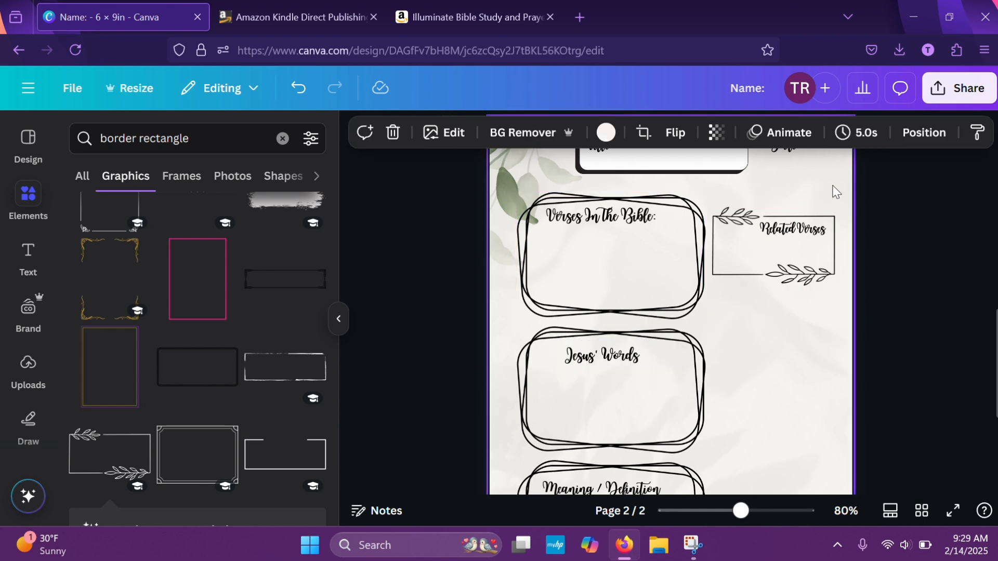
# Group the "Related Verses" heading with its leaf-sprig rectangle
pyautogui.moveTo(713, 204); pyautogui.dragTo(841, 287)
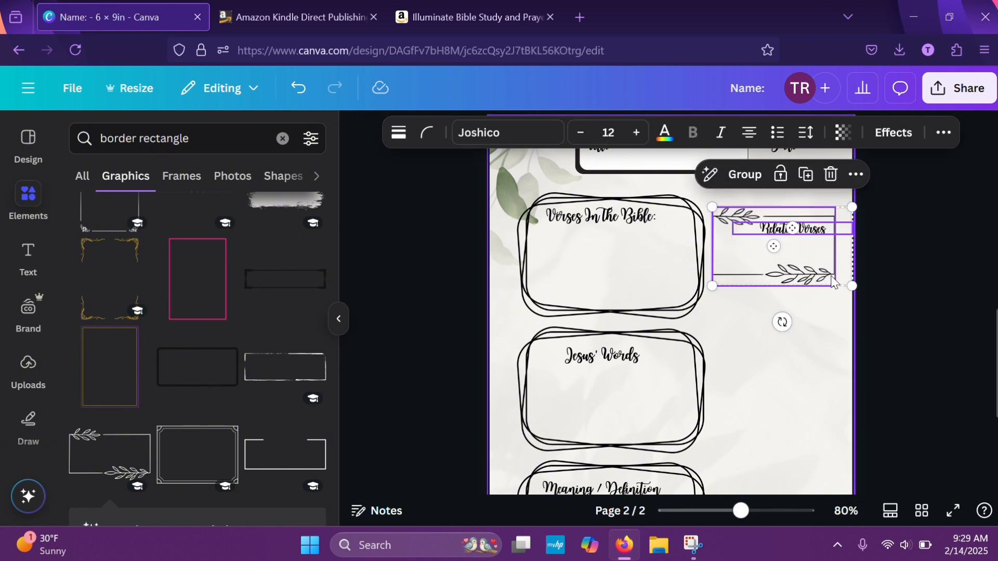
pyautogui.click(750, 180)
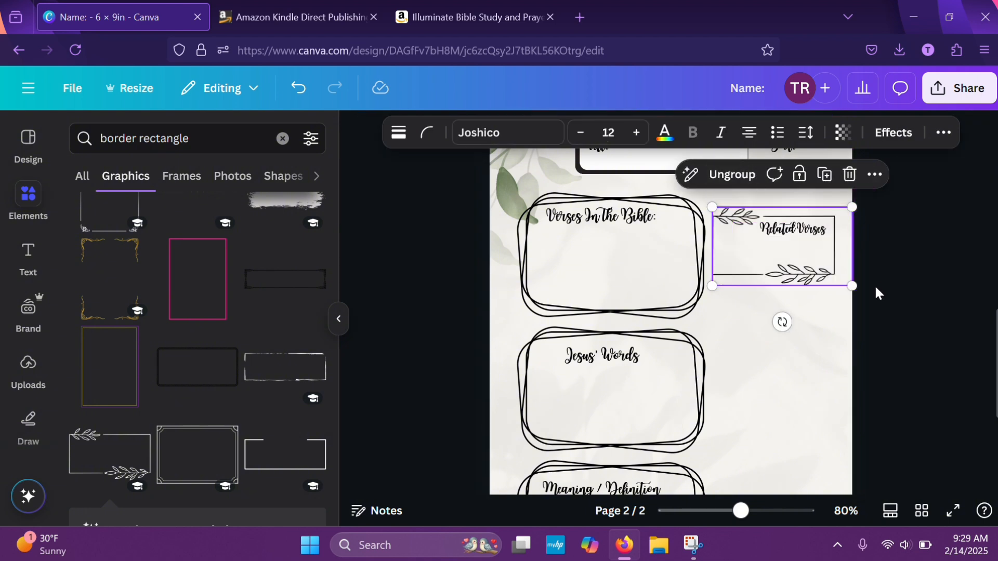
pyautogui.click(829, 300)
# Shrink the "Verses In The Bible:" frame slightly, and scale the "Jesus' Words" box below it to the same width
pyautogui.click(678, 279)
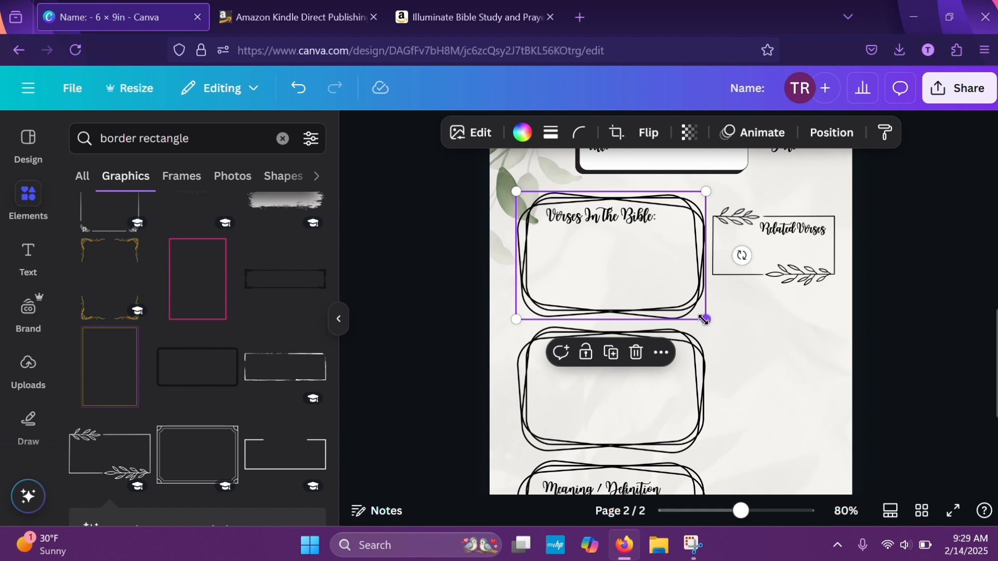
pyautogui.moveTo(702, 319); pyautogui.dragTo(696, 298)
pyautogui.click(671, 364)
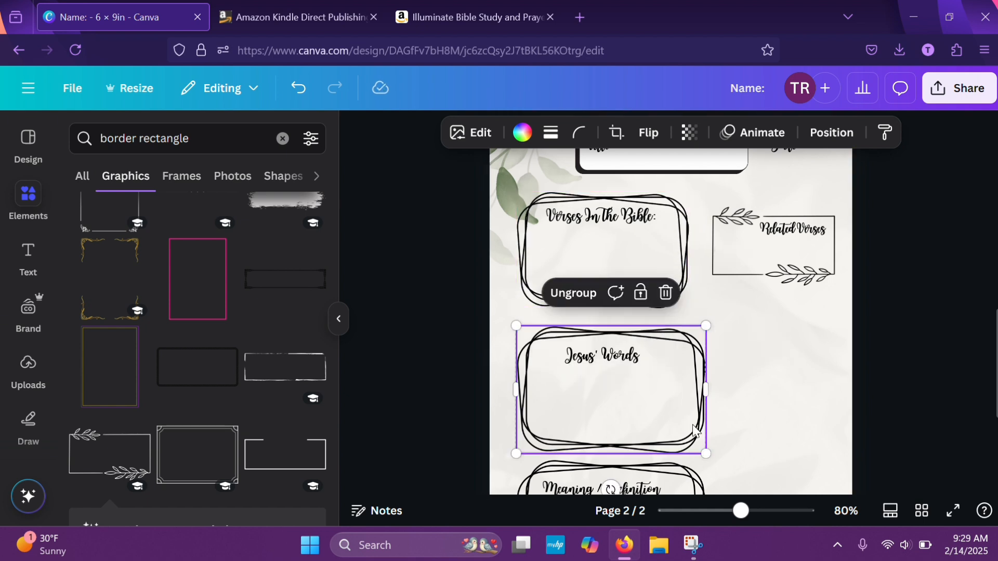
pyautogui.moveTo(704, 450); pyautogui.dragTo(671, 408)
pyautogui.click(763, 426)
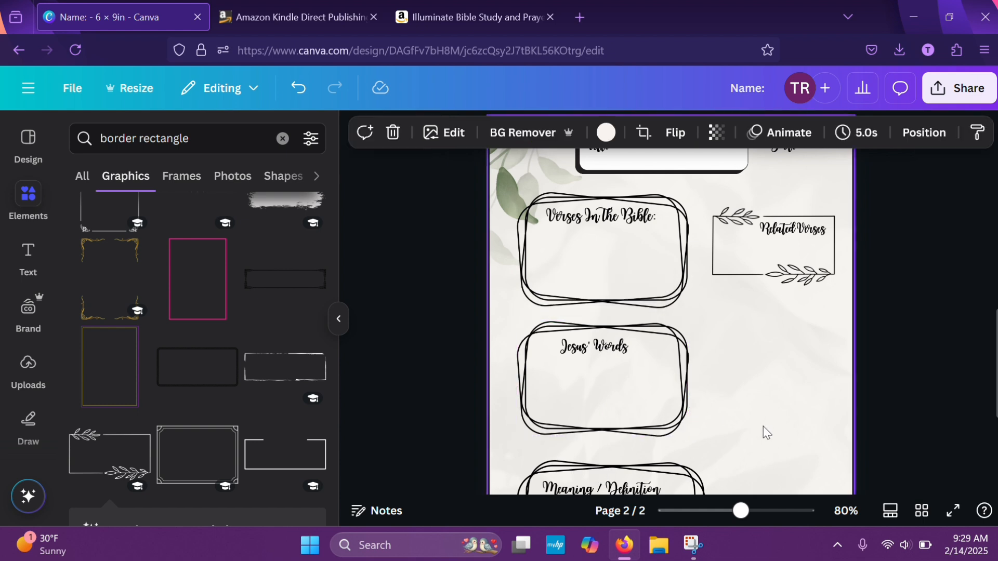
# Shrink the "Meaning / Definition" box to the width of the boxes above and move it up closer to "Jesus' Words"
pyautogui.scroll(-3, 763, 426)
pyautogui.click(687, 435)
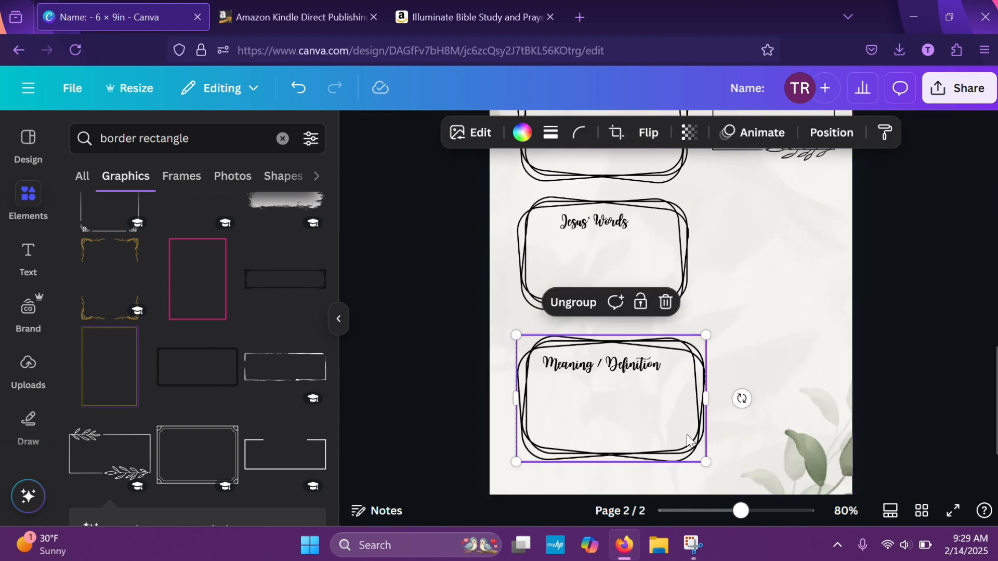
pyautogui.moveTo(701, 460); pyautogui.dragTo(636, 418)
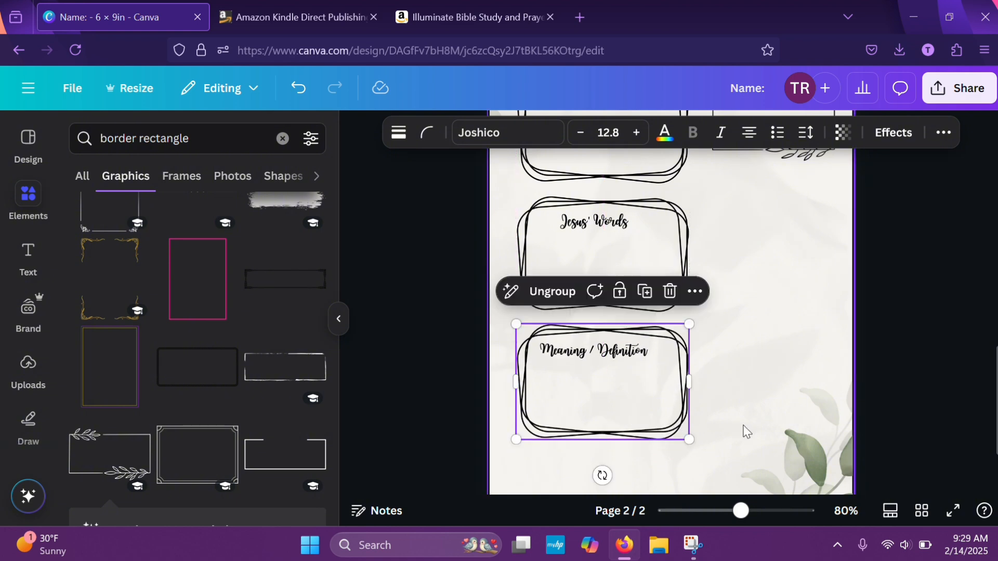
# Duplicate the grouped "Related Verses" leaf-sprig box and place the copy directly below the original, aligned with it
pyautogui.click(745, 429)
pyautogui.scroll(-1, 916, 324)
pyautogui.scroll(1, 916, 322)
pyautogui.scroll(3, 915, 319)
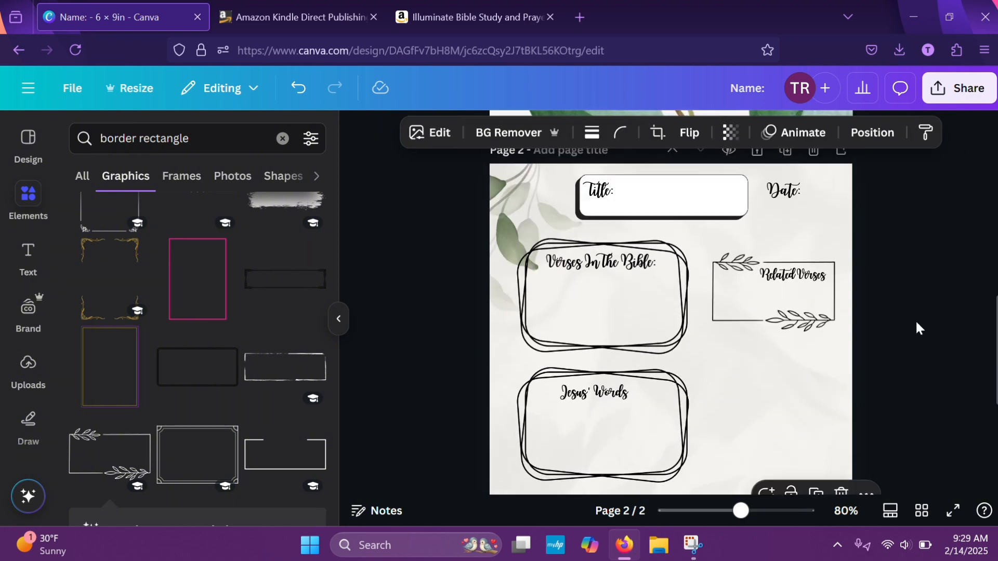
pyautogui.click(790, 300)
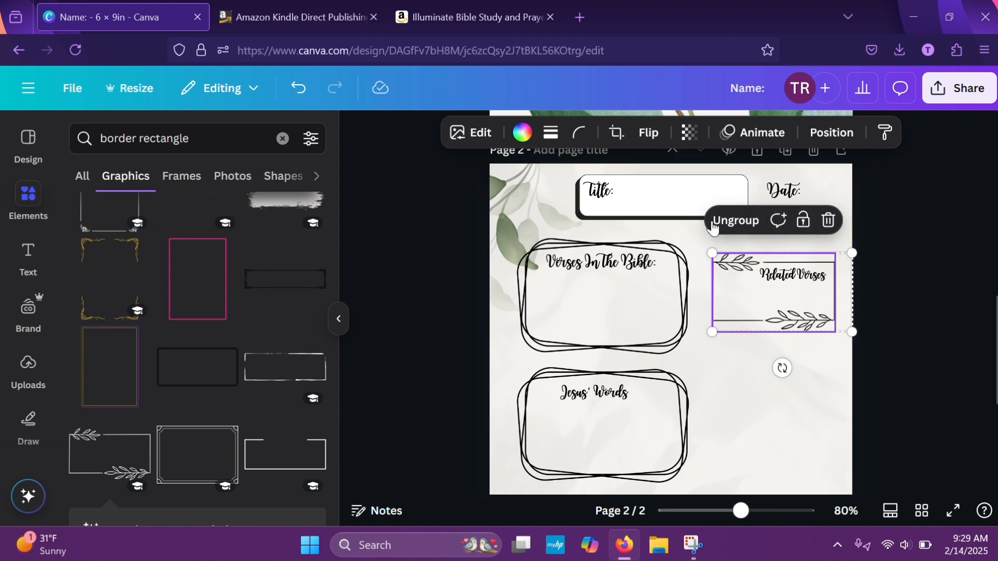
pyautogui.click(902, 377)
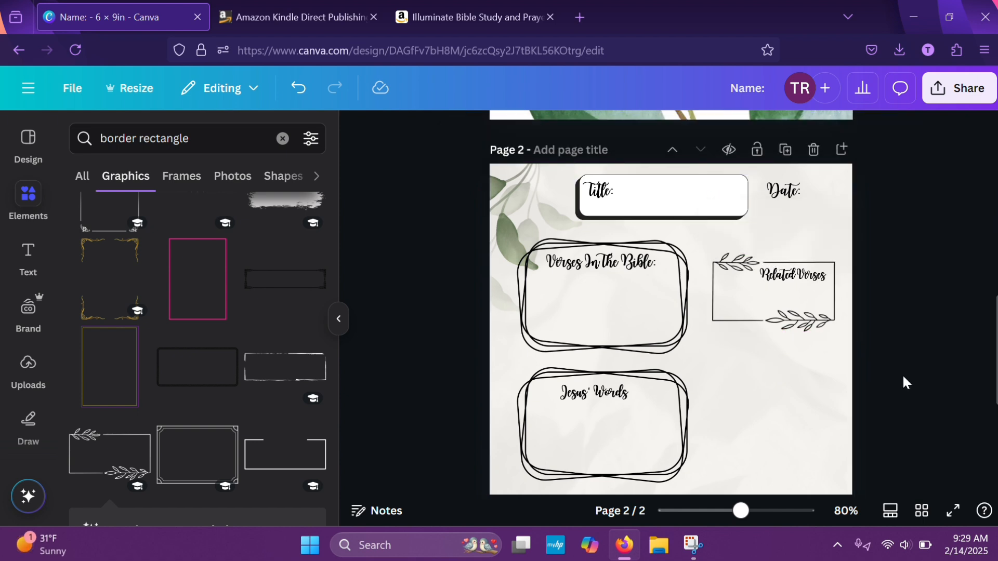
pyautogui.click(799, 322)
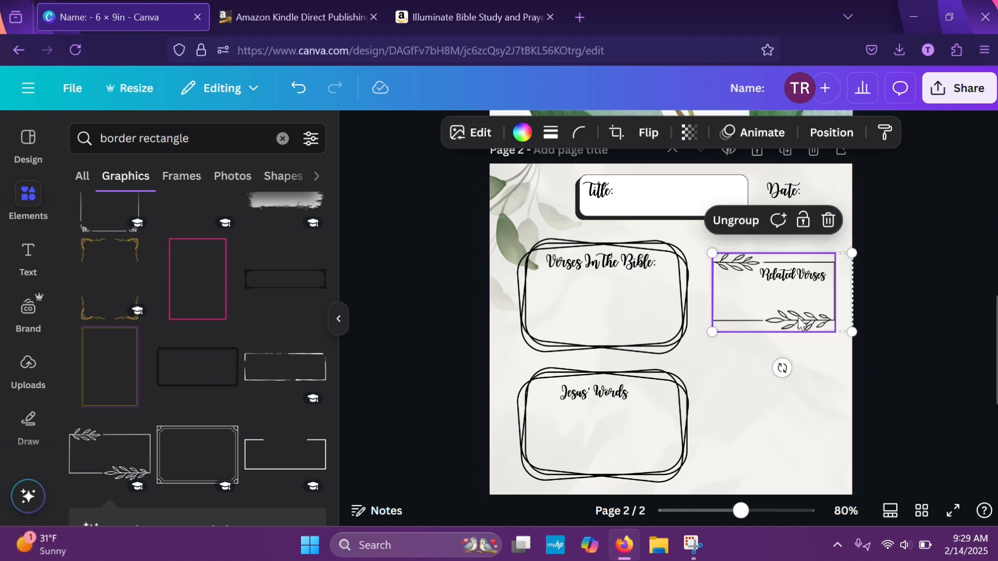
pyautogui.rightClick(749, 309)
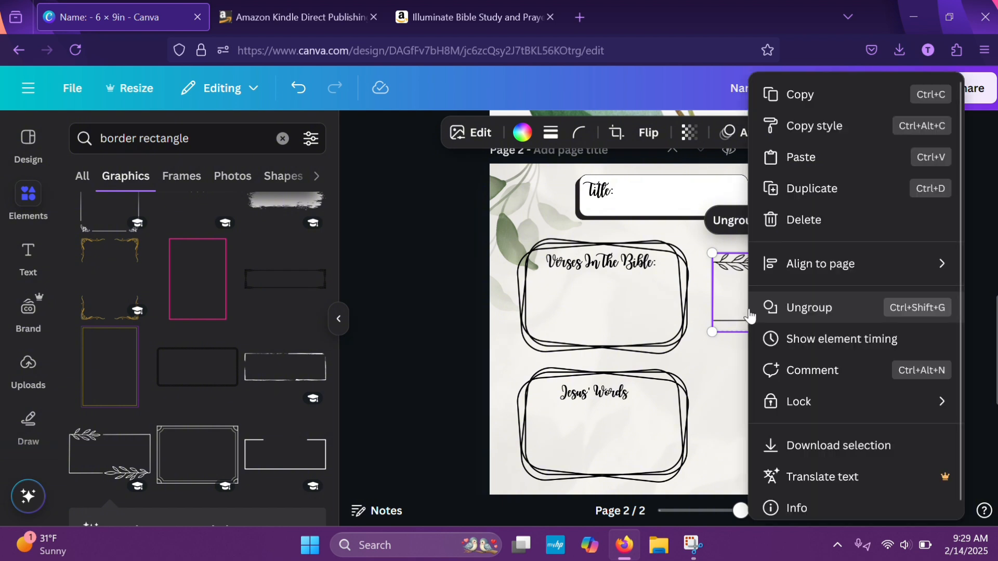
pyautogui.click(797, 189)
pyautogui.moveTo(773, 329); pyautogui.dragTo(755, 402)
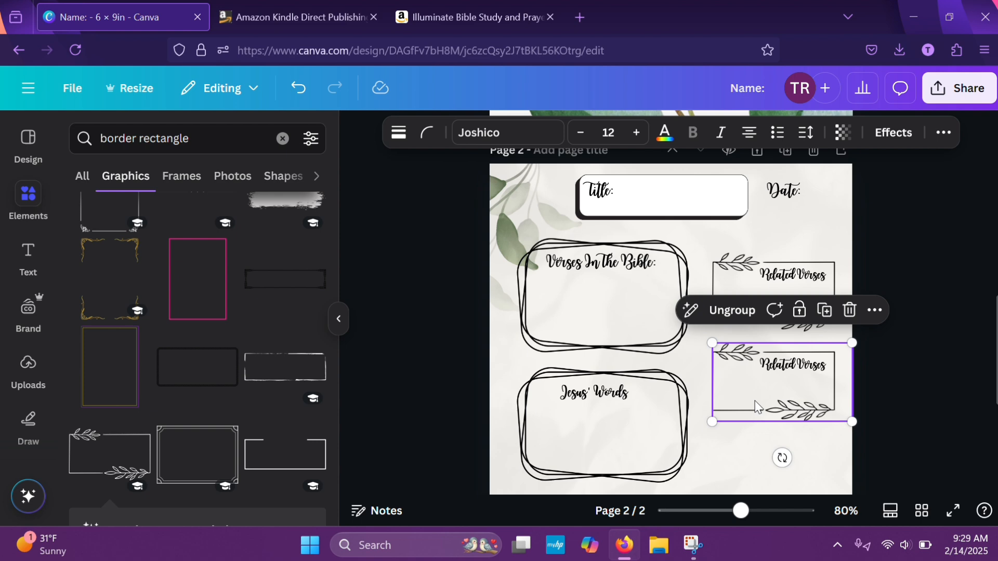
# Replace the "Meaning / Definition" heading in the third large frame with "The Purpose"
pyautogui.doubleClick(787, 369)
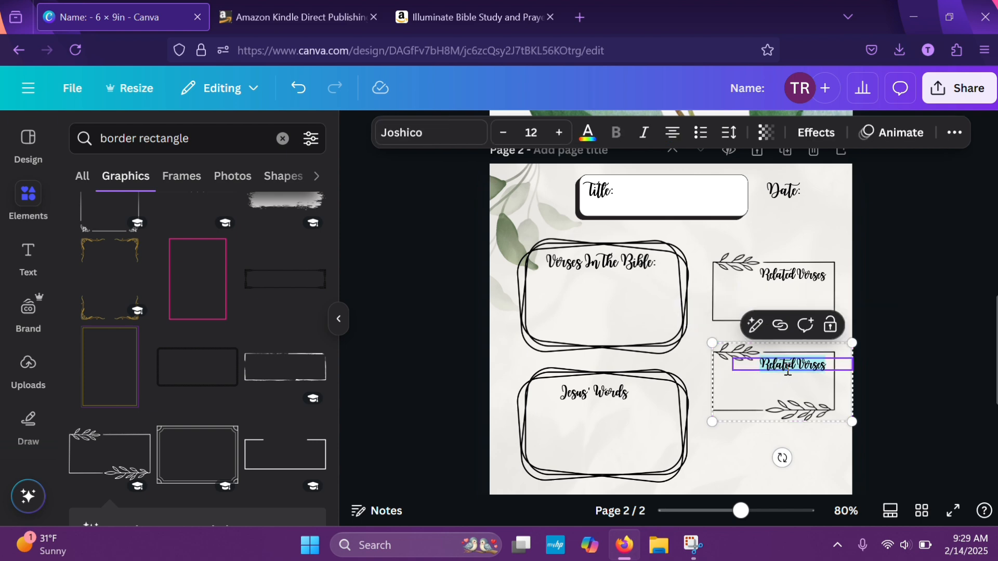
pyautogui.scroll(-3, 787, 371)
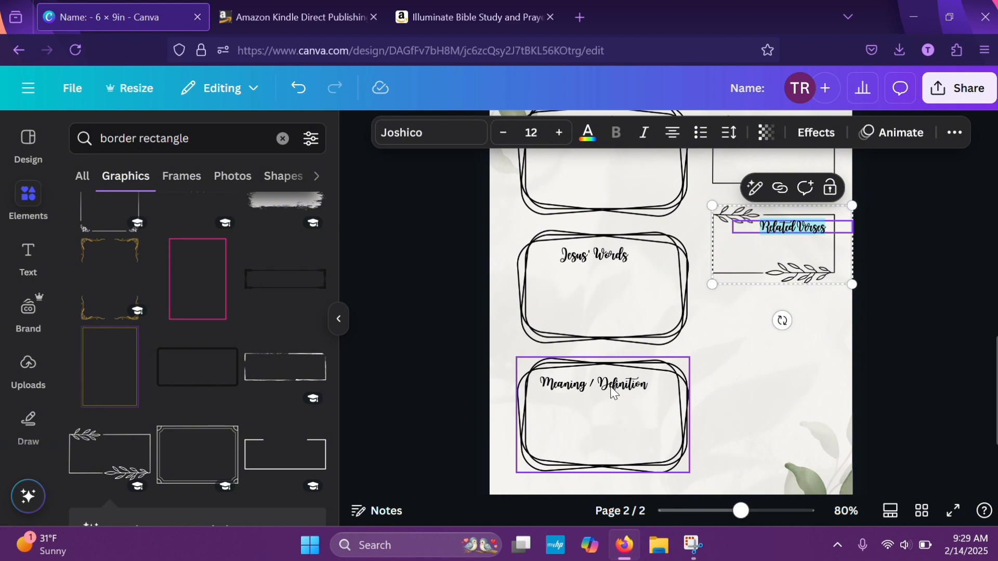
pyautogui.doubleClick(612, 389)
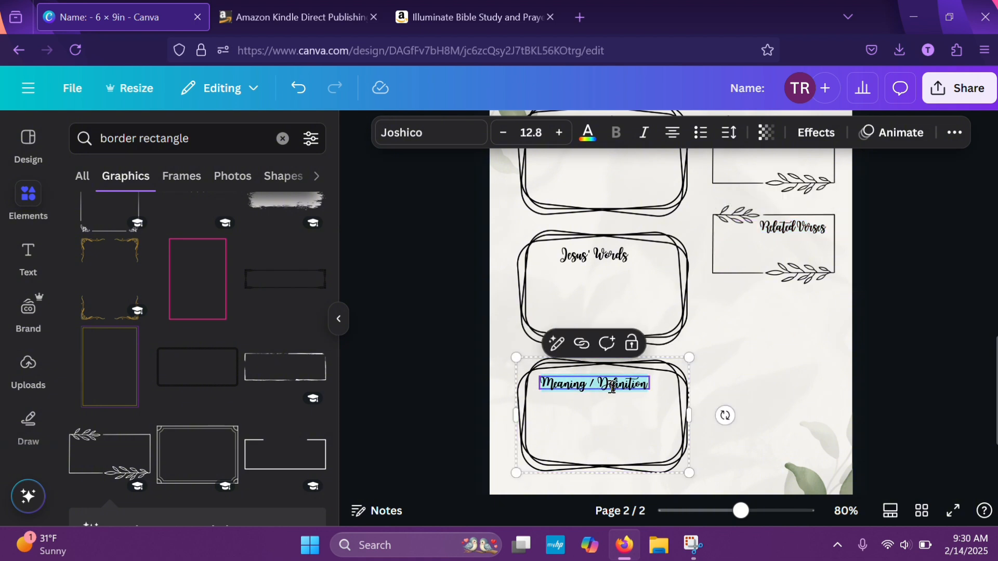
pyautogui.press('BackSpace')
pyautogui.write('The P')
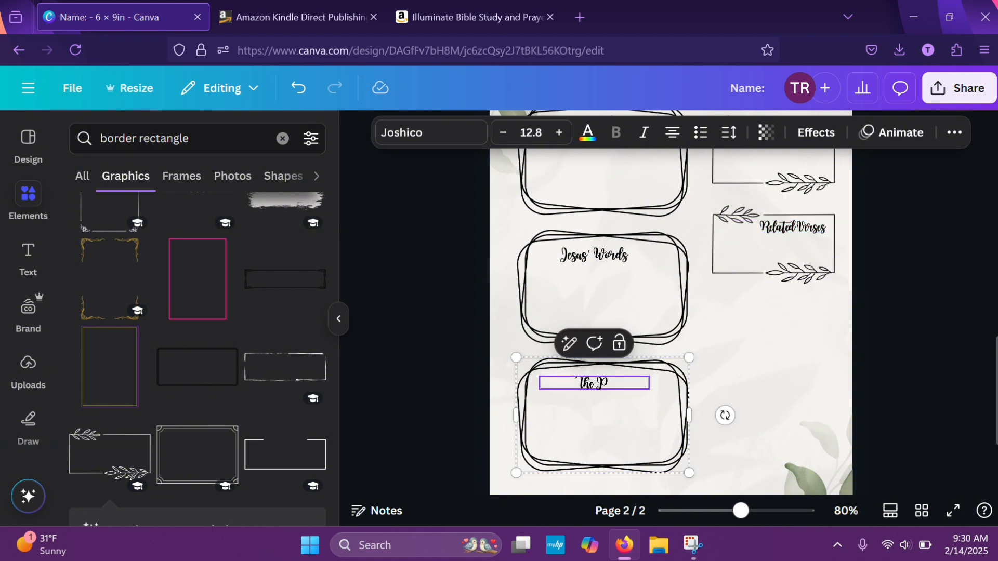
pyautogui.write('urpose')
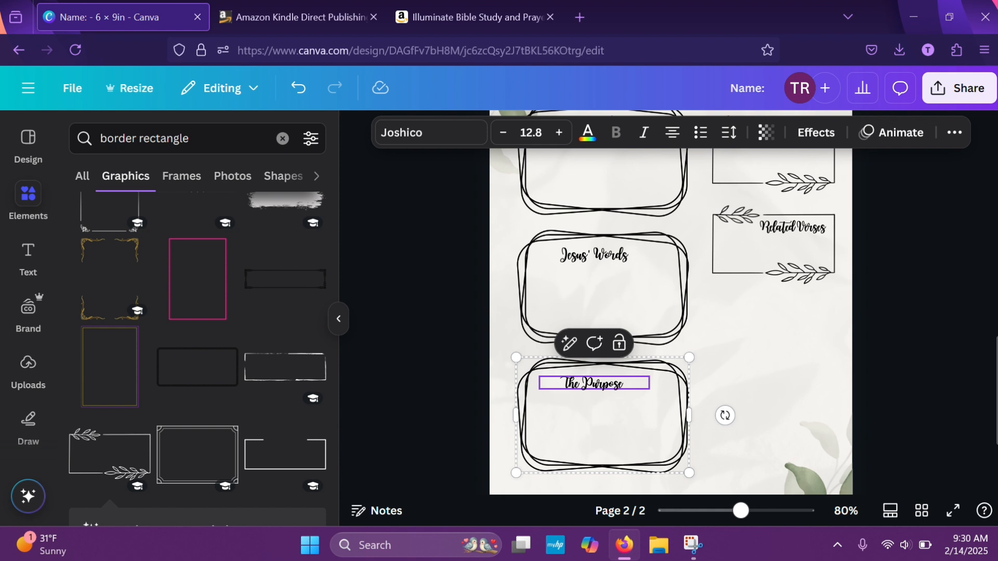
pyautogui.click(775, 358)
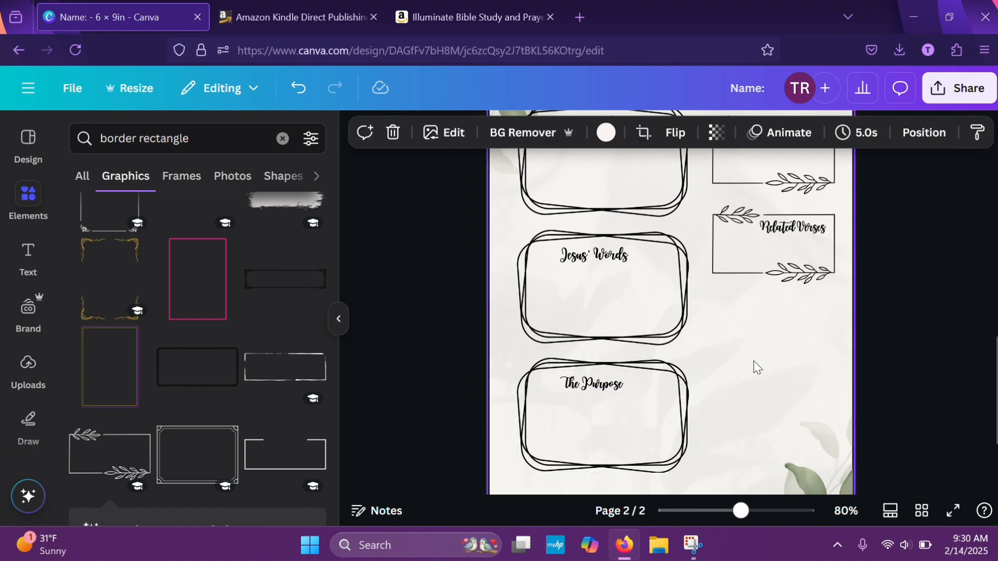
# Set the "The Purpose" heading to font size 15
pyautogui.click(623, 394)
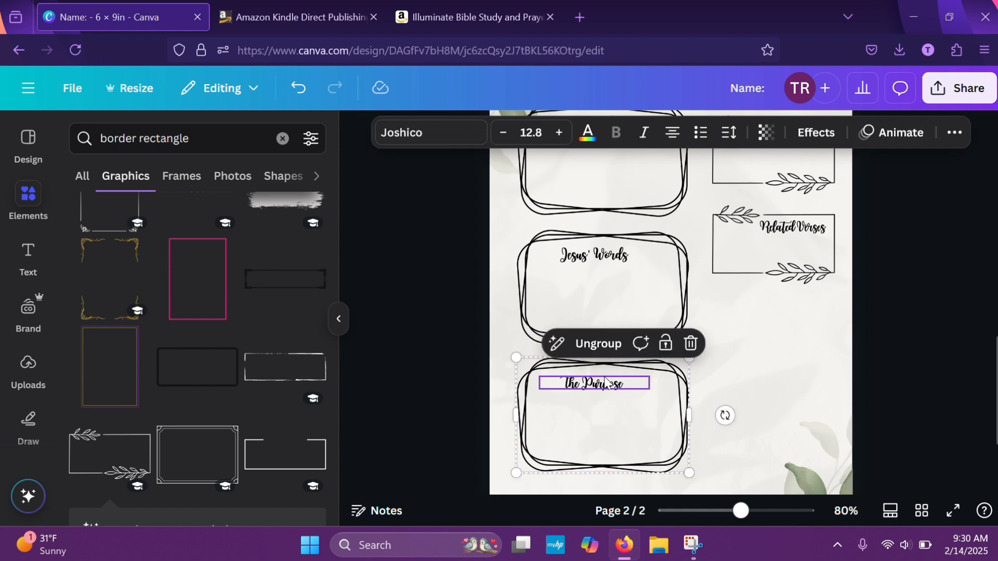
pyautogui.click(559, 133)
pyautogui.click(559, 133)
pyautogui.click(559, 133)
pyautogui.click(559, 133)
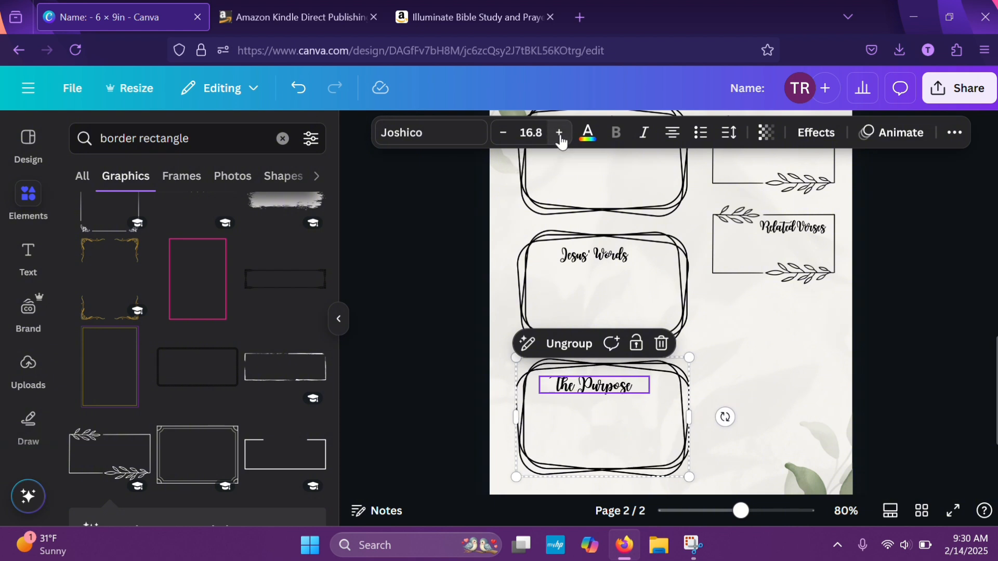
pyautogui.click(531, 133)
pyautogui.write('1')
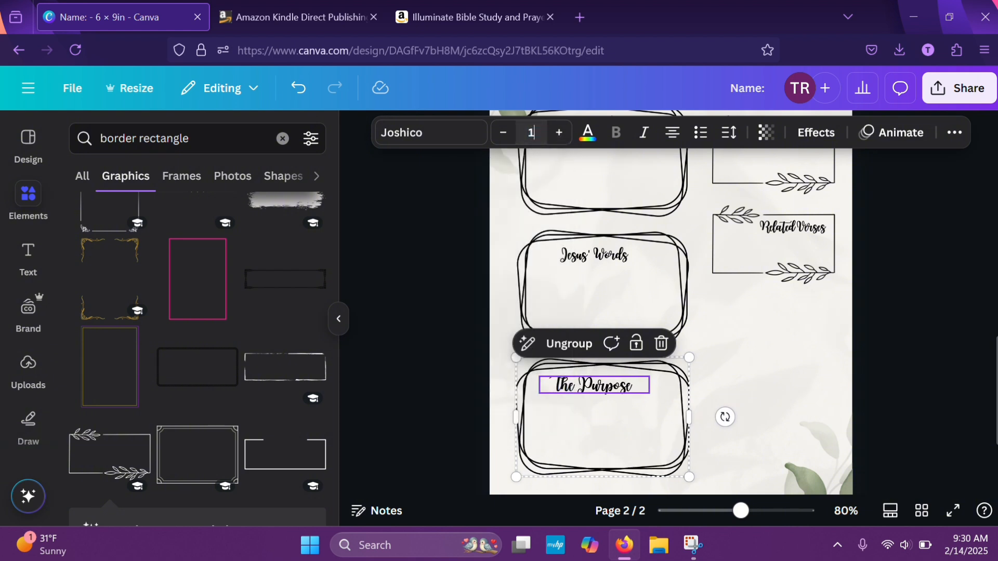
pyautogui.write('5')
pyautogui.press('Return')
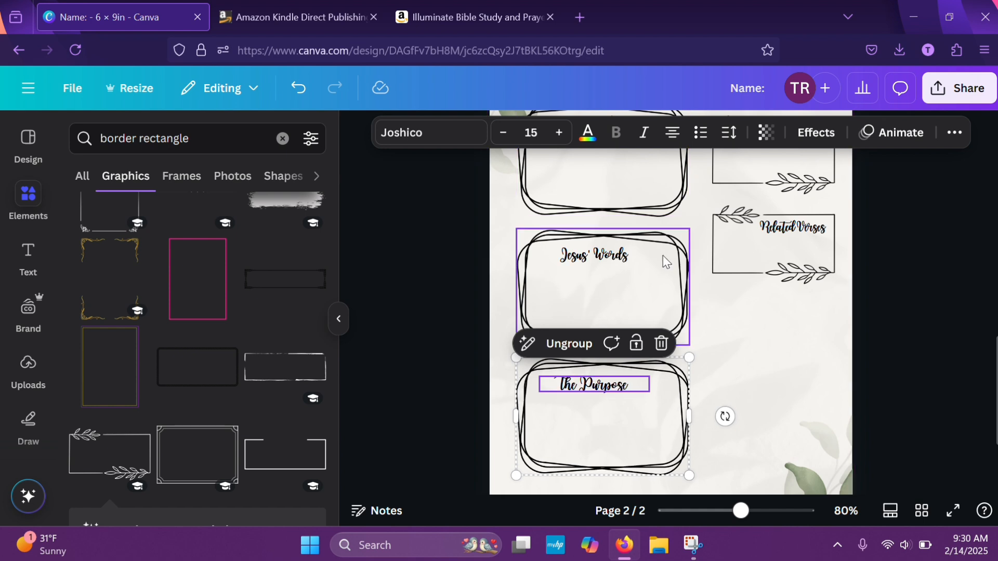
# Change the heading of the lower "Related Verses" leaf-sprig box to "Meaning"
pyautogui.click(819, 229)
pyautogui.doubleClick(818, 229)
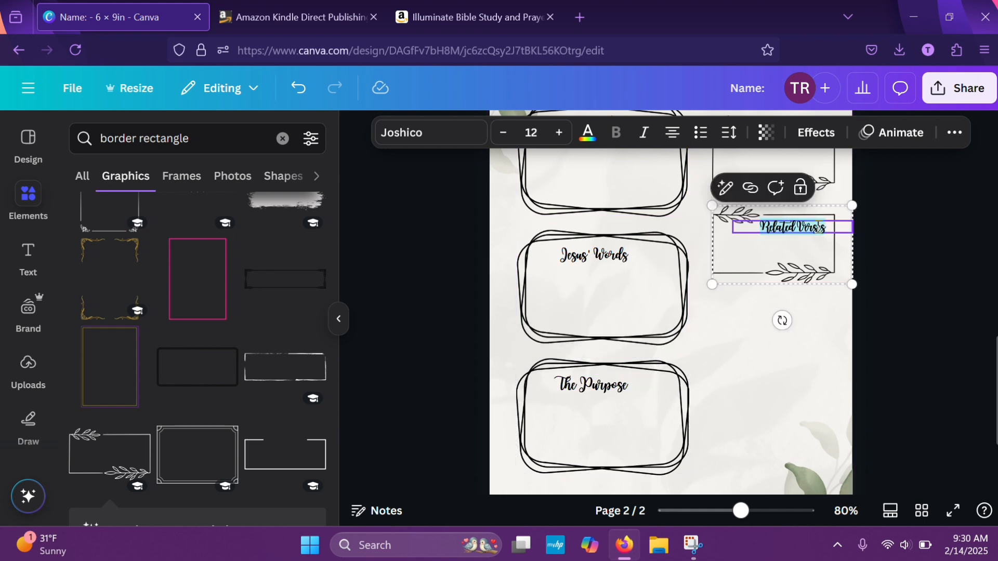
pyautogui.write('Meani')
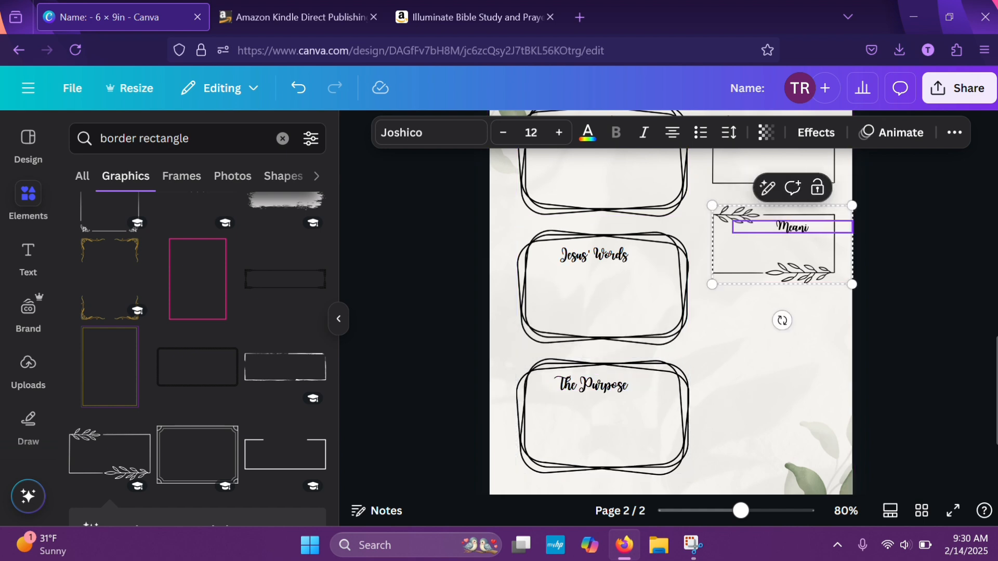
pyautogui.write('ng')
pyautogui.click(928, 298)
# Duplicate the "Meaning" leaf-sprig box and place the copy directly below it, aligned with the boxes above
pyautogui.scroll(2, 928, 299)
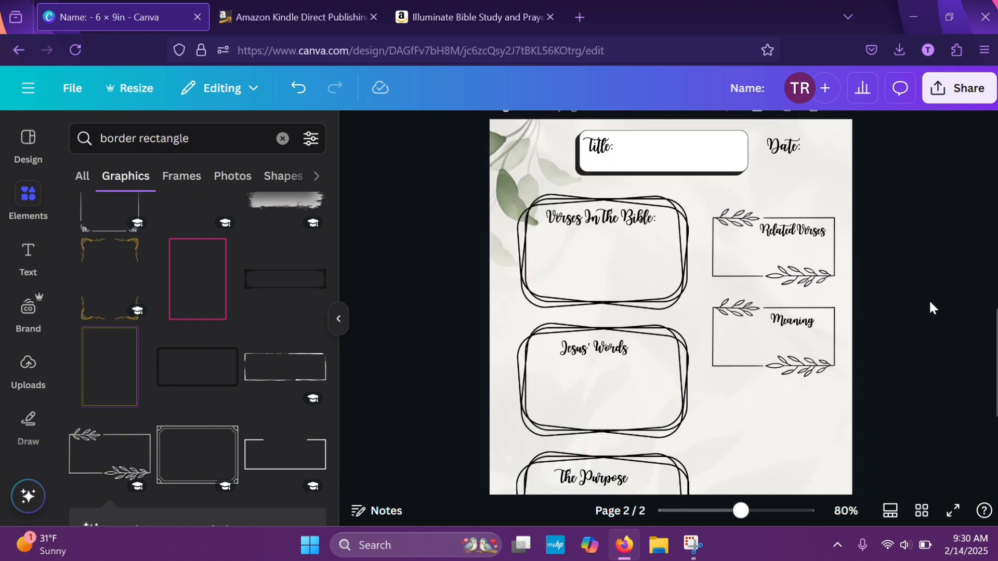
pyautogui.scroll(-2, 930, 307)
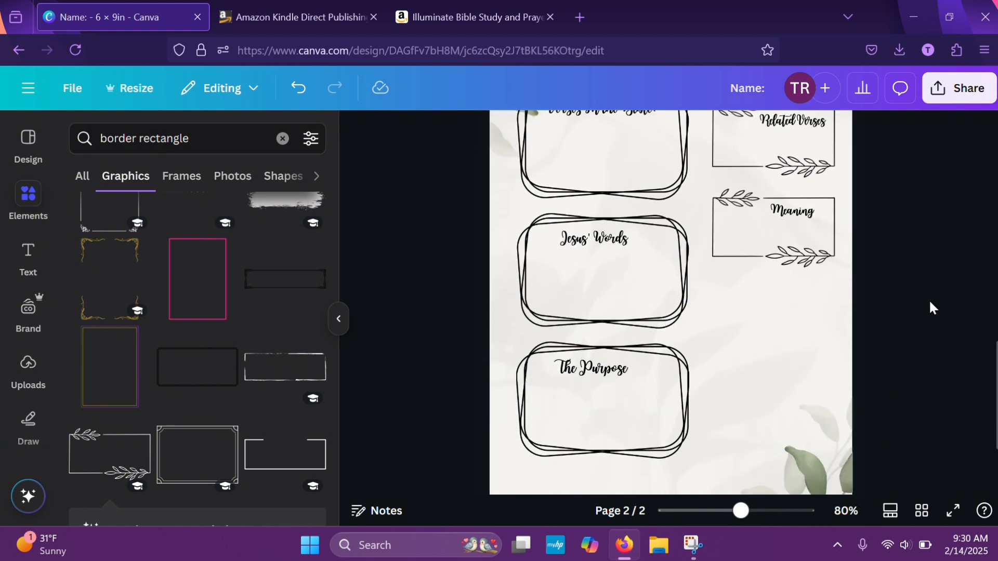
pyautogui.scroll(-2, 764, 358)
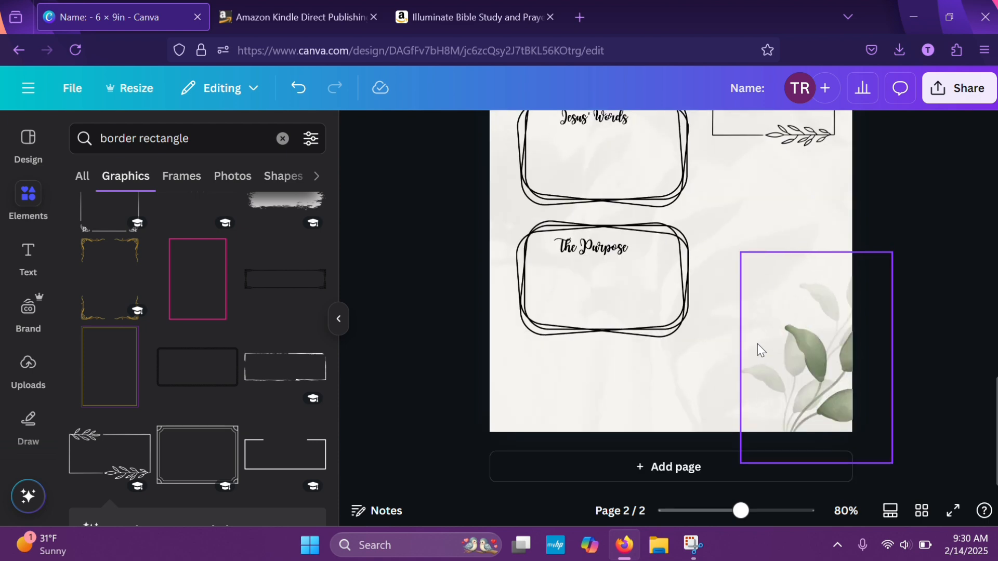
pyautogui.scroll(3, 852, 210)
pyautogui.click(791, 259)
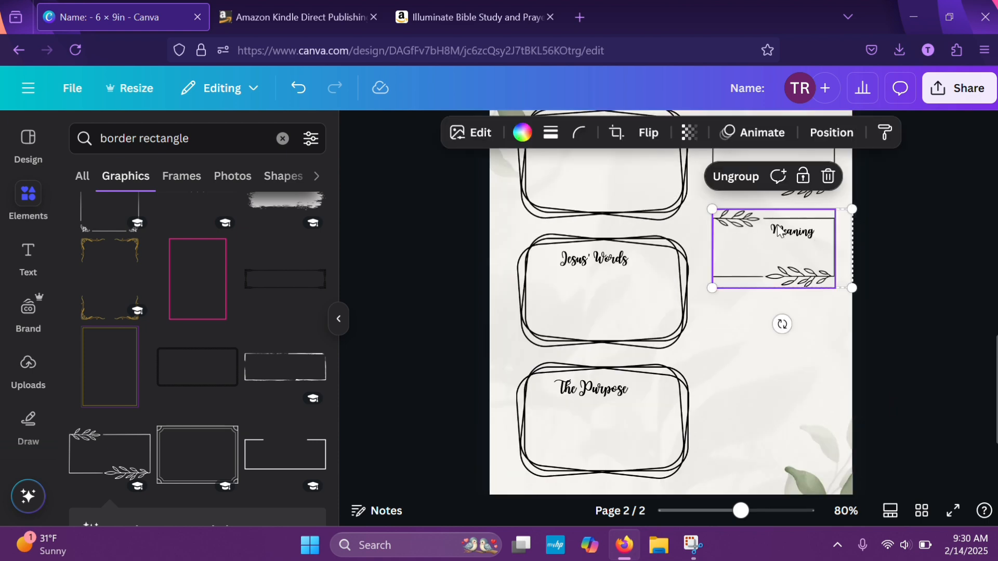
pyautogui.rightClick(802, 246)
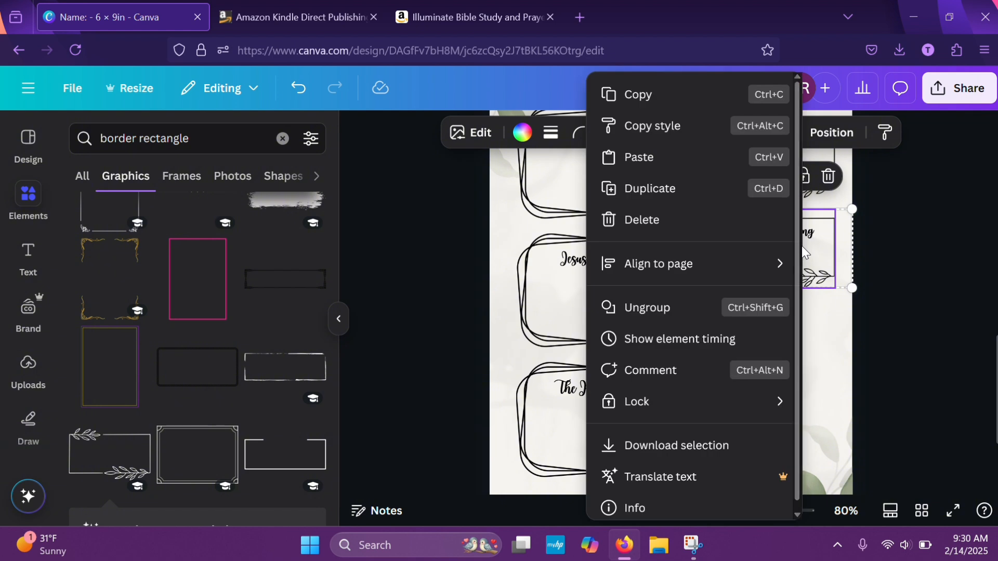
pyautogui.click(632, 189)
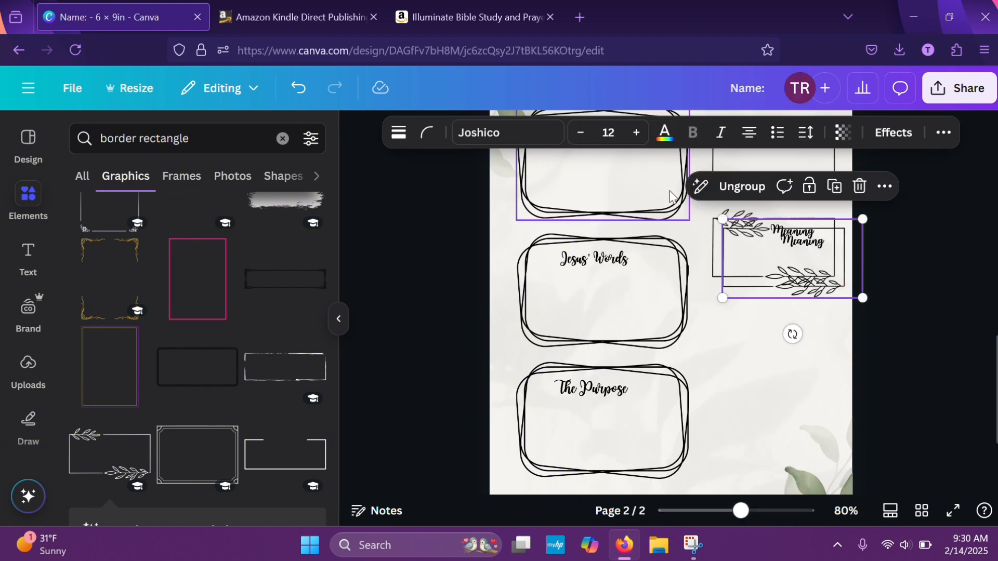
pyautogui.moveTo(787, 281); pyautogui.dragTo(781, 336)
# Change the heading of the lowest leaf-sprig box to "Foreshadow"
pyautogui.click(785, 323)
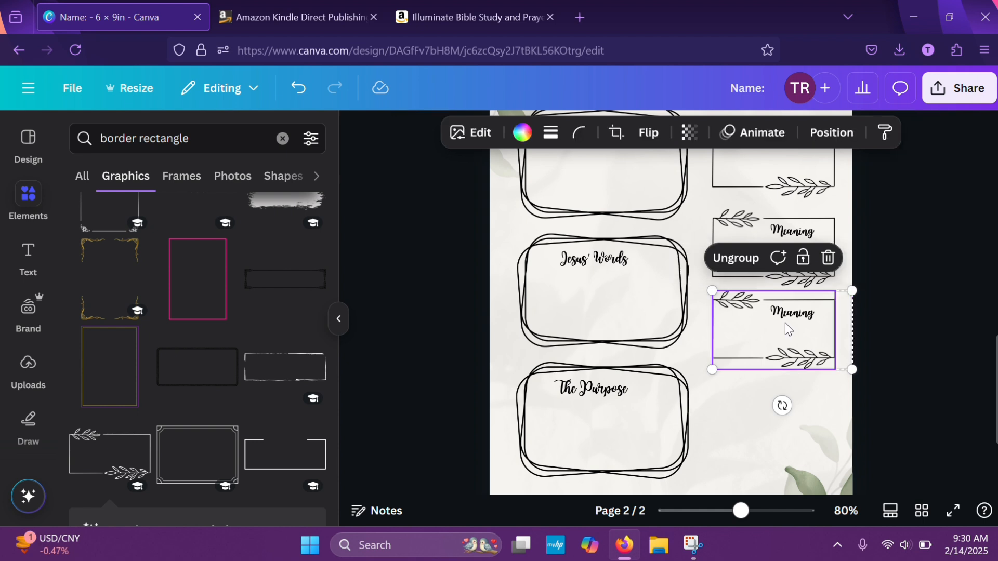
pyautogui.doubleClick(786, 315)
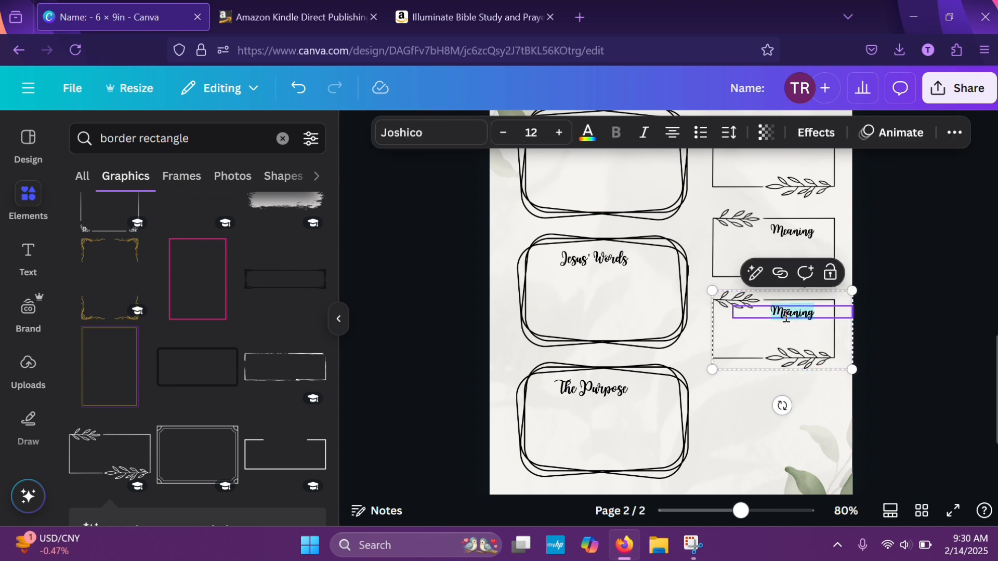
pyautogui.write('Joreshadow')
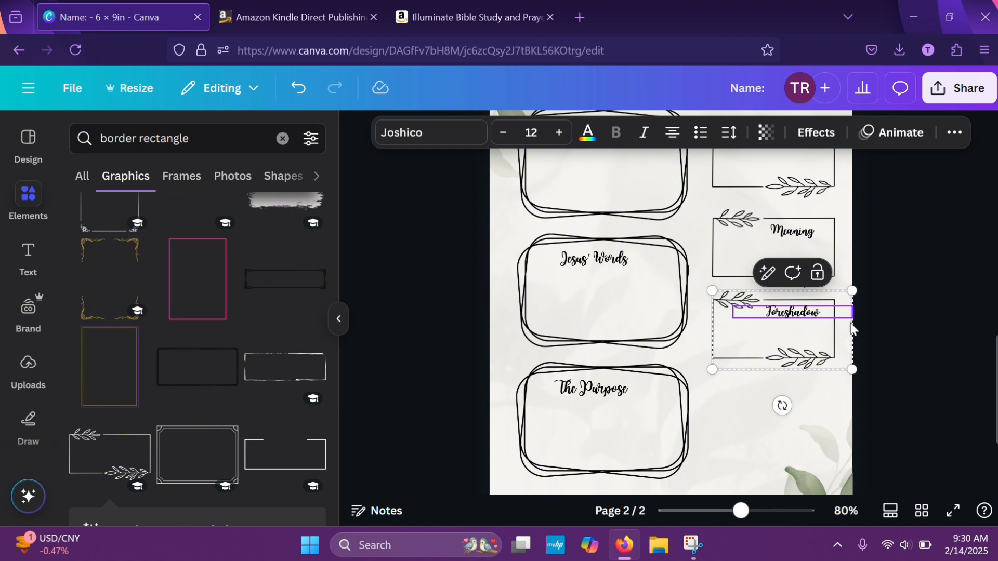
pyautogui.click(901, 330)
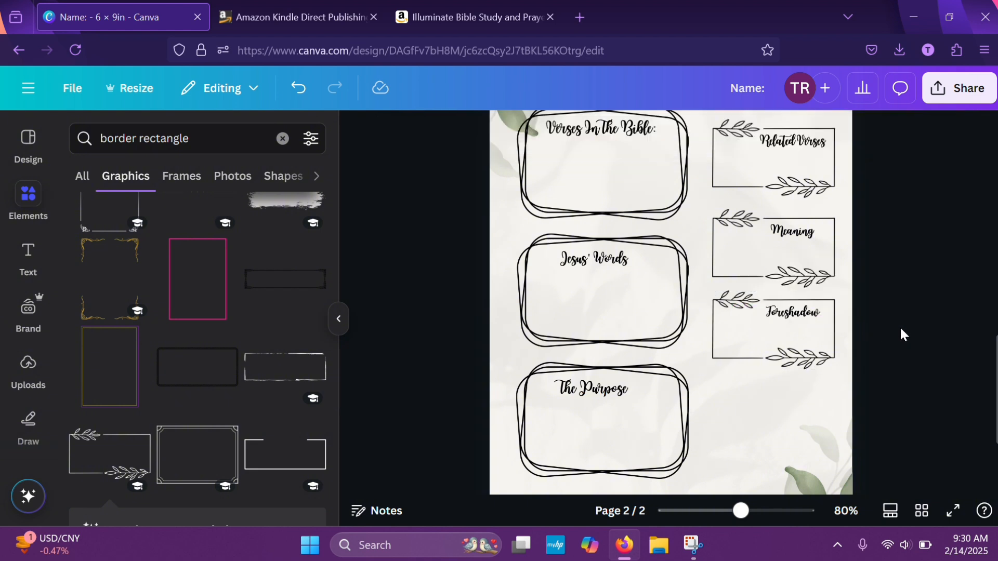
pyautogui.scroll(4, 899, 326)
pyautogui.scroll(-5, 900, 326)
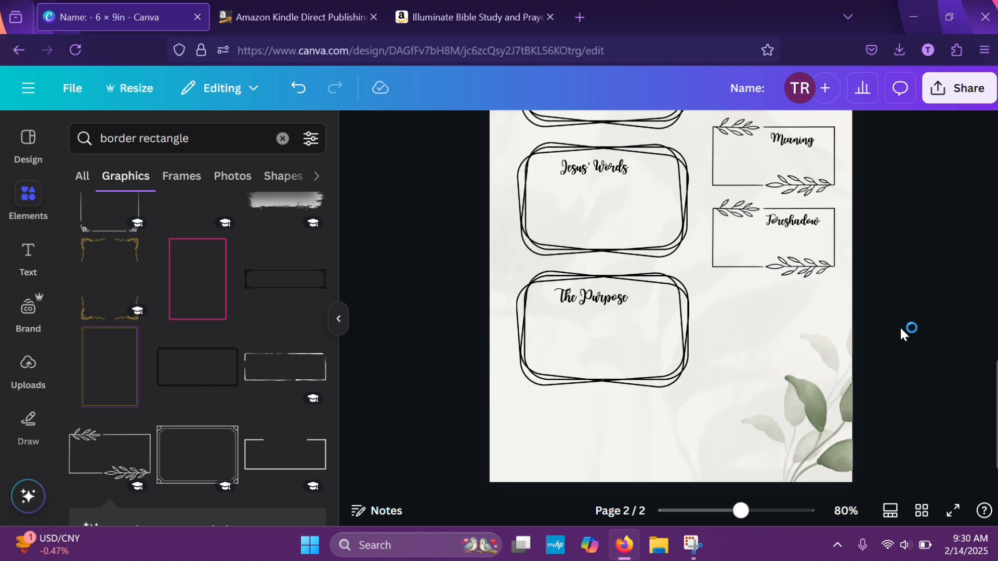
pyautogui.scroll(-1, 900, 326)
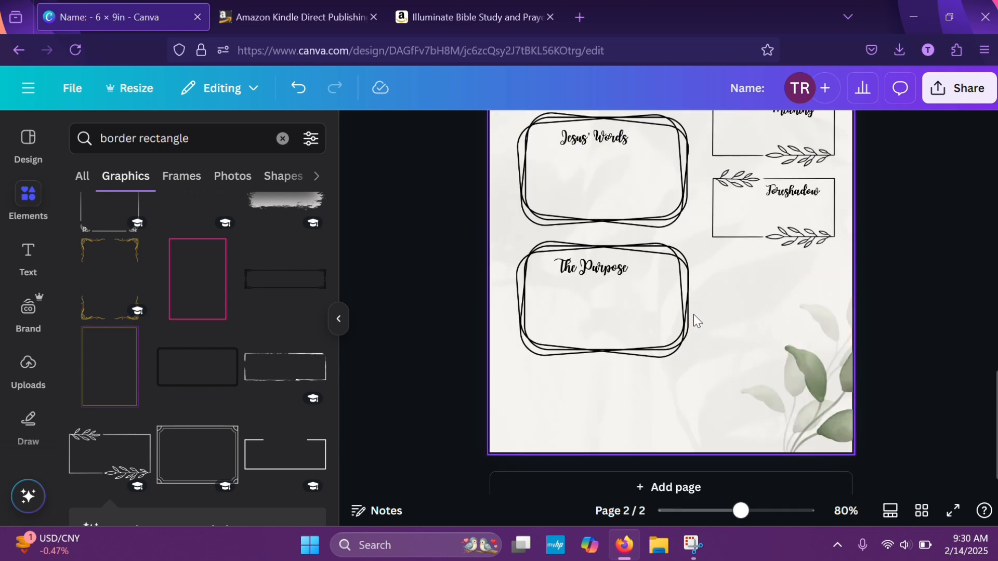
pyautogui.click(658, 320)
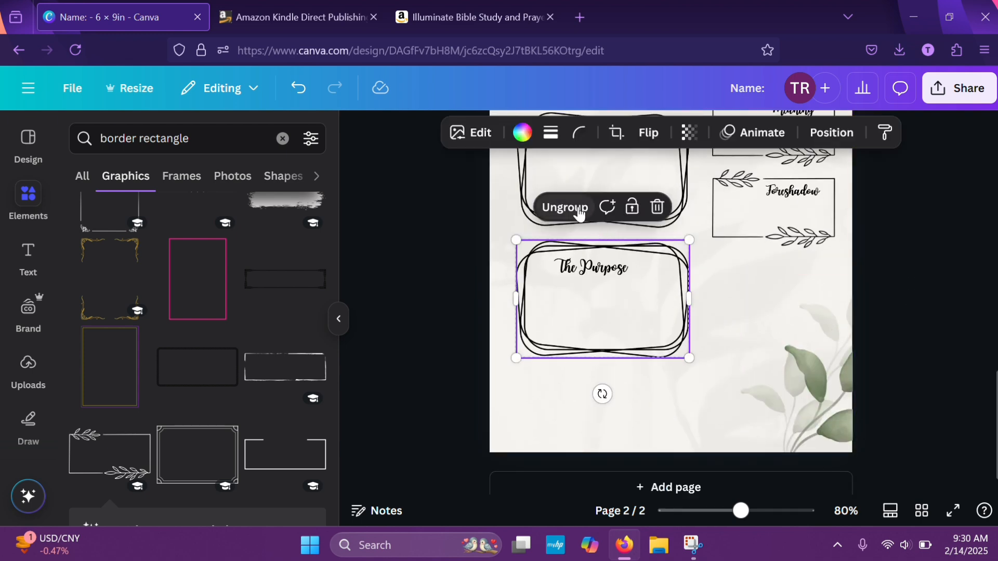
pyautogui.click(709, 289)
# Duplicate the frame around "Verses In The Bible:" and place the copy beside "The Purpose" box, below the "Foreshadow" box
pyautogui.scroll(6, 906, 278)
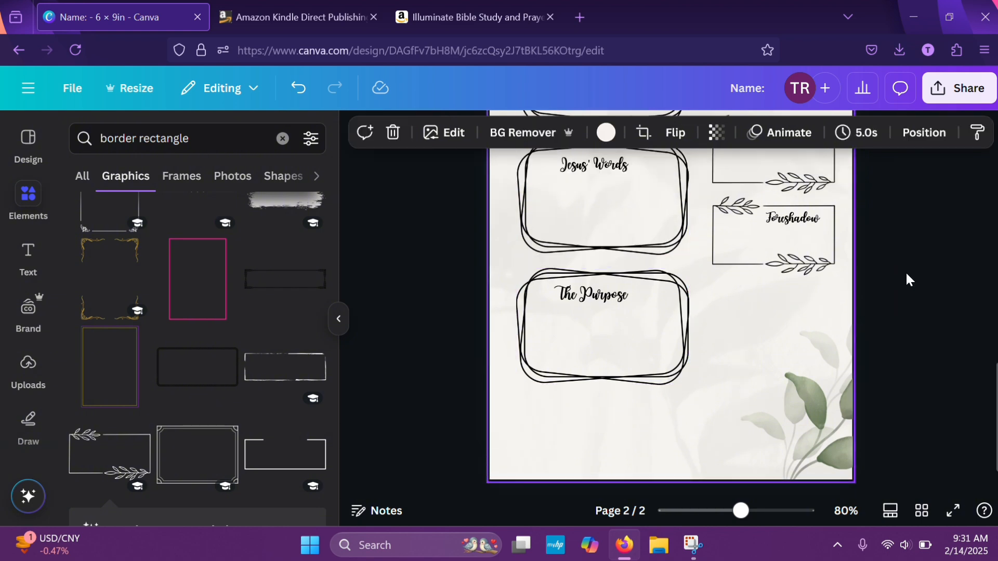
pyautogui.click(643, 364)
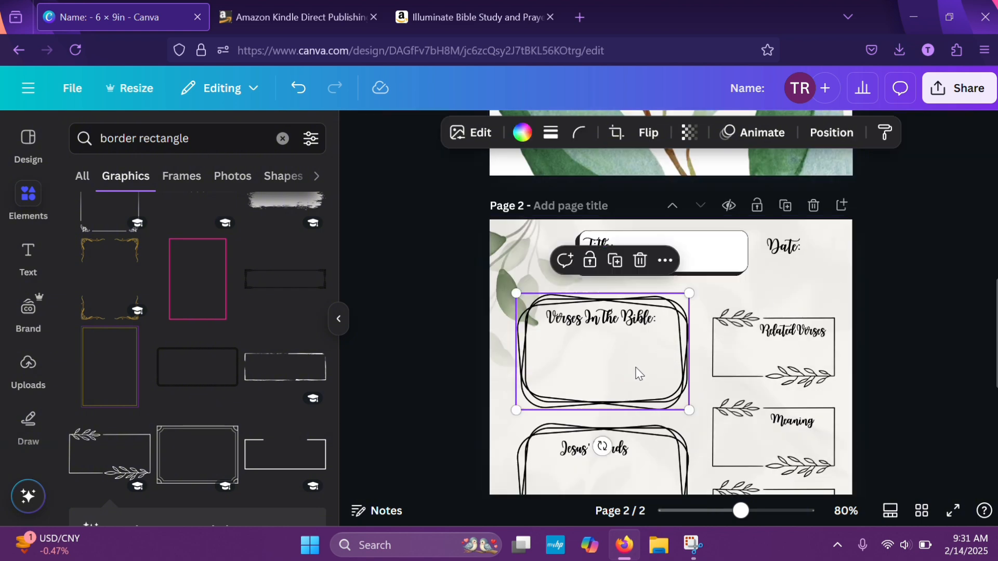
pyautogui.click(602, 261)
pyautogui.scroll(-3, 870, 316)
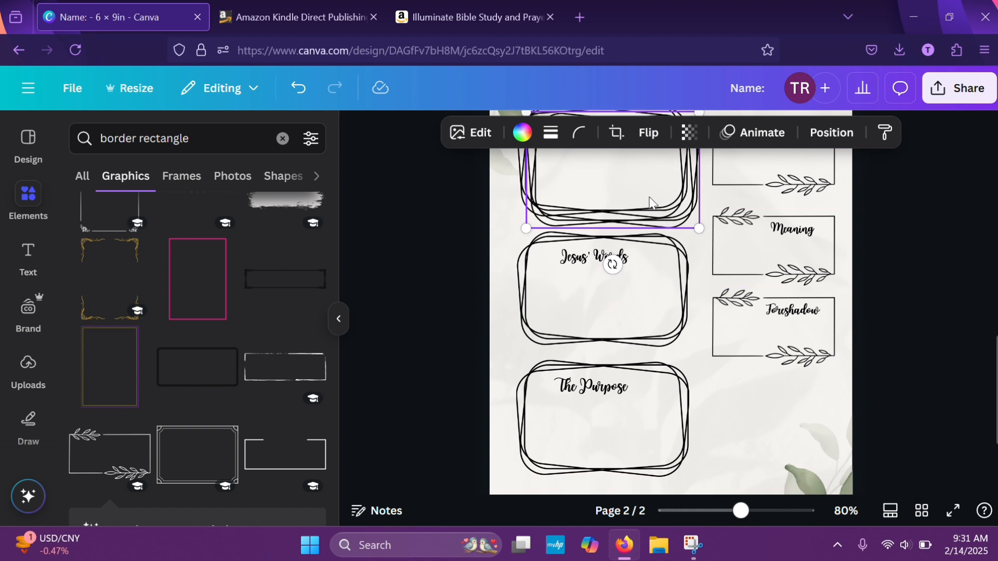
pyautogui.moveTo(652, 208); pyautogui.dragTo(800, 428)
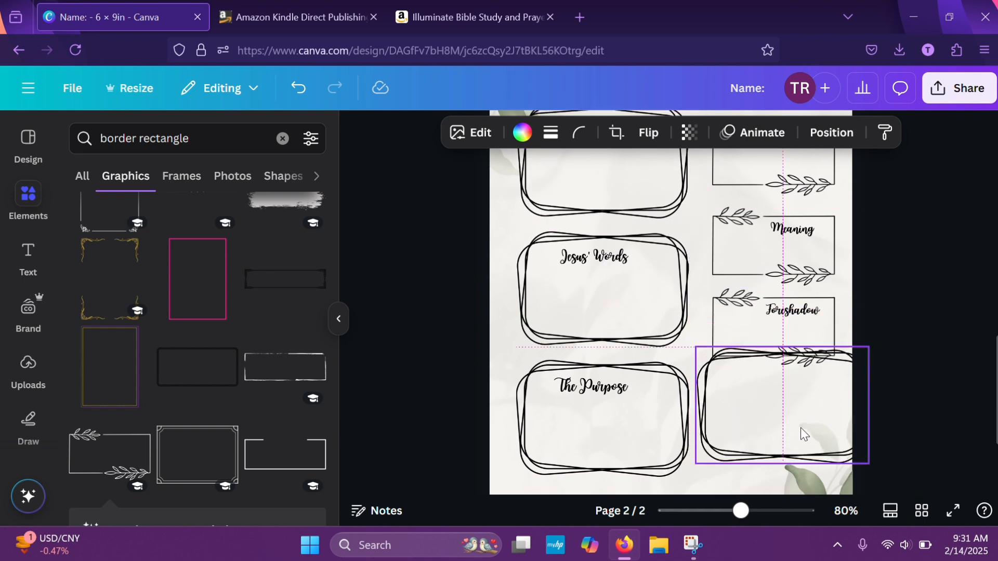
# Rotate the copied frame 90° to portrait orientation, fit it below the "Foreshadow" box, and enlarge it slightly
pyautogui.scroll(-3, 878, 258)
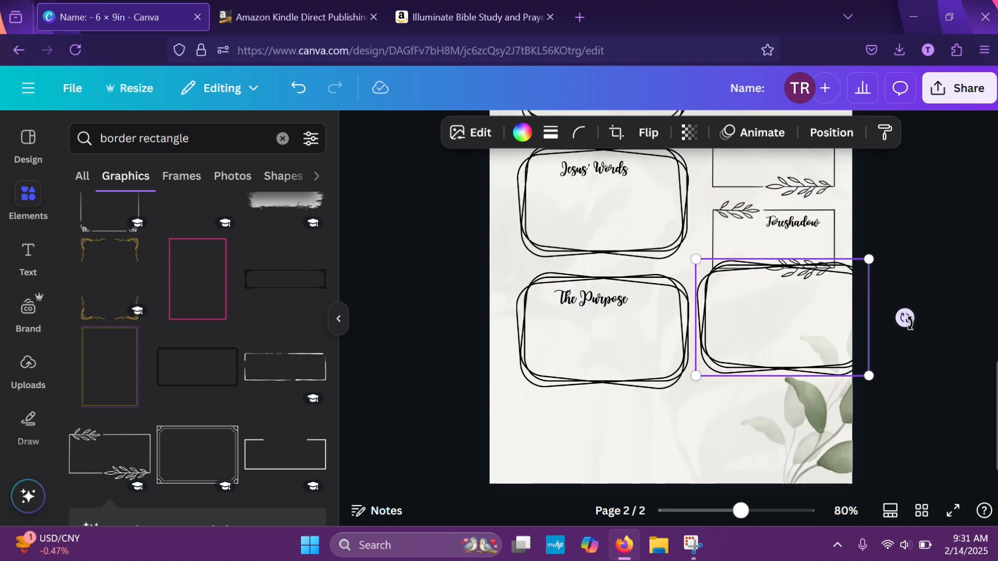
pyautogui.moveTo(904, 318); pyautogui.dragTo(784, 460)
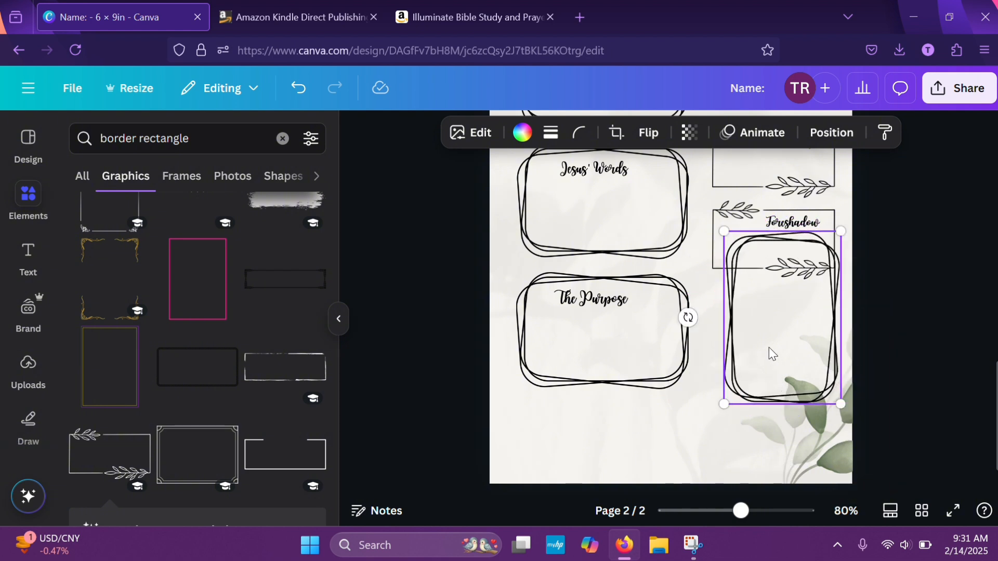
pyautogui.moveTo(762, 345); pyautogui.dragTo(752, 388)
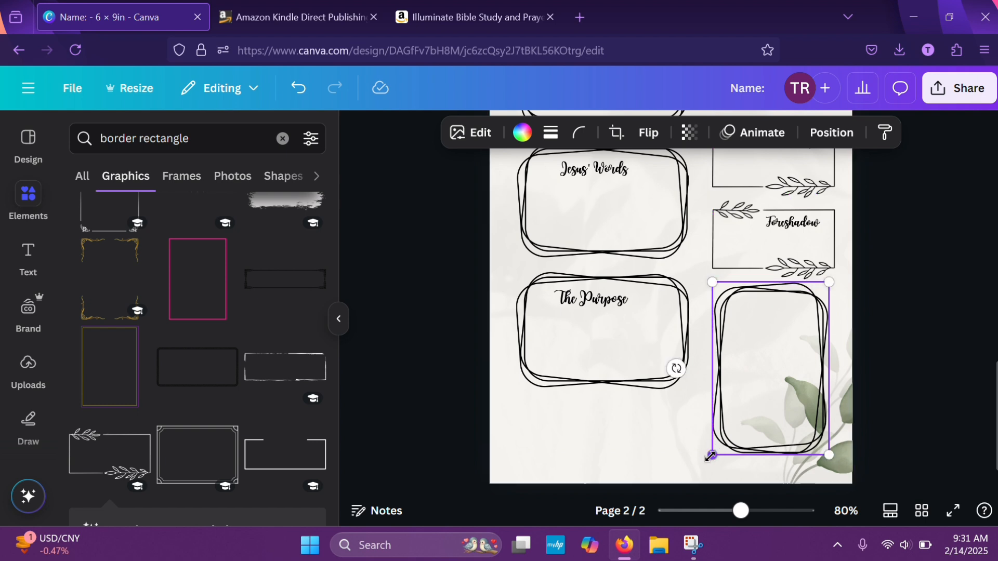
pyautogui.moveTo(708, 466); pyautogui.dragTo(709, 470)
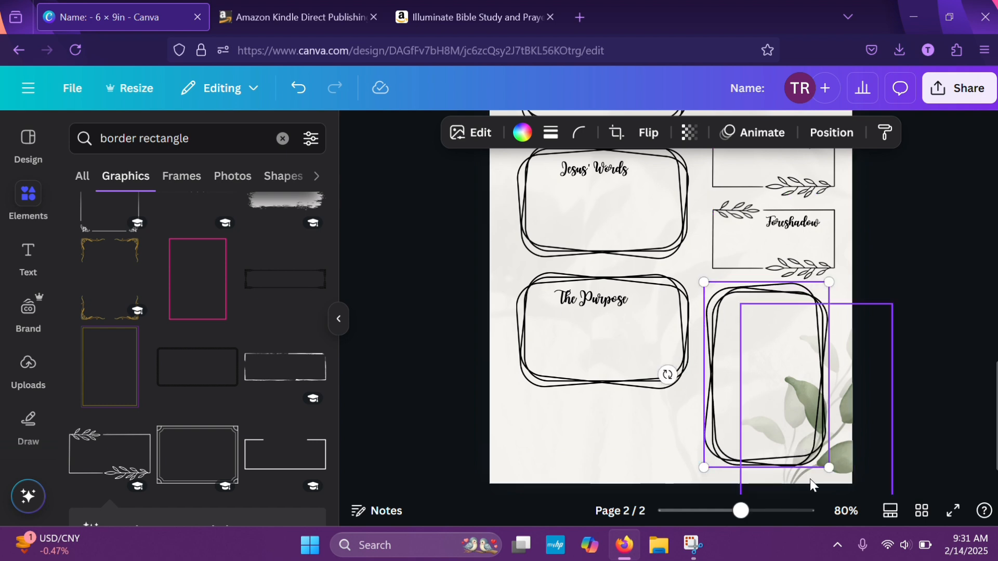
pyautogui.moveTo(827, 467); pyautogui.dragTo(839, 474)
pyautogui.click(970, 401)
pyautogui.scroll(3, 971, 401)
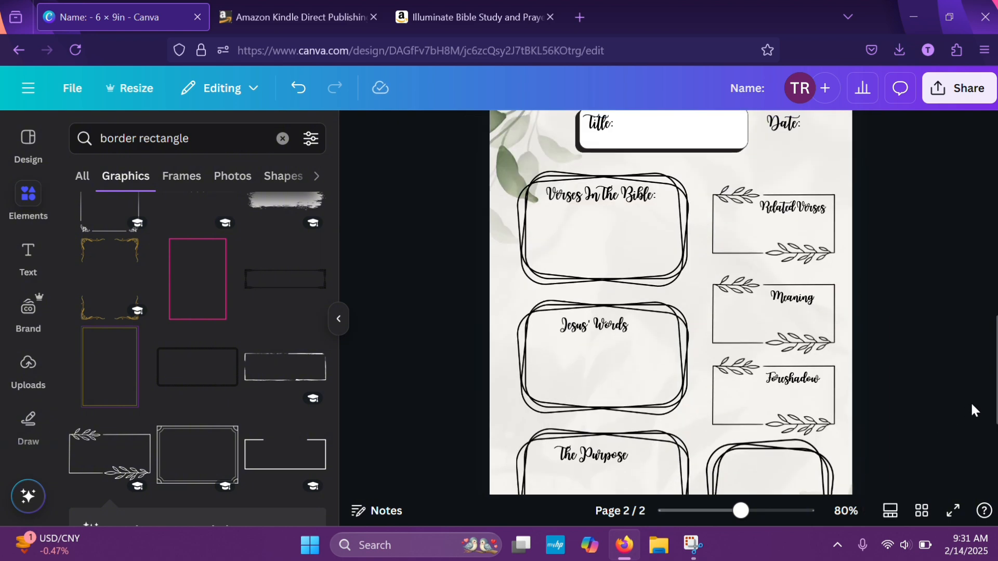
pyautogui.scroll(-1, 971, 405)
pyautogui.click(800, 269)
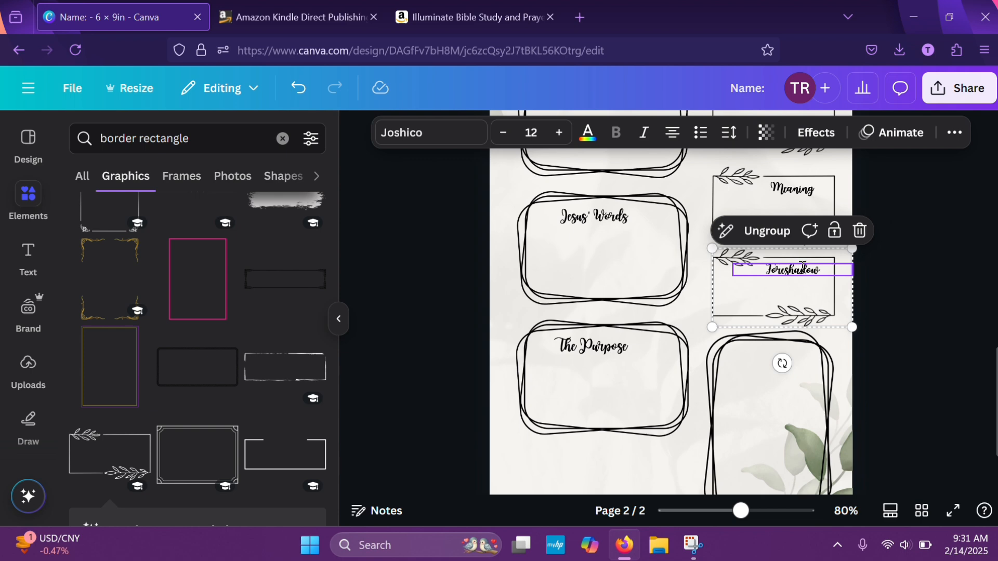
pyautogui.click(930, 295)
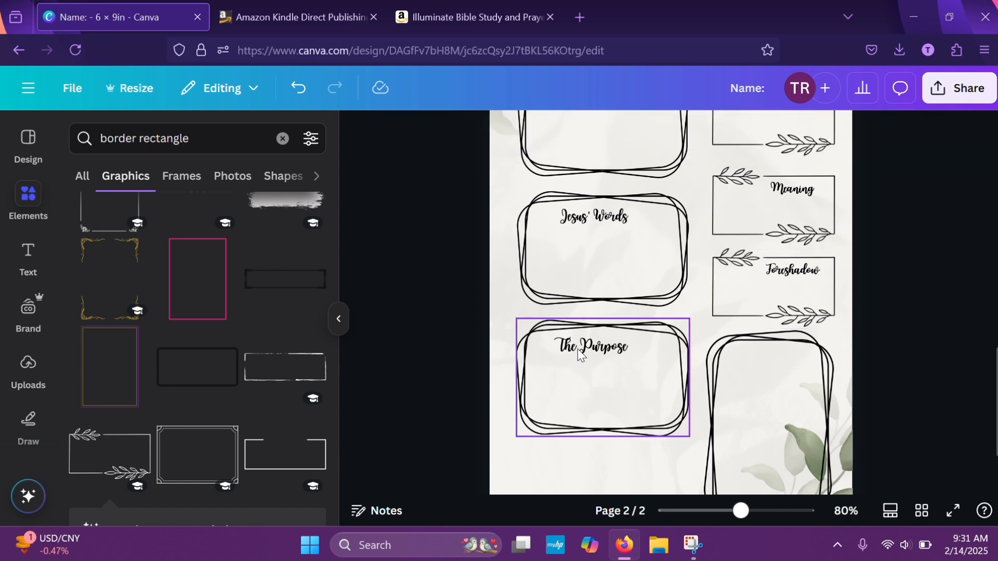
# Duplicate the "Verses In The Bible:" heading and place the copy inside the top of the portrait frame
pyautogui.scroll(5, 611, 195)
pyautogui.click(600, 229)
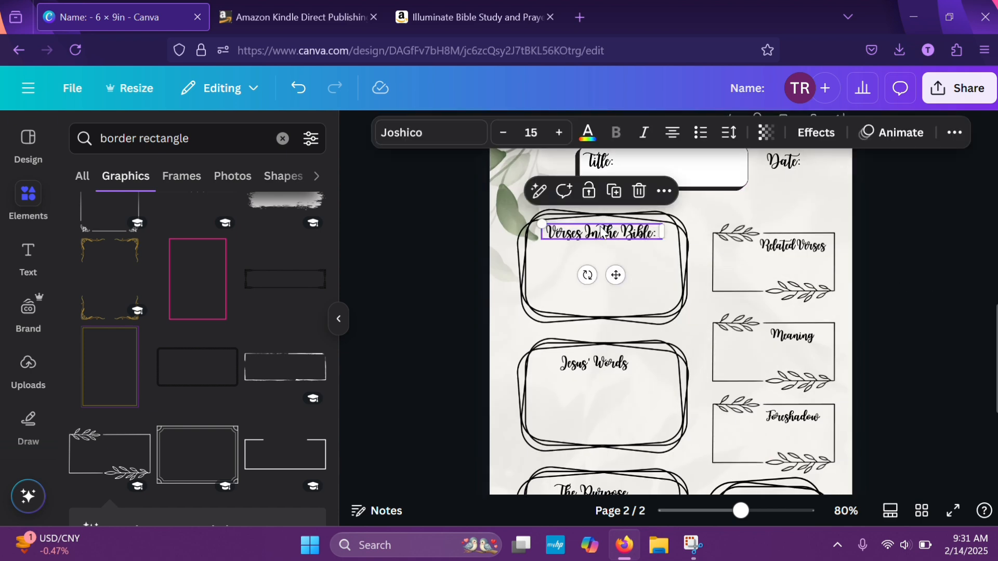
pyautogui.click(613, 192)
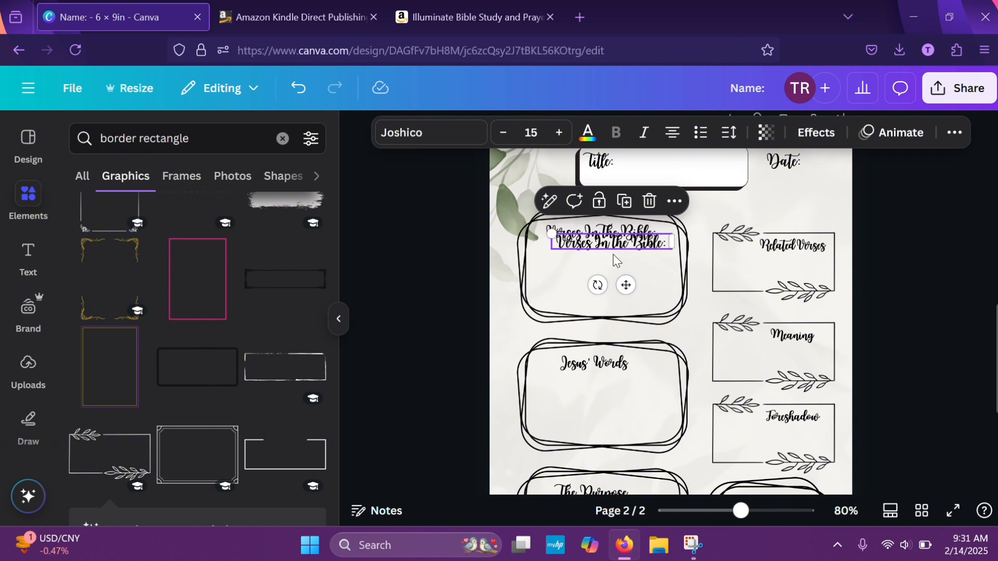
pyautogui.moveTo(613, 254); pyautogui.dragTo(767, 486)
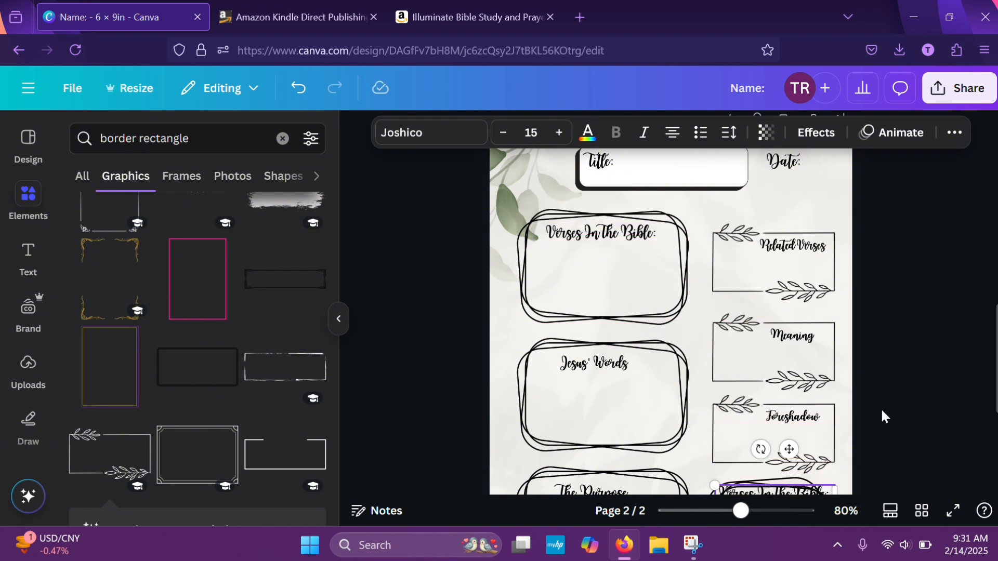
pyautogui.scroll(-3, 880, 407)
pyautogui.moveTo(773, 417); pyautogui.dragTo(774, 431)
# Change the heading in the portrait frame to "Notes" and centre it within the frame
pyautogui.doubleClick(773, 429)
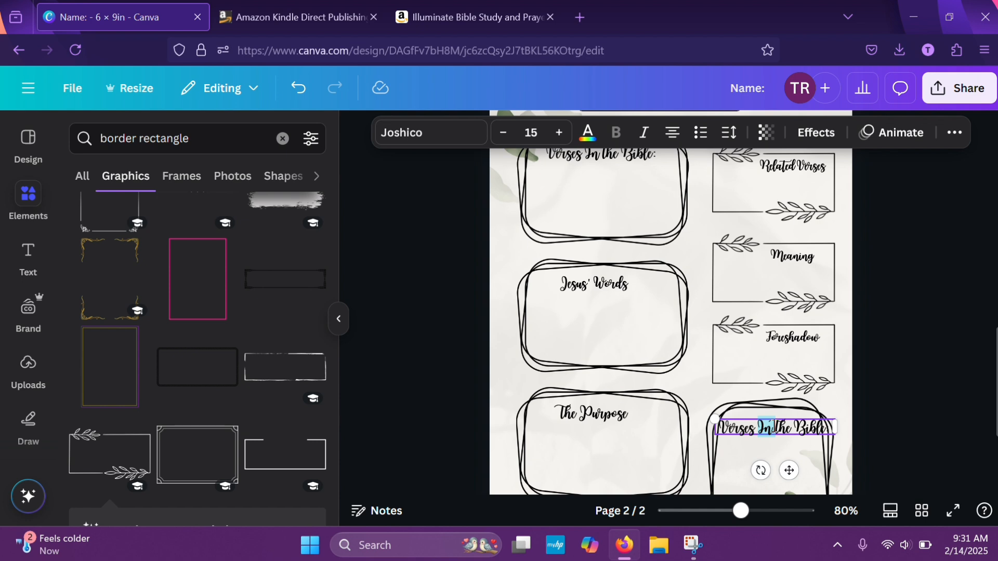
pyautogui.tripleClick(774, 429)
pyautogui.write('Notes')
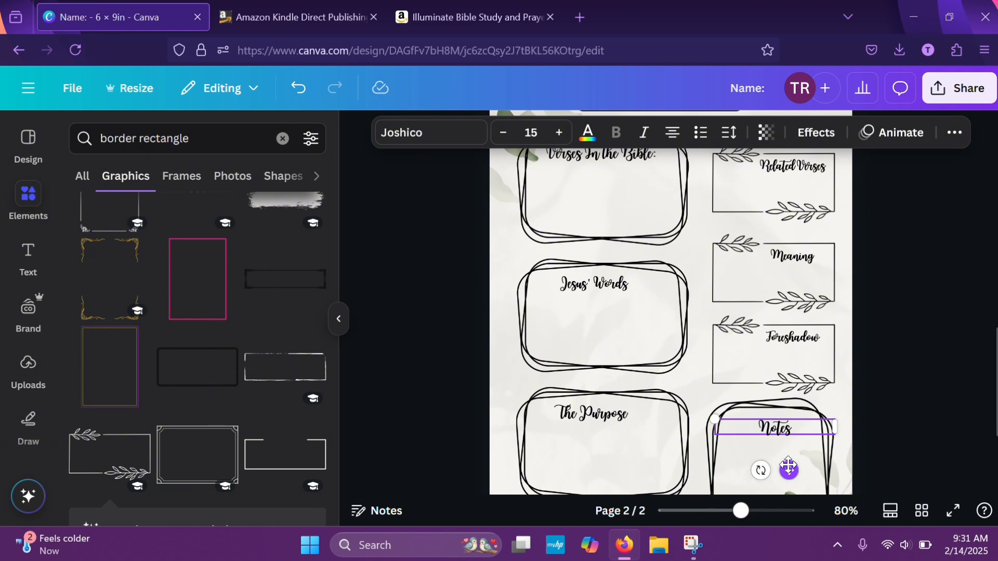
pyautogui.moveTo(789, 470); pyautogui.dragTo(774, 461)
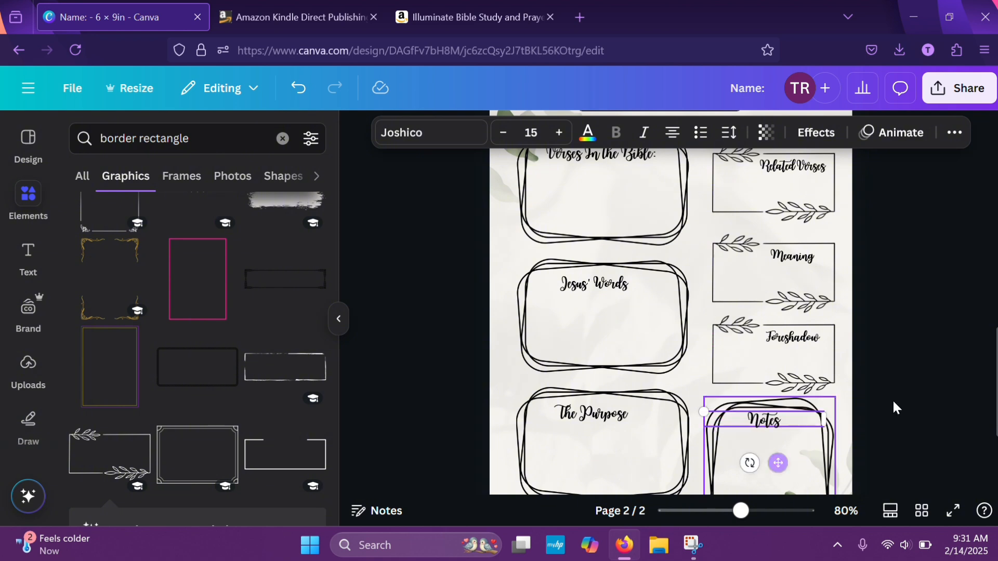
pyautogui.click(928, 394)
# Duplicate the "Foreshadow" leaf-sprig box, place the copy below "The Purpose" frame, and enlarge it slightly
pyautogui.scroll(-5, 928, 393)
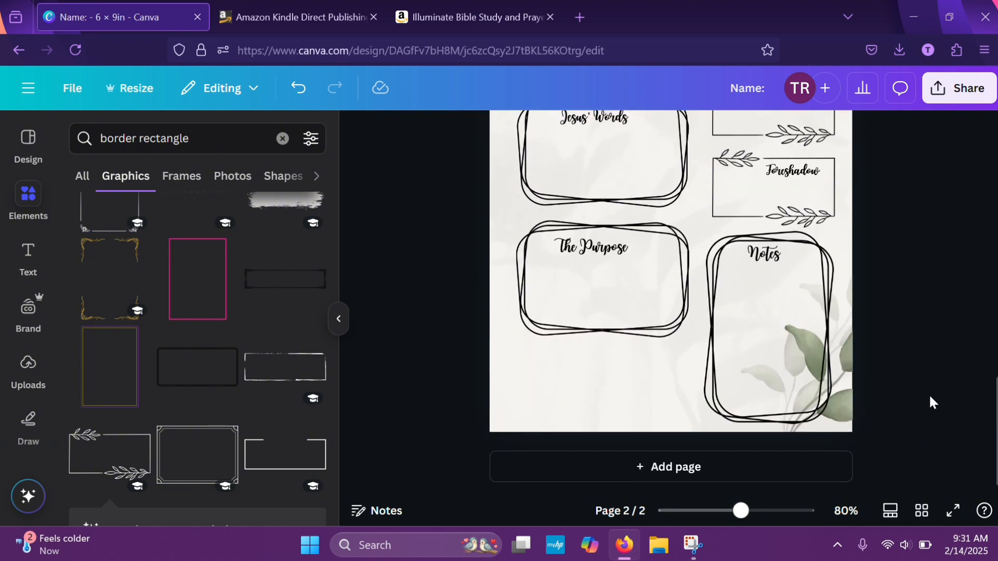
pyautogui.scroll(4, 928, 394)
pyautogui.scroll(2, 928, 402)
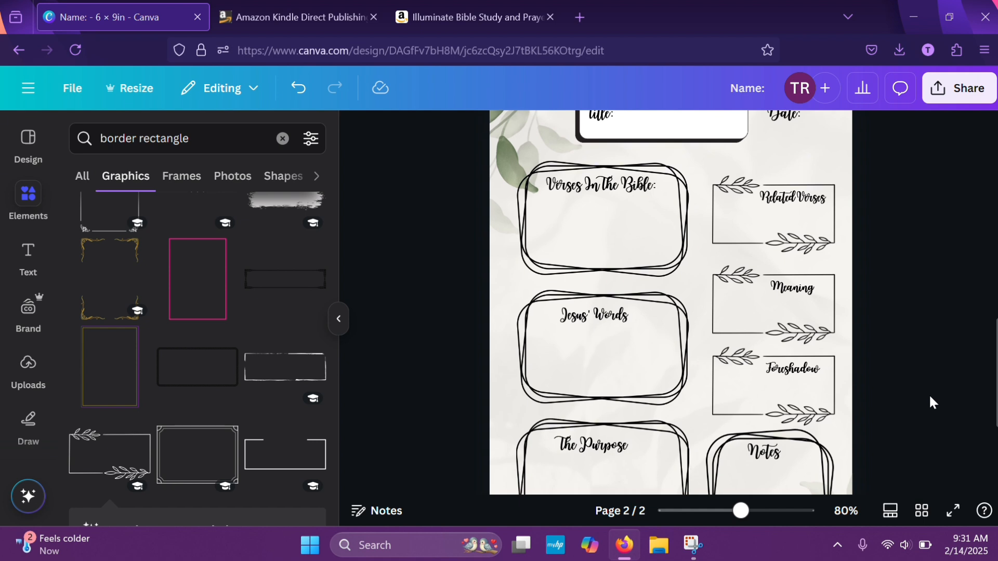
pyautogui.click(782, 377)
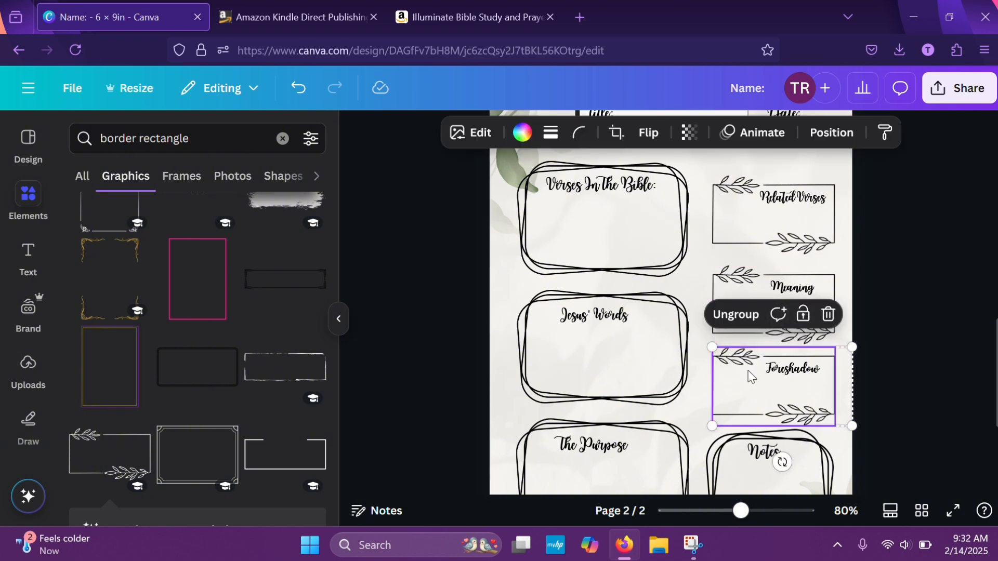
pyautogui.rightClick(753, 390)
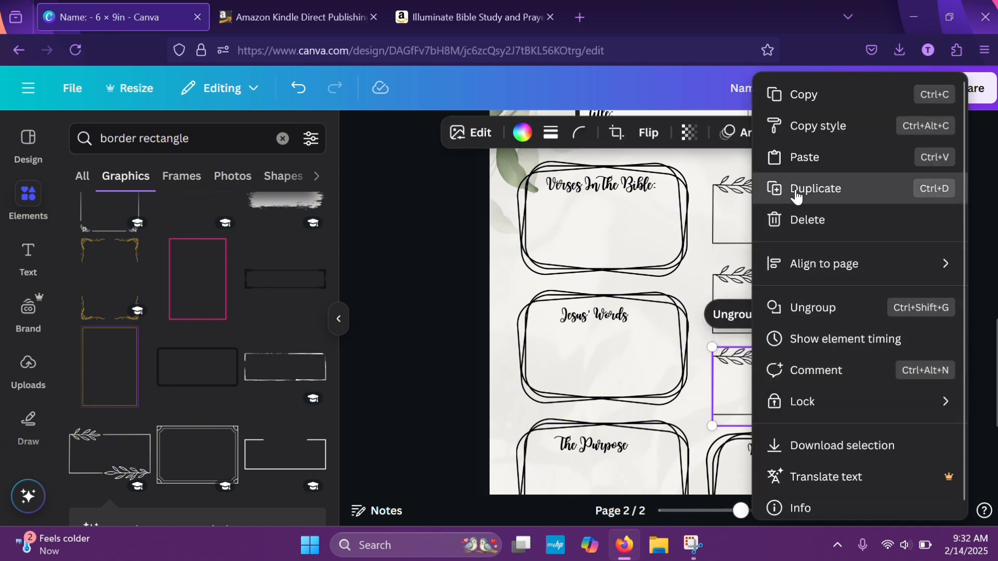
pyautogui.click(771, 188)
pyautogui.scroll(-3, 831, 312)
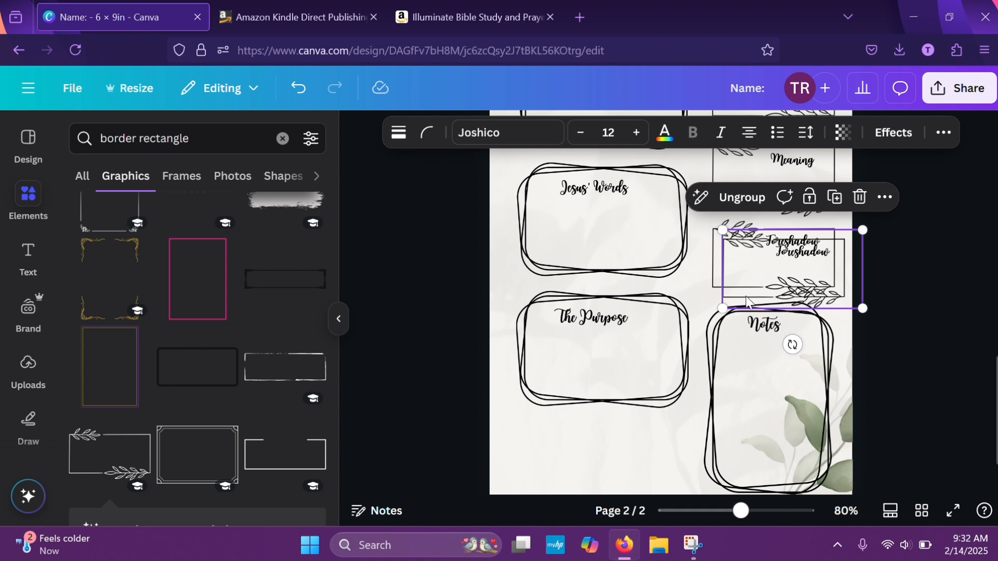
pyautogui.moveTo(746, 300); pyautogui.dragTo(595, 445)
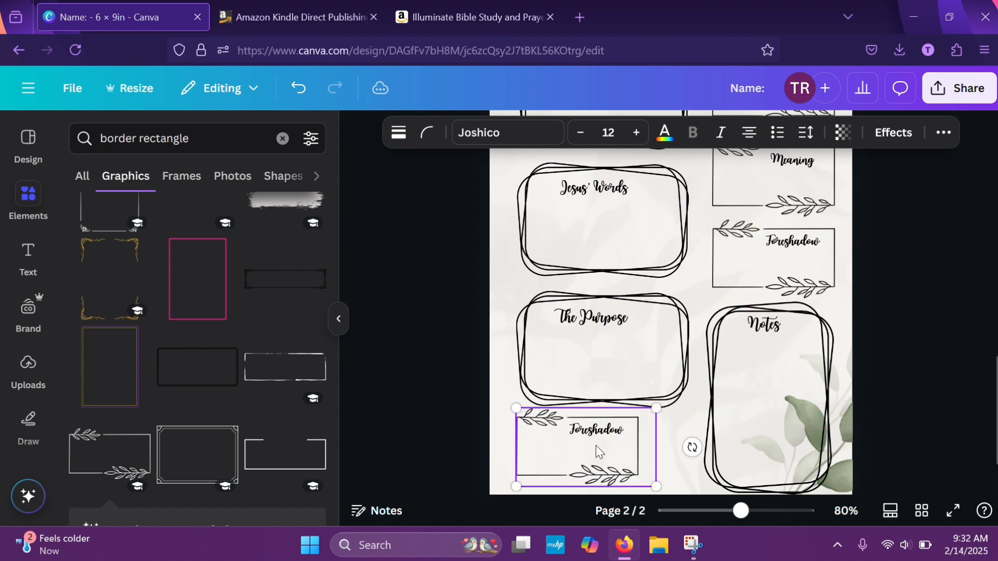
pyautogui.moveTo(657, 485); pyautogui.dragTo(674, 485)
pyautogui.moveTo(620, 461)
pyautogui.mouseDown()
pyautogui.moveTo(634, 453)
pyautogui.moveTo(634, 463)
pyautogui.mouseUp()
# Change the heading of the leaf-sprig box below "The Purpose" to "More Notes"
pyautogui.doubleClick(626, 438)
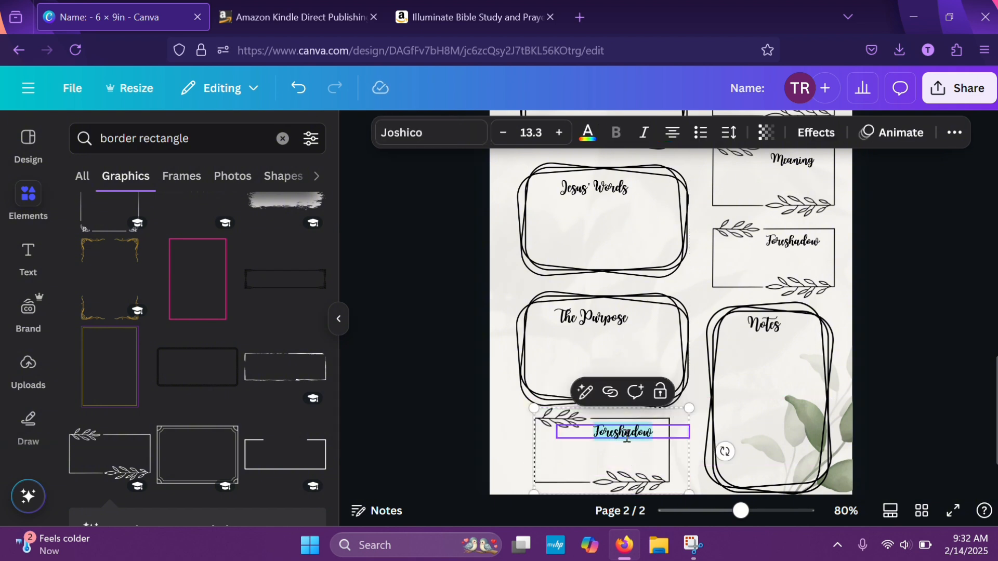
pyautogui.write('More')
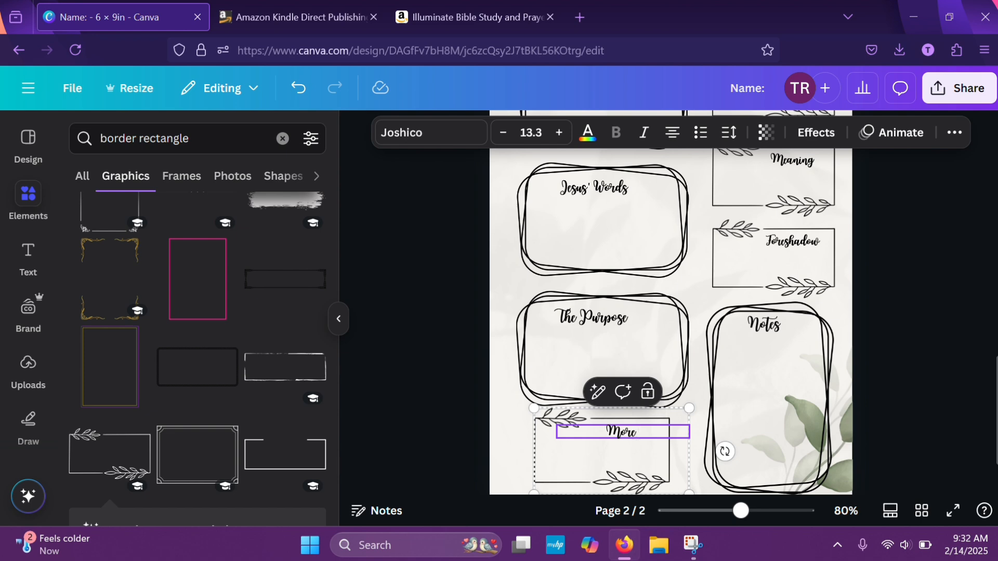
pyautogui.write(' Notes')
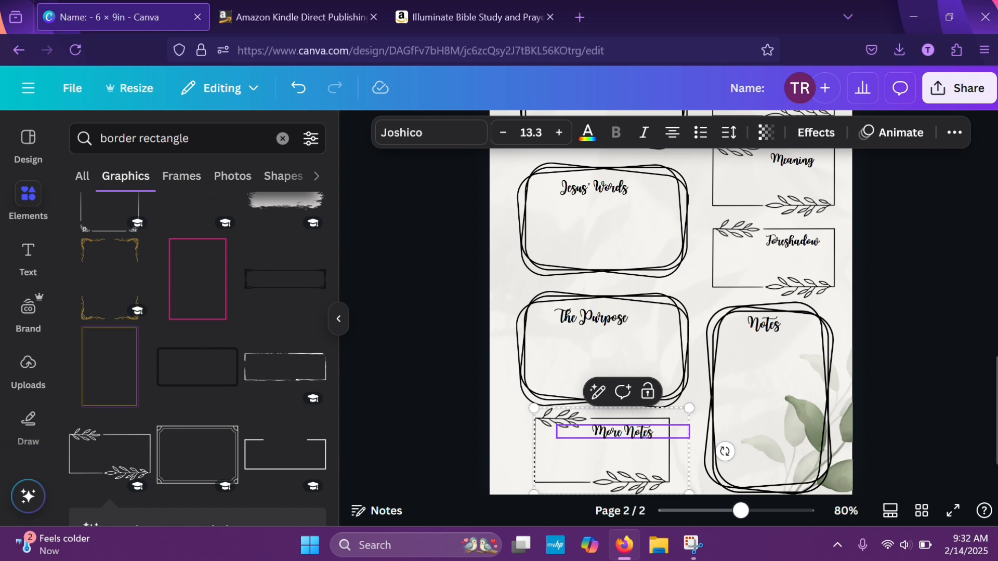
pyautogui.click(904, 391)
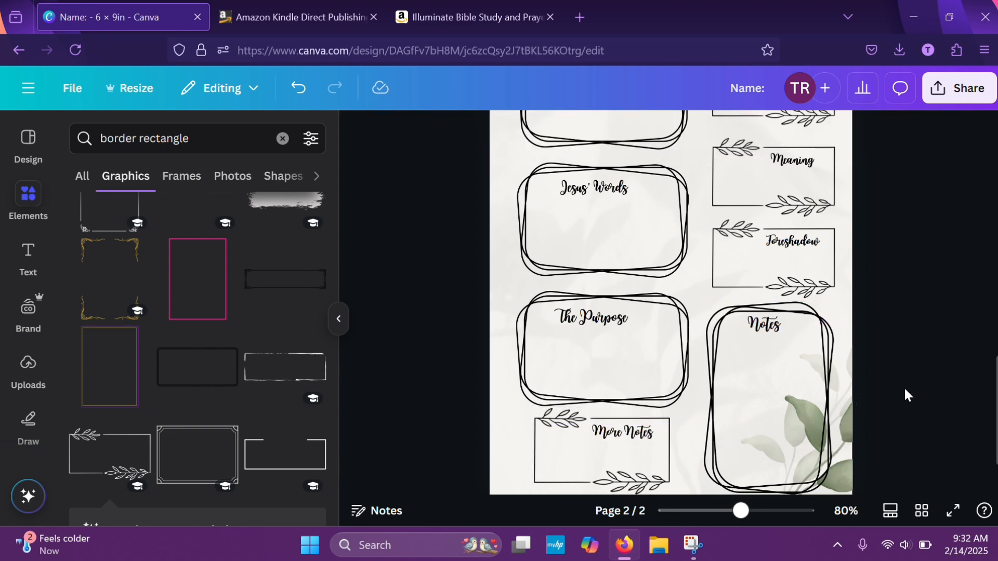
pyautogui.scroll(-5, 903, 386)
pyautogui.scroll(2, 903, 386)
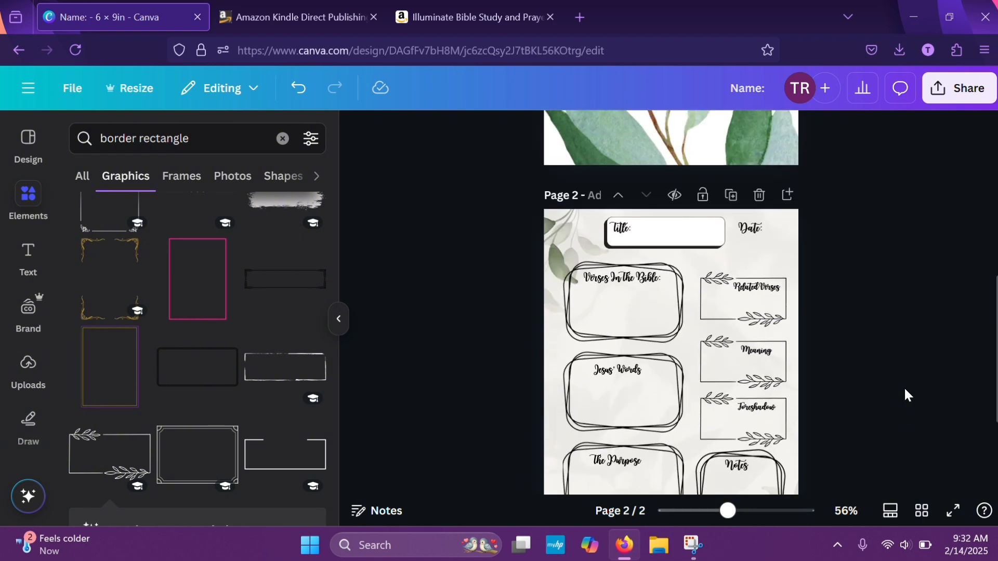
pyautogui.scroll(-2, 903, 387)
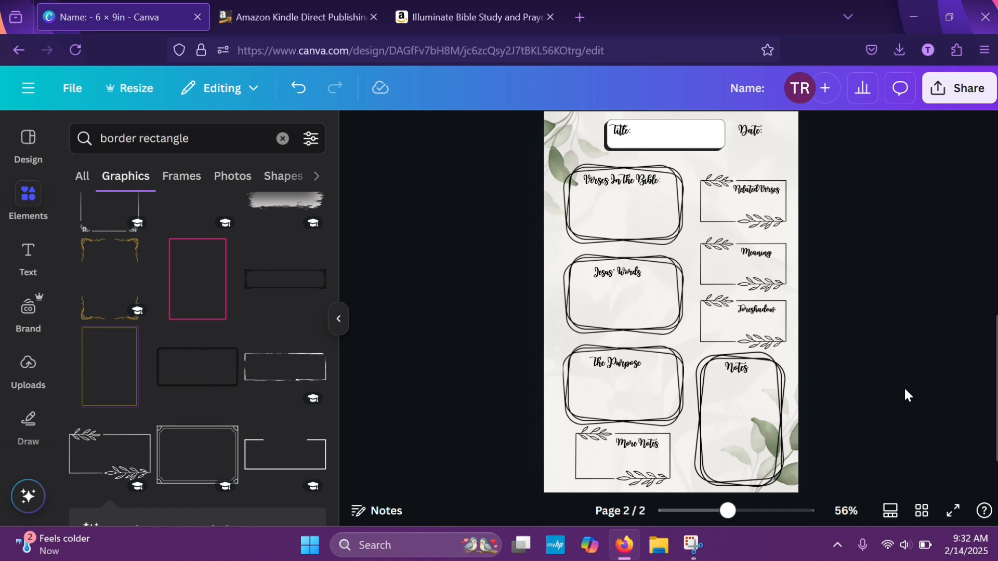
pyautogui.scroll(10, 905, 395)
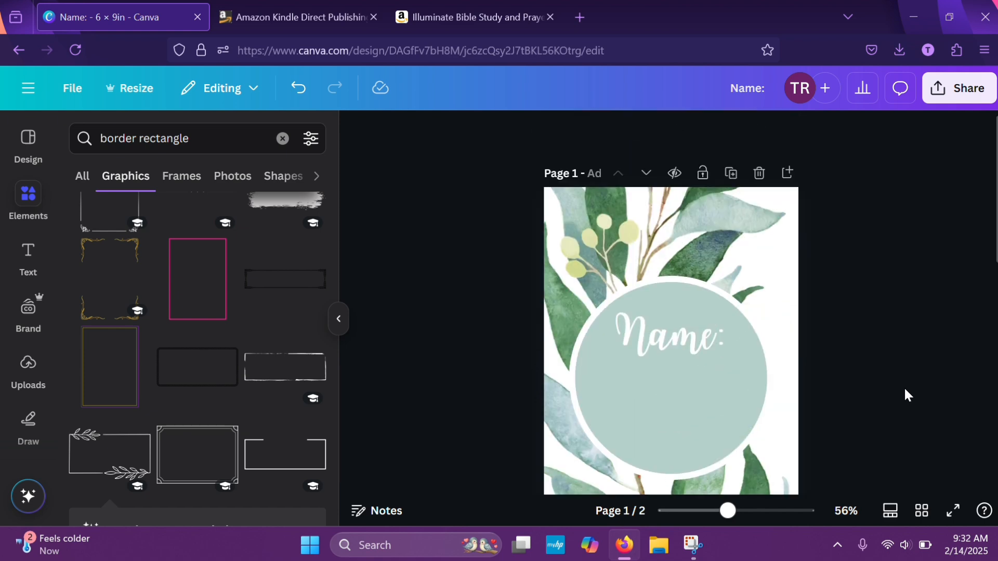
pyautogui.scroll(-5, 905, 395)
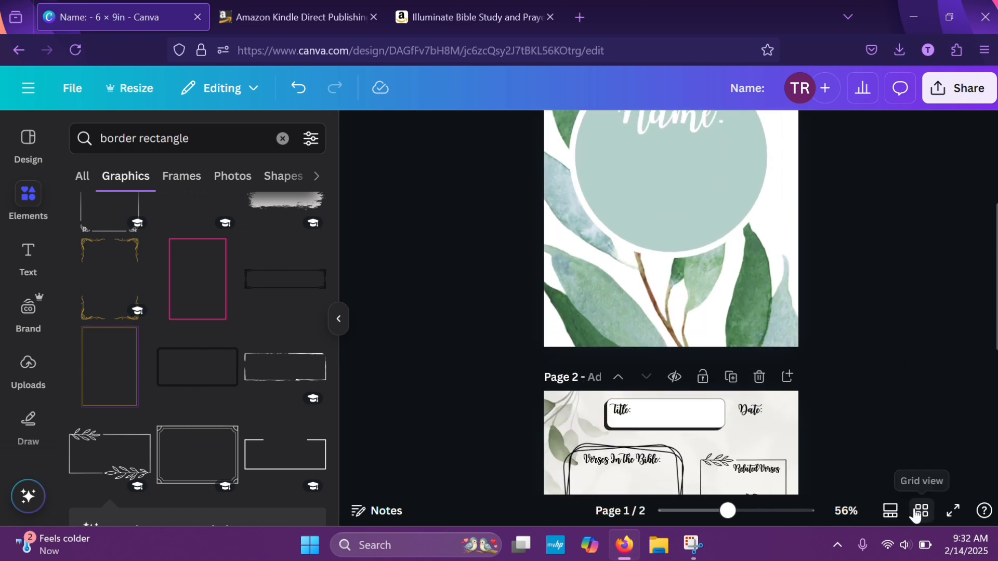
# Show all pages as a grid and duplicate the framed writing page four times
pyautogui.click(920, 510)
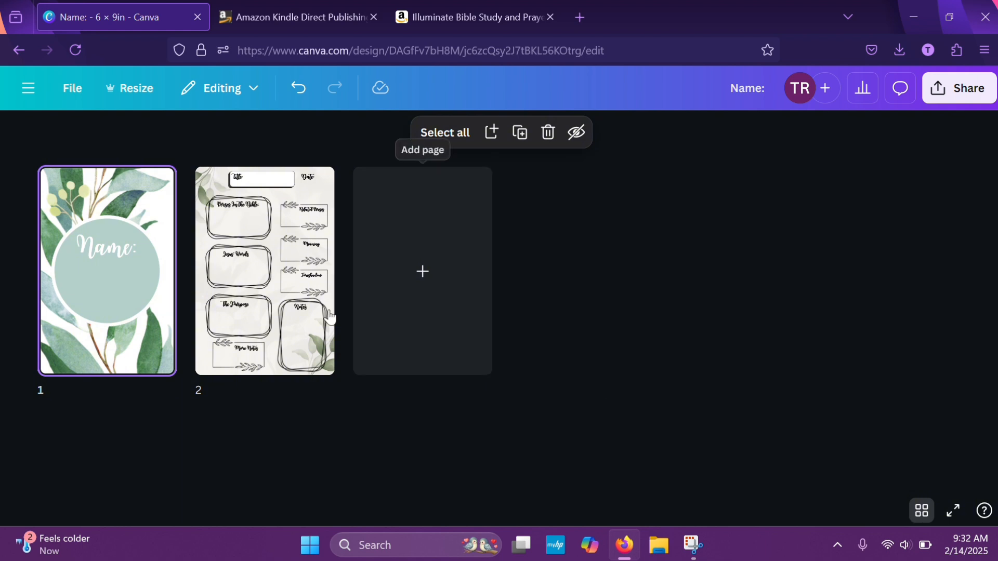
pyautogui.click(323, 371)
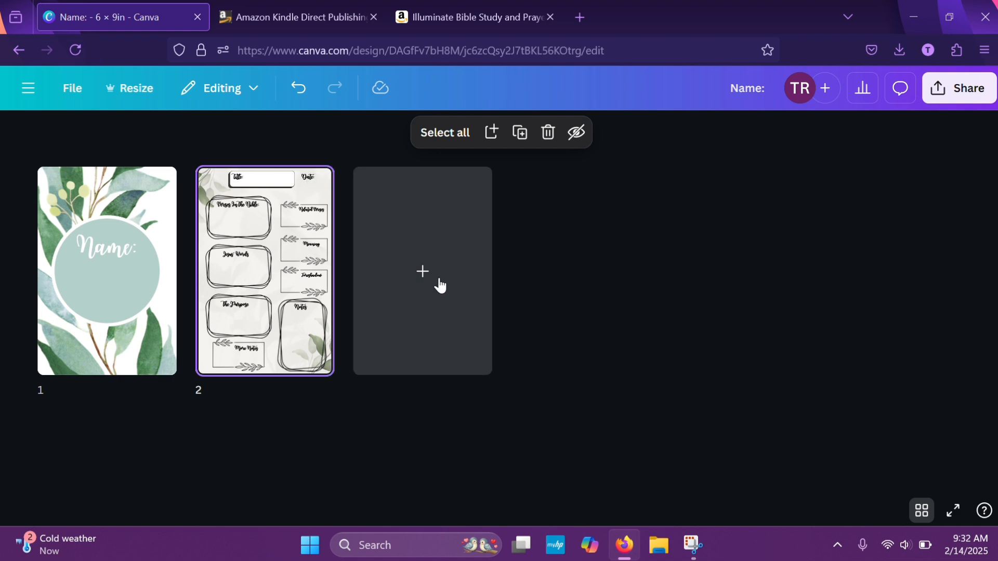
pyautogui.click(520, 133)
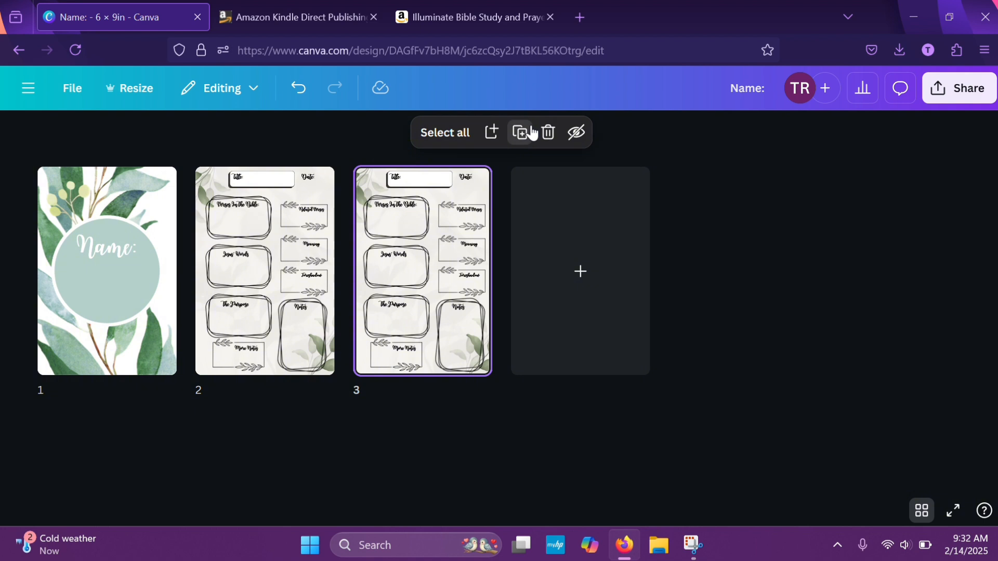
pyautogui.click(530, 133)
pyautogui.click(530, 133)
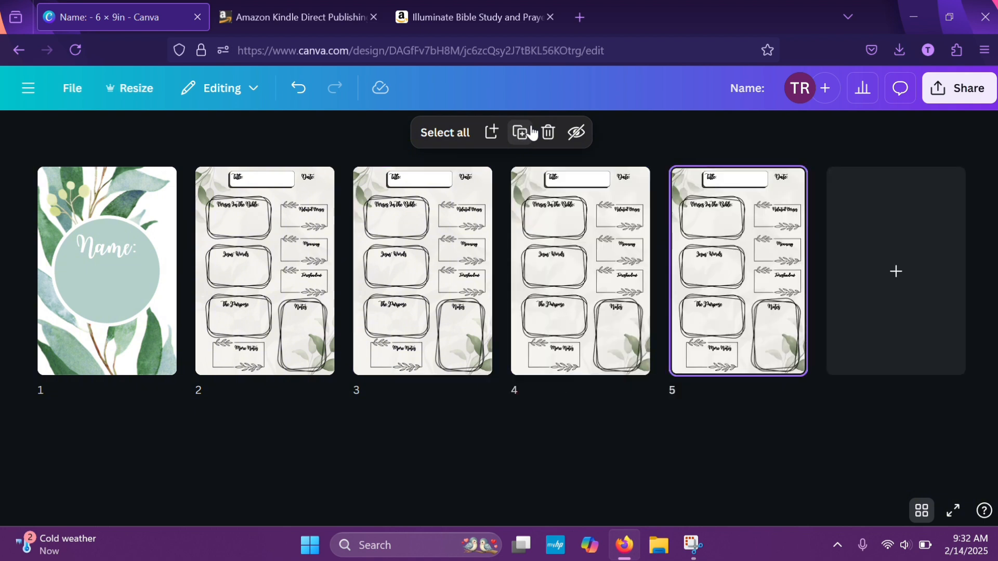
pyautogui.click(531, 133)
# Select the five writing pages, 2 to 6, together and duplicate the set repeatedly until the journal has 36 pages
pyautogui.click(192, 154)
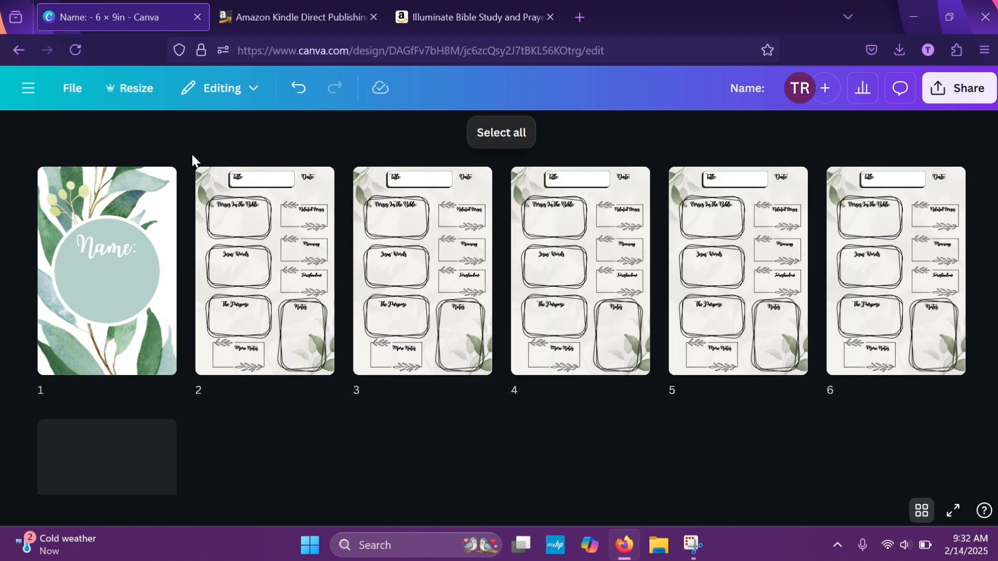
pyautogui.moveTo(192, 155); pyautogui.dragTo(958, 378)
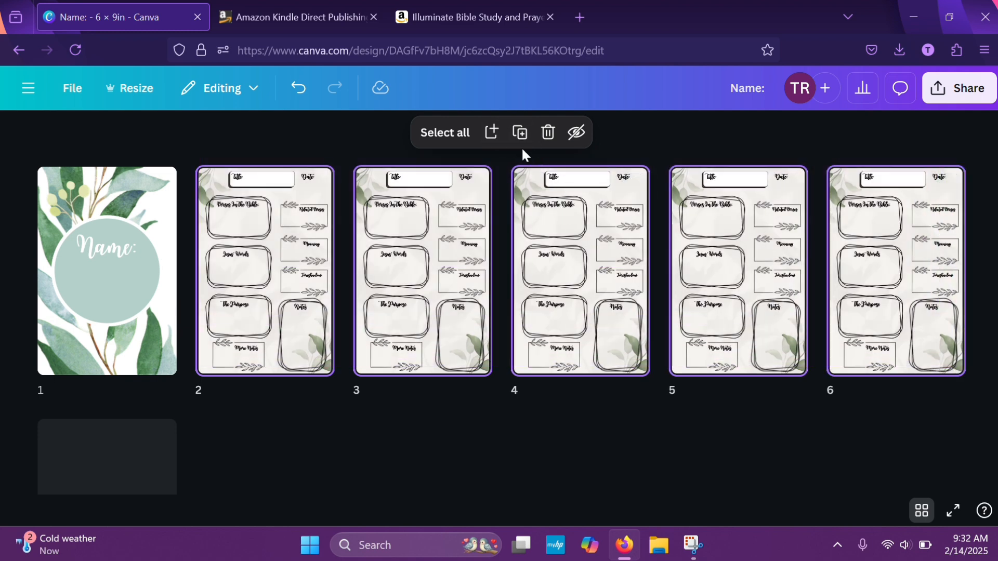
pyautogui.click(518, 133)
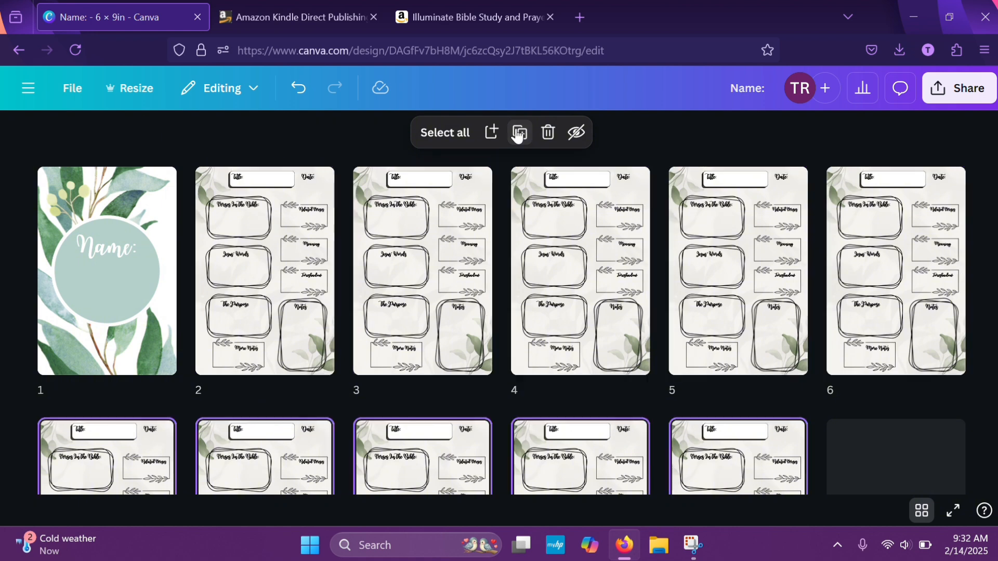
pyautogui.scroll(-3, 592, 255)
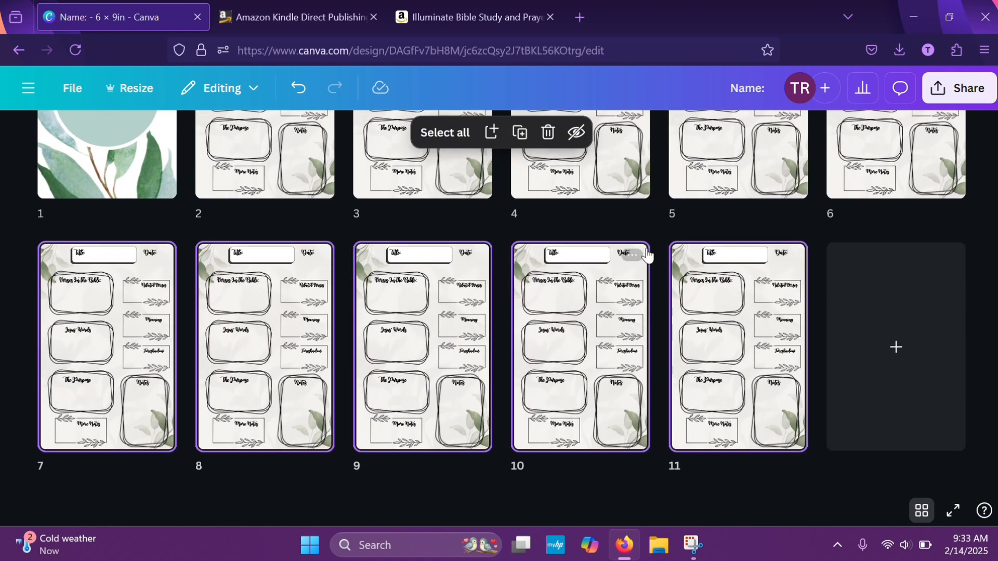
pyautogui.click(516, 134)
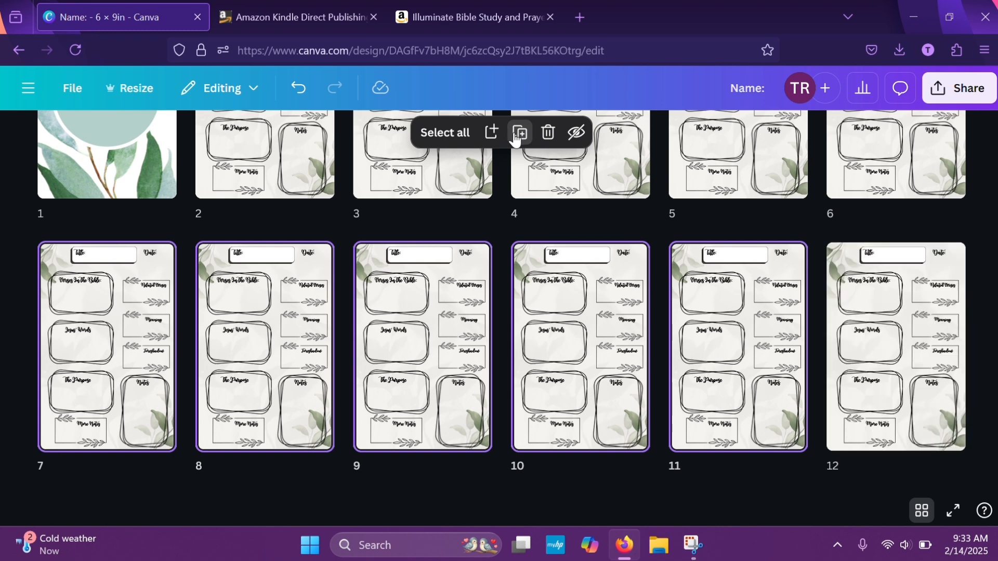
pyautogui.click(516, 134)
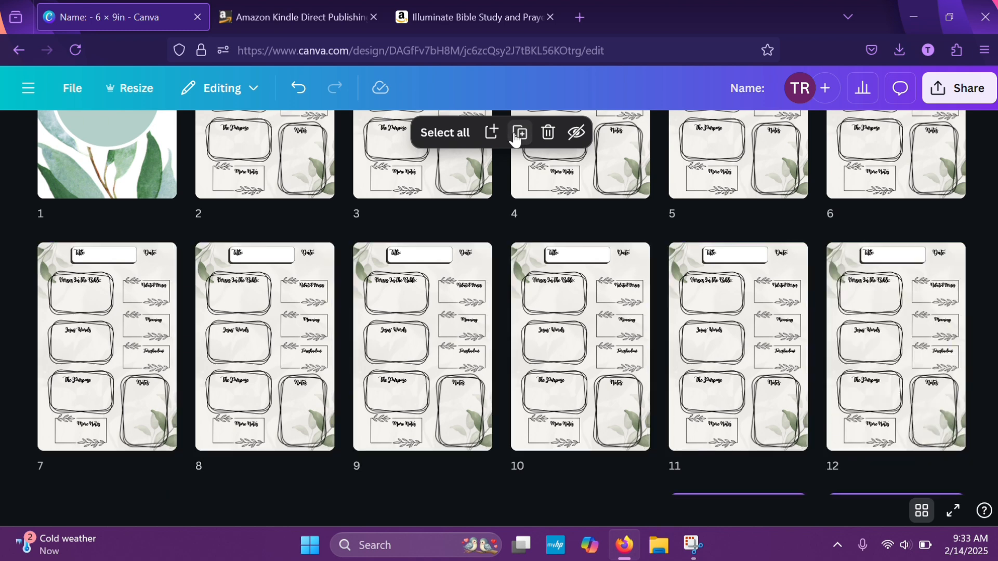
pyautogui.click(516, 134)
pyautogui.scroll(-5, 516, 326)
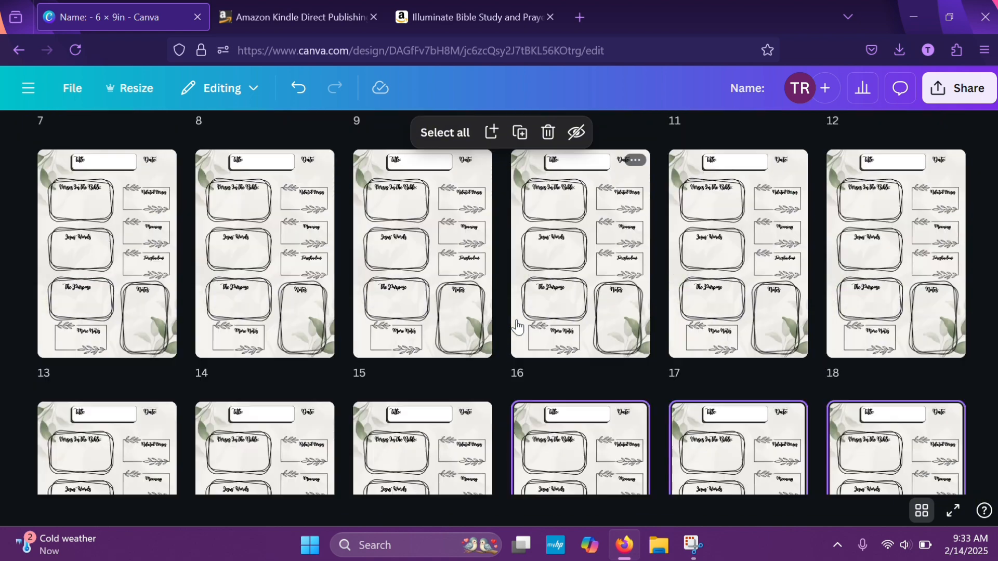
pyautogui.scroll(-10, 516, 327)
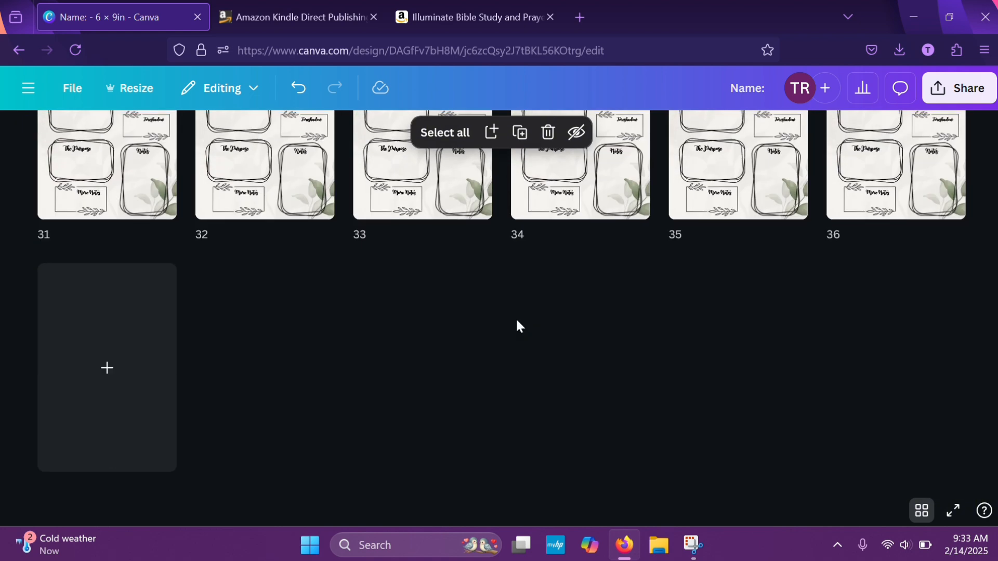
# Keep duplicating the selected set of five writing pages until the journal has 76 pages
pyautogui.click(519, 133)
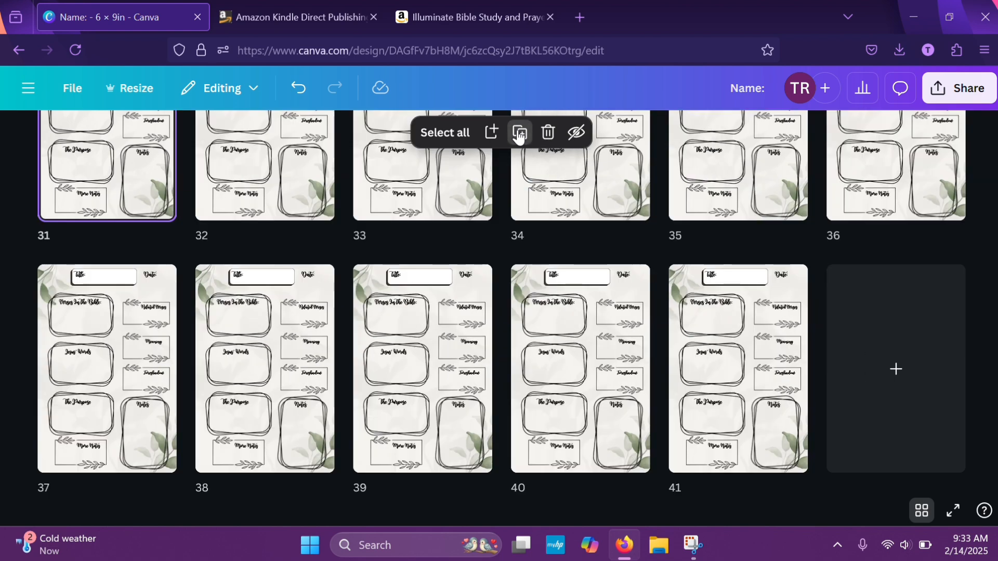
pyautogui.click(519, 133)
pyautogui.click(519, 133)
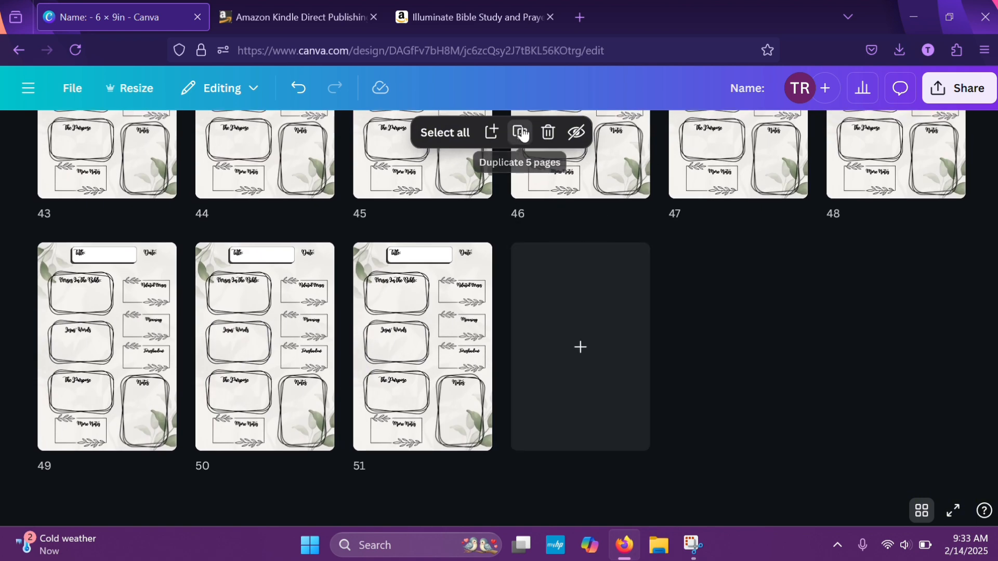
pyautogui.click(522, 133)
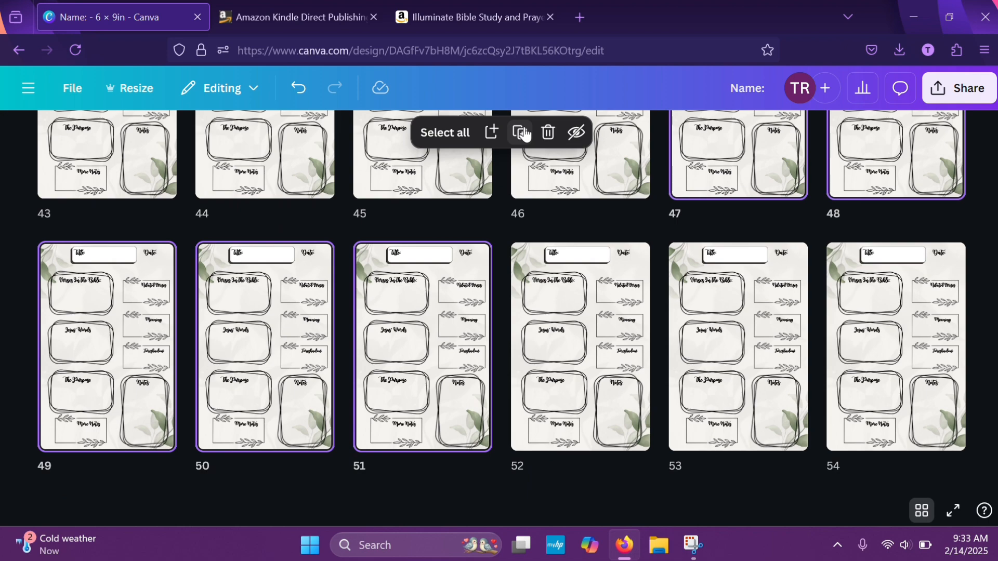
pyautogui.click(522, 133)
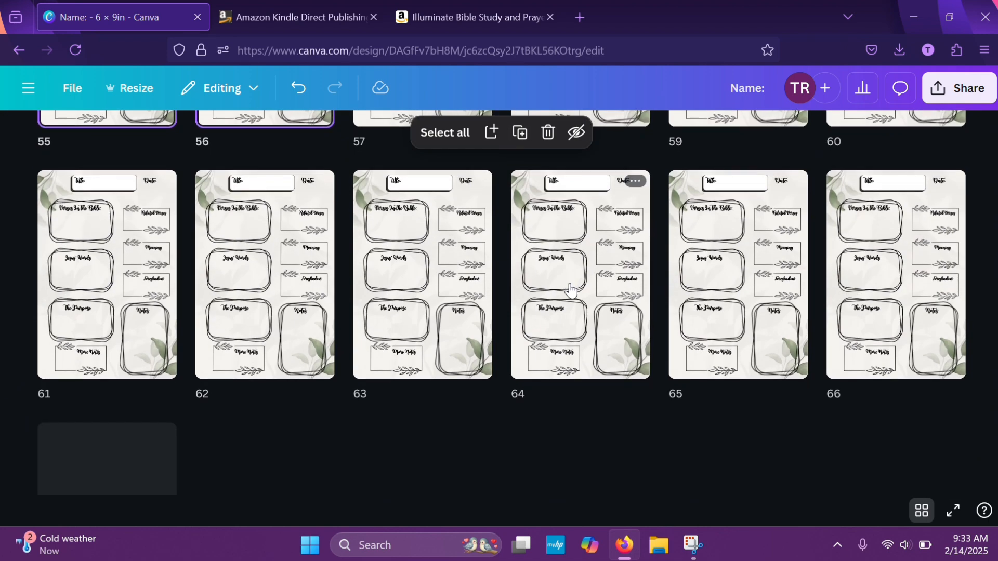
pyautogui.scroll(-3, 570, 287)
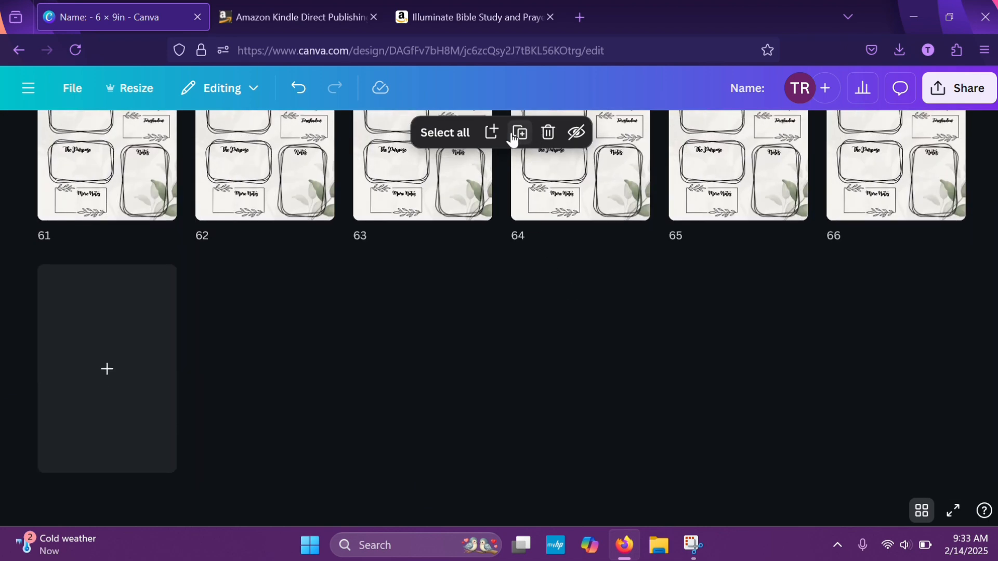
pyautogui.click(513, 135)
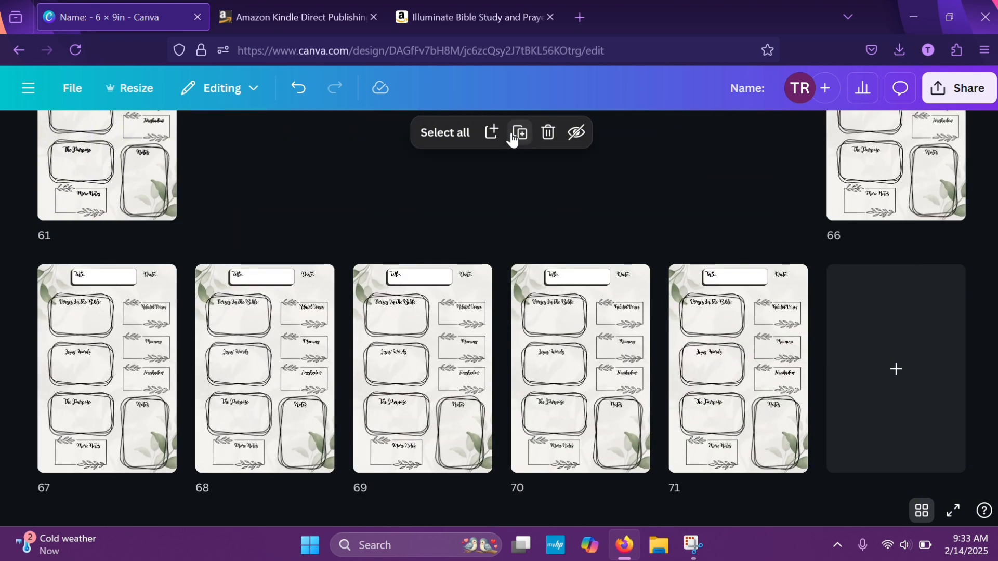
pyautogui.click(512, 136)
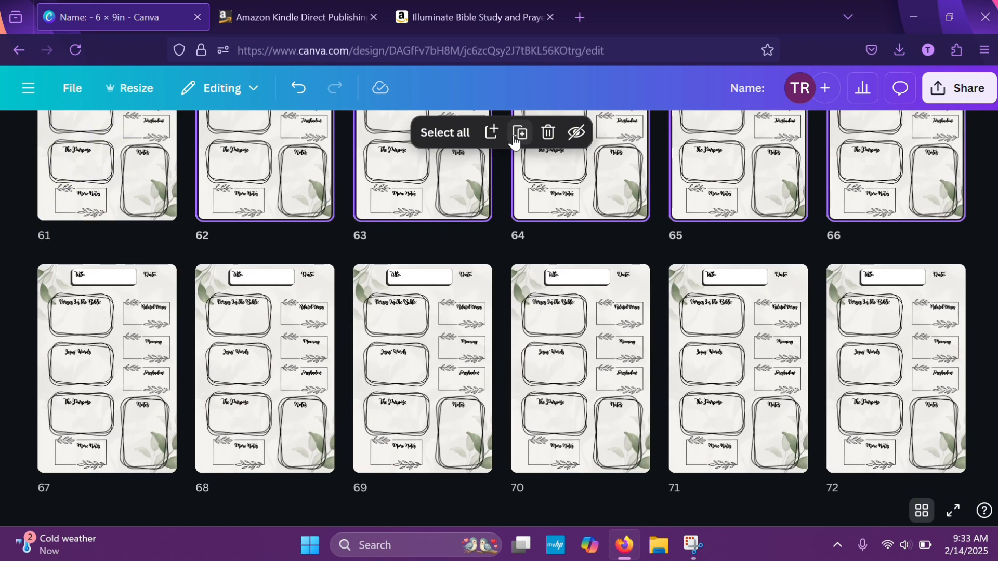
pyautogui.scroll(-5, 509, 268)
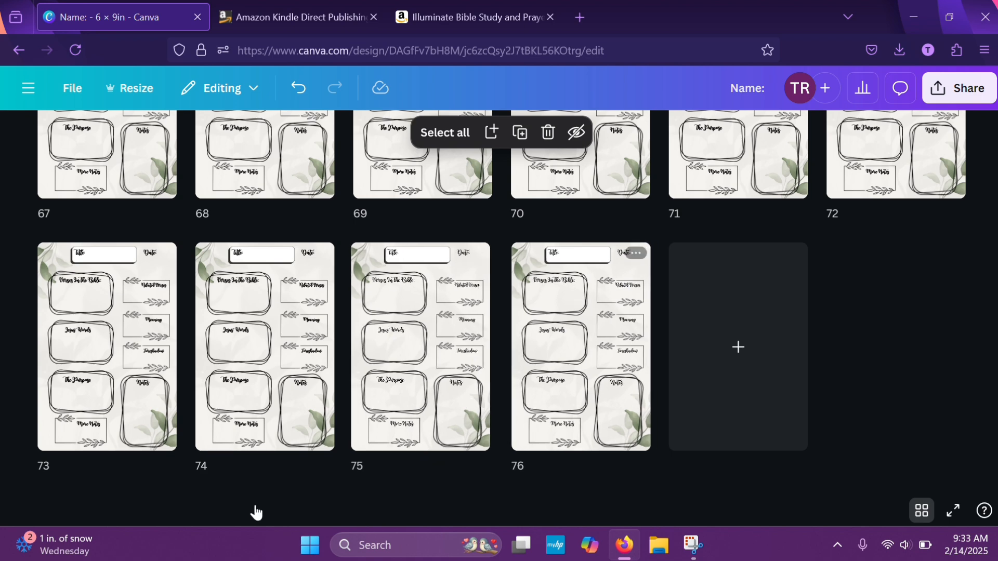
pyautogui.scroll(5, 536, 394)
pyautogui.scroll(10, 536, 394)
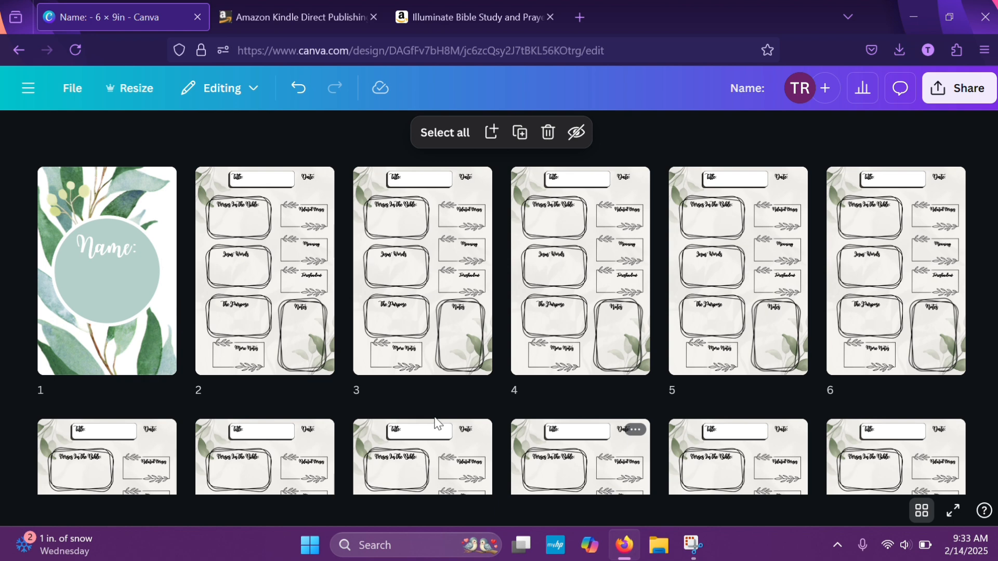
# Leave the grid overview, return to the "Name:" title page and add a blank page directly after it
pyautogui.click(918, 514)
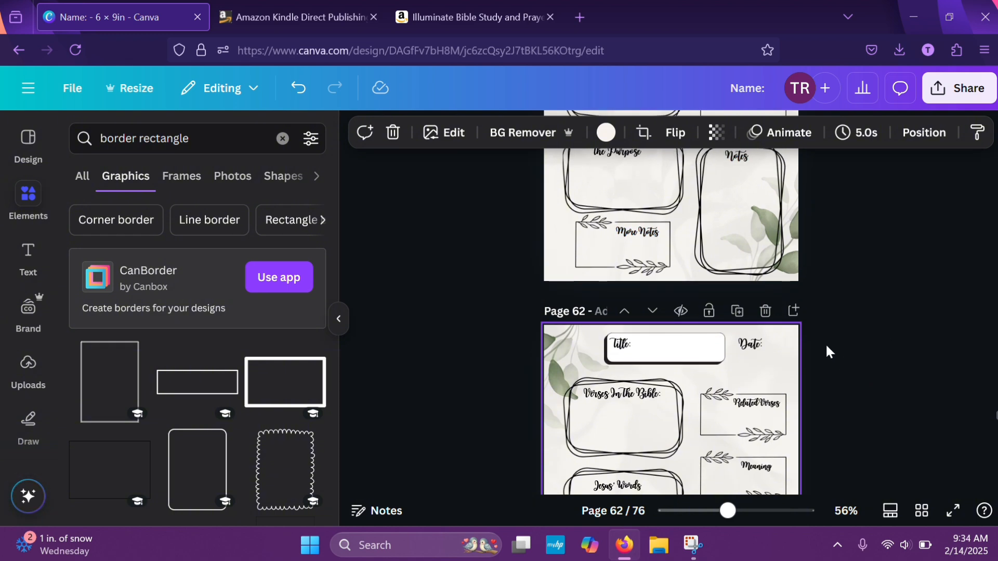
pyautogui.scroll(5, 825, 343)
pyautogui.scroll(20, 825, 343)
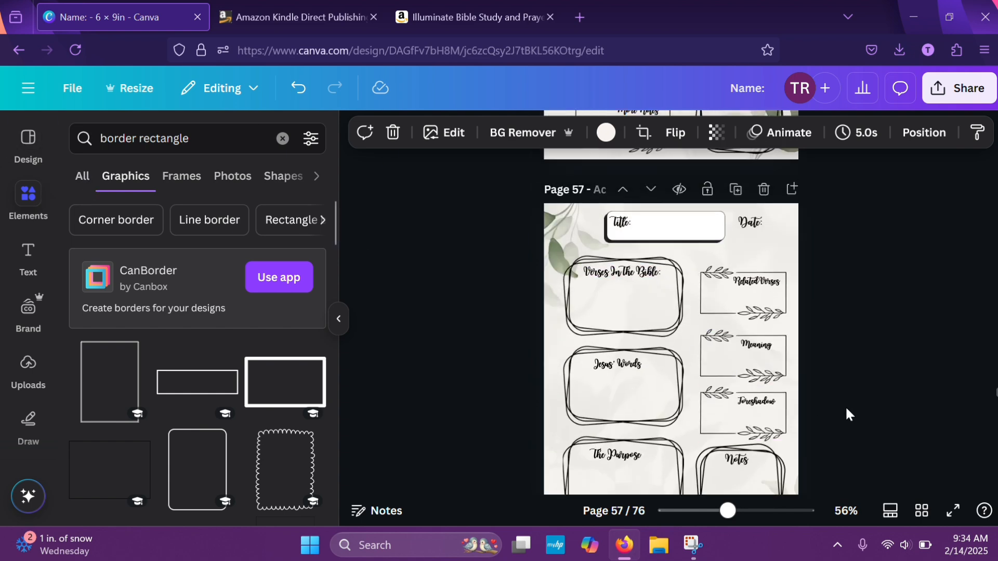
pyautogui.scroll(5, 846, 412)
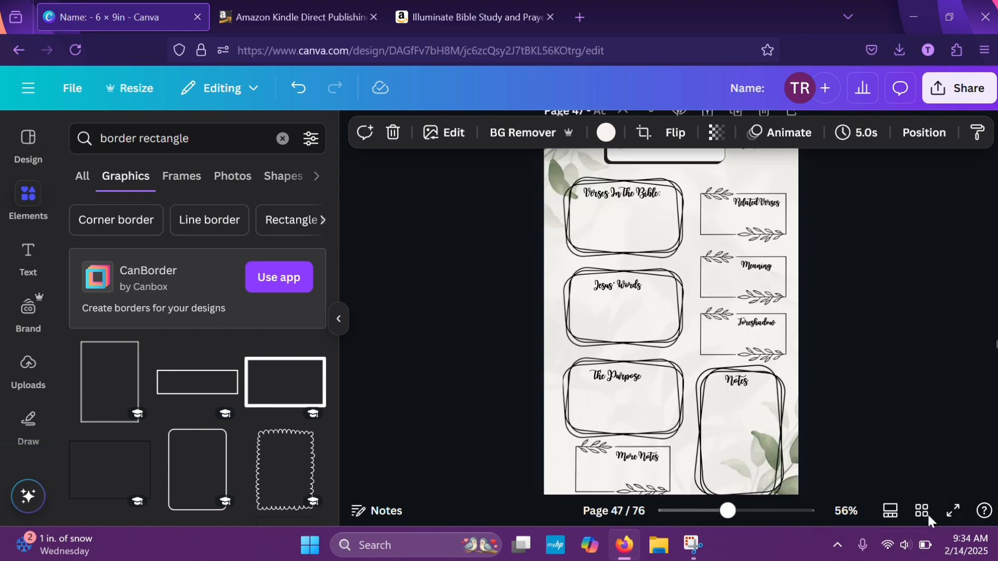
pyautogui.moveTo(996, 347); pyautogui.dragTo(997, 325)
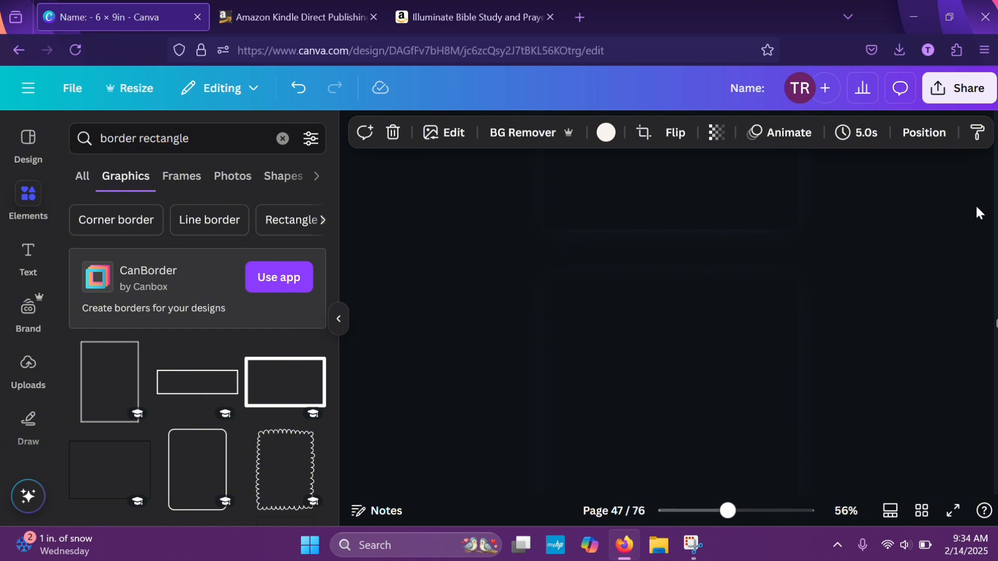
pyautogui.moveTo(996, 144); pyautogui.dragTo(996, 128)
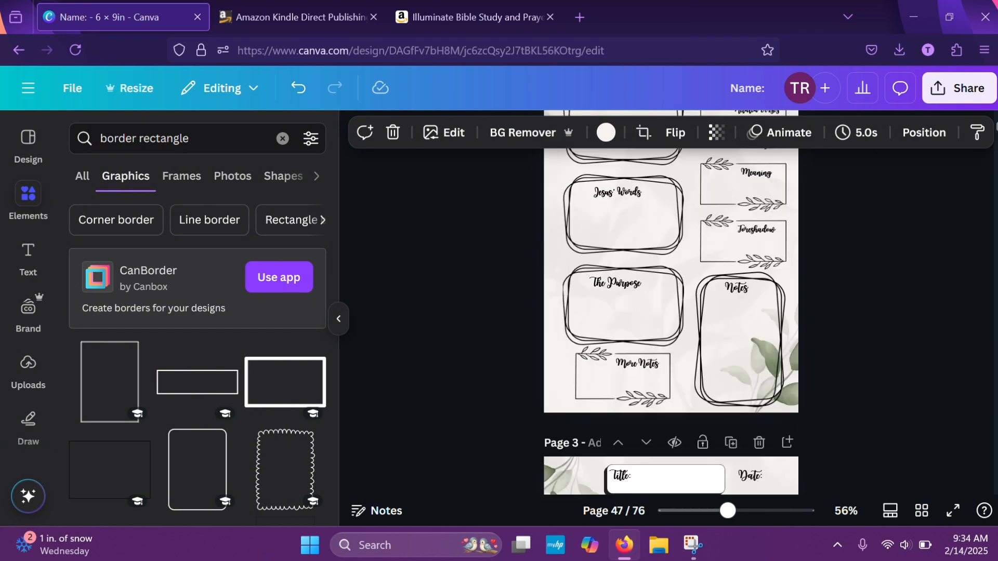
pyautogui.scroll(5, 799, 357)
pyautogui.scroll(-3, 799, 356)
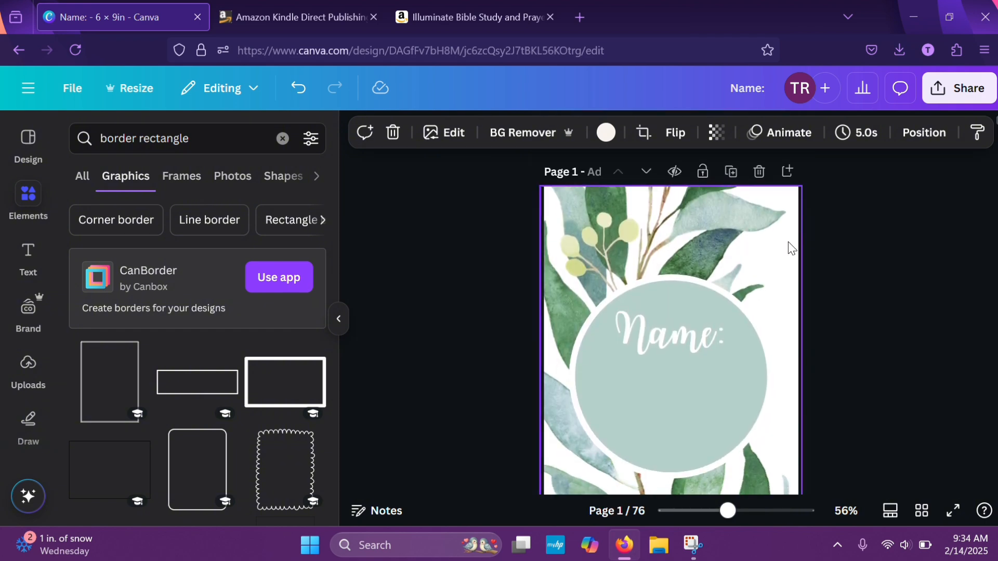
pyautogui.scroll(3, 801, 344)
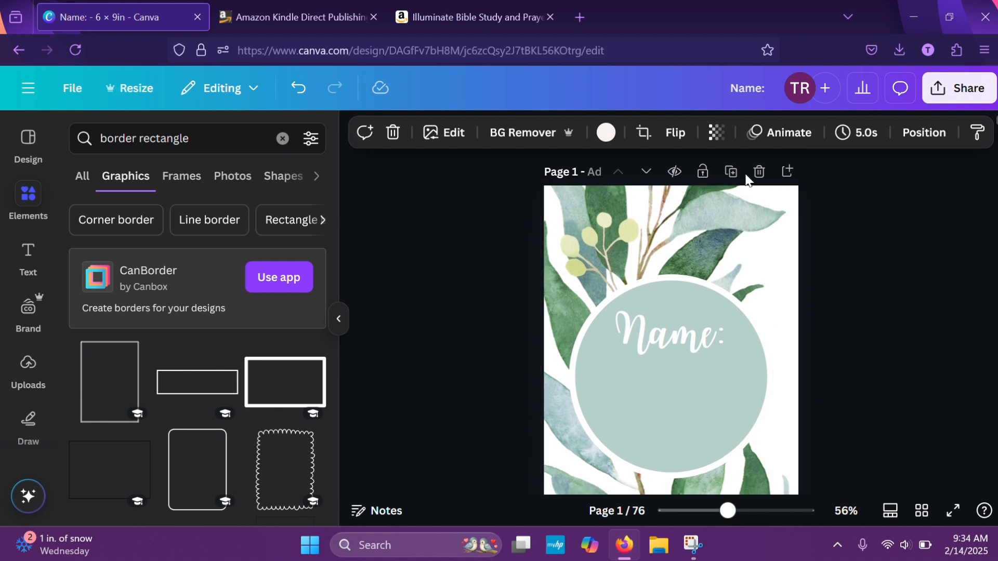
pyautogui.click(786, 171)
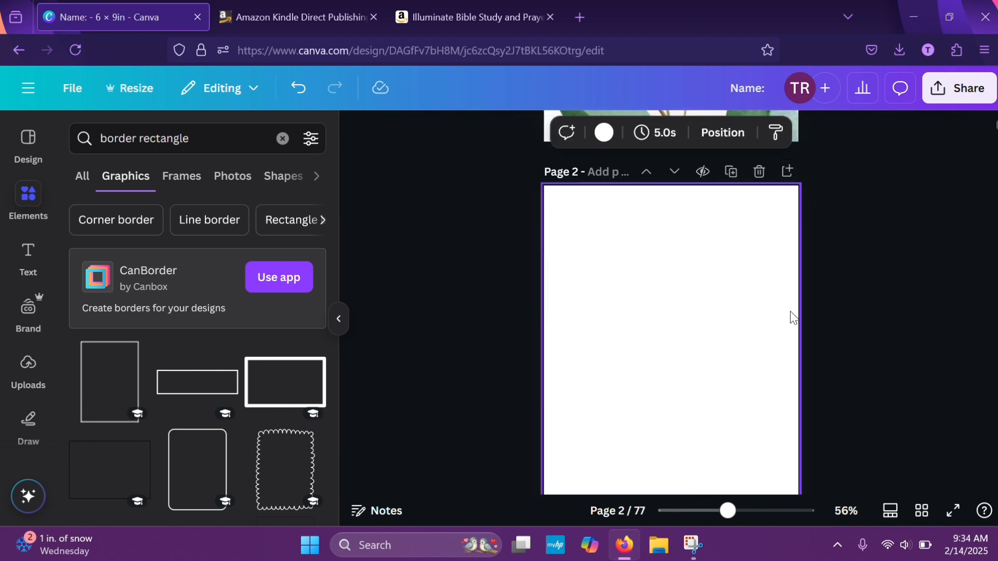
pyautogui.moveTo(722, 269)
pyautogui.mouseDown()
pyautogui.moveTo(722, 139)
pyautogui.moveTo(705, 198)
pyautogui.mouseUp()
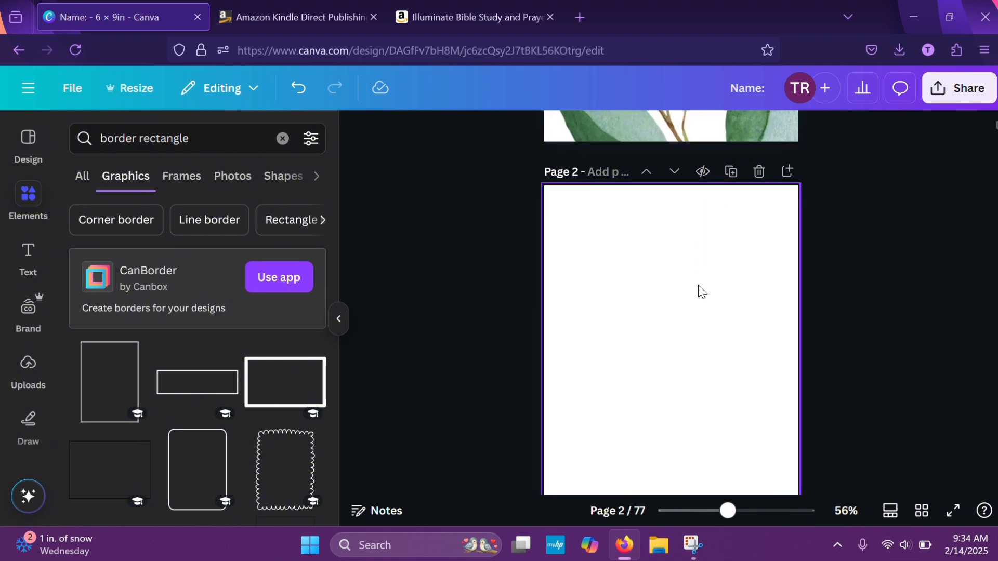
# Move the blank page in front of the "Name:" title page and fill its background with the pale green document colour
pyautogui.click(921, 512)
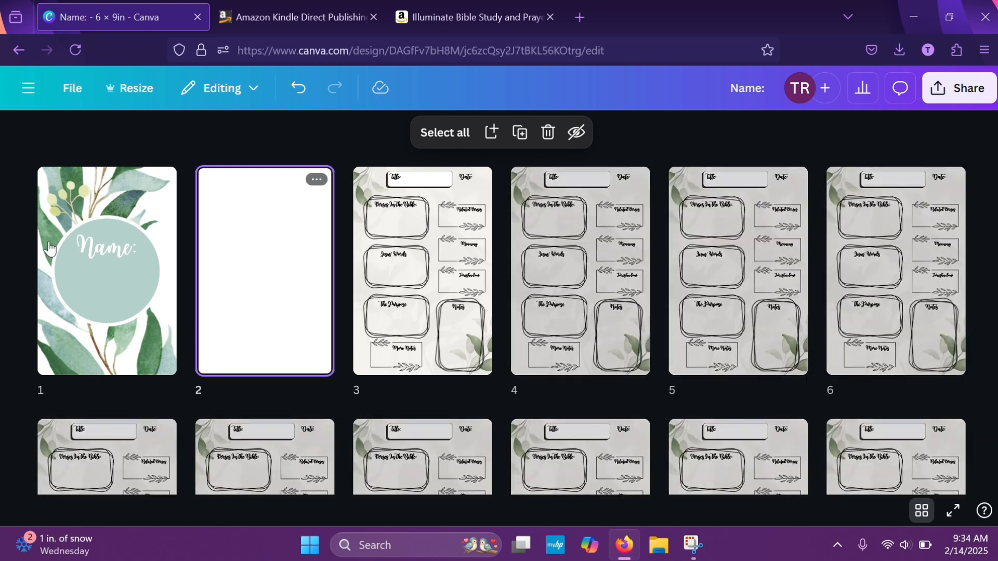
pyautogui.moveTo(49, 250); pyautogui.dragTo(49, 244)
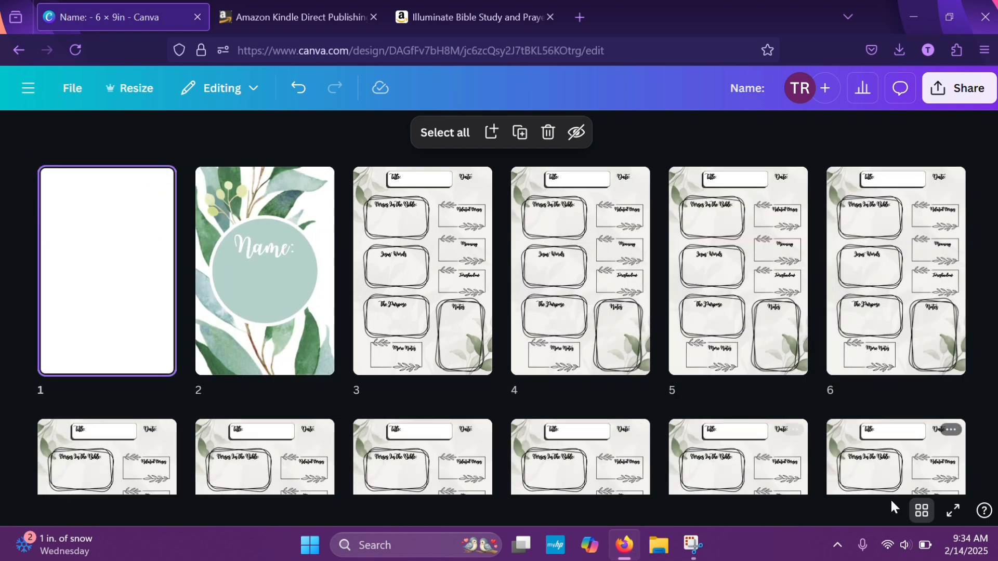
pyautogui.click(921, 510)
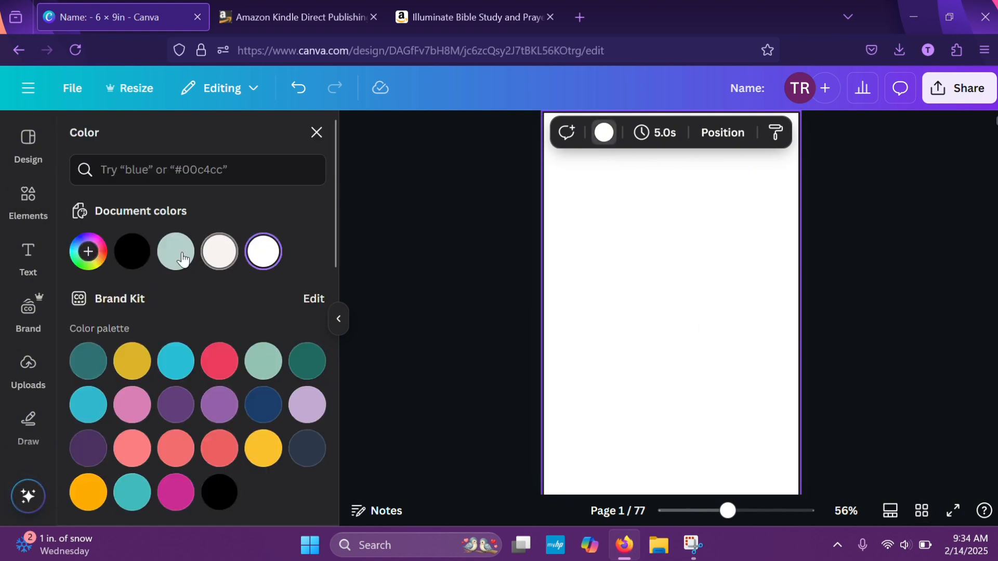
pyautogui.click(179, 254)
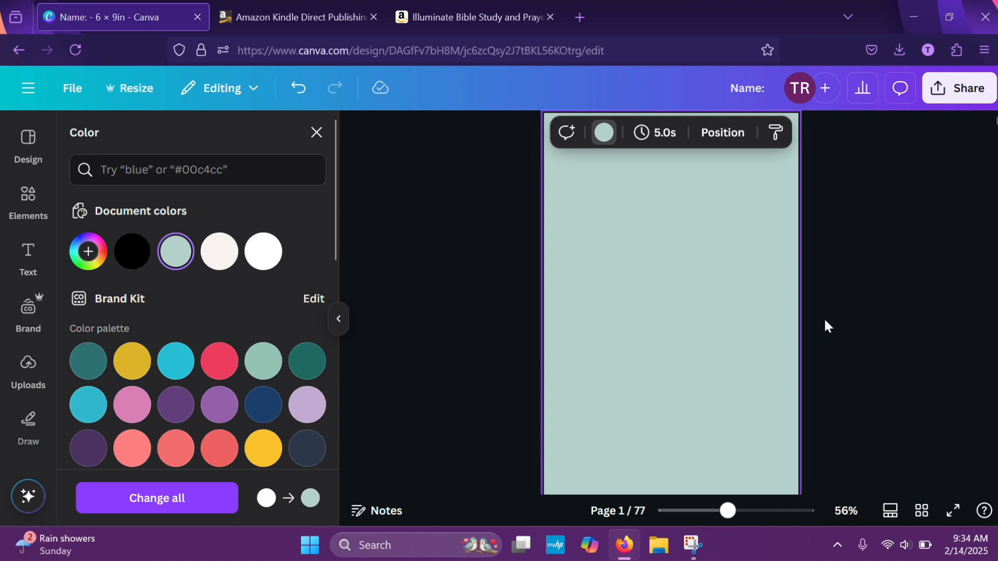
pyautogui.scroll(-5, 827, 313)
pyautogui.scroll(2, 827, 314)
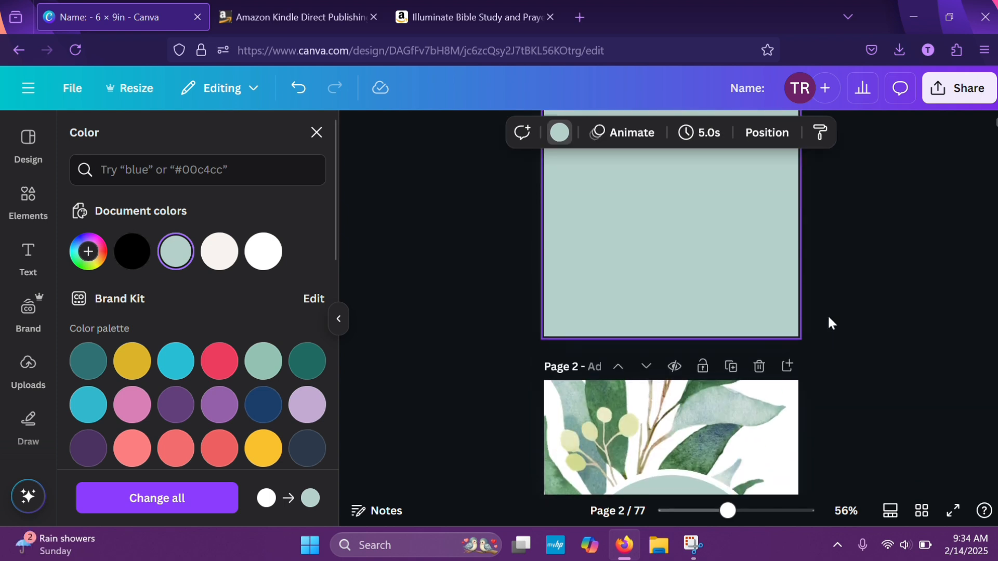
# Duplicate the "Name:" text from the leafy title page and place the copy near the top of the green page 1
pyautogui.scroll(-2, 827, 314)
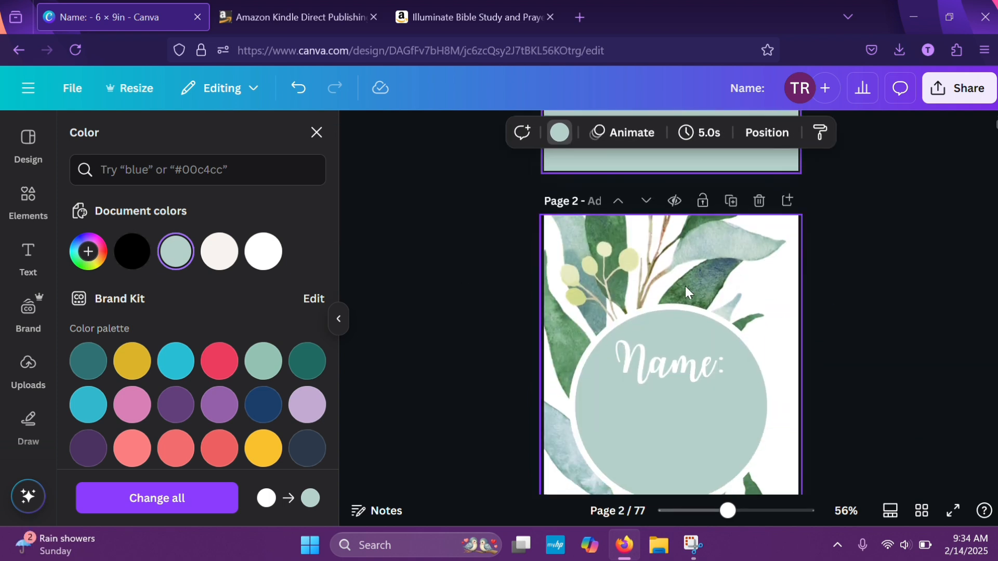
pyautogui.scroll(6, 902, 341)
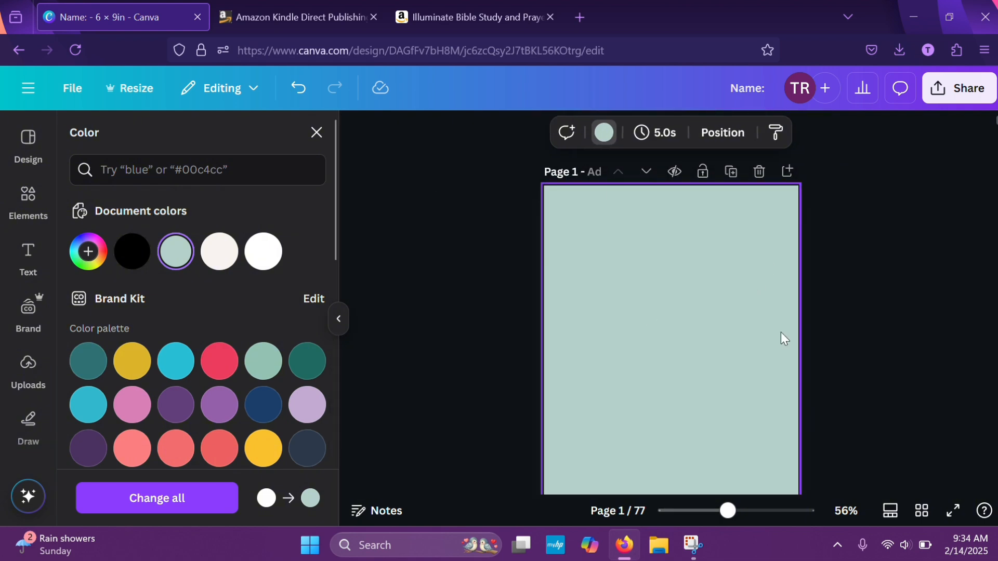
pyautogui.scroll(-2, 793, 355)
pyautogui.scroll(-5, 793, 355)
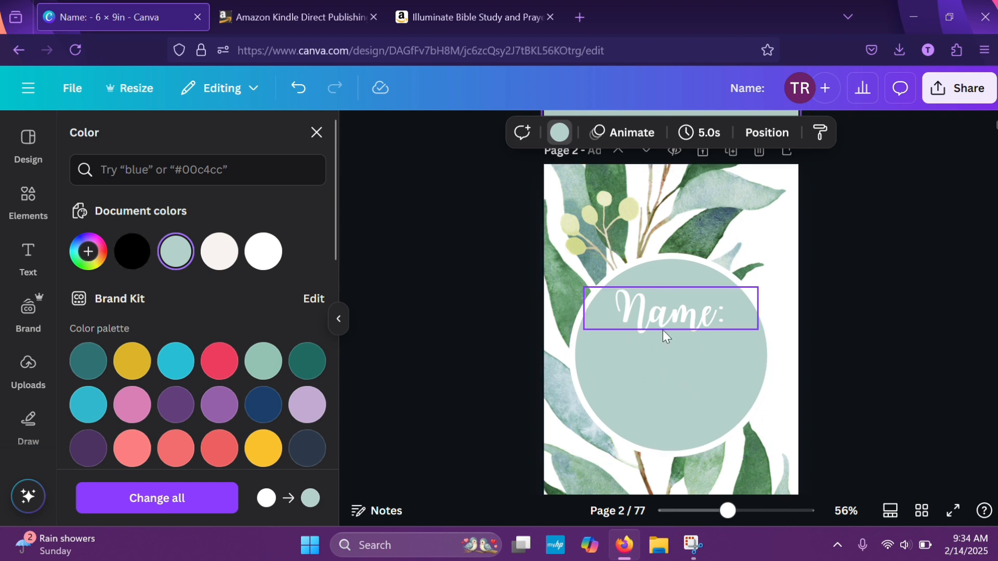
pyautogui.click(662, 329)
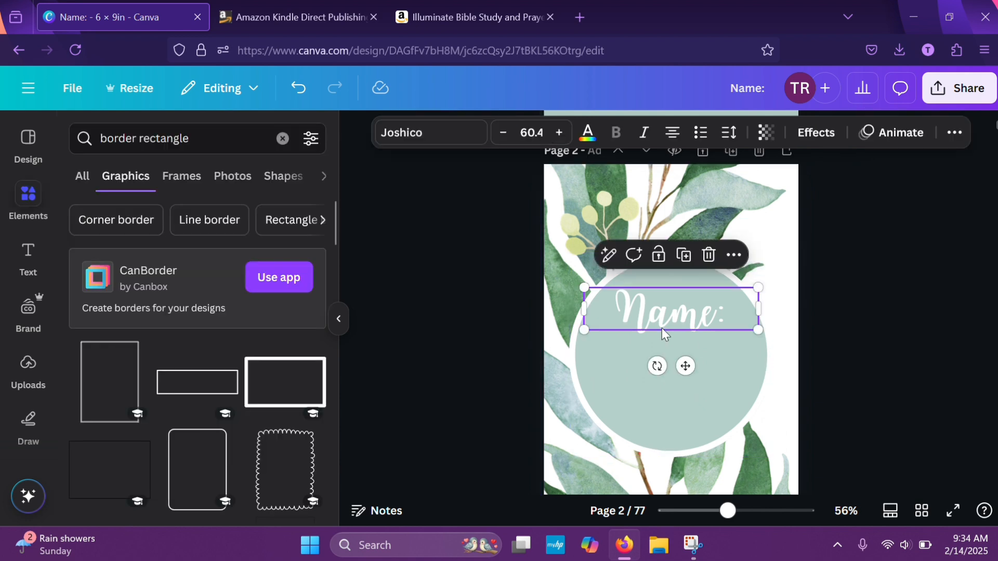
pyautogui.click(682, 256)
pyautogui.moveTo(682, 337); pyautogui.dragTo(678, 131)
pyautogui.scroll(5, 867, 261)
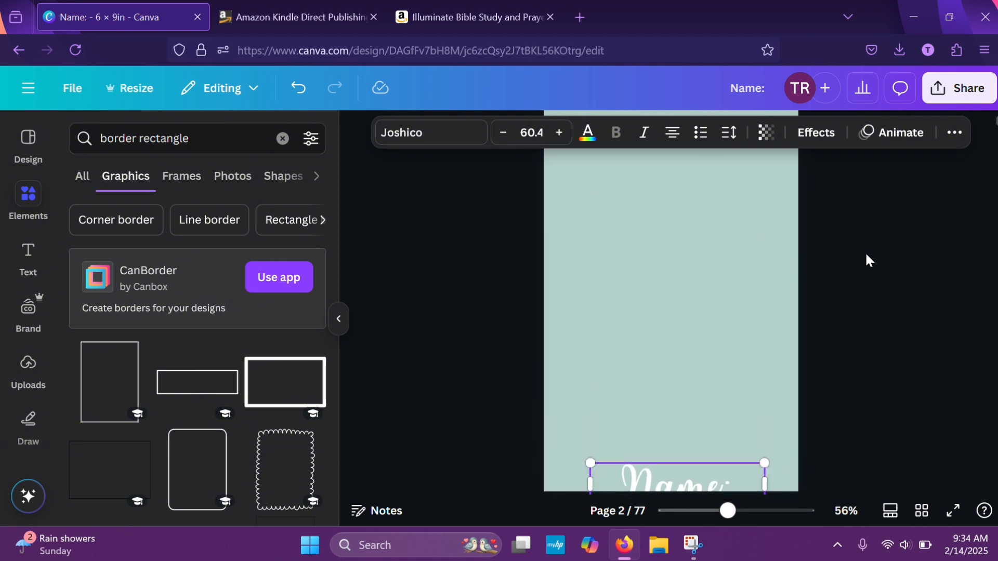
pyautogui.moveTo(683, 466); pyautogui.dragTo(677, 212)
pyautogui.scroll(2, 841, 265)
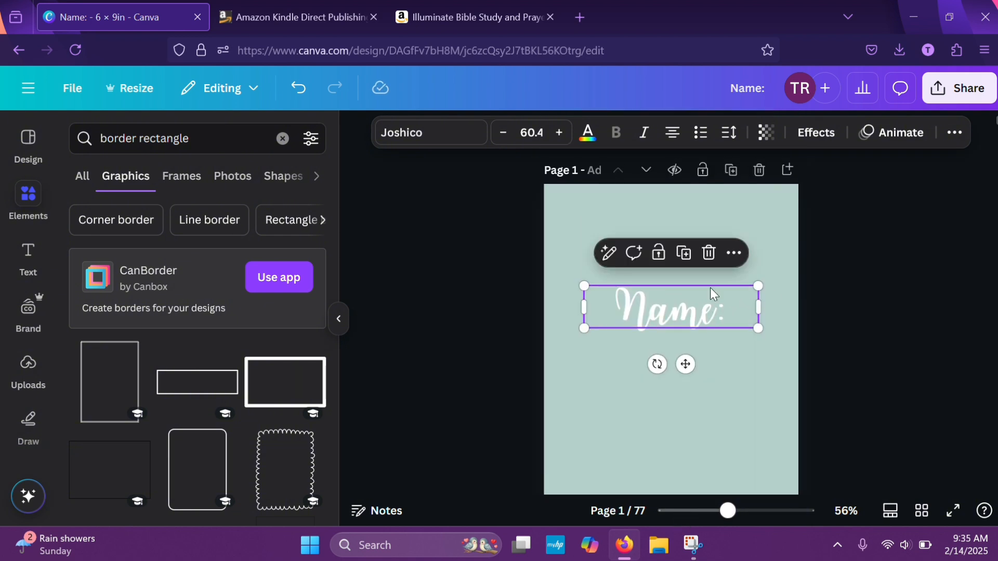
pyautogui.moveTo(713, 294); pyautogui.dragTo(708, 236)
# Replace the copied heading's text on page 1 with "Introduction"
pyautogui.doubleClick(692, 236)
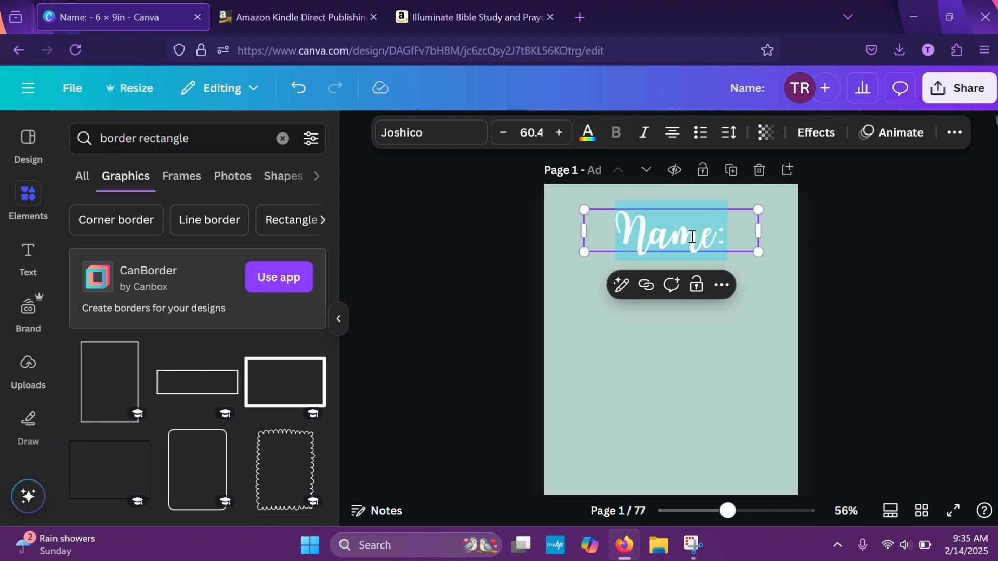
pyautogui.write('Introd')
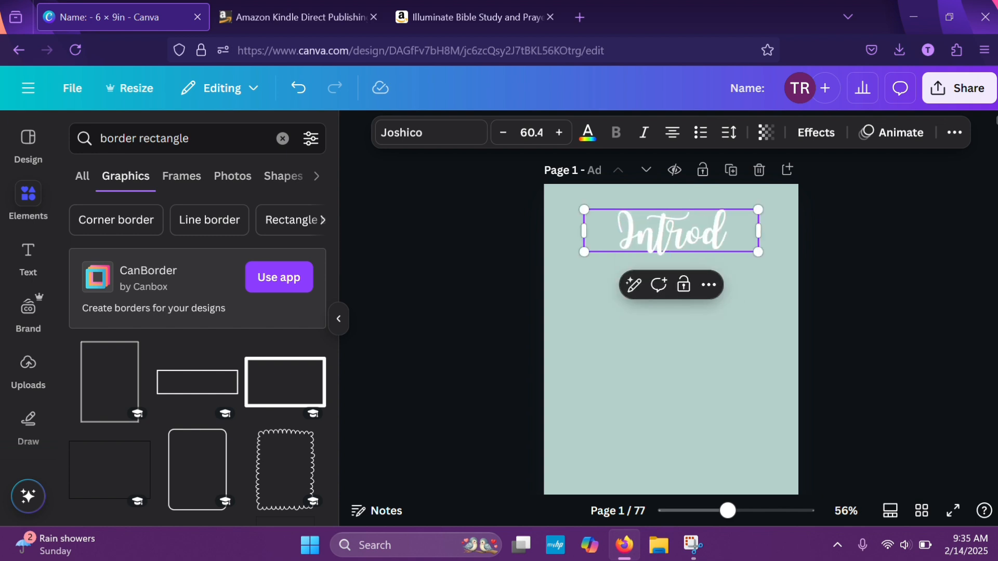
pyautogui.write('uction')
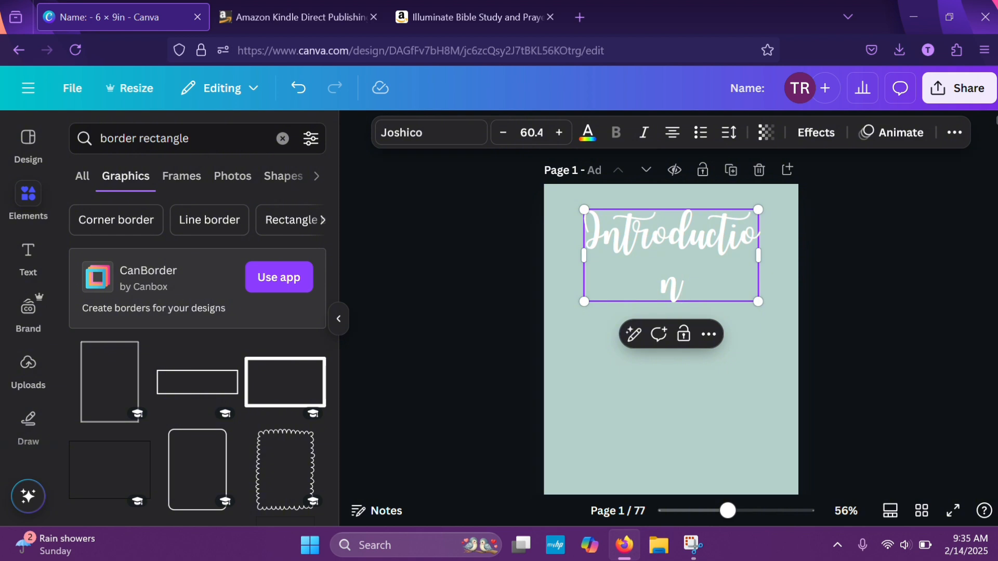
# Reduce the "Introduction" heading's font size to 51.4 so that it fits on one line
pyautogui.click(503, 133)
pyautogui.click(503, 133)
pyautogui.click(503, 133)
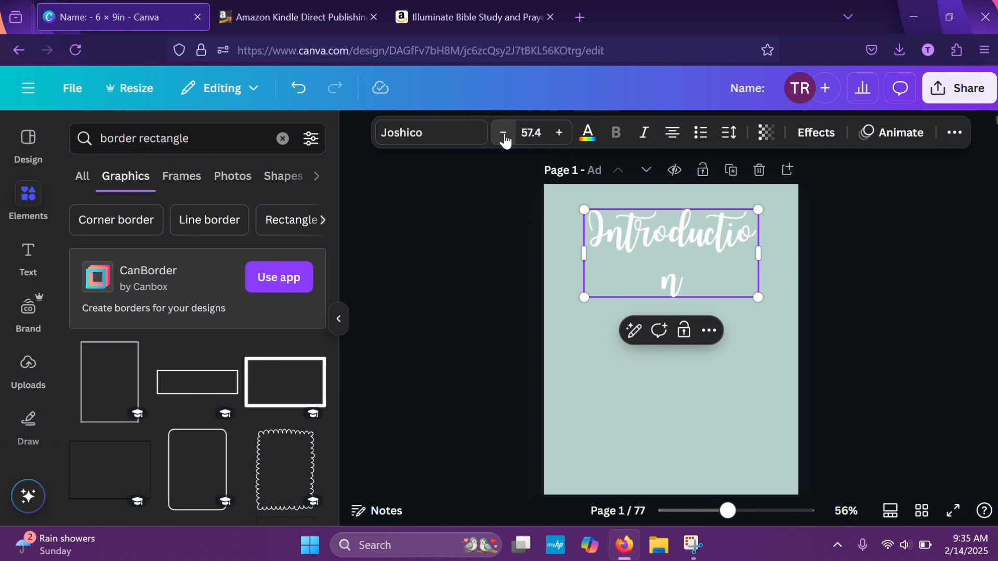
pyautogui.click(503, 133)
pyautogui.click(503, 133)
pyautogui.click(503, 133)
pyautogui.click(503, 133)
pyautogui.click(503, 134)
pyautogui.click(503, 134)
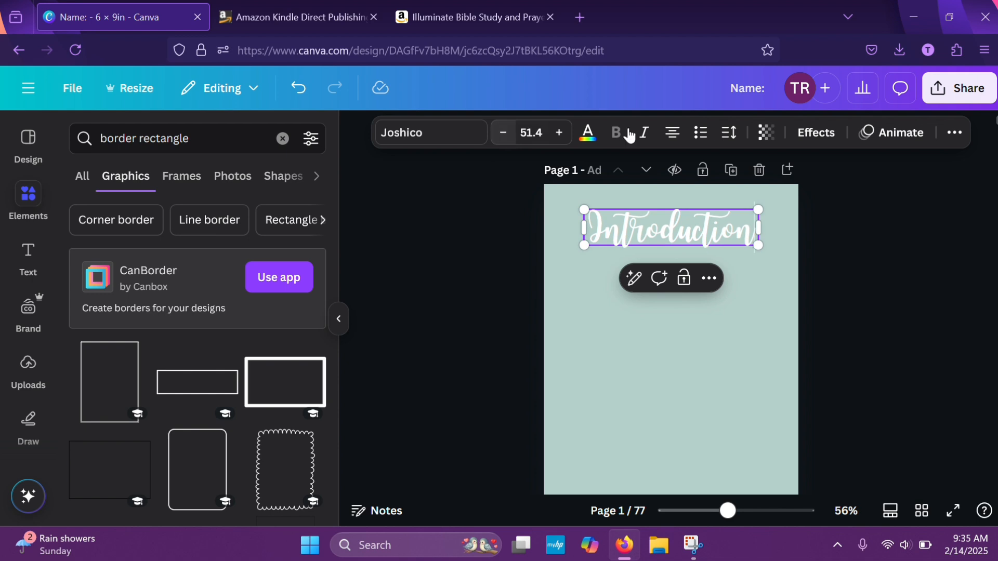
pyautogui.click(940, 291)
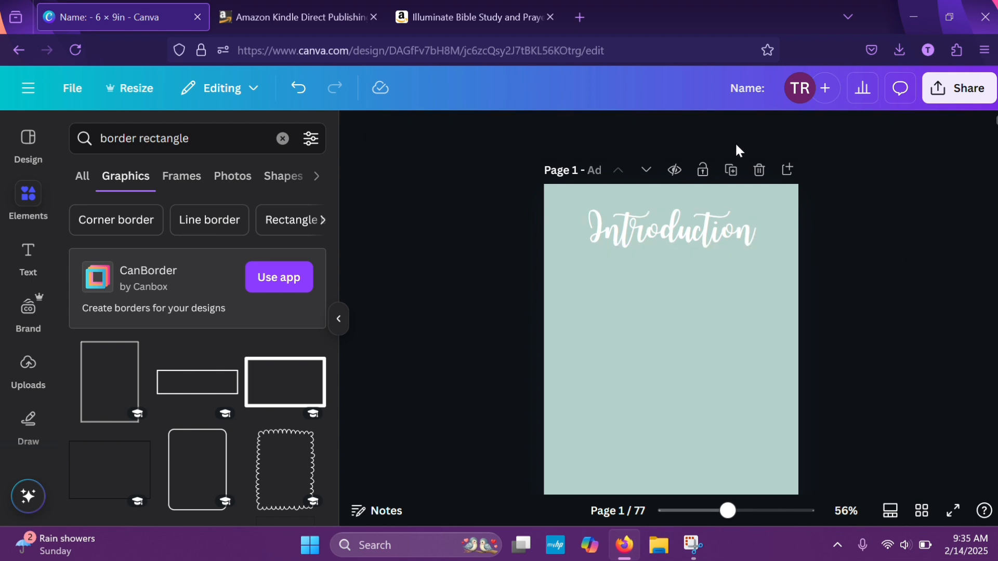
# Switch to the Amazon KDP browser tab and open ChatGPT in it
pyautogui.click(331, 17)
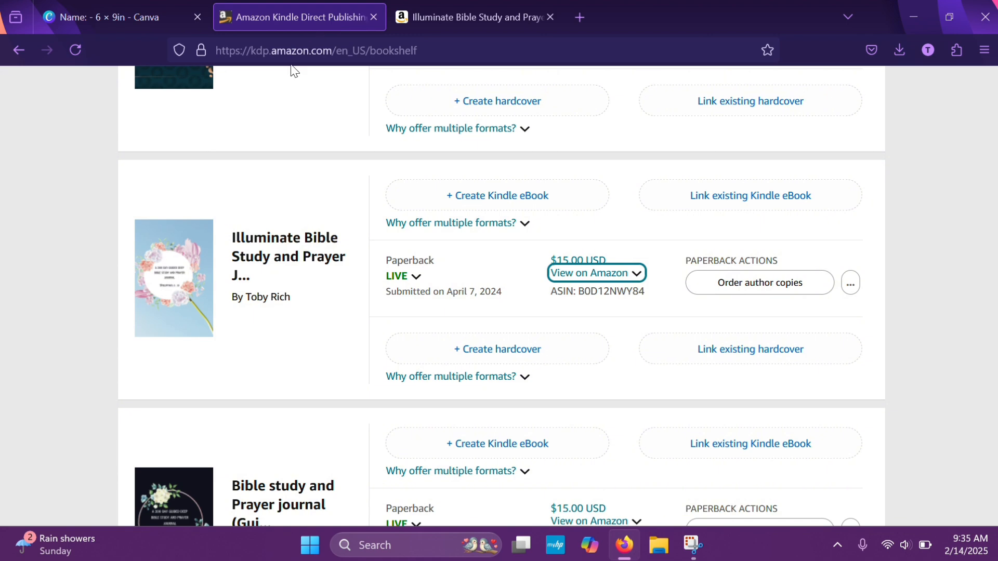
pyautogui.click(302, 50)
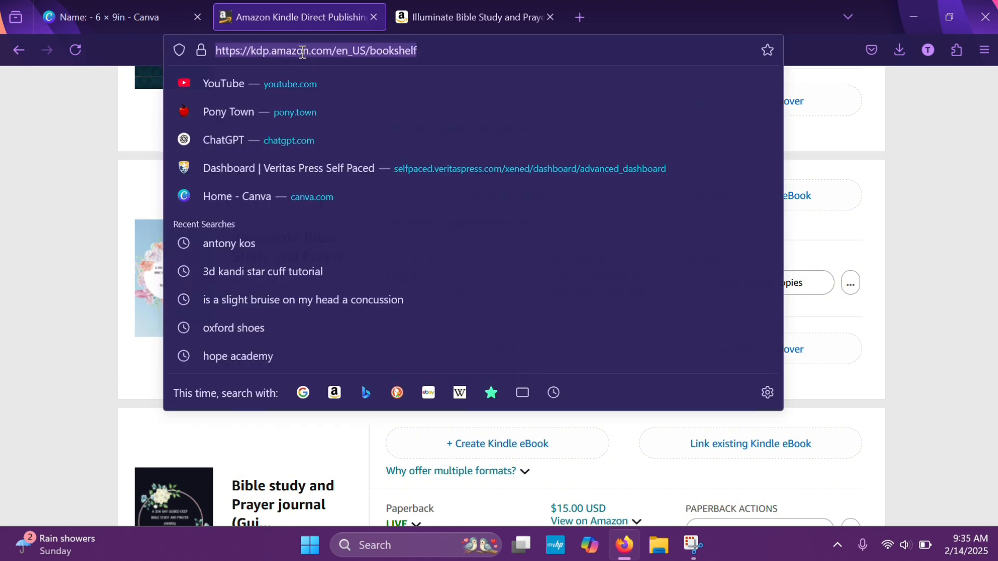
pyautogui.click(248, 139)
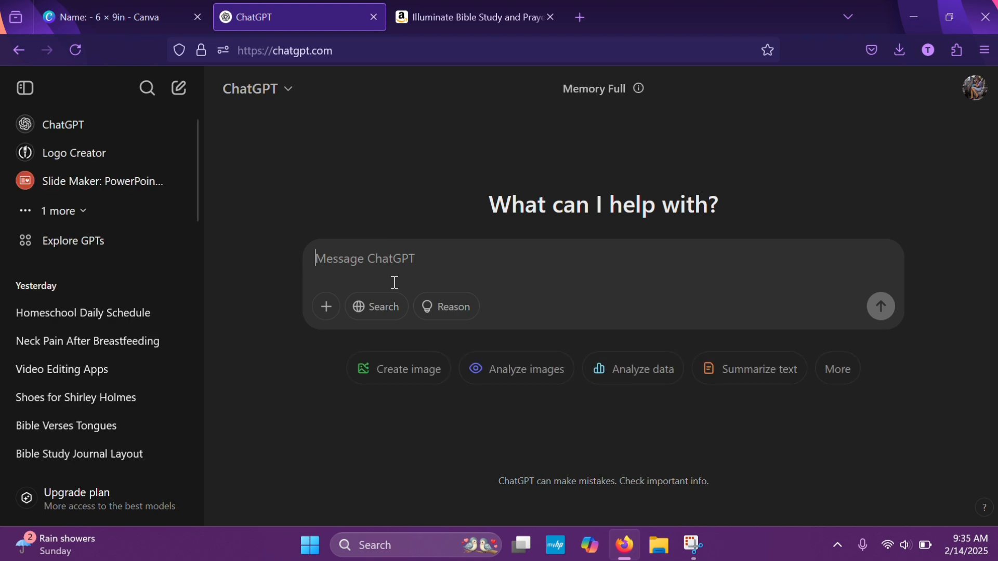
# Ask ChatGPT to create an introduction for a doctrine journal for people to study Bible doctrines in depth, giving the author's name
pyautogui.write('i am')
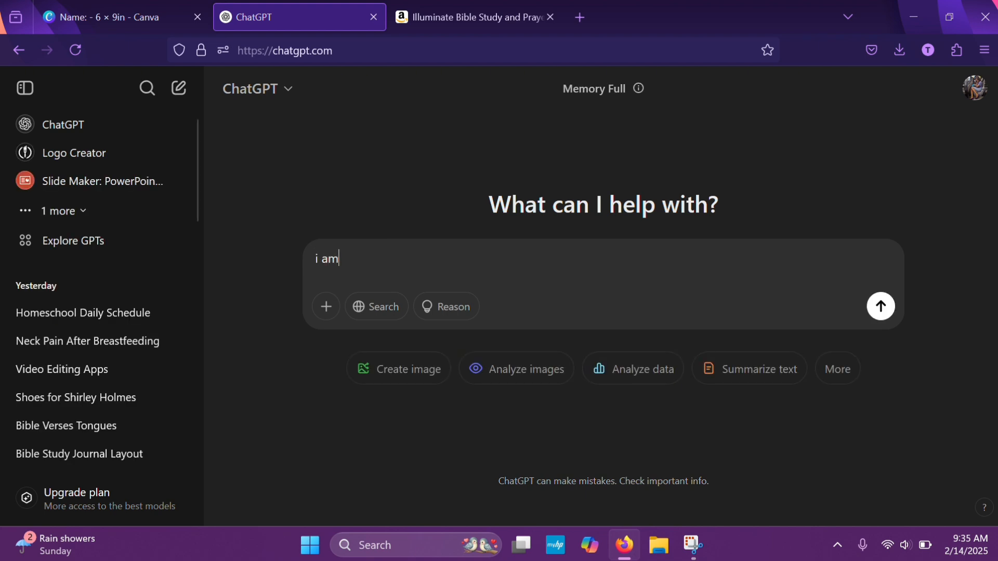
pyautogui.write(' wri')
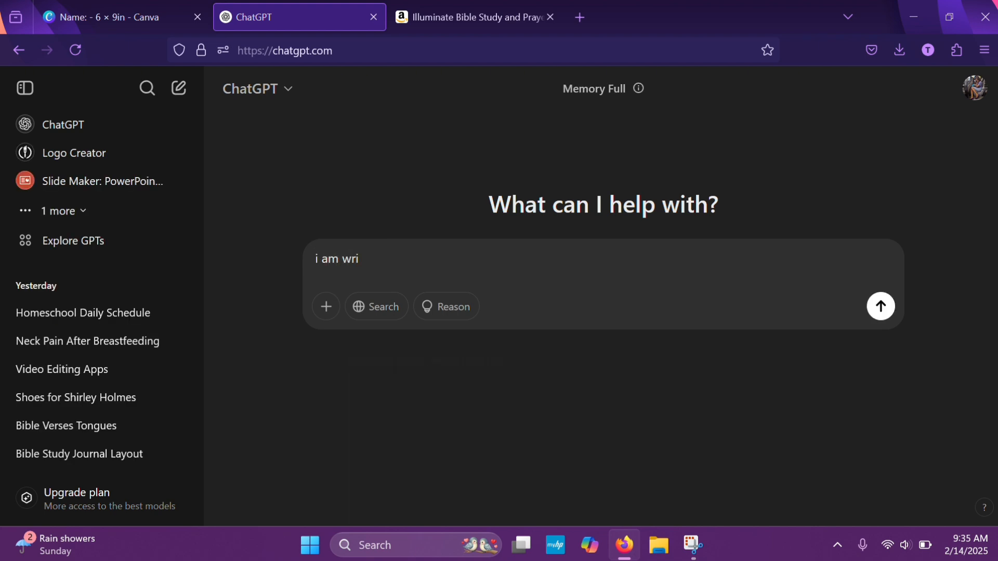
pyautogui.press('BackSpace')
pyautogui.press('BackSpace')
pyautogui.press('BackSpace')
pyautogui.write('crea')
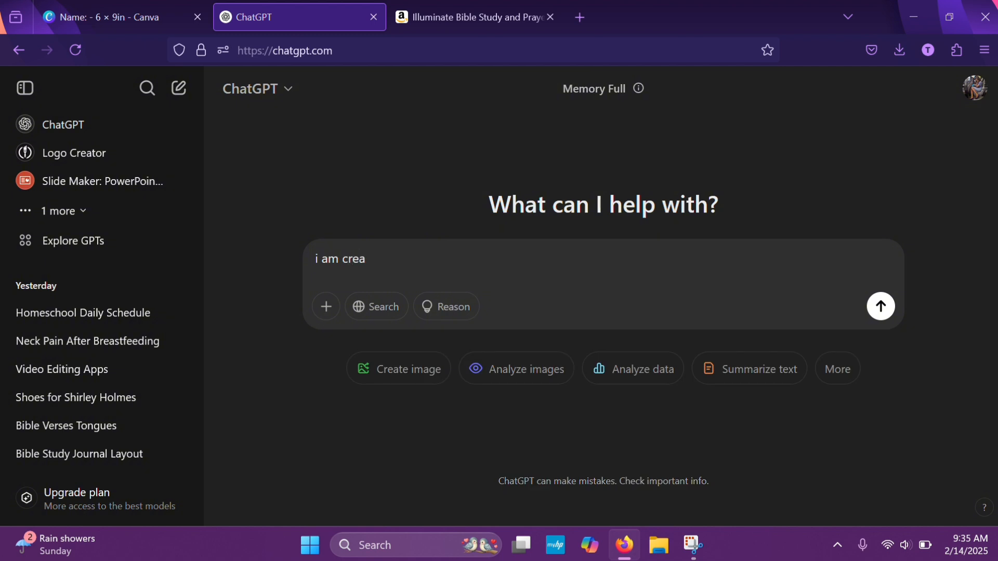
pyautogui.write('ting a doctrine journal for people to study Bible doctines')
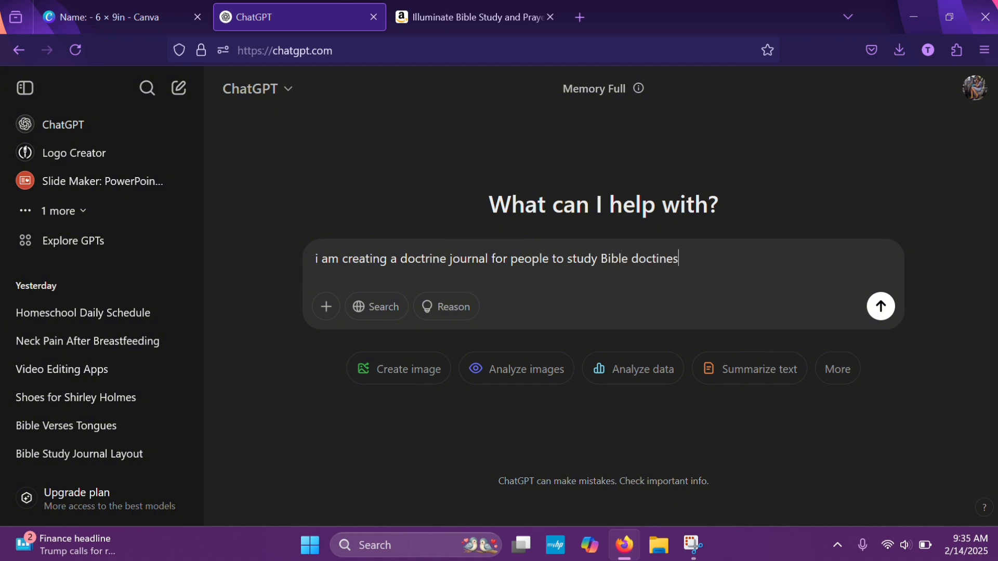
pyautogui.write('in depth, create an introduct')
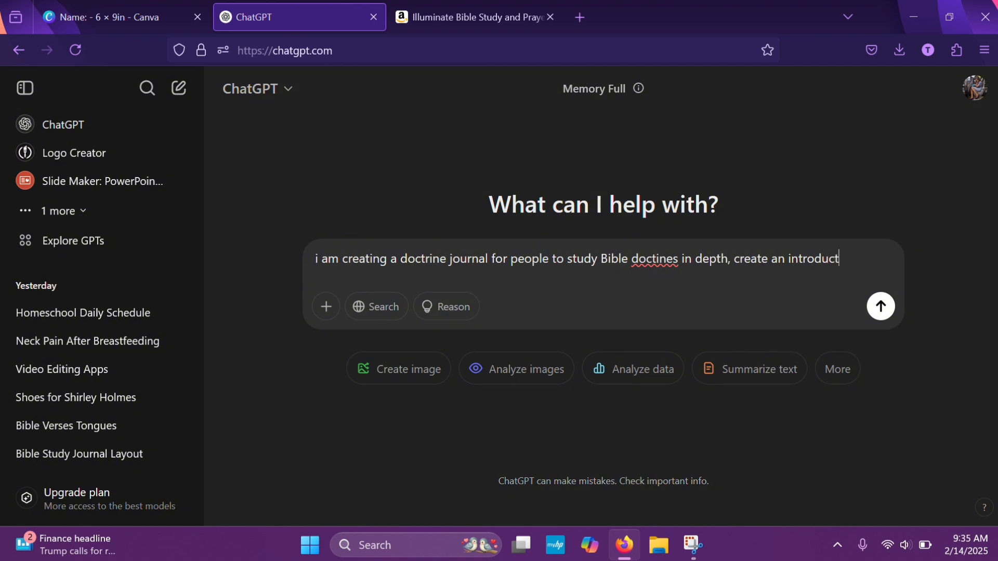
pyautogui.write('or')
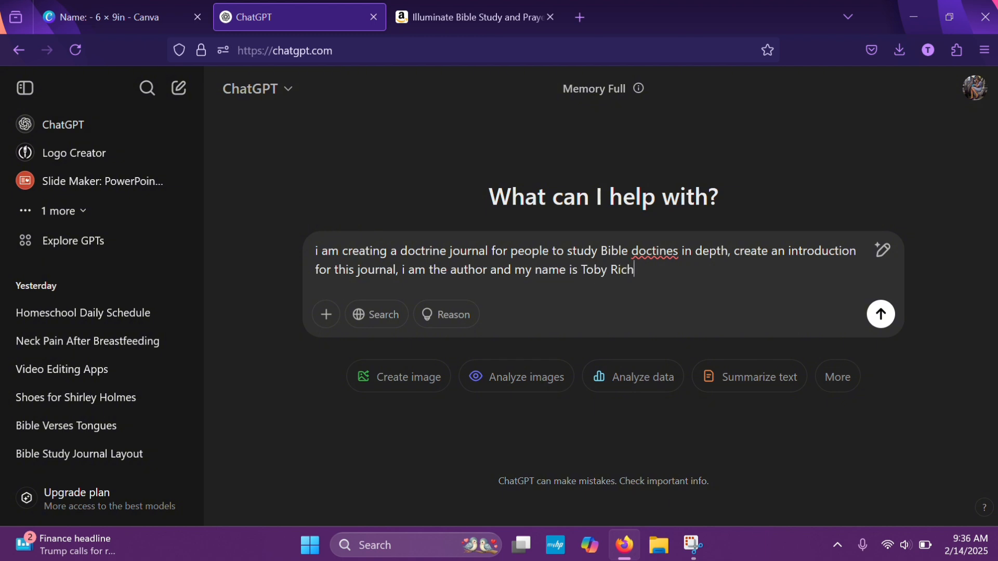
pyautogui.press('Return')
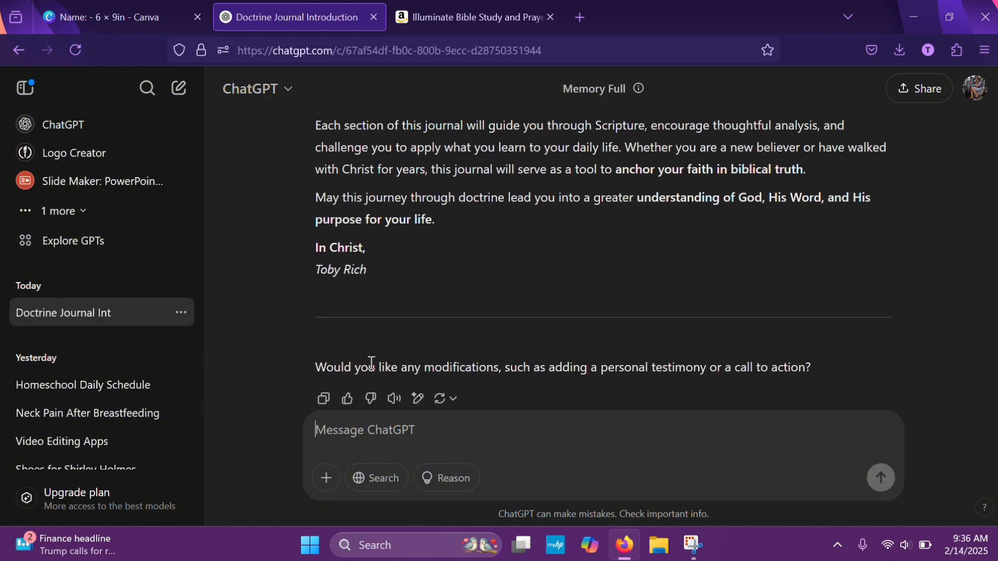
# Copy the generated introduction and return to the Introduction page in Canva
pyautogui.click(329, 351)
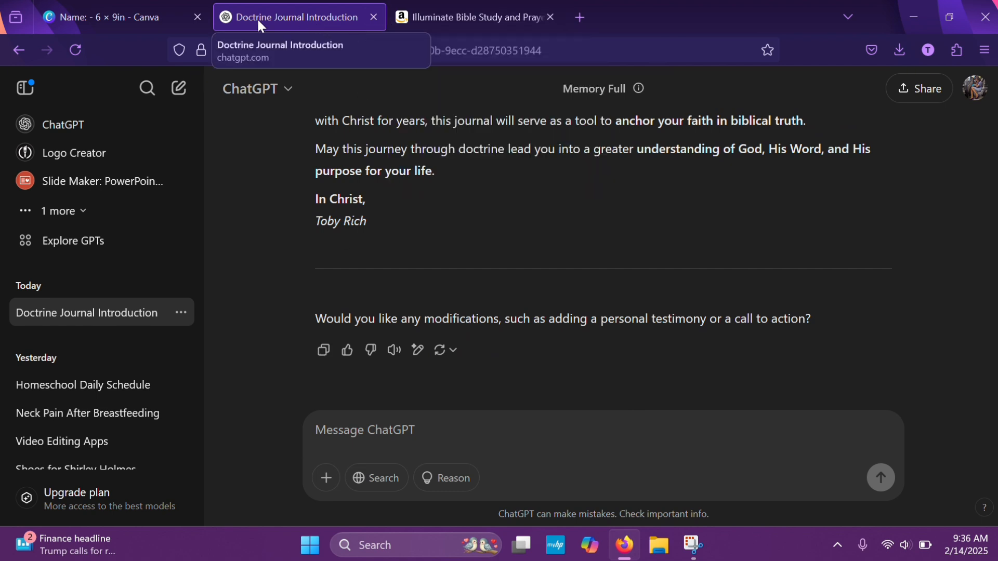
pyautogui.click(139, 4)
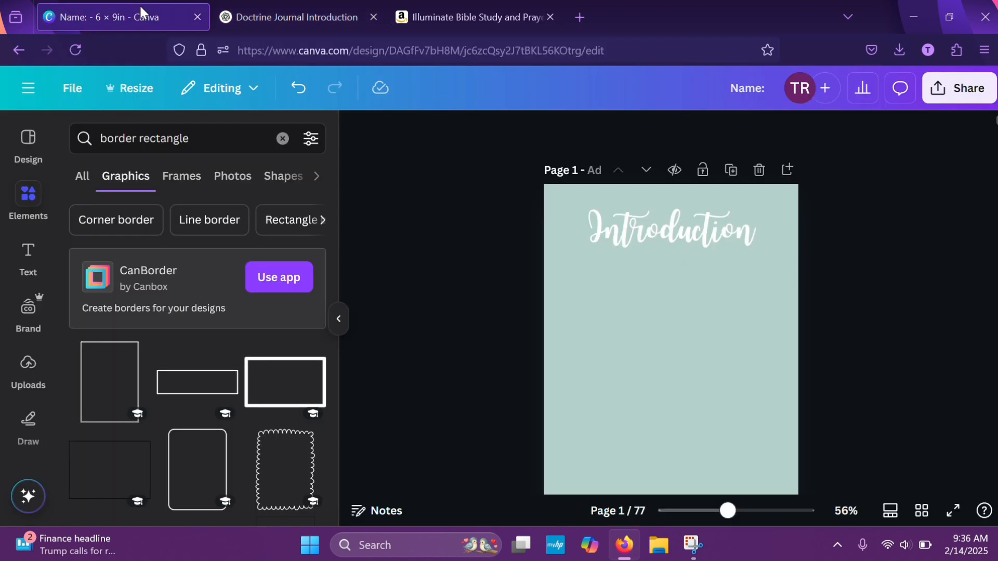
pyautogui.click(611, 298)
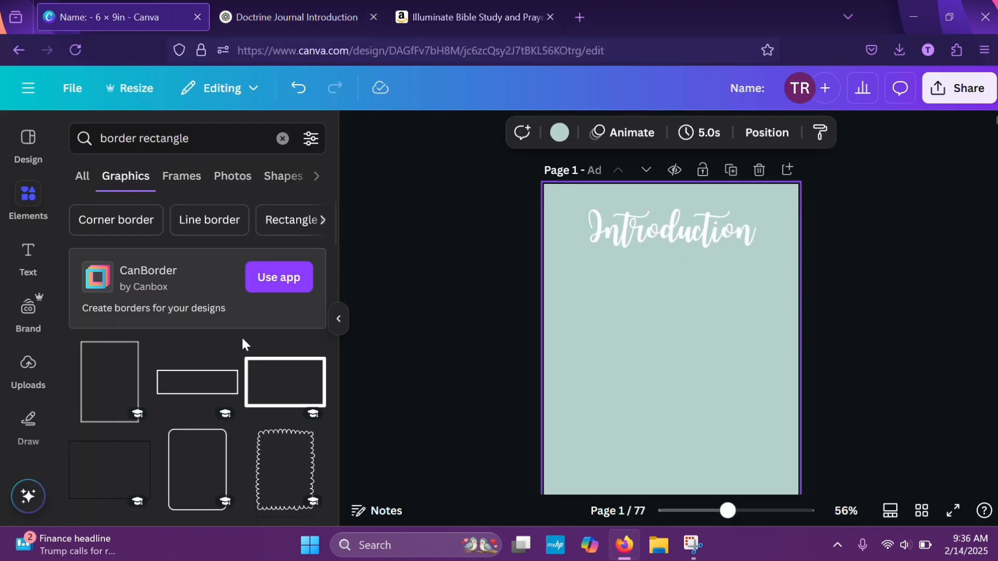
# Add the portrait rectangle border graphic to the Introduction page and enlarge it to frame the heading and the empty area below
pyautogui.click(115, 358)
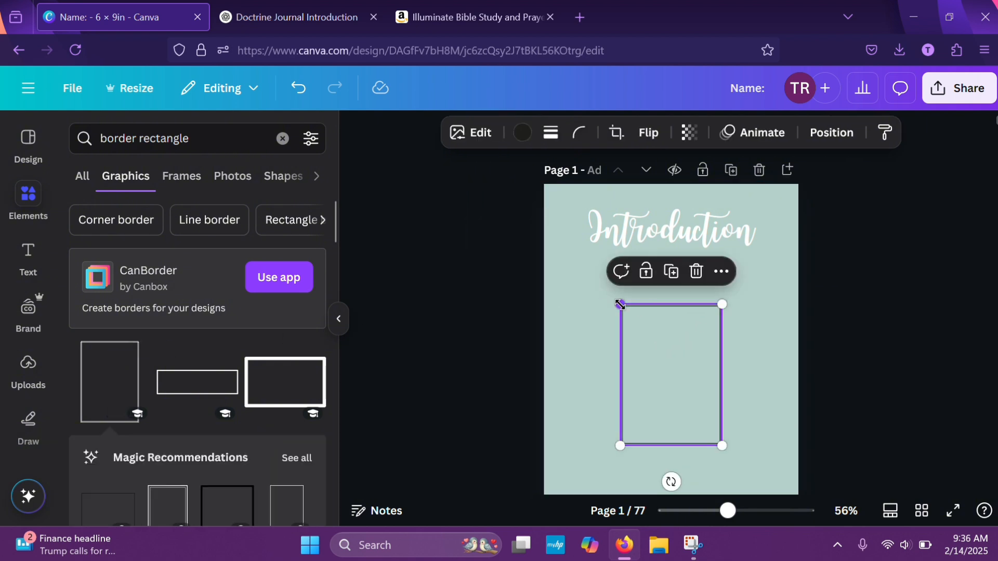
pyautogui.moveTo(620, 304); pyautogui.dragTo(551, 210)
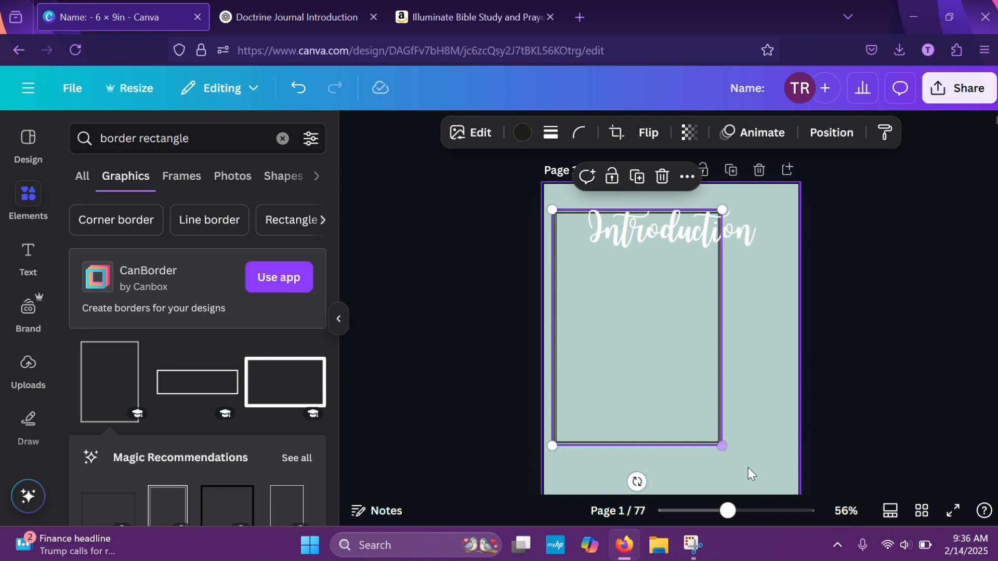
pyautogui.rightClick(763, 476)
pyautogui.click(722, 447)
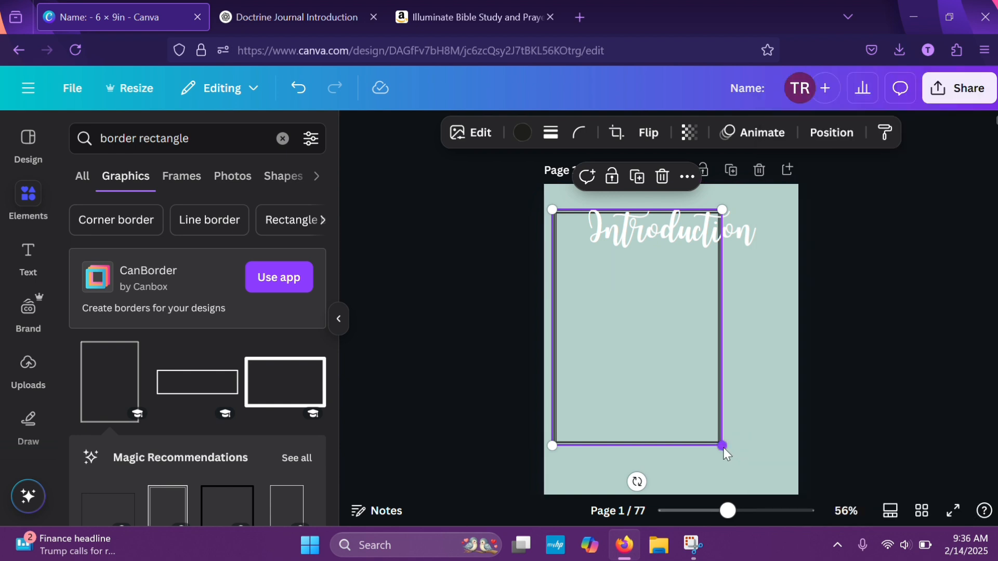
pyautogui.moveTo(723, 447); pyautogui.dragTo(800, 479)
pyautogui.moveTo(682, 405); pyautogui.dragTo(684, 404)
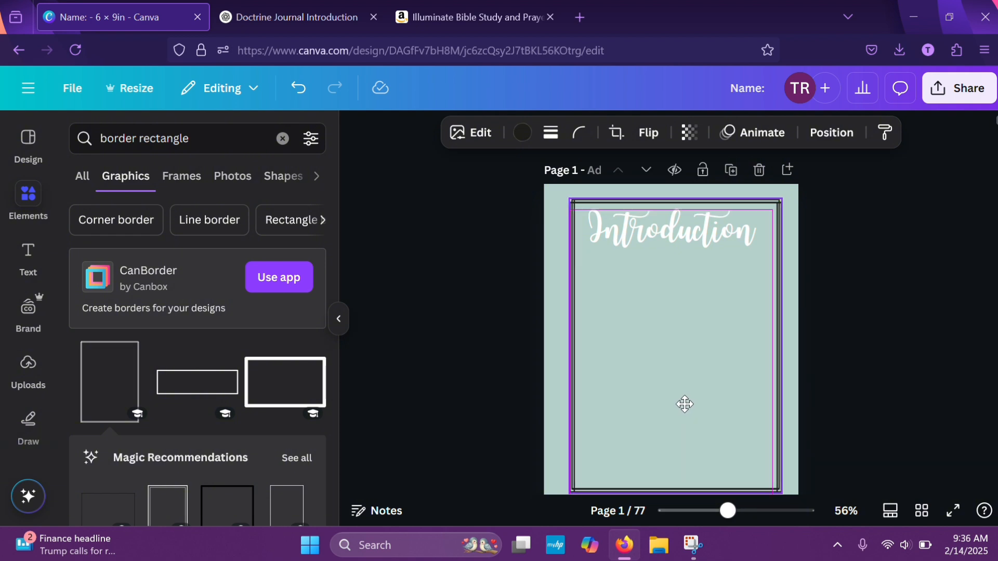
pyautogui.click(886, 354)
# Enlarge the border to nearly the full page width and center it horizontally on the Introduction page
pyautogui.scroll(-3, 887, 355)
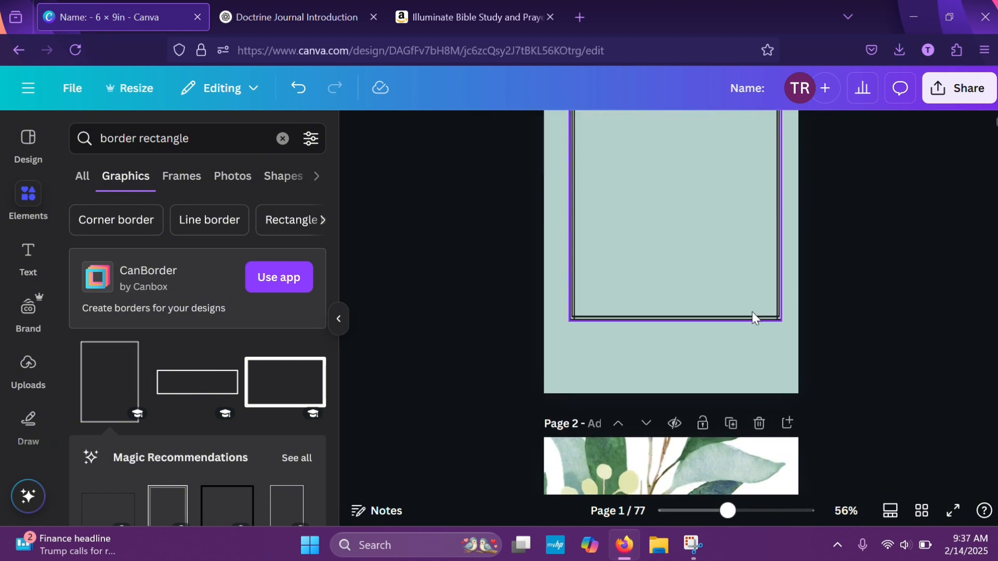
pyautogui.click(753, 313)
pyautogui.moveTo(781, 321); pyautogui.dragTo(812, 363)
pyautogui.scroll(5, 862, 316)
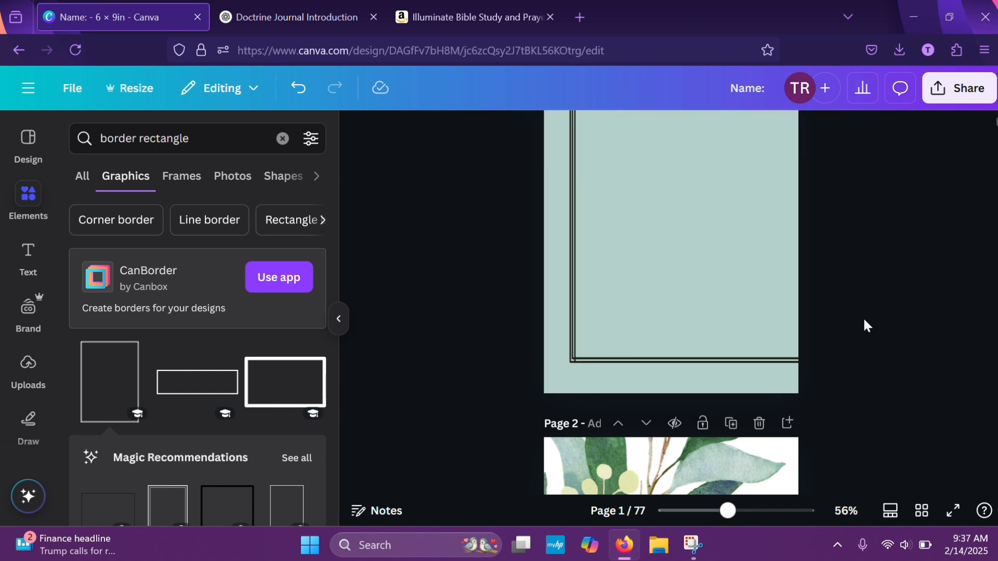
pyautogui.moveTo(754, 327); pyautogui.dragTo(739, 323)
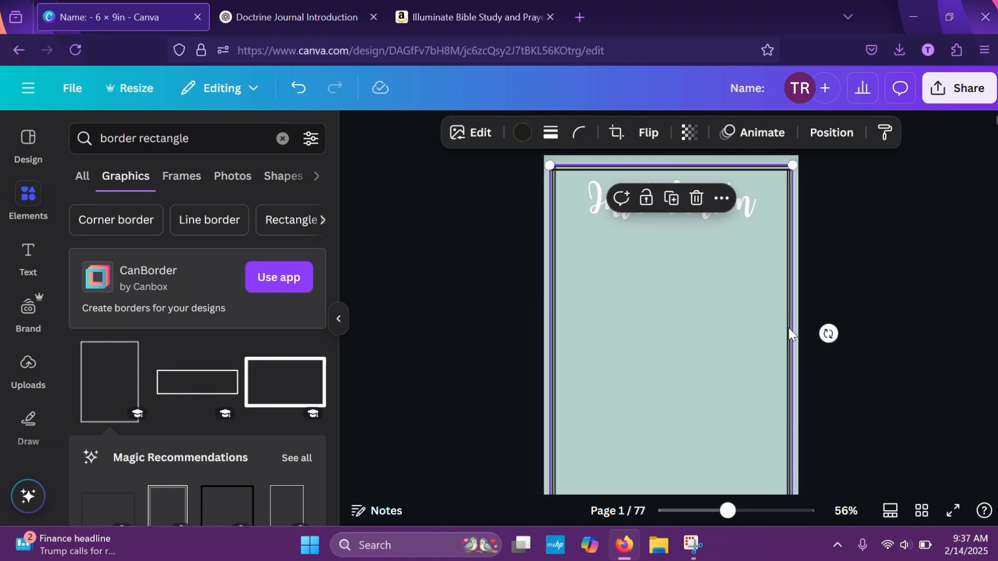
pyautogui.click(843, 348)
pyautogui.scroll(-3, 844, 353)
pyautogui.scroll(3, 844, 349)
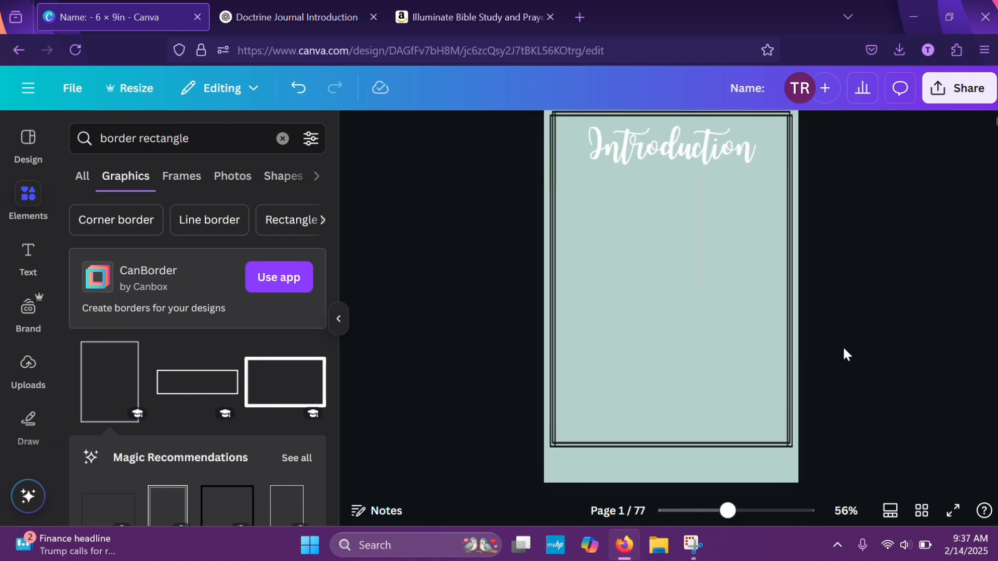
# Duplicate the leaf graphic in the upper-left corner of the first writing page, page 3
pyautogui.scroll(-5, 843, 349)
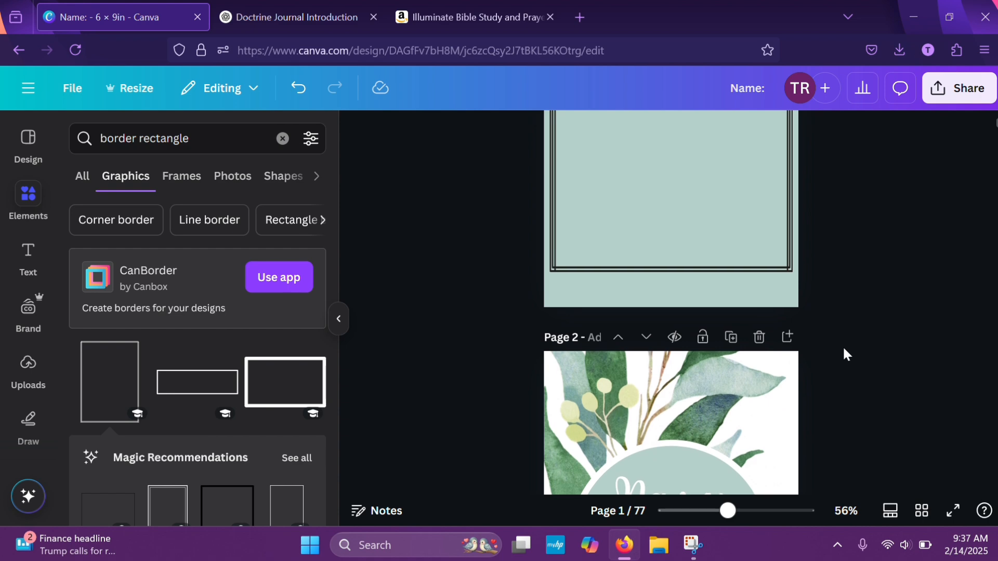
pyautogui.click(694, 390)
pyautogui.click(928, 424)
pyautogui.scroll(-8, 928, 424)
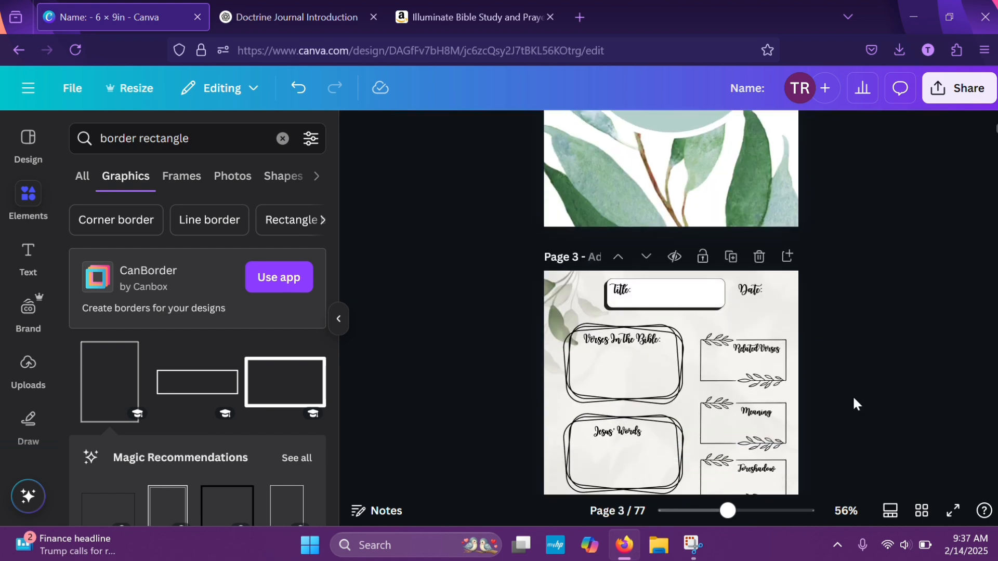
pyautogui.click(580, 316)
pyautogui.click(555, 217)
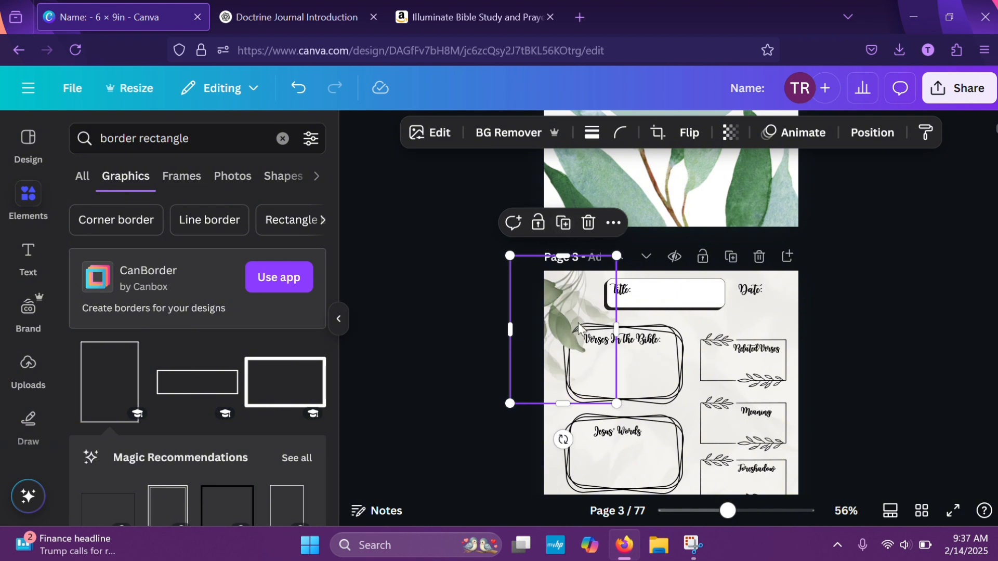
pyautogui.moveTo(584, 313); pyautogui.dragTo(636, 180)
pyautogui.click(903, 224)
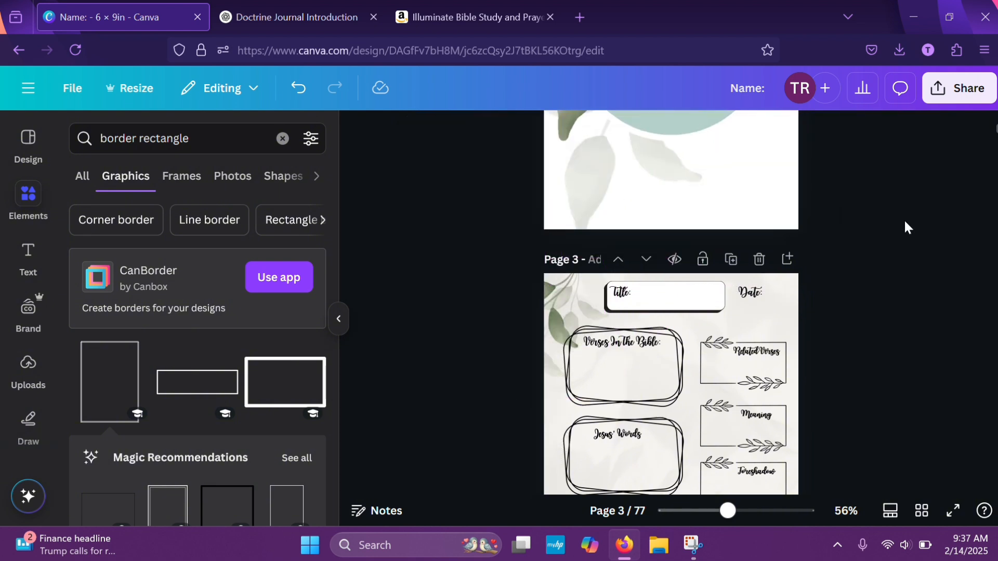
pyautogui.scroll(5, 904, 228)
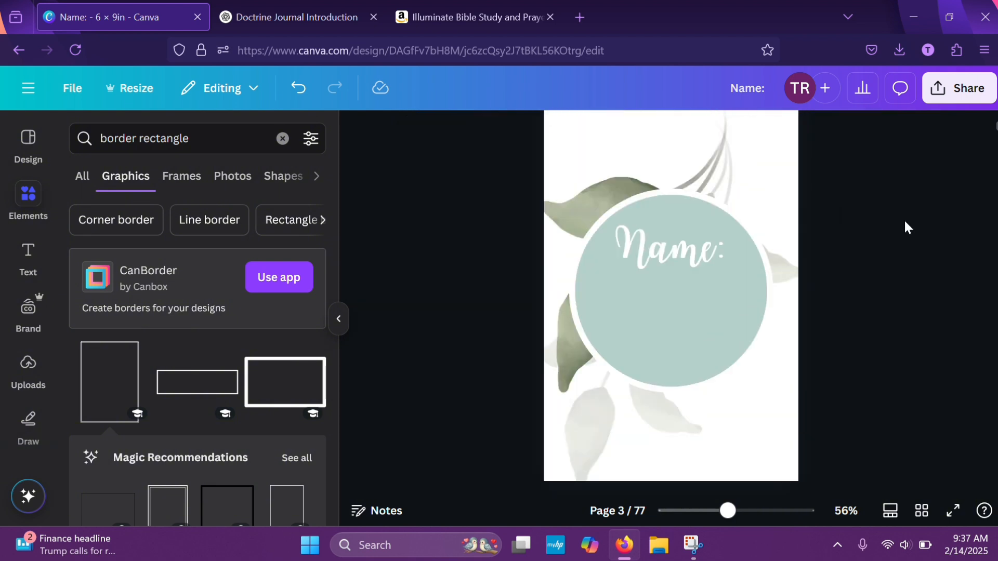
pyautogui.click(298, 87)
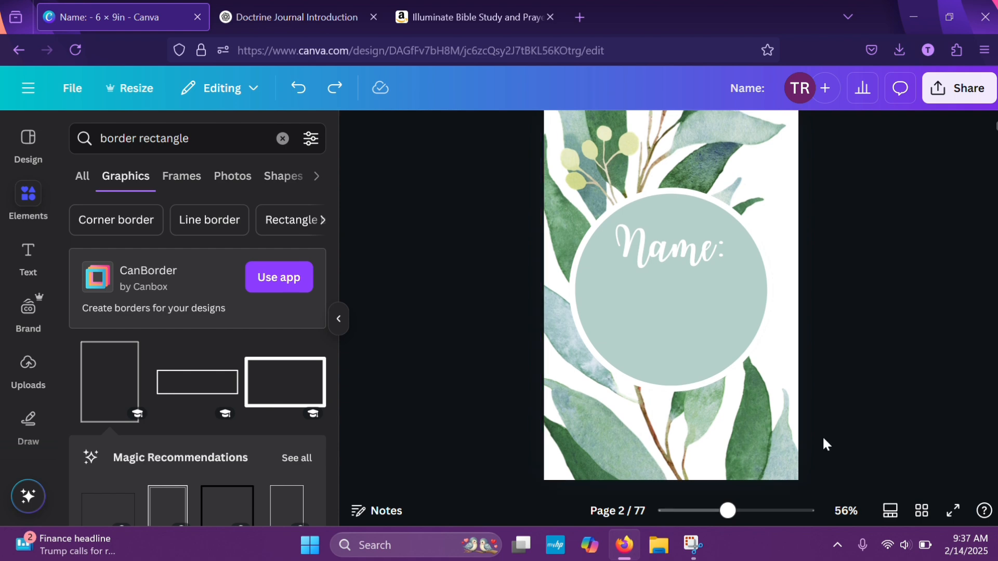
# Move the duplicated leaf graphic over to the upper-right corner of page 3
pyautogui.scroll(-5, 822, 435)
pyautogui.click(584, 330)
pyautogui.moveTo(584, 330); pyautogui.dragTo(780, 291)
# Copy the duplicated leaf graphic from page 3 and paste it onto the Introduction page
pyautogui.scroll(3, 908, 203)
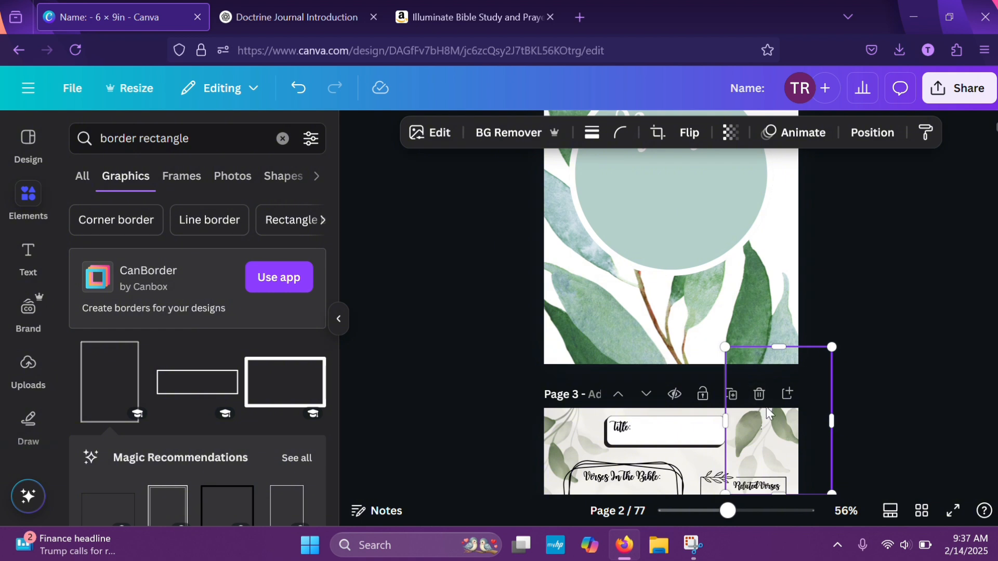
pyautogui.rightClick(766, 408)
pyautogui.click(778, 451)
pyautogui.rightClick(778, 451)
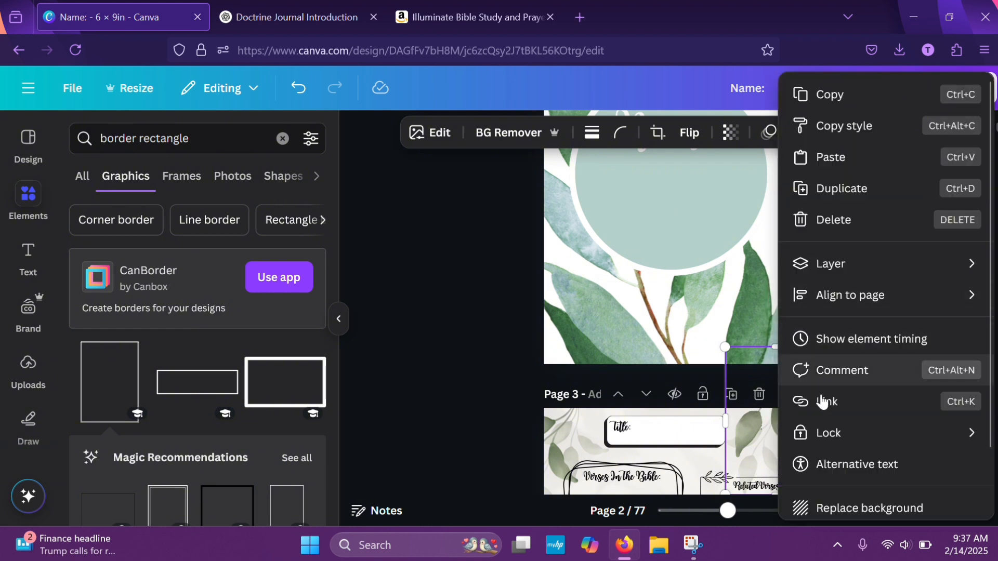
pyautogui.click(829, 95)
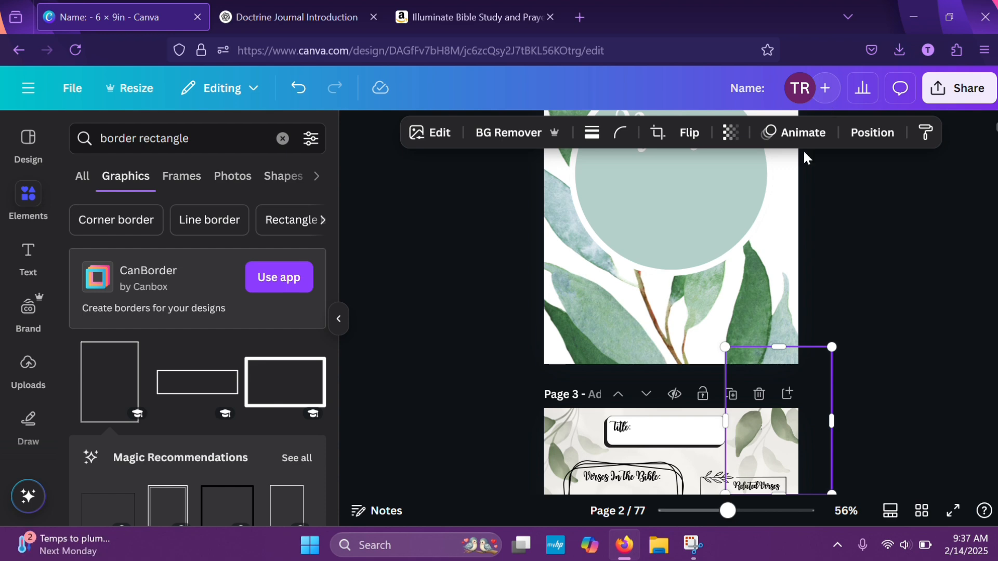
pyautogui.scroll(6, 886, 242)
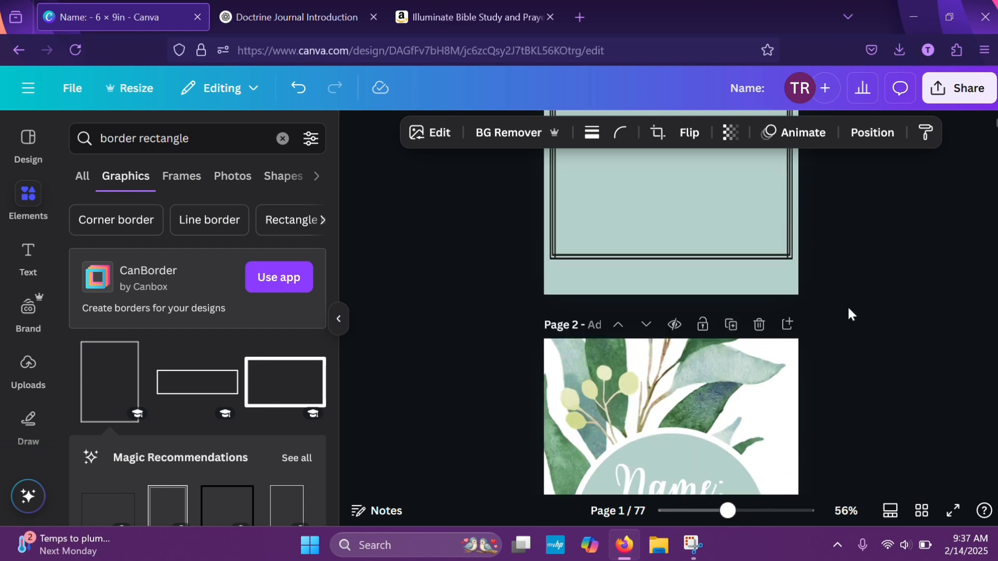
pyautogui.rightClick(699, 241)
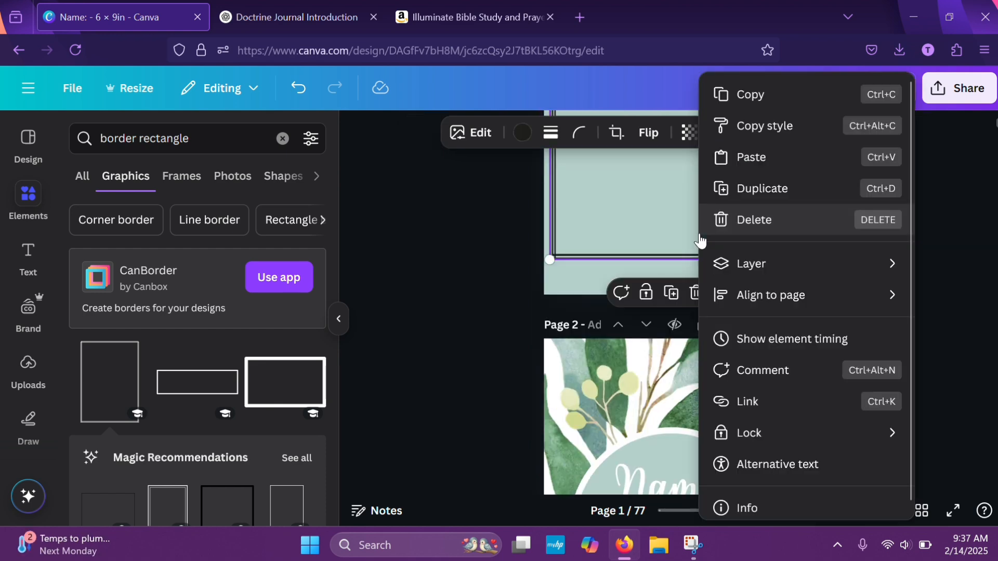
pyautogui.click(735, 154)
# Delete the extra leaf graphic from the upper-right corner of page 3
pyautogui.scroll(-7, 840, 298)
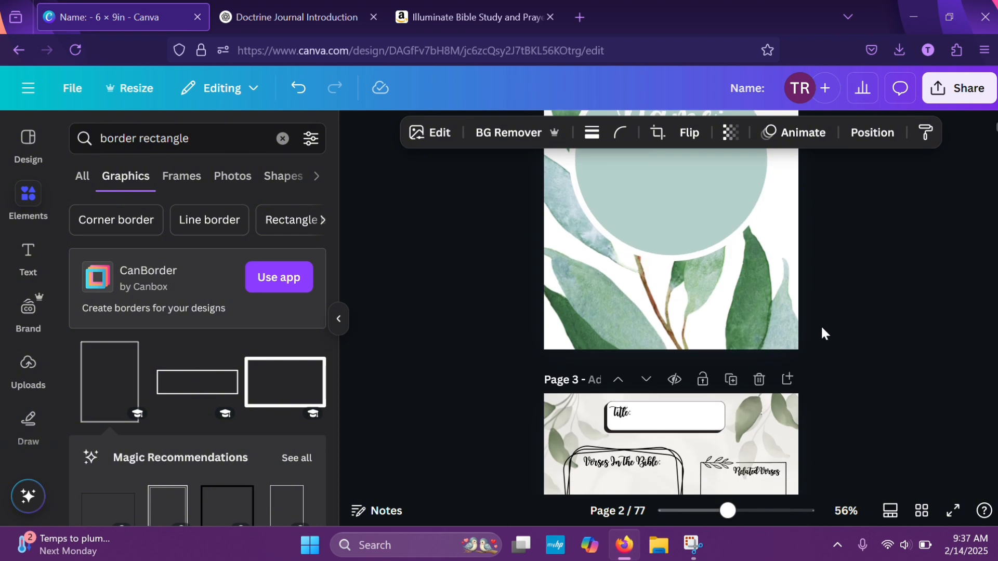
pyautogui.click(763, 423)
pyautogui.click(801, 303)
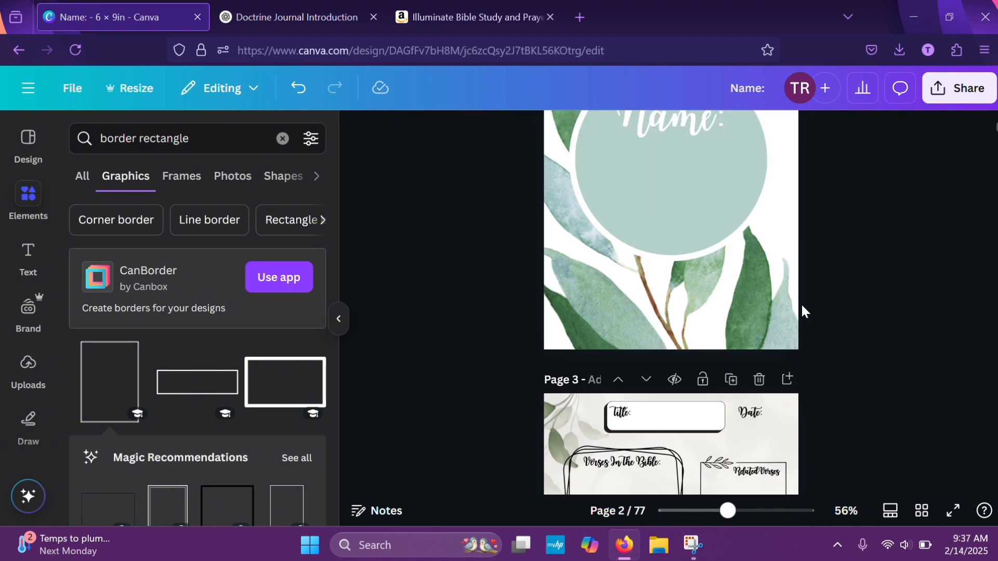
# Move the pasted leaf graphic to the right edge of the Introduction page, overlapping the border
pyautogui.scroll(5, 857, 289)
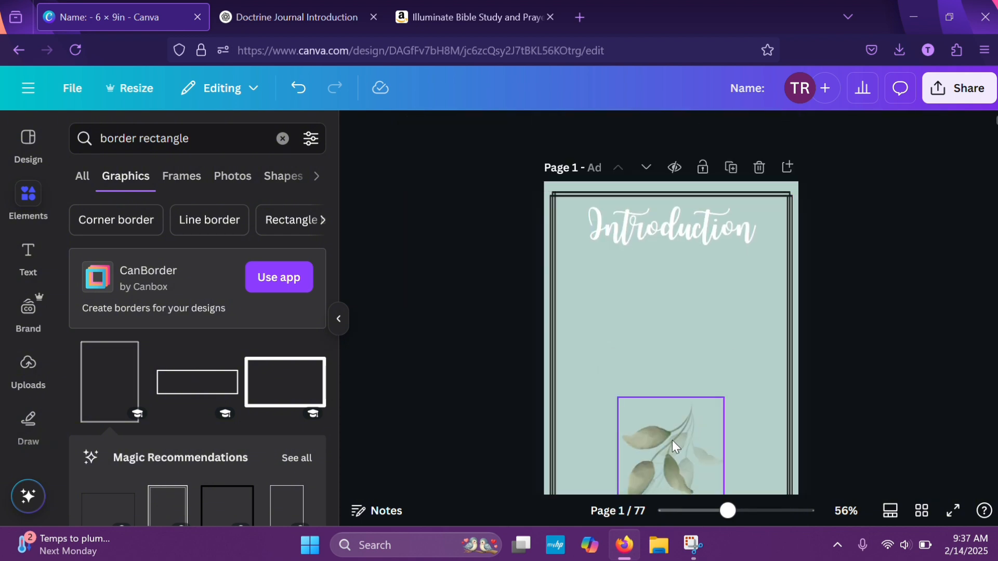
pyautogui.moveTo(672, 441); pyautogui.dragTo(778, 425)
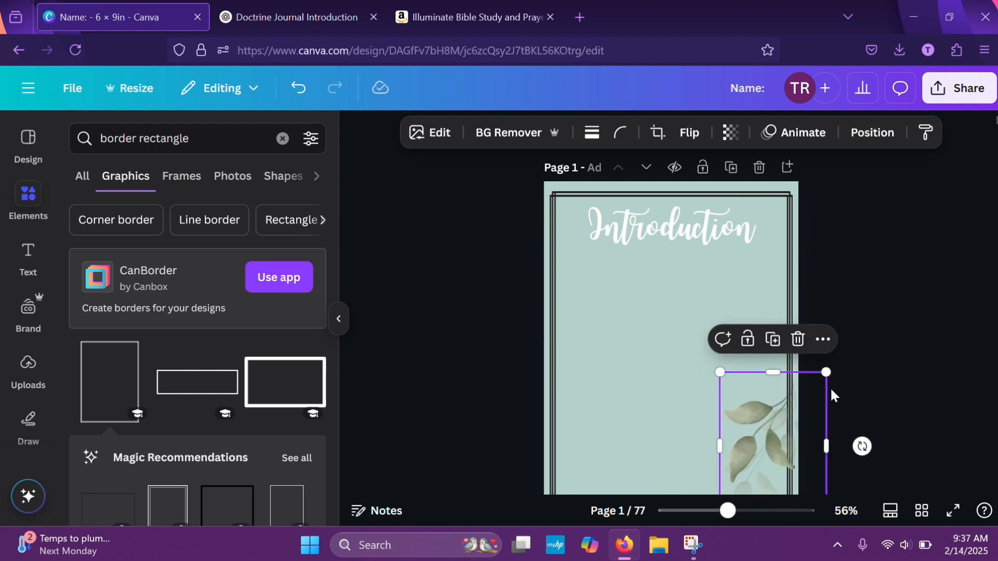
pyautogui.click(937, 378)
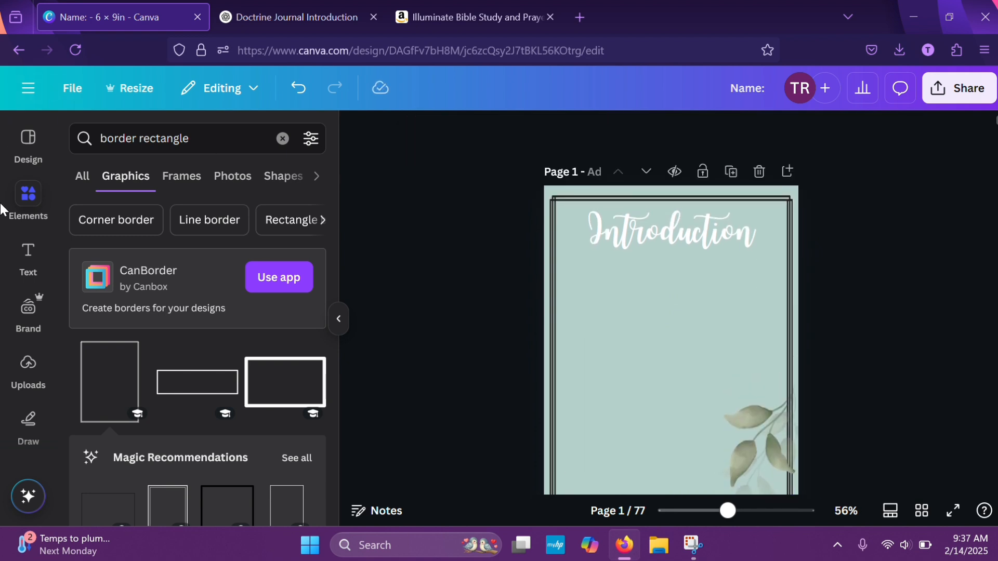
# Add a text box to the Introduction page, replace its placeholder with the copied introduction and scale the text down to size 14.2
pyautogui.click(28, 257)
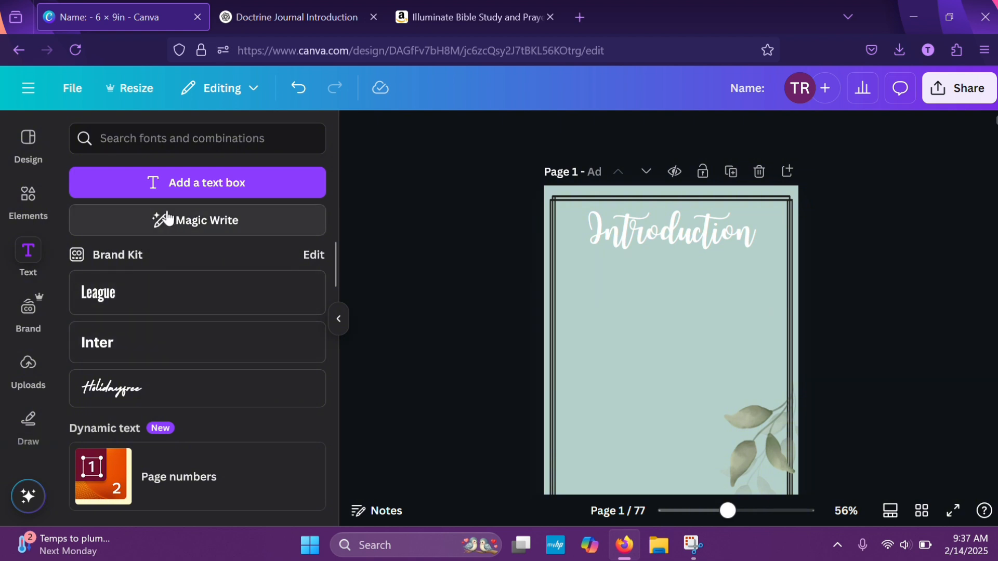
pyautogui.click(238, 183)
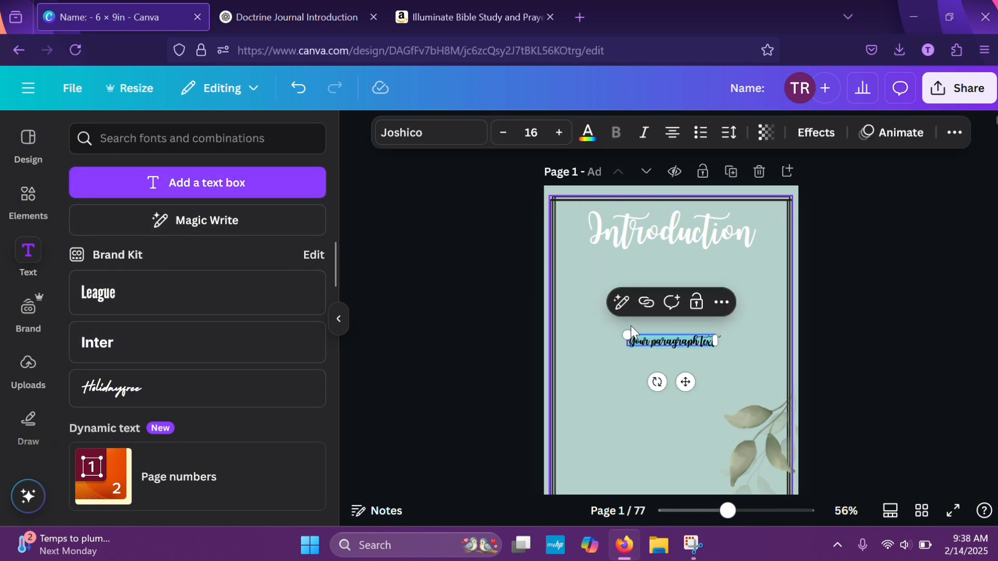
pyautogui.press('BackSpace')
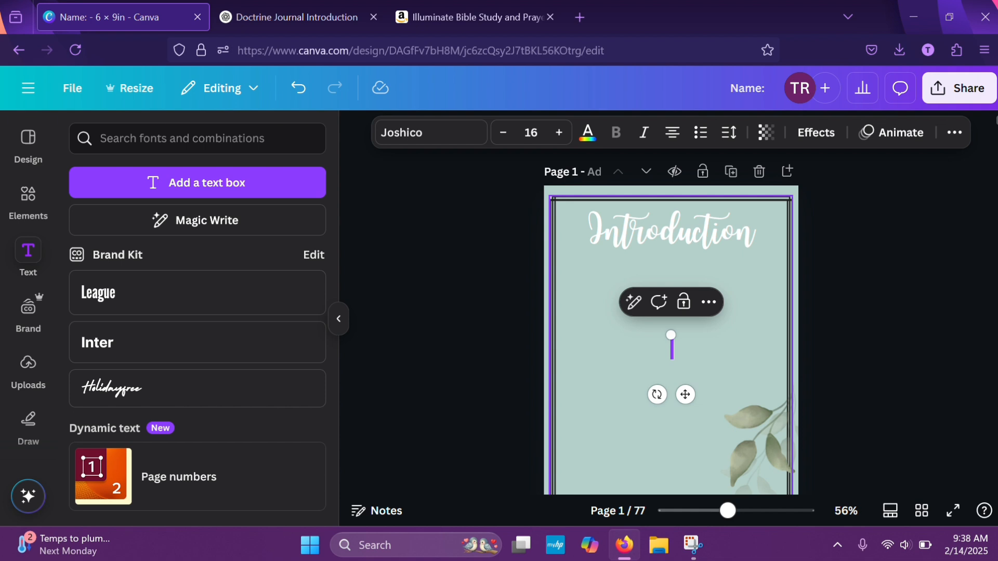
pyautogui.hotkey('ctrl', 'z')
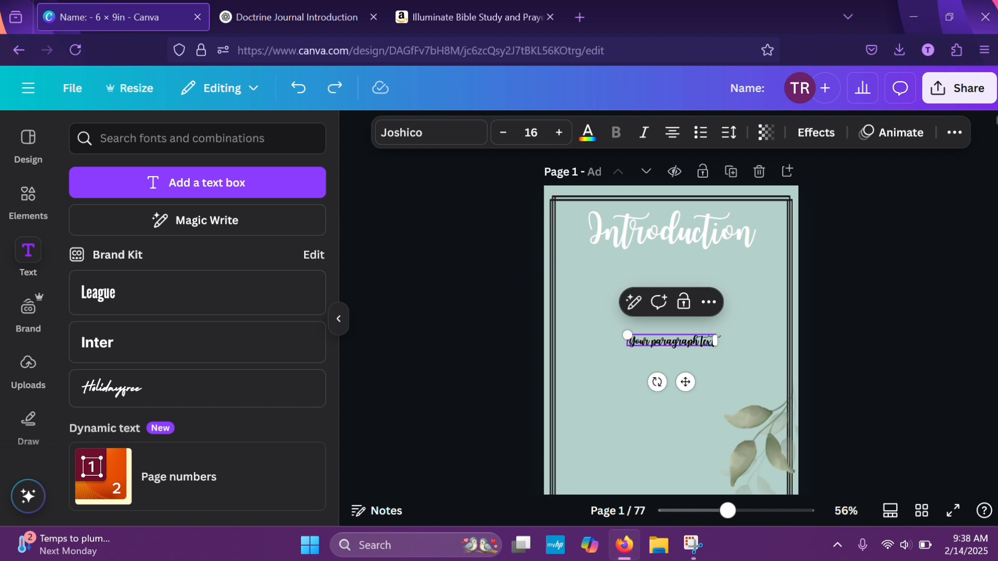
pyautogui.click(293, 17)
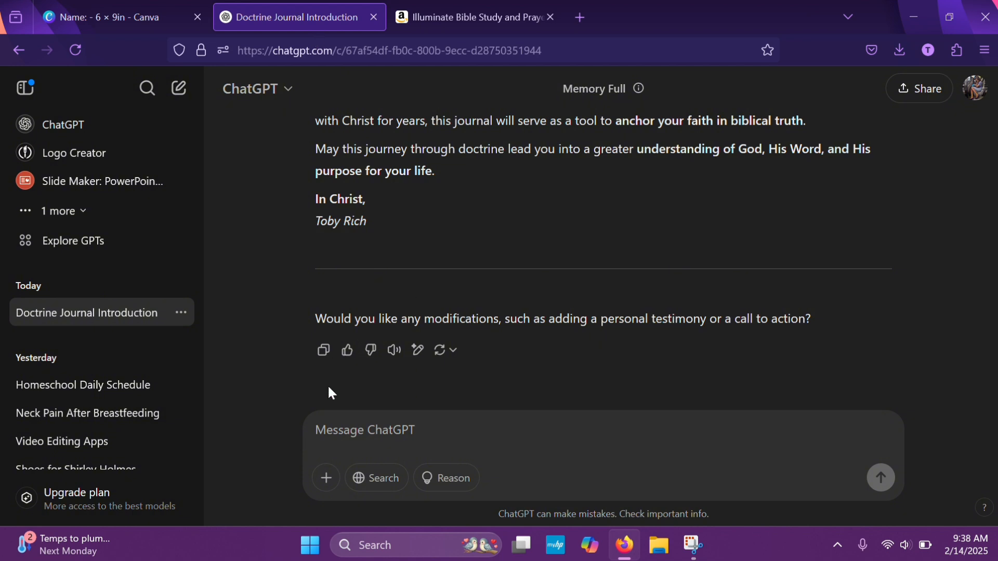
pyautogui.click(120, 17)
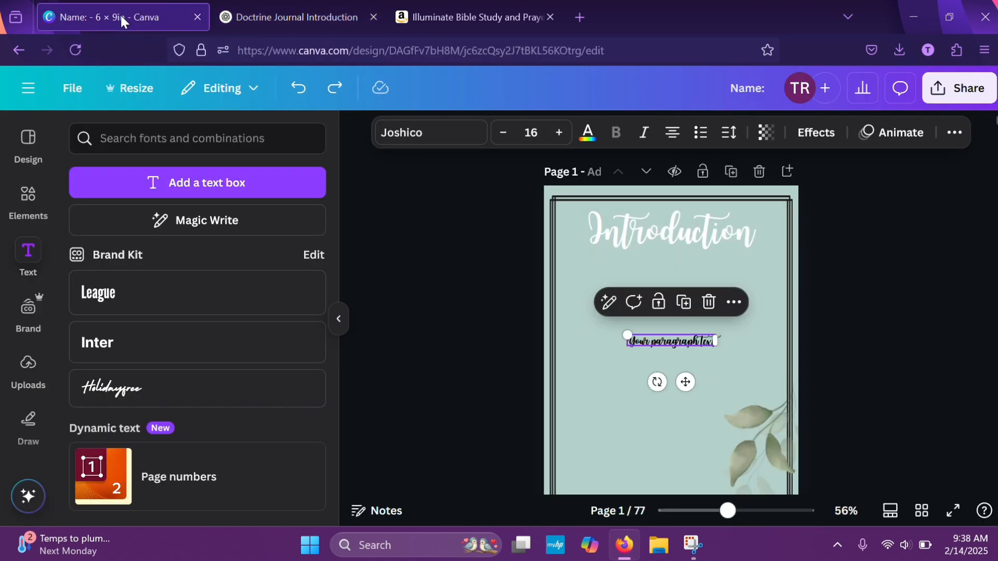
pyautogui.doubleClick(684, 341)
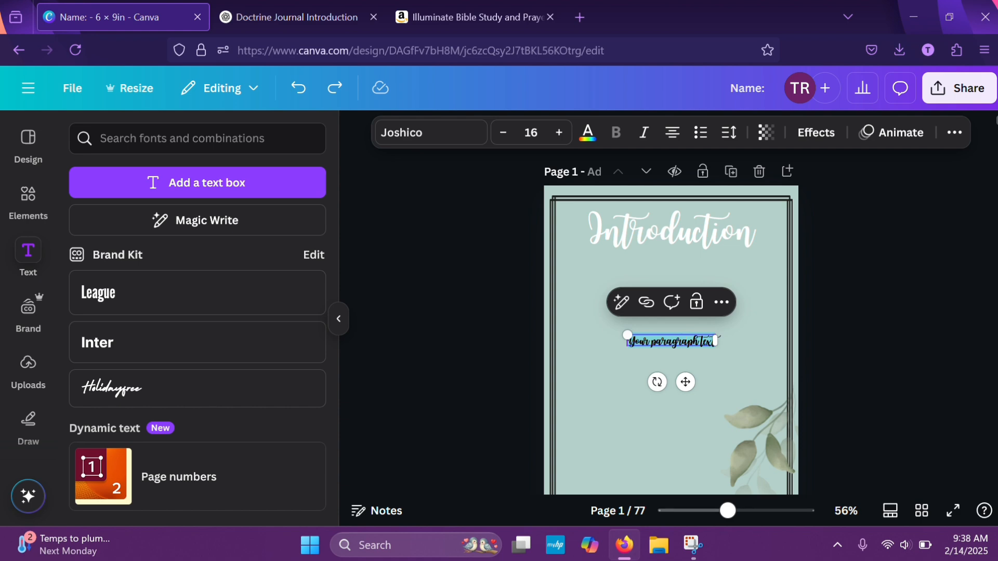
pyautogui.hotkey('ctrl', 'v')
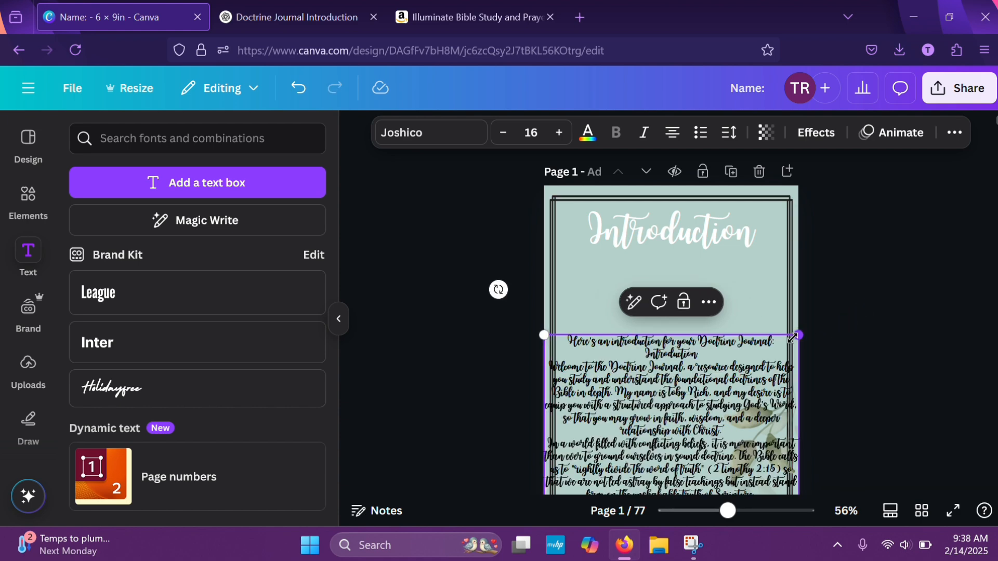
pyautogui.moveTo(793, 337); pyautogui.dragTo(770, 380)
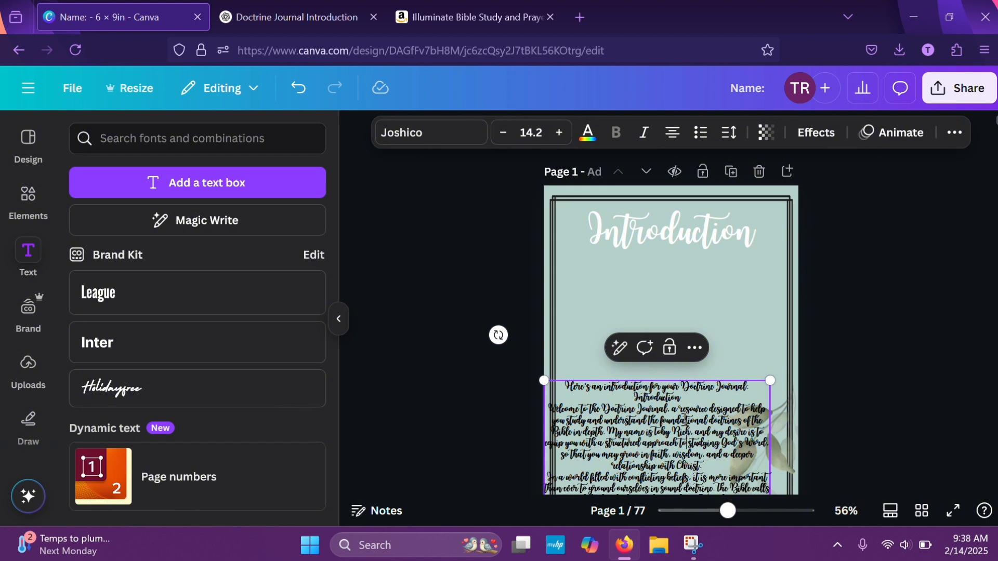
pyautogui.click(790, 312)
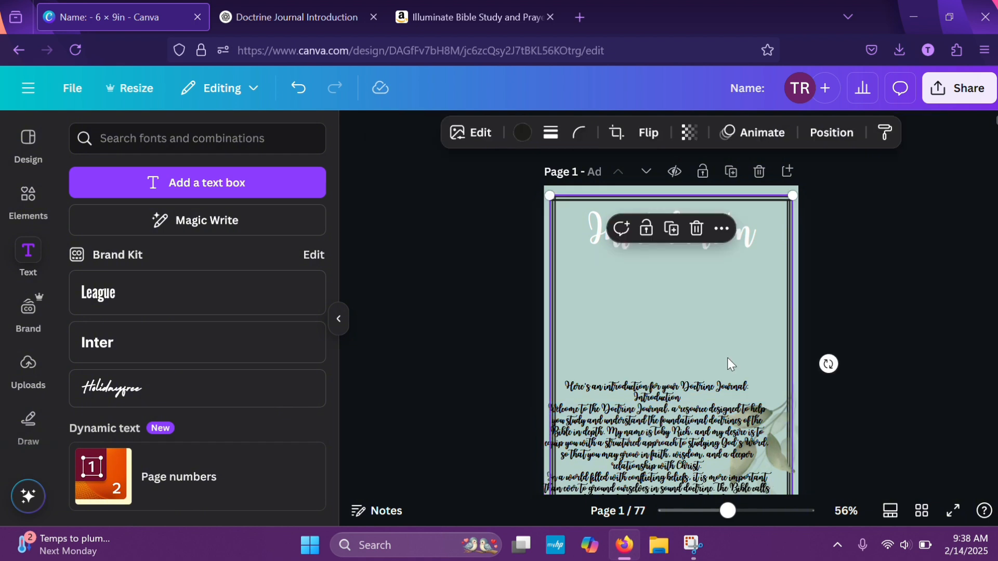
pyautogui.moveTo(690, 427); pyautogui.dragTo(704, 357)
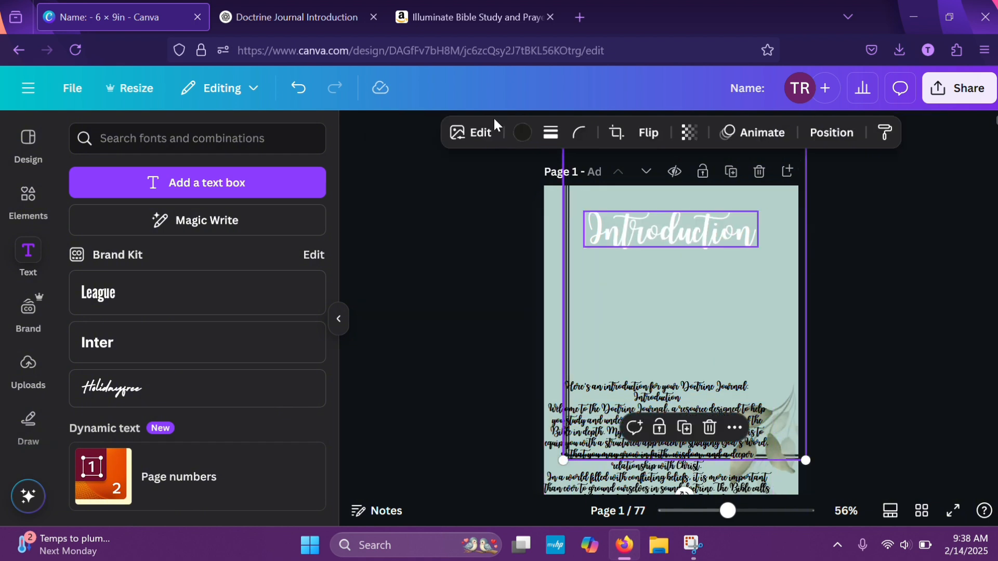
pyautogui.click(298, 88)
# Move the introduction text up beneath the heading inside the border and set its font size to 12
pyautogui.click(626, 432)
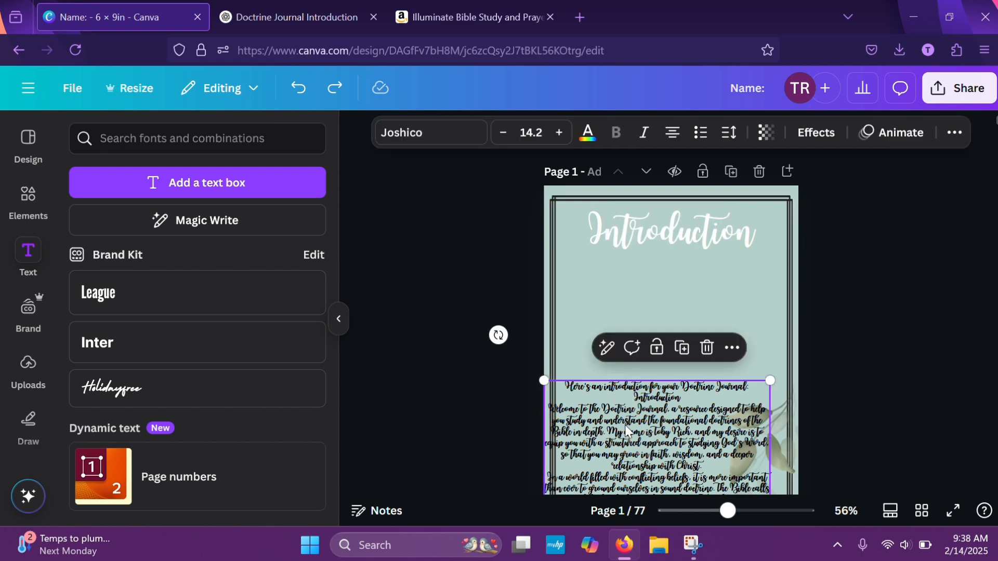
pyautogui.moveTo(627, 432); pyautogui.dragTo(635, 289)
pyautogui.scroll(-3, 878, 288)
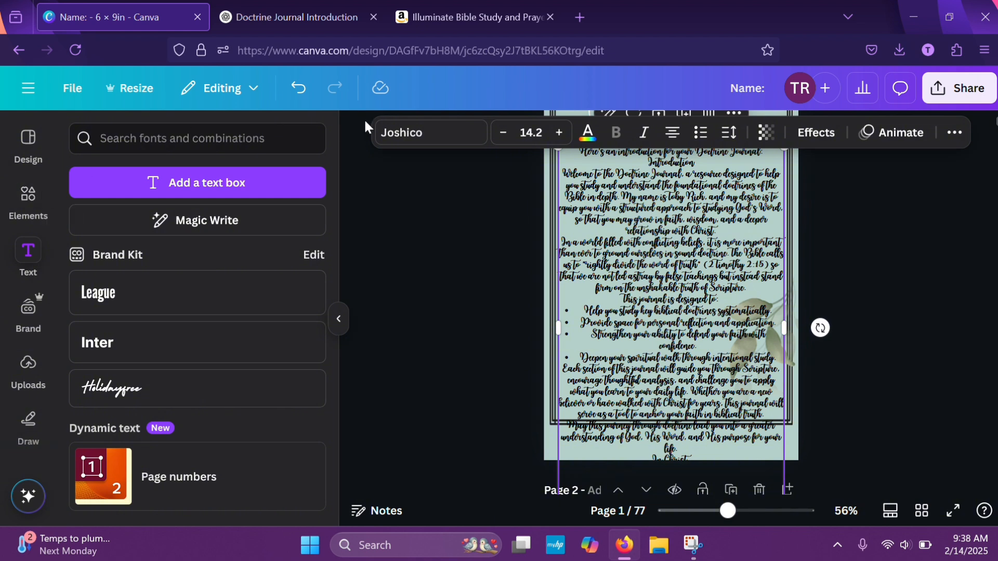
pyautogui.click(527, 129)
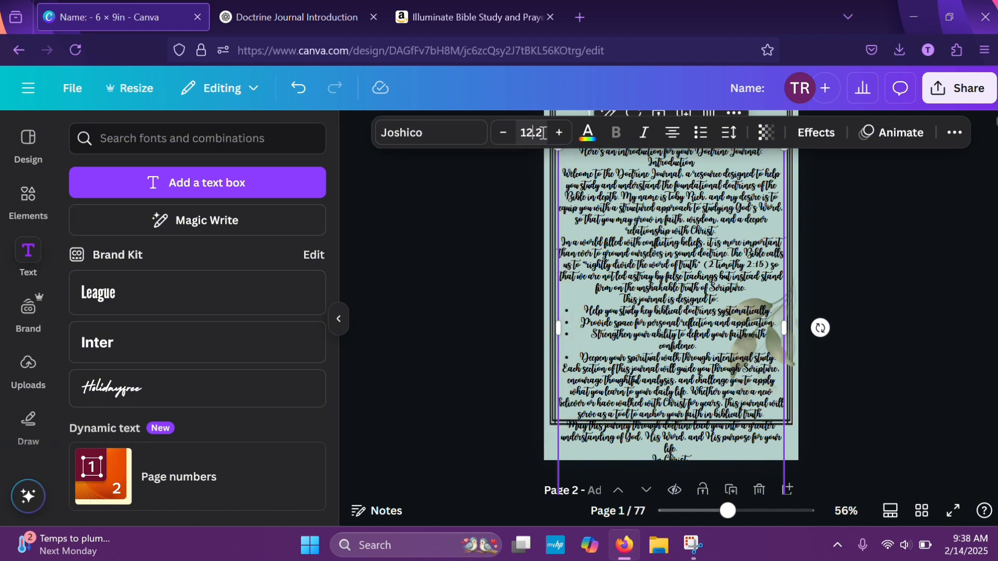
pyautogui.click(543, 133)
pyautogui.press('BackSpace')
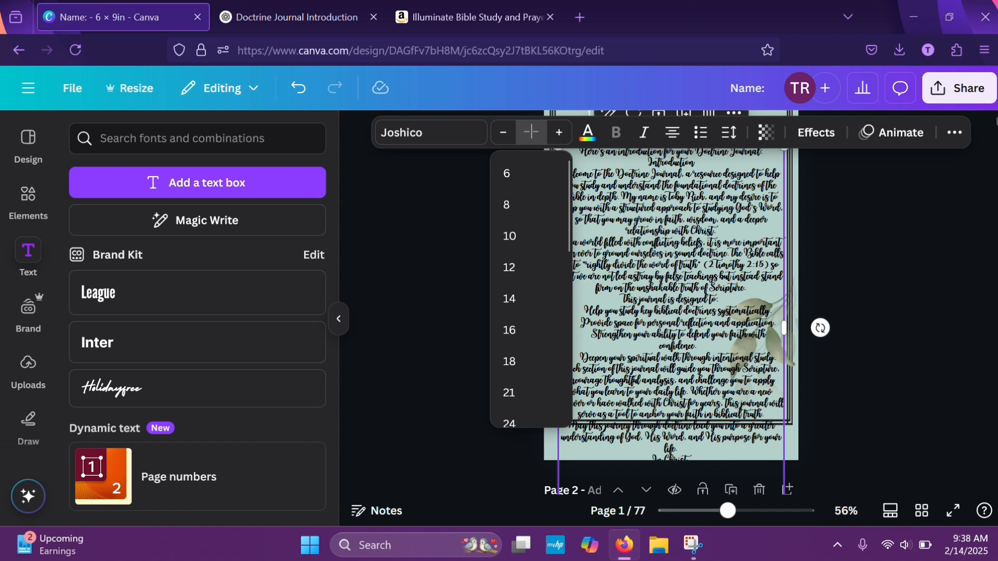
pyautogui.click(512, 267)
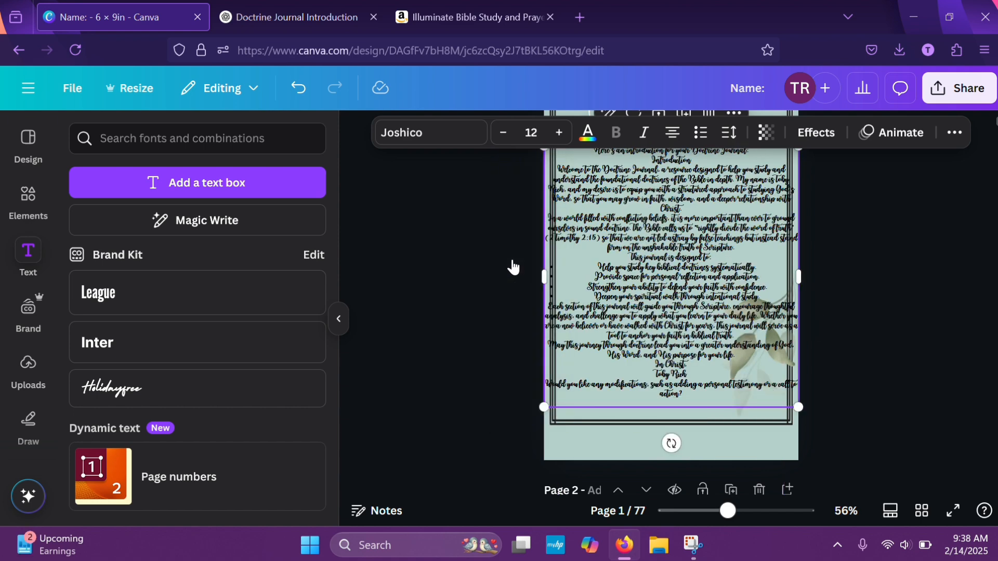
pyautogui.click(914, 321)
pyautogui.click(661, 287)
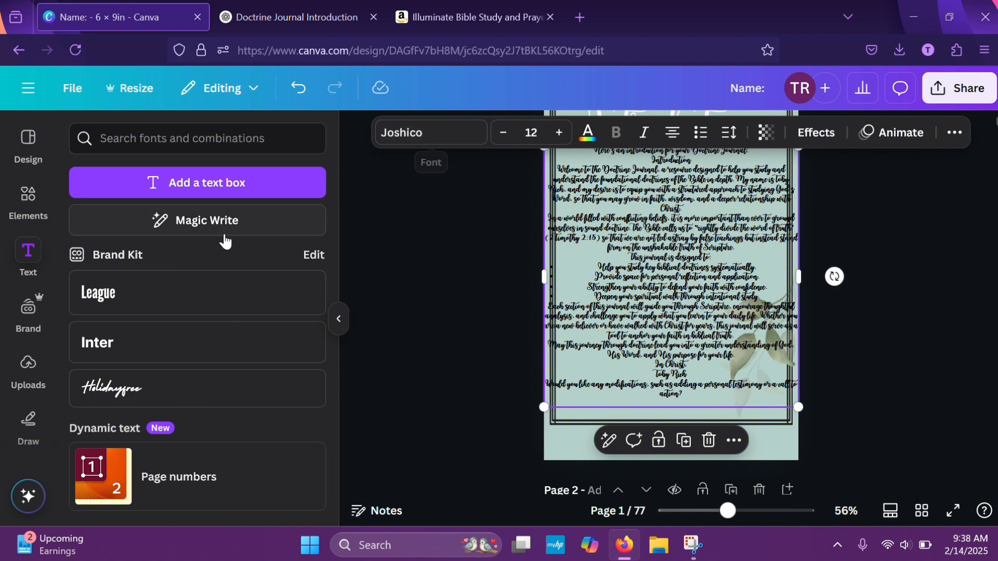
pyautogui.click(192, 297)
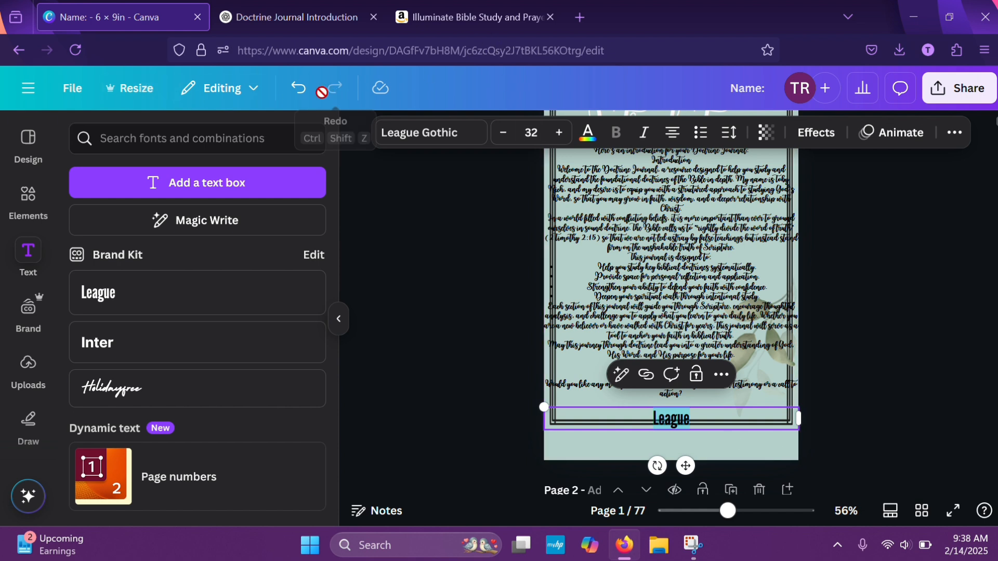
pyautogui.click(298, 93)
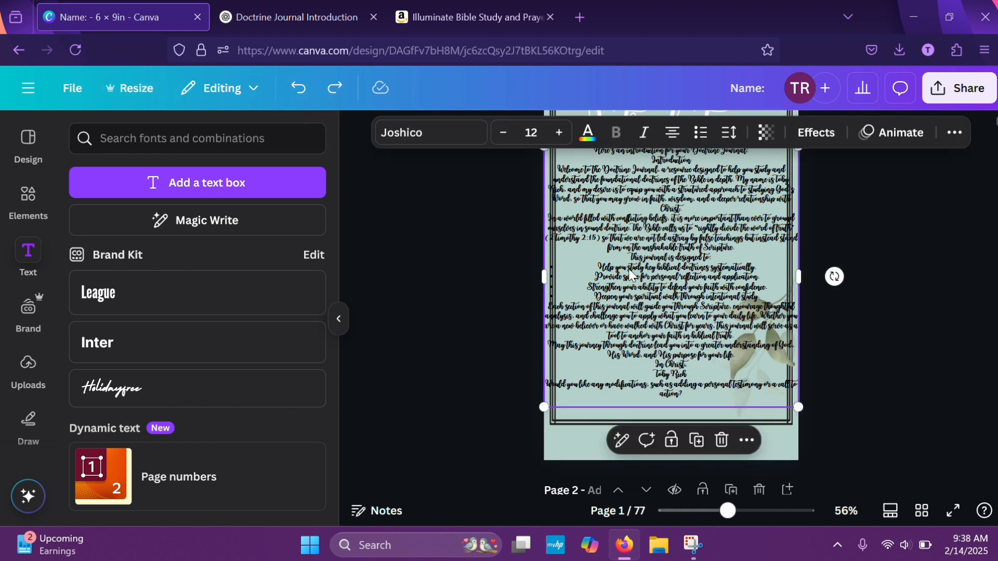
# Change the font of the introduction body text to Ovo
pyautogui.click(465, 136)
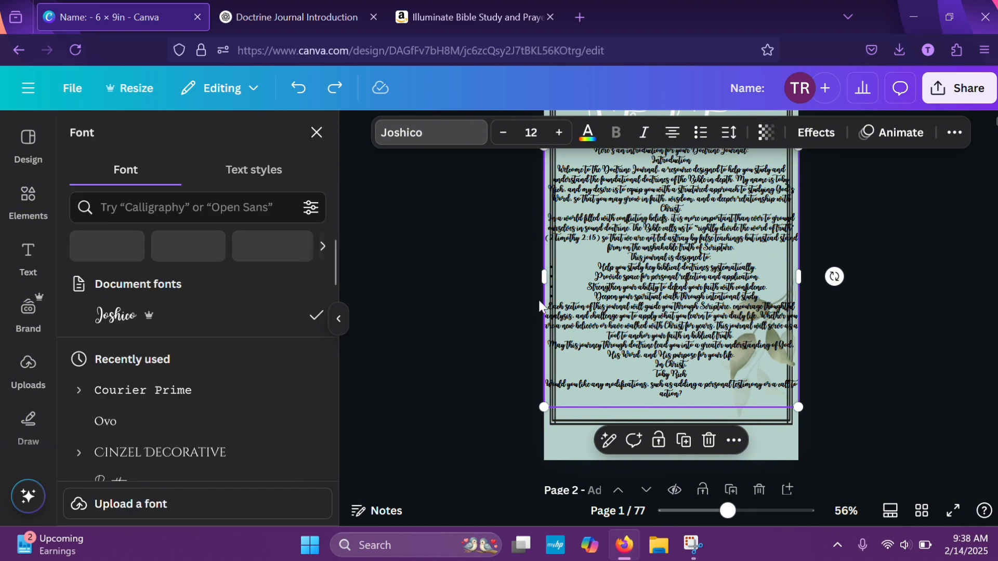
pyautogui.click(133, 421)
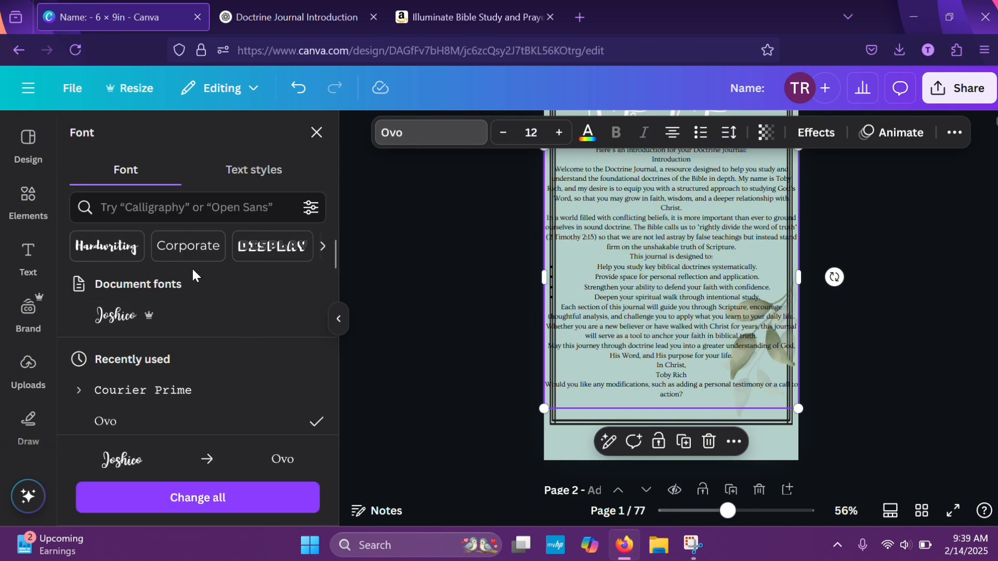
pyautogui.scroll(2, 789, 309)
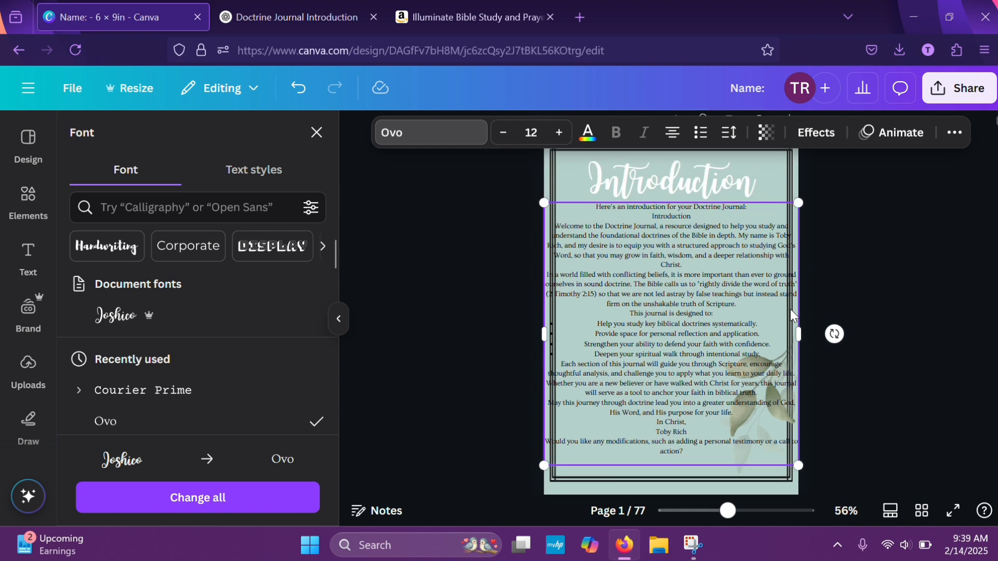
# Delete the lead-in line "Here's an introduction for your Doctrine Journal:" and the duplicate "Introduction" line from the start of the body text
pyautogui.doubleClick(689, 235)
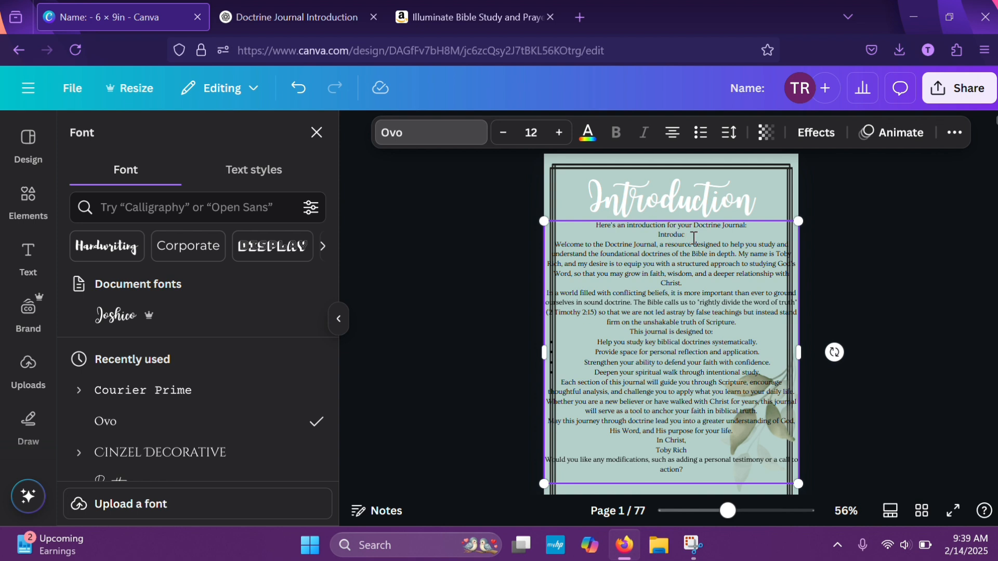
pyautogui.press('BackSpace')
pyautogui.press('BackSpace')
pyautogui.press('BackSpace')
pyautogui.press('BackSpace')
pyautogui.press('BackSpace')
pyautogui.press('BackSpace')
pyautogui.press('BackSpace')
pyautogui.press('BackSpace')
pyautogui.press('BackSpace')
pyautogui.press('BackSpace')
pyautogui.press('BackSpace')
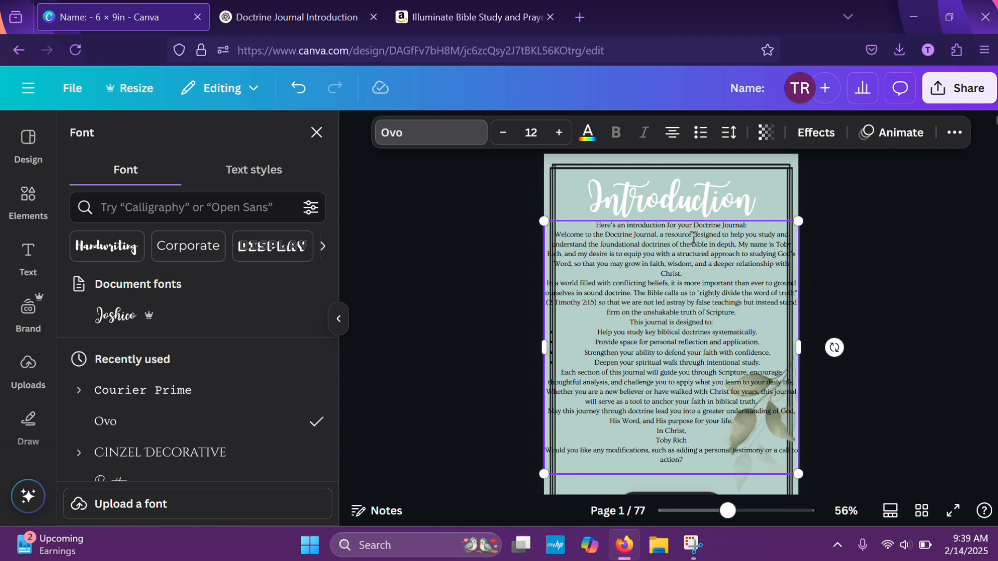
pyautogui.press('BackSpace')
pyautogui.press('BackSpace')
pyautogui.press('BackSpace')
pyautogui.press('BackSpace')
pyautogui.press('BackSpace')
pyautogui.press('BackSpace')
pyautogui.press('BackSpace')
pyautogui.press('BackSpace')
pyautogui.press('BackSpace')
pyautogui.press('BackSpace')
pyautogui.press('BackSpace')
pyautogui.press('BackSpace')
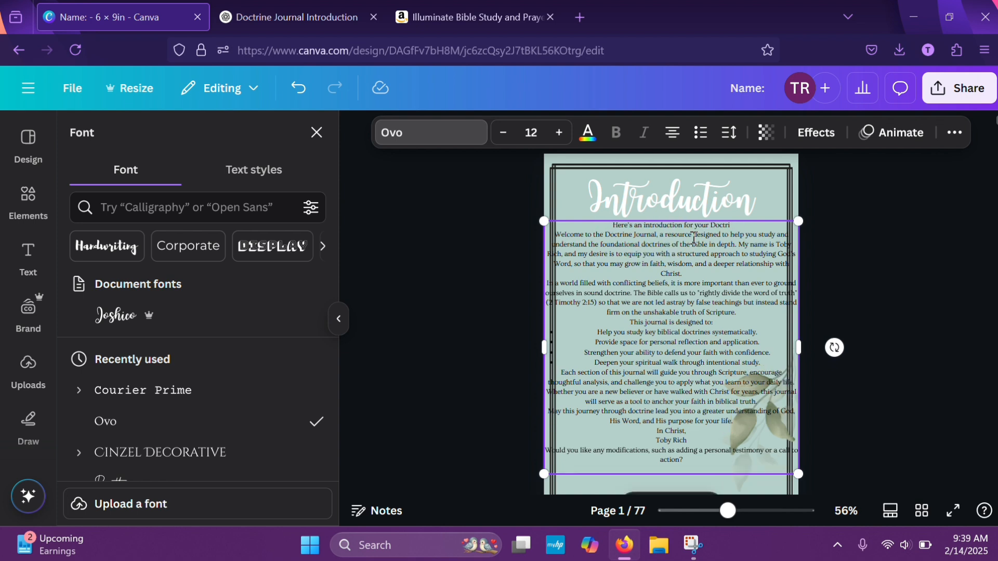
pyautogui.press('BackSpace')
pyautogui.press('BackSpace')
pyautogui.press('BackSpace')
pyautogui.press('BackSpace')
pyautogui.press('BackSpace')
pyautogui.press('BackSpace')
pyautogui.press('BackSpace')
pyautogui.press('BackSpace')
# Delete the closing question about modifications beneath the signature, including its leftover empty line
pyautogui.scroll(-1, 647, 337)
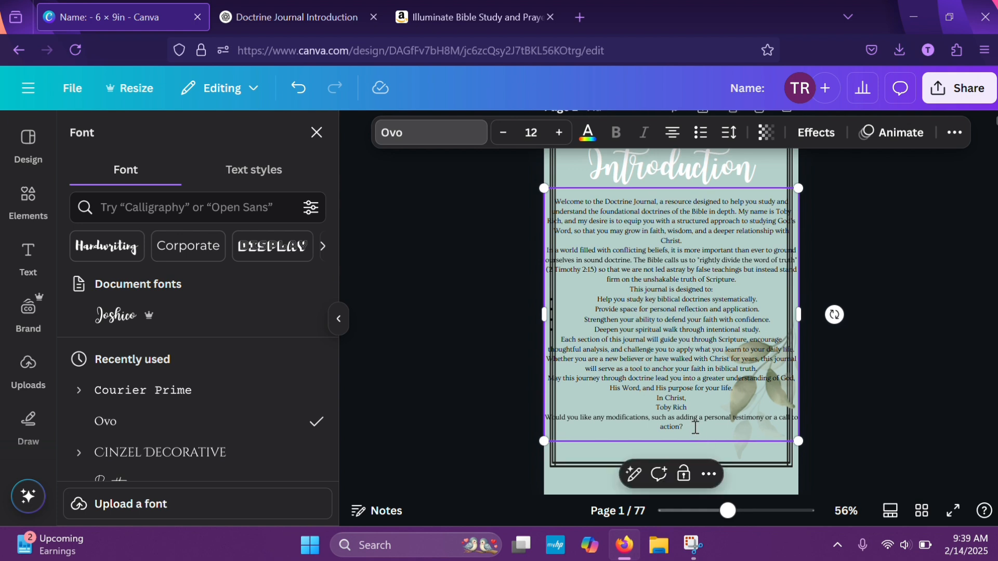
pyautogui.press('BackSpace')
pyautogui.press('BackSpace')
pyautogui.press('BackSpace')
pyautogui.press('BackSpace')
pyautogui.press('BackSpace')
pyautogui.press('BackSpace')
pyautogui.press('BackSpace')
pyautogui.press('BackSpace')
pyautogui.press('BackSpace')
pyautogui.press('BackSpace')
pyautogui.press('BackSpace')
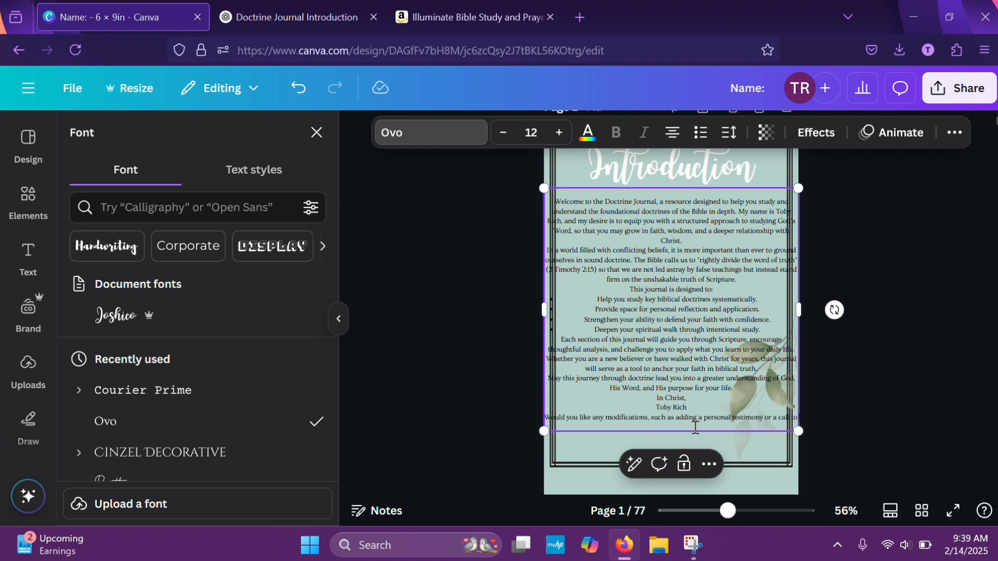
pyautogui.press('BackSpace')
pyautogui.press('BackSpace')
pyautogui.press('BackSpace')
pyautogui.press('BackSpace')
pyautogui.press('BackSpace')
pyautogui.press('BackSpace')
pyautogui.press('BackSpace')
pyautogui.press('BackSpace')
pyautogui.press('BackSpace')
pyautogui.press('BackSpace')
pyautogui.press('BackSpace')
pyautogui.press('BackSpace')
pyautogui.press('BackSpace')
pyautogui.press('BackSpace')
pyautogui.press('BackSpace')
pyautogui.press('BackSpace')
pyautogui.press('BackSpace')
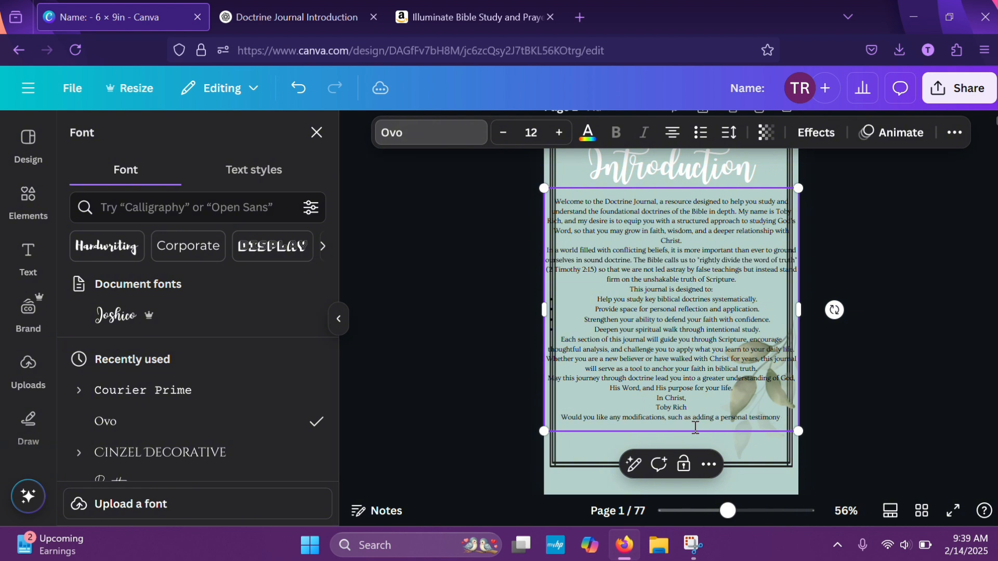
pyautogui.press('BackSpace')
pyautogui.press('BackSpace')
pyautogui.press('BackSpace')
pyautogui.press('BackSpace')
pyautogui.press('BackSpace')
pyautogui.press('BackSpace')
pyautogui.press('BackSpace')
pyautogui.press('BackSpace')
pyautogui.press('BackSpace')
pyautogui.press('BackSpace')
pyautogui.press('BackSpace')
pyautogui.press('BackSpace')
pyautogui.press('BackSpace')
pyautogui.press('BackSpace')
pyautogui.press('BackSpace')
pyautogui.press('BackSpace')
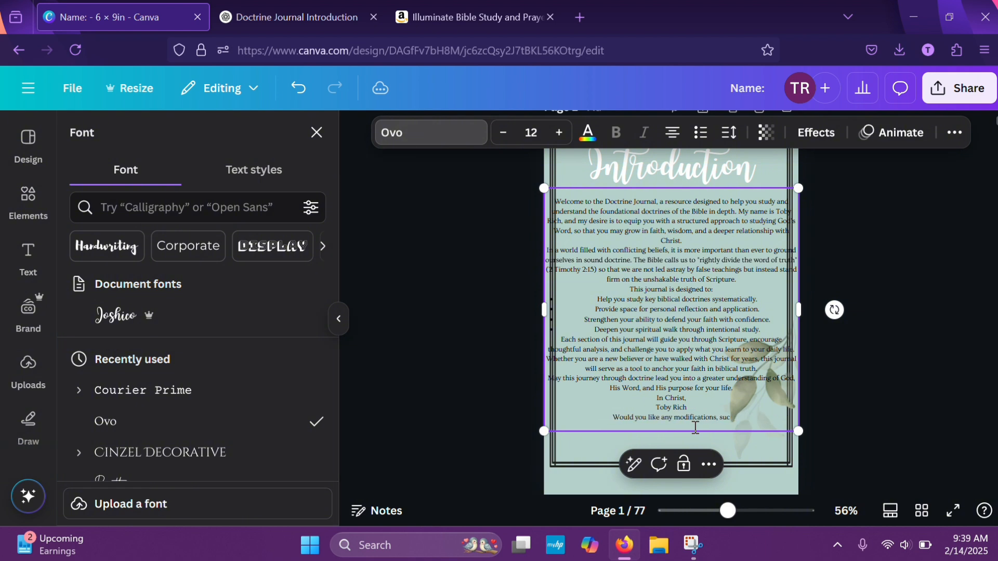
pyautogui.press('BackSpace')
pyautogui.press('BackSpace')
pyautogui.press('BackSpace')
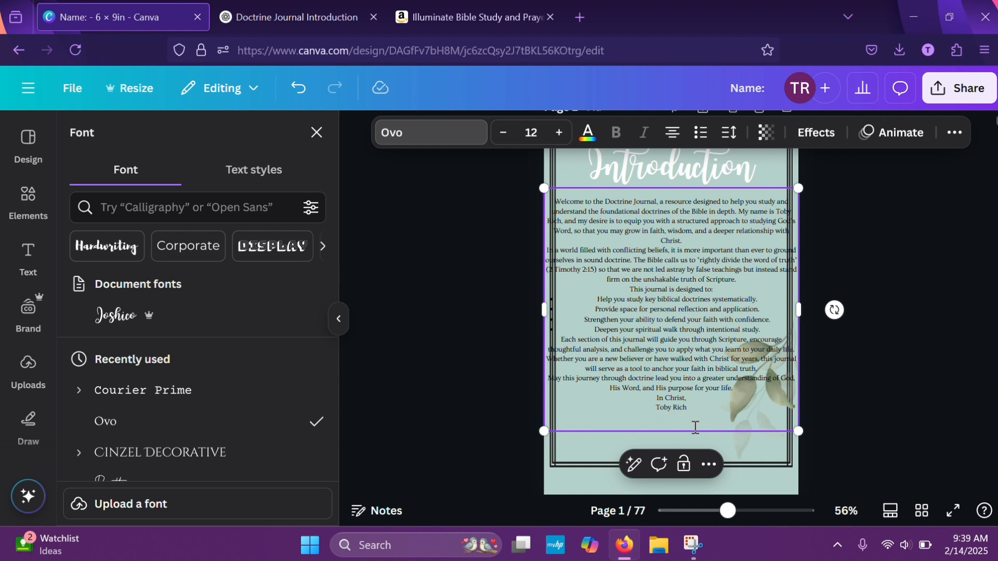
pyautogui.press('BackSpace')
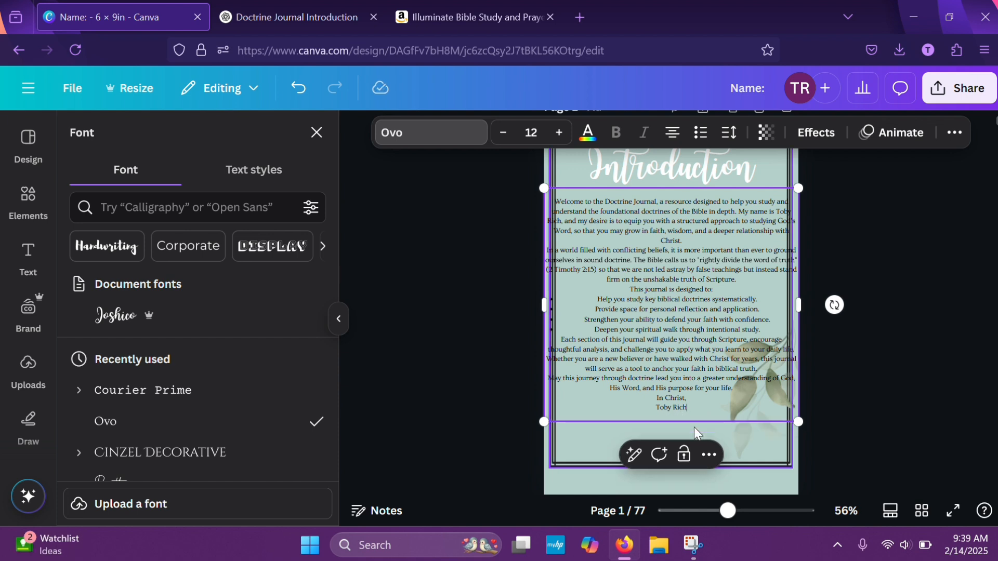
# Narrow the introduction text box on both sides to fit inside the border and scale its text to size 12.2
pyautogui.rightClick(794, 306)
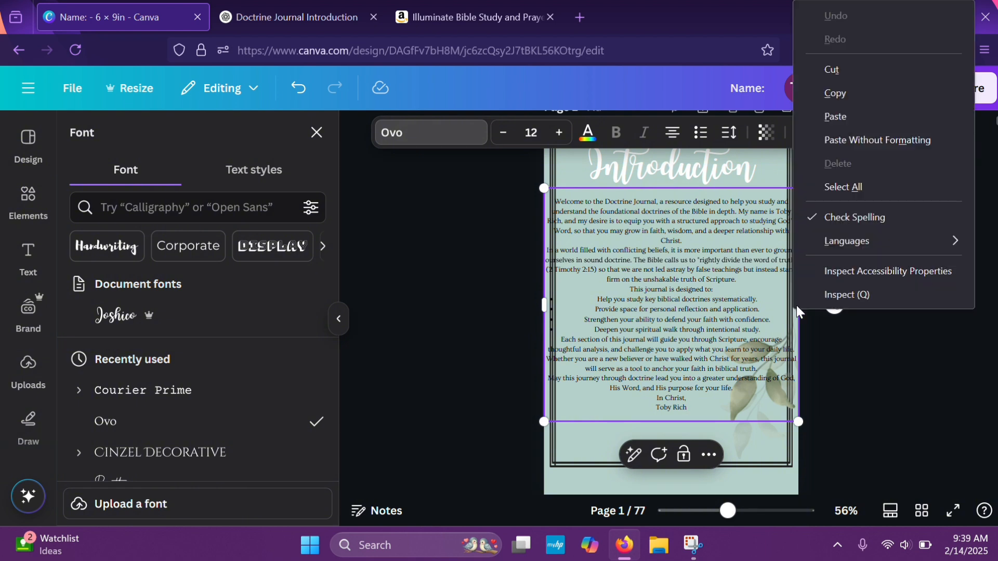
pyautogui.click(821, 344)
pyautogui.rightClick(820, 342)
pyautogui.click(798, 306)
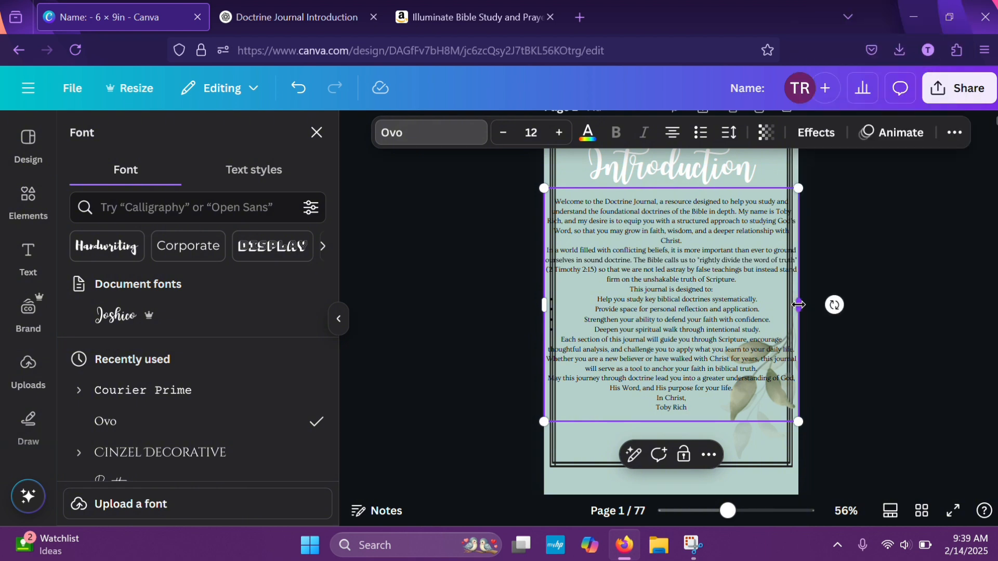
pyautogui.moveTo(798, 305); pyautogui.dragTo(778, 305)
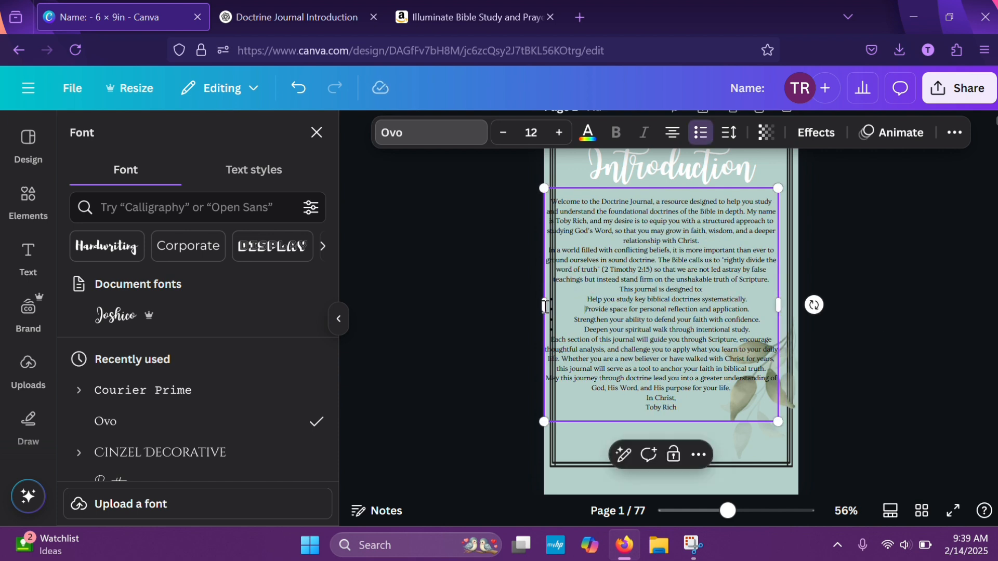
pyautogui.moveTo(556, 312)
pyautogui.mouseDown()
pyautogui.moveTo(583, 310)
pyautogui.moveTo(561, 313)
pyautogui.mouseUp()
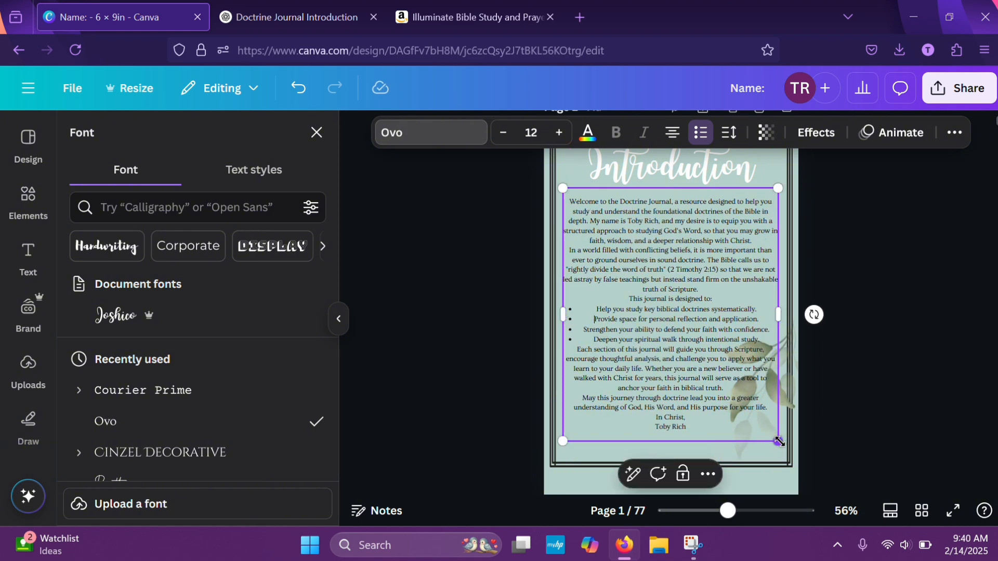
pyautogui.moveTo(779, 441); pyautogui.dragTo(781, 448)
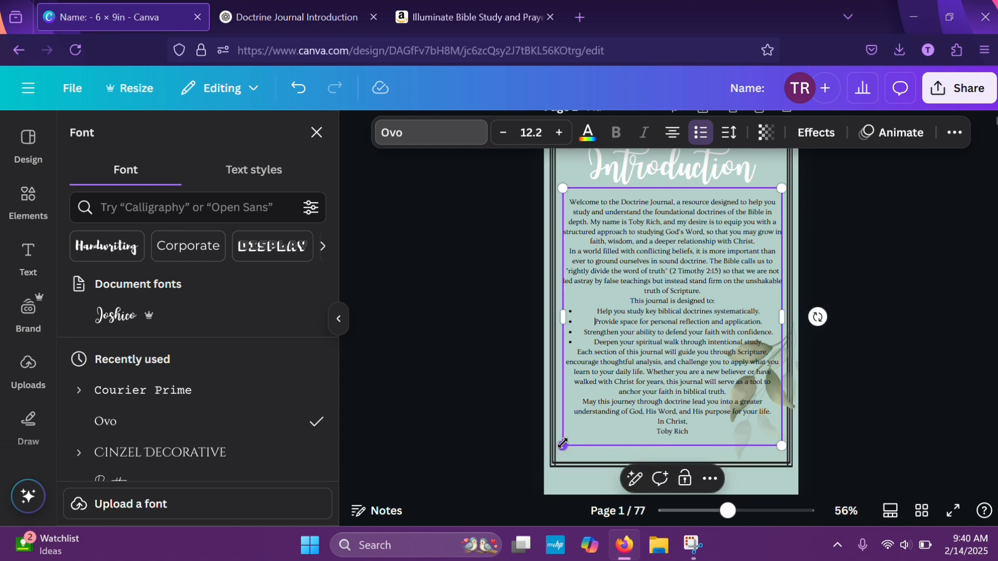
pyautogui.moveTo(562, 445); pyautogui.dragTo(564, 443)
pyautogui.click(868, 334)
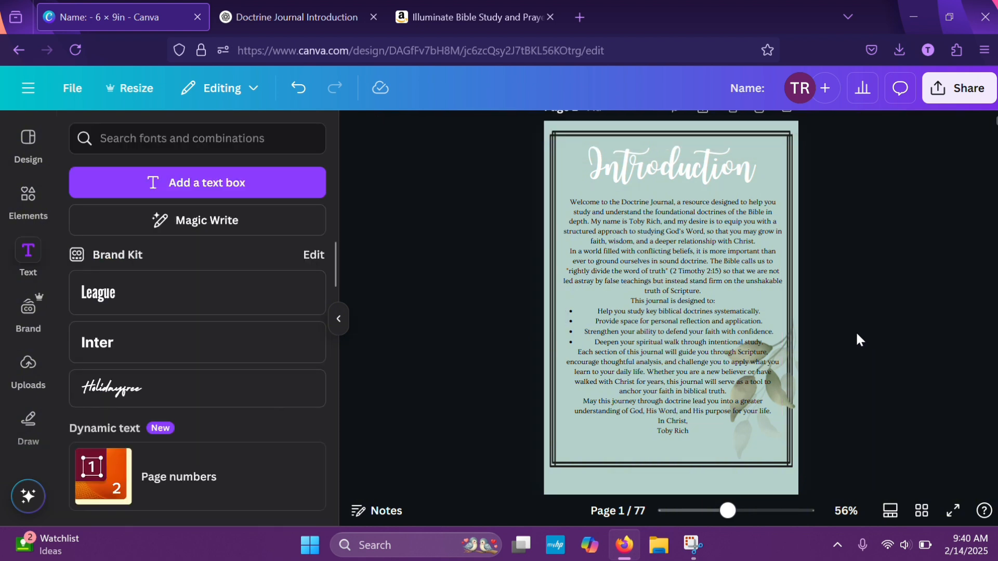
# Move the leaf graphic down to the lower-right corner of the Introduction page, clear of most of the text
pyautogui.click(775, 375)
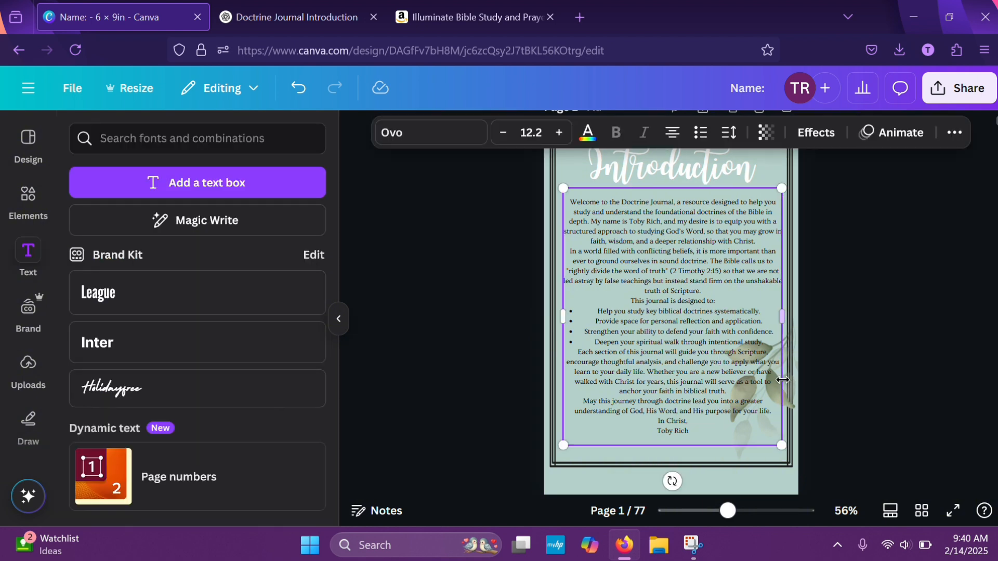
pyautogui.click(814, 396)
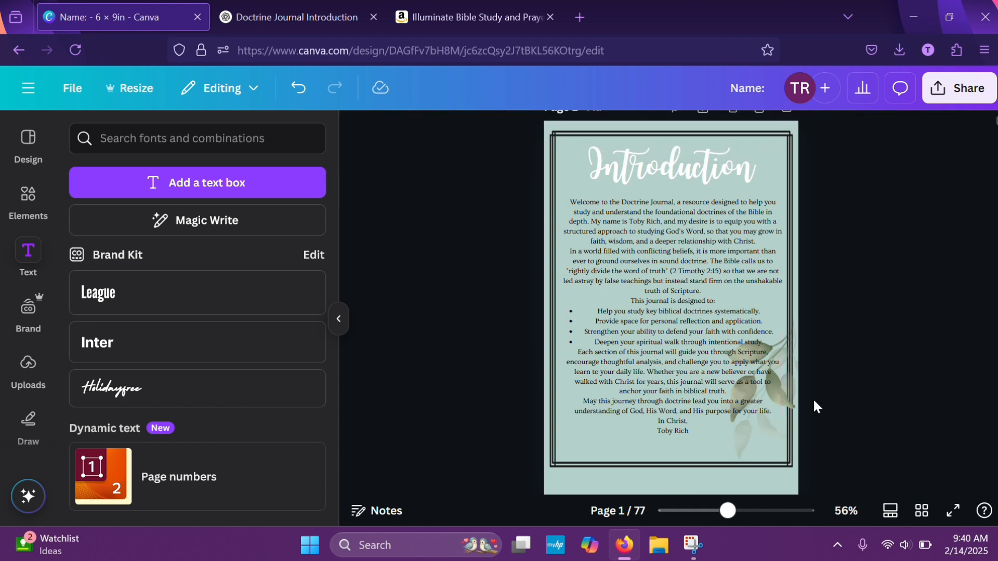
pyautogui.click(794, 408)
pyautogui.moveTo(793, 434); pyautogui.dragTo(795, 475)
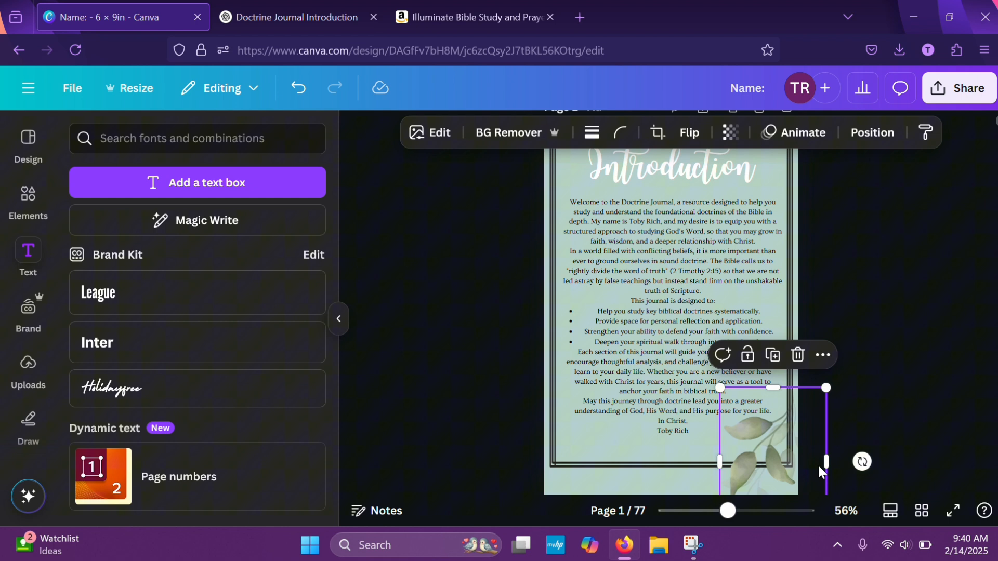
pyautogui.click(906, 451)
# Review the layout of the Introduction page and the name and writing pages that follow it
pyautogui.scroll(-1, 873, 395)
pyautogui.scroll(-1, 862, 373)
pyautogui.scroll(1, 862, 373)
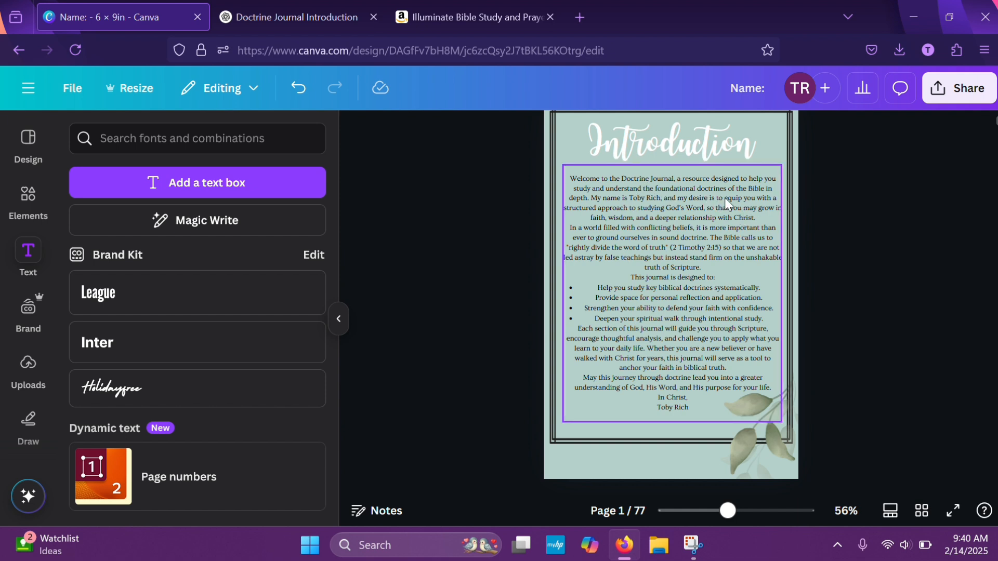
pyautogui.scroll(-1, 738, 204)
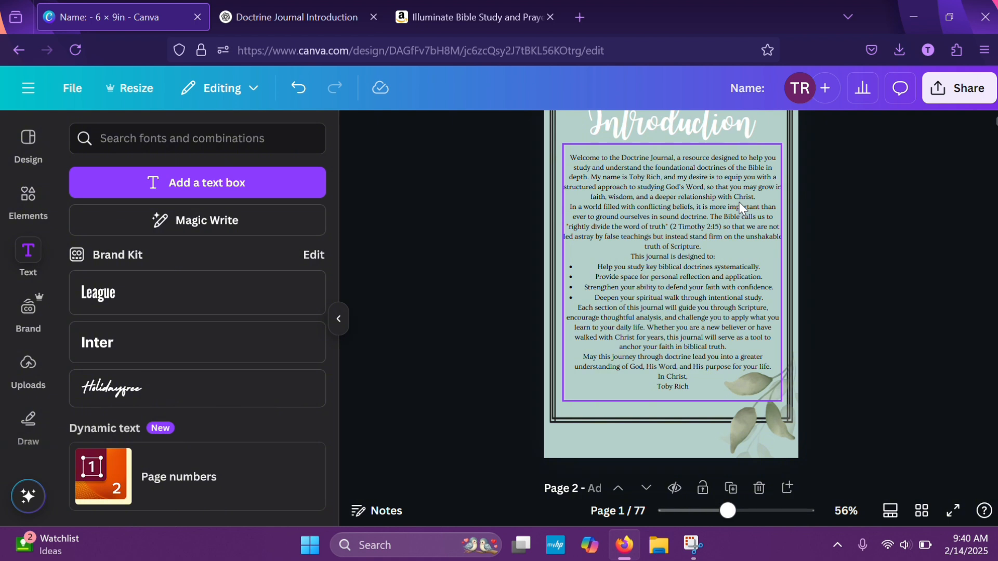
pyautogui.scroll(-1, 759, 203)
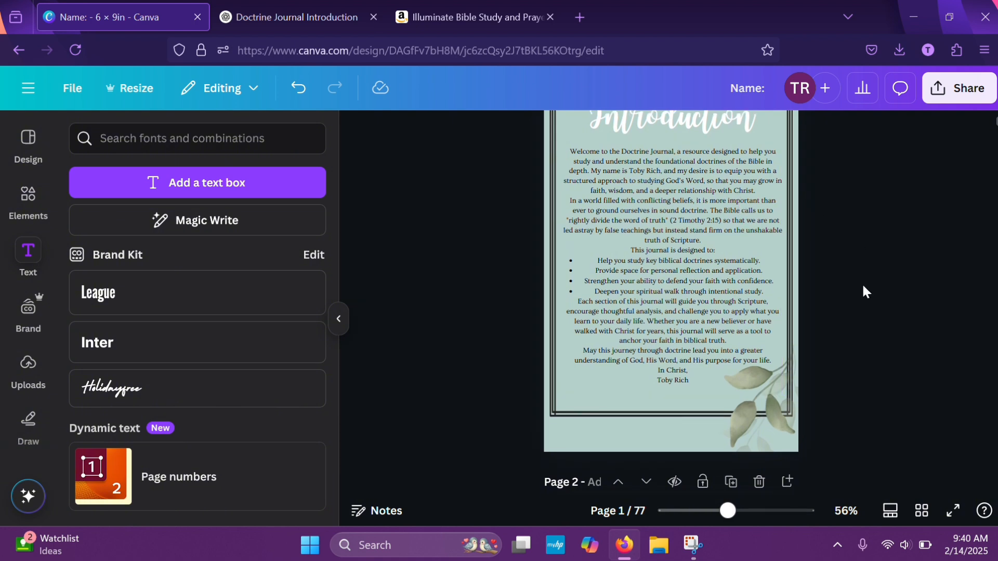
pyautogui.scroll(-3, 862, 286)
pyautogui.scroll(4, 863, 286)
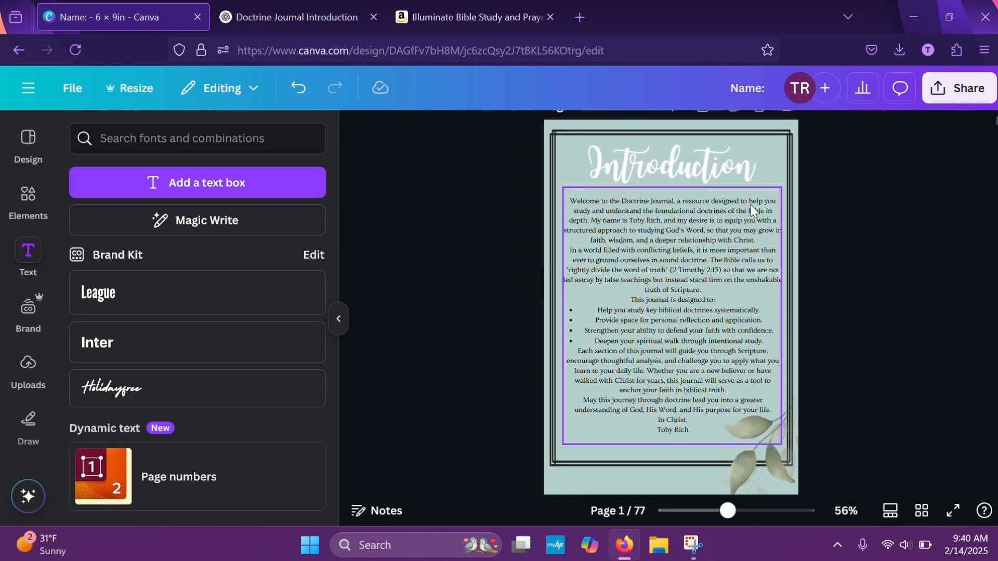
pyautogui.scroll(-3, 840, 371)
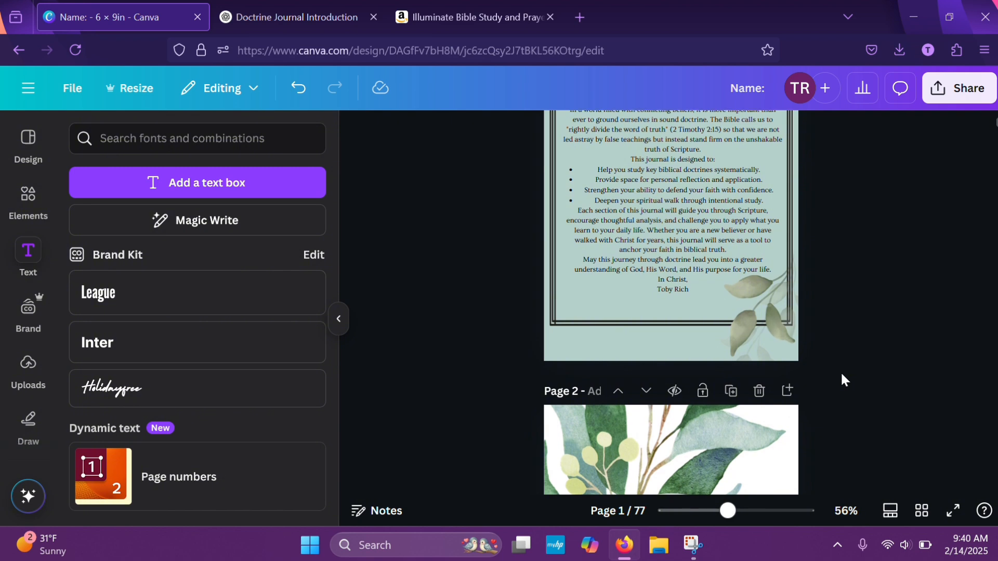
pyautogui.scroll(-12, 841, 374)
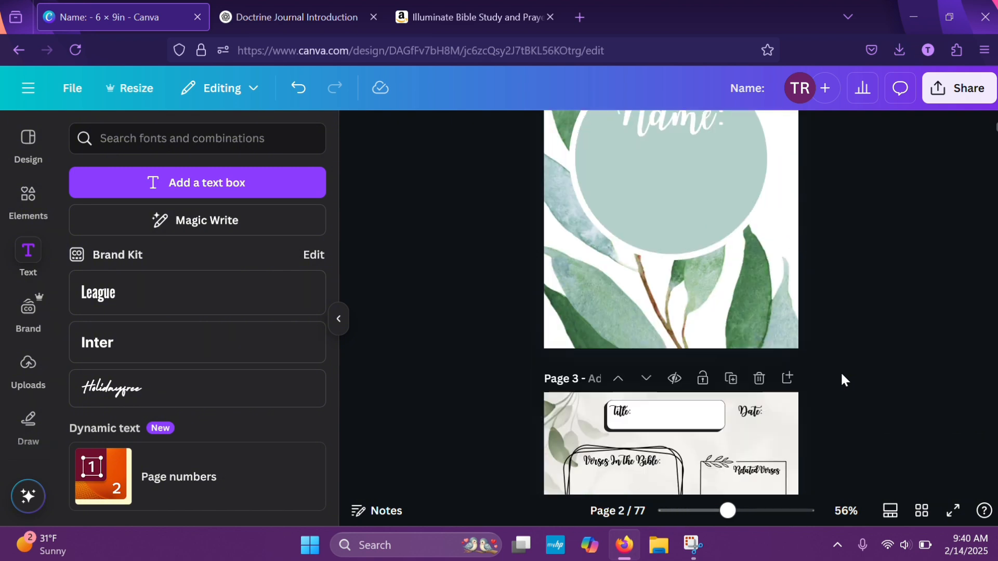
pyautogui.scroll(2, 841, 374)
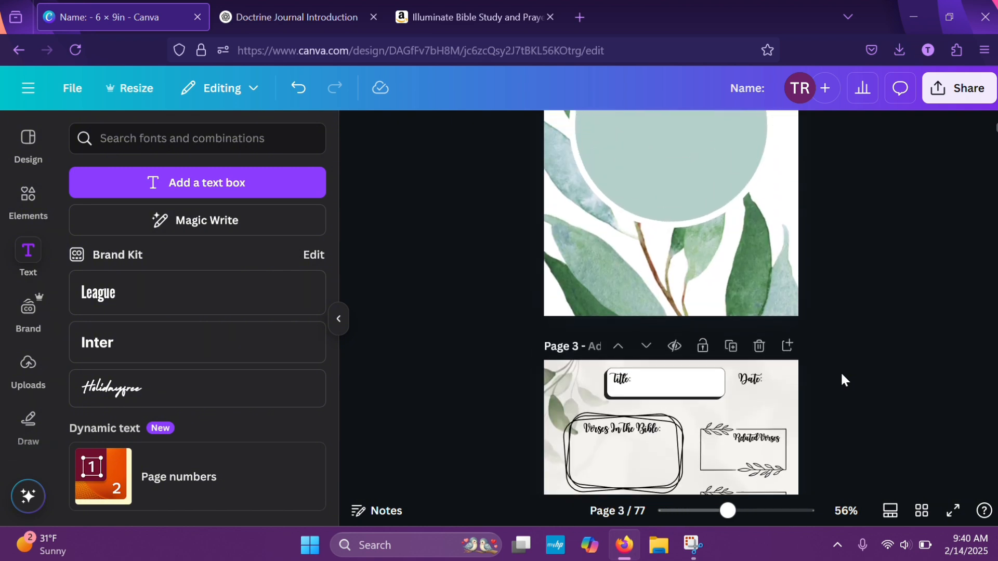
# Show all pages as a grid and check the order and layout of the journal pages
pyautogui.click(921, 510)
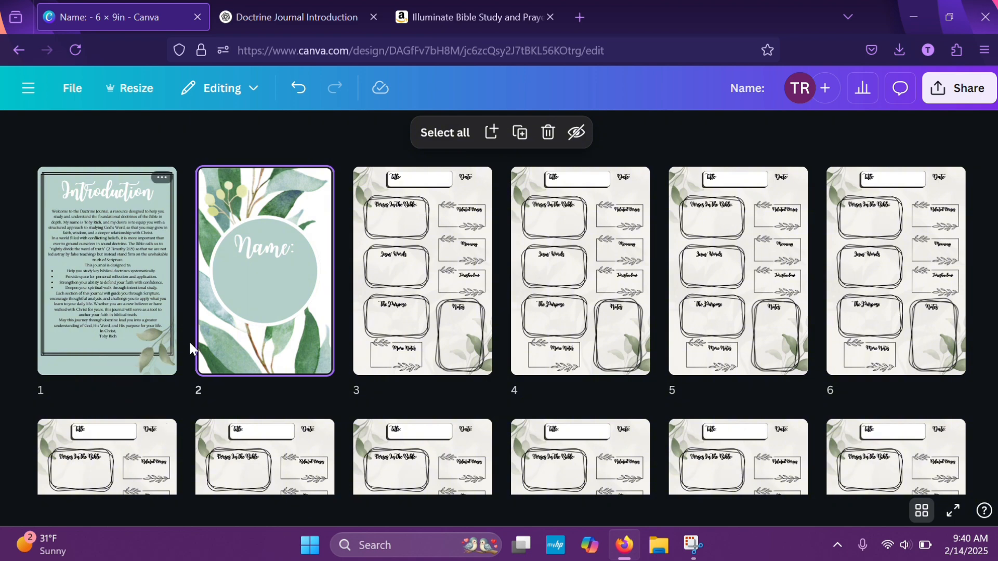
pyautogui.scroll(-15, 545, 363)
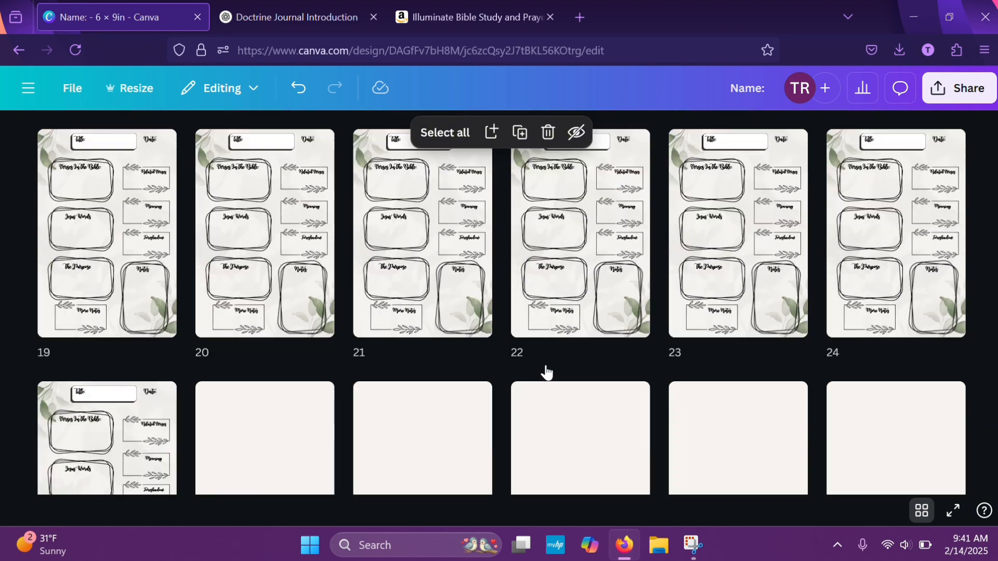
pyautogui.scroll(-10, 547, 373)
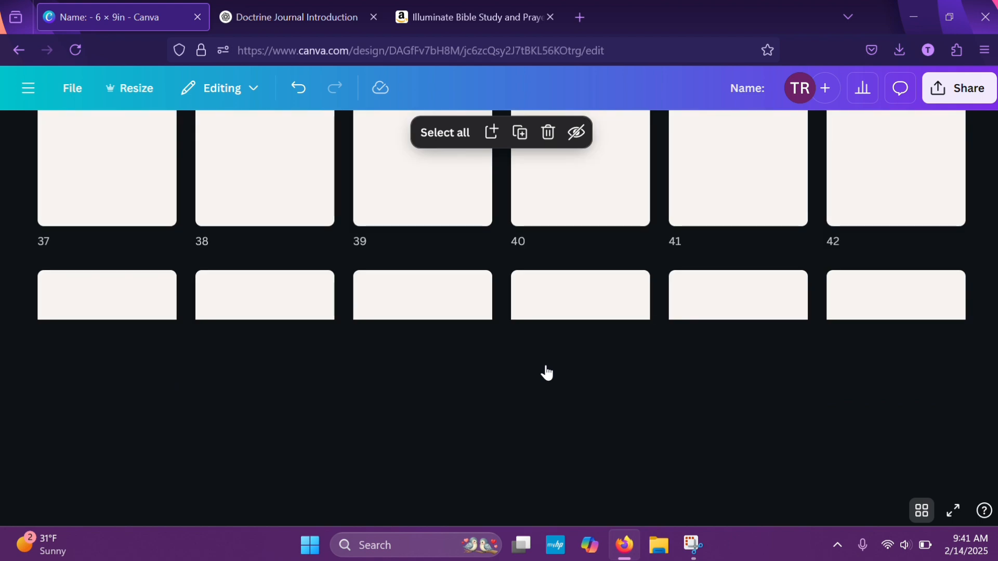
pyautogui.scroll(15, 546, 372)
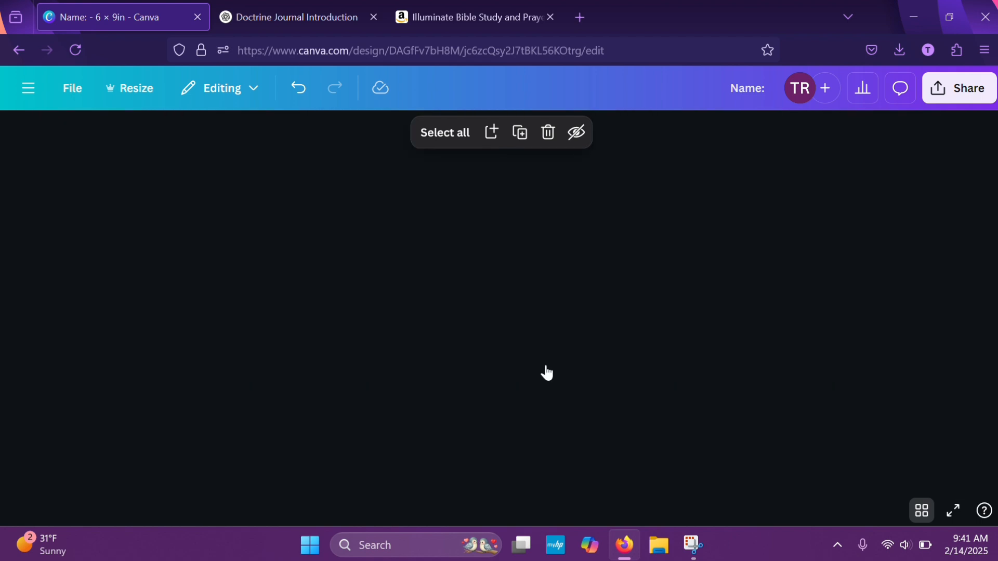
pyautogui.scroll(10, 546, 372)
pyautogui.scroll(5, 357, 283)
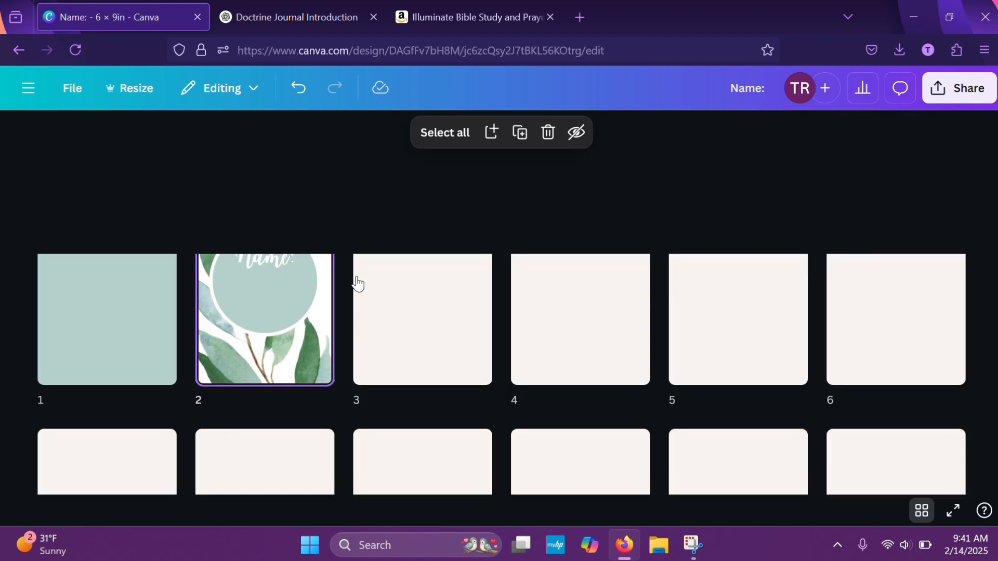
pyautogui.scroll(-1, 346, 304)
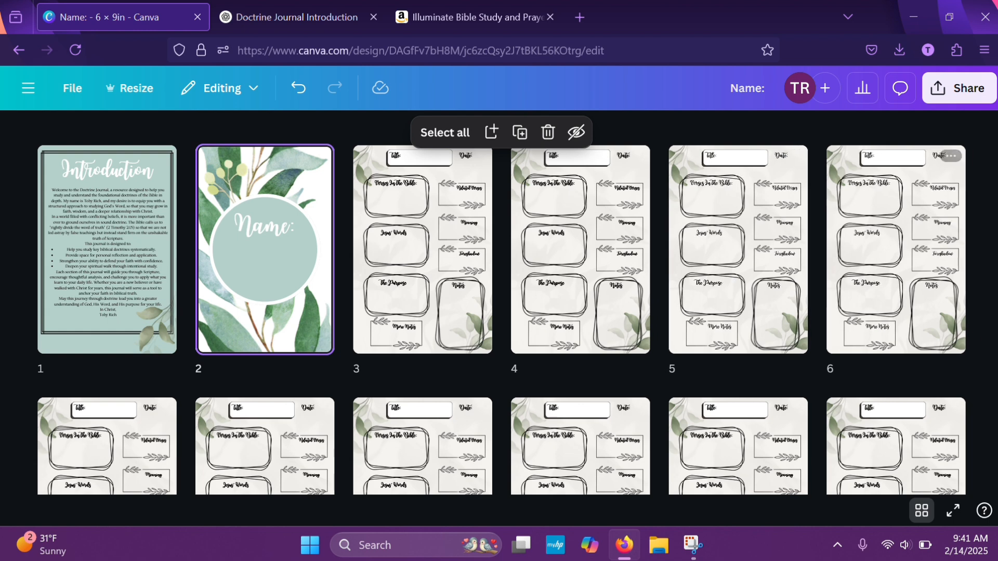
# Leave the page grid view and rename the design as Doctrine Journal, removing the old Name: prefix from the title
pyautogui.click(940, 100)
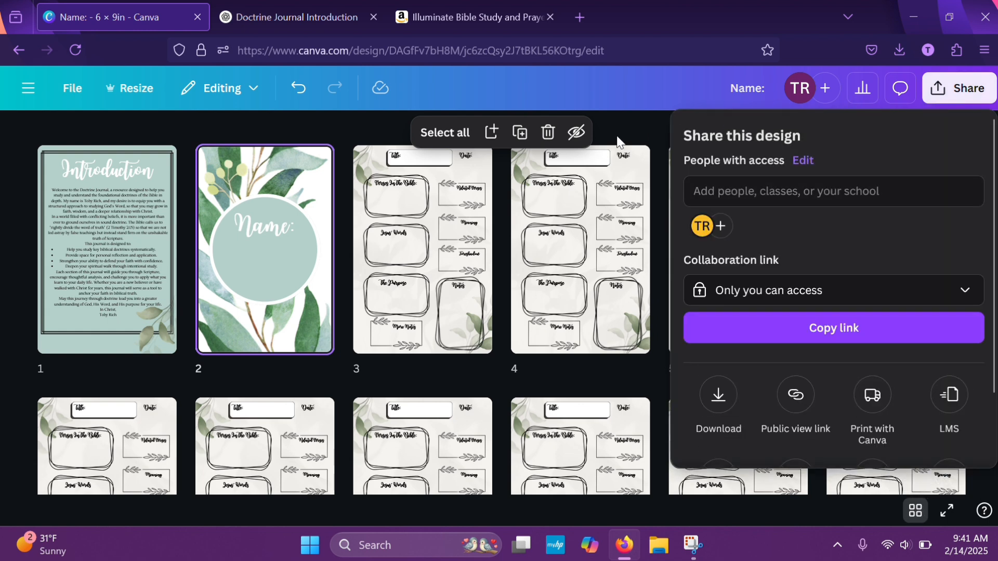
pyautogui.click(611, 122)
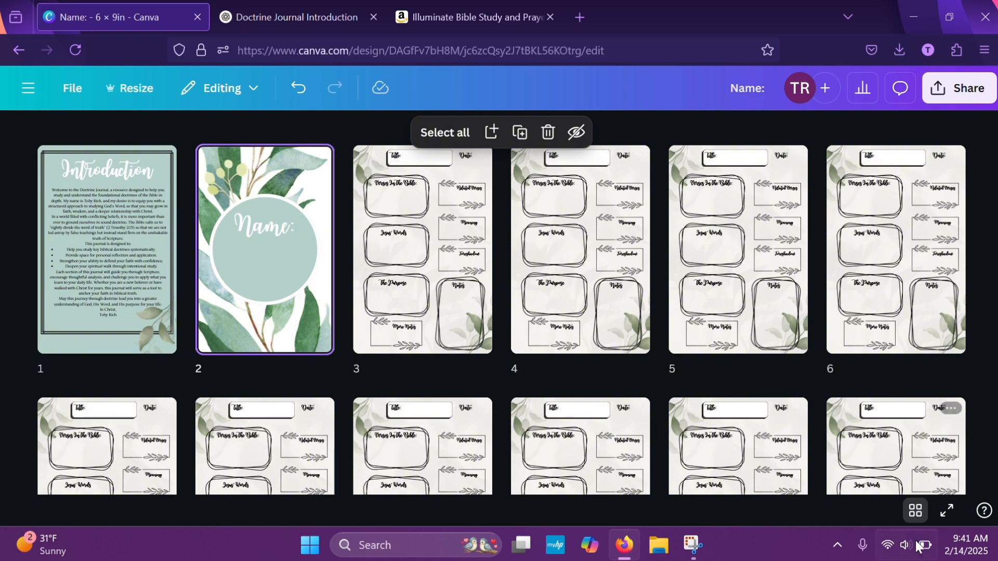
pyautogui.click(915, 512)
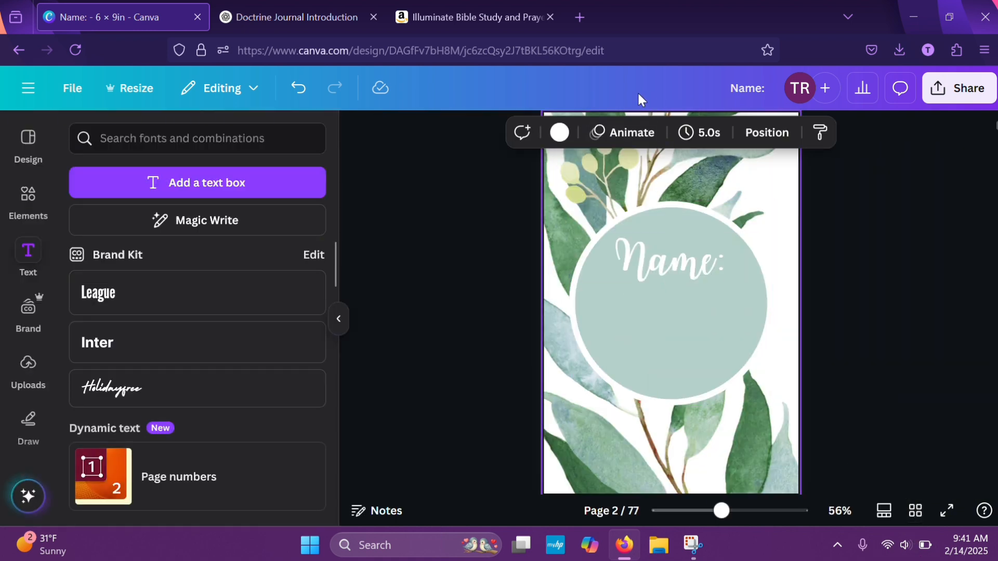
pyautogui.click(766, 88)
pyautogui.write('Doct')
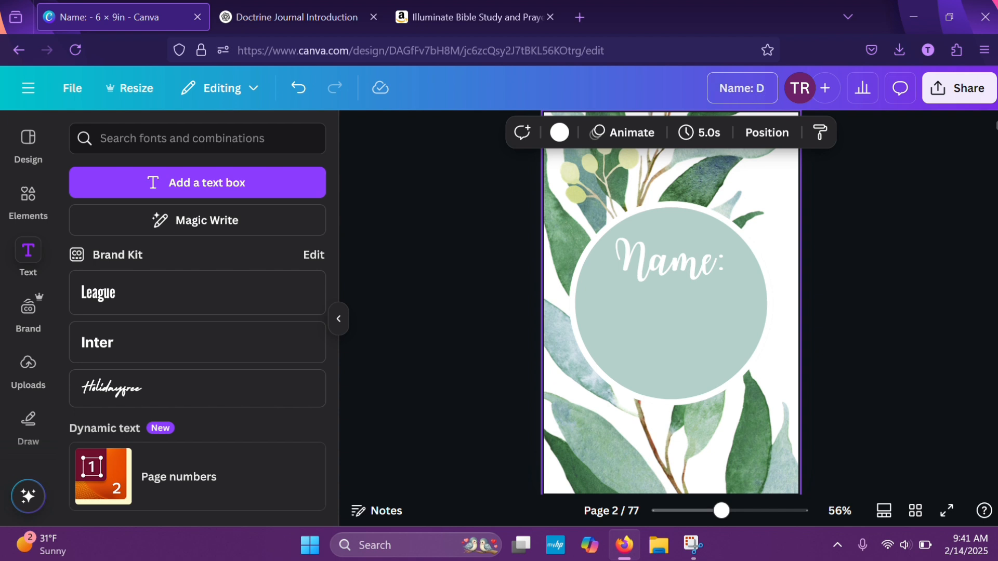
pyautogui.write('r')
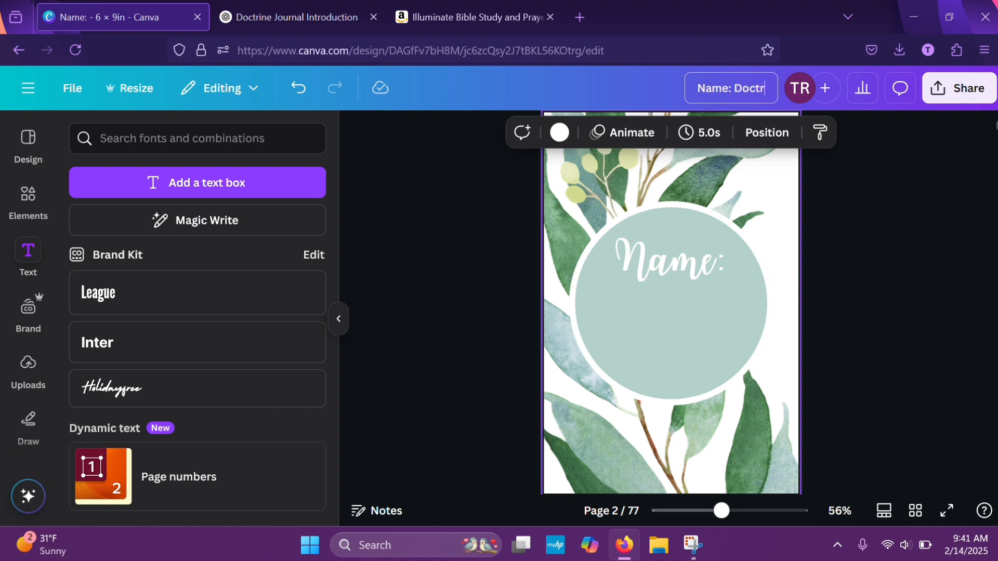
pyautogui.write('ine Journal')
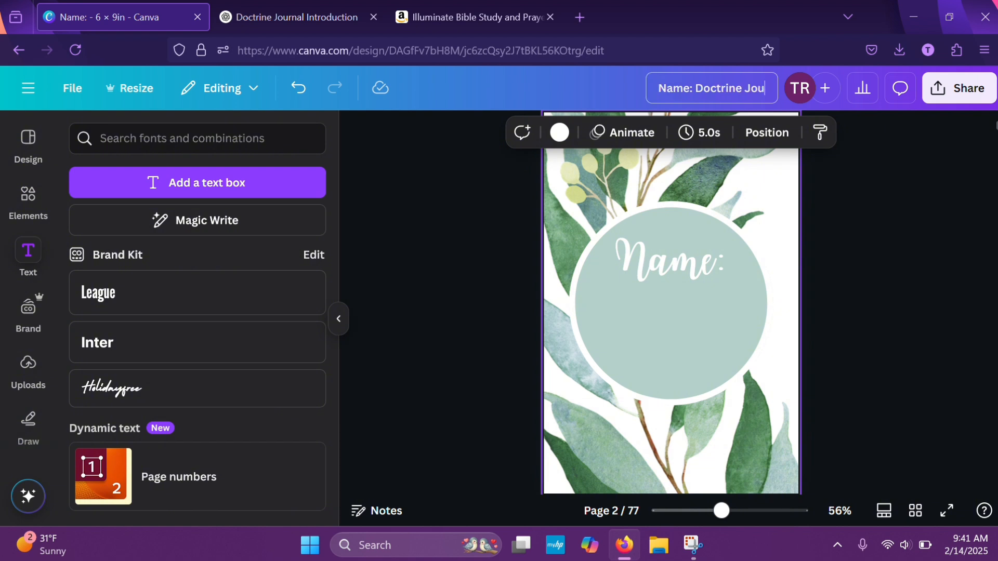
pyautogui.click(955, 204)
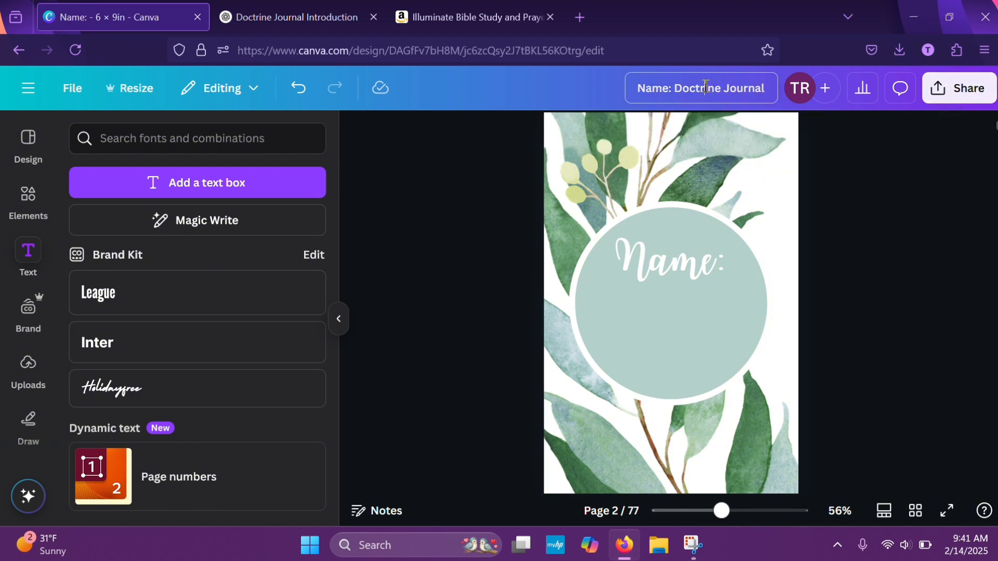
pyautogui.click(678, 89)
pyautogui.press('BackSpace')
pyautogui.press('BackSpace')
pyautogui.press('BackSpace')
pyautogui.press('BackSpace')
pyautogui.press('BackSpace')
pyautogui.press('BackSpace')
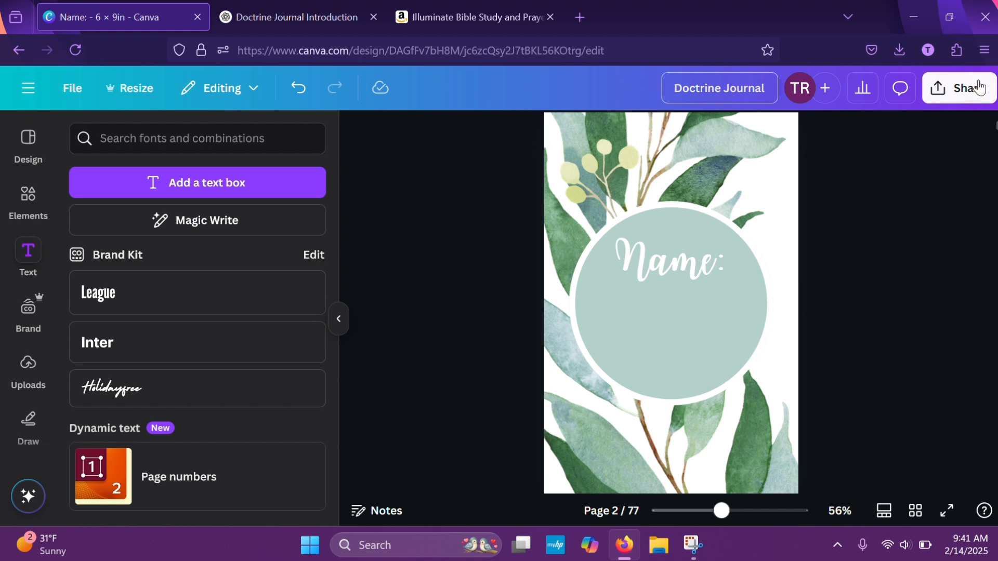
# Download all pages of the journal as a flattened PDF Print file with the CMYK color profile for professional printing
pyautogui.click(958, 88)
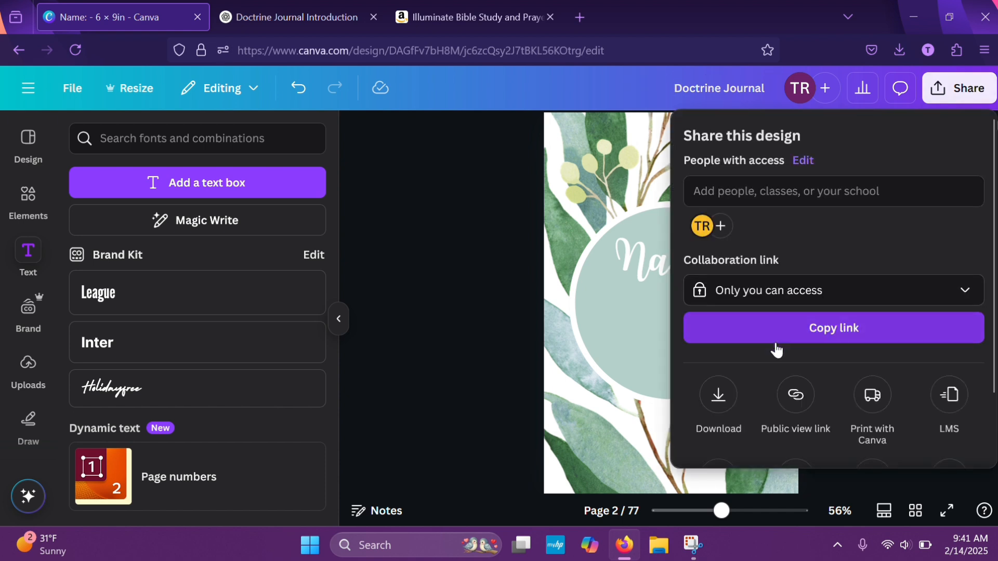
pyautogui.click(715, 402)
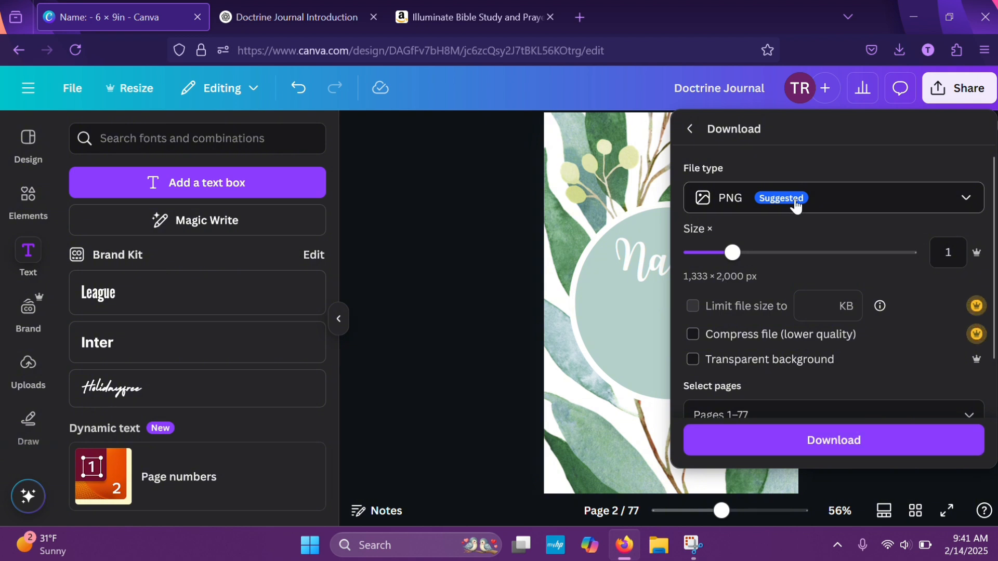
pyautogui.click(824, 207)
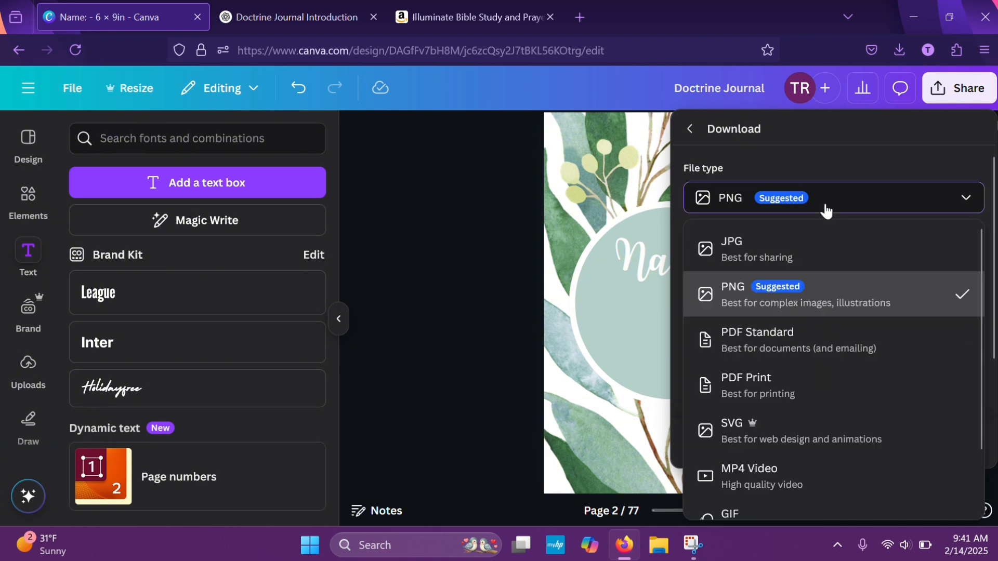
pyautogui.click(747, 378)
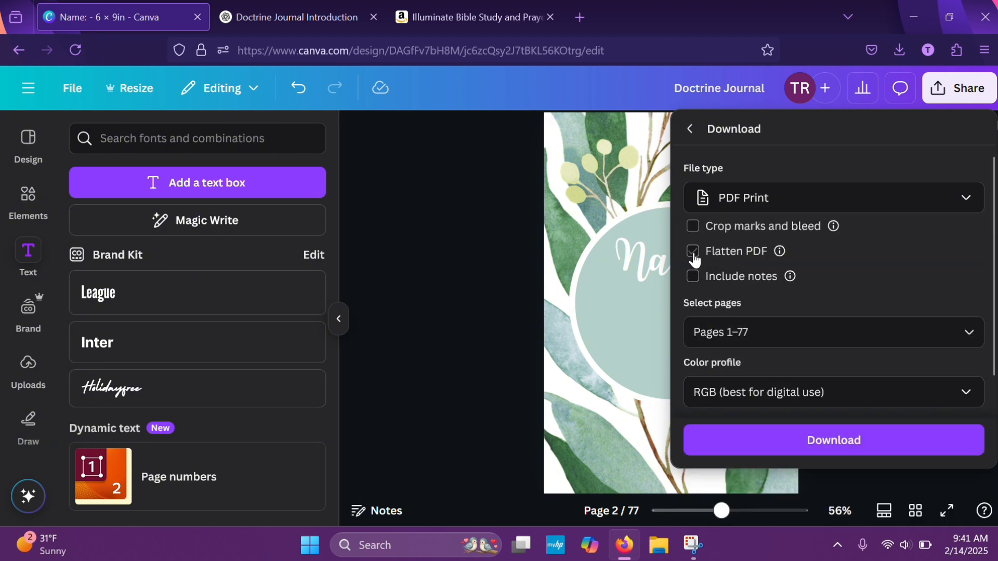
pyautogui.click(776, 396)
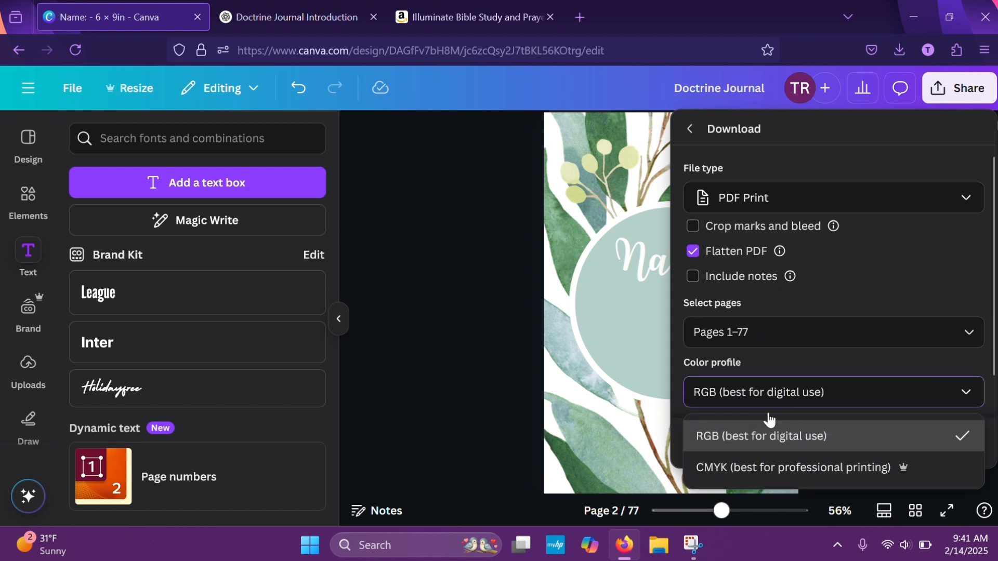
pyautogui.click(760, 470)
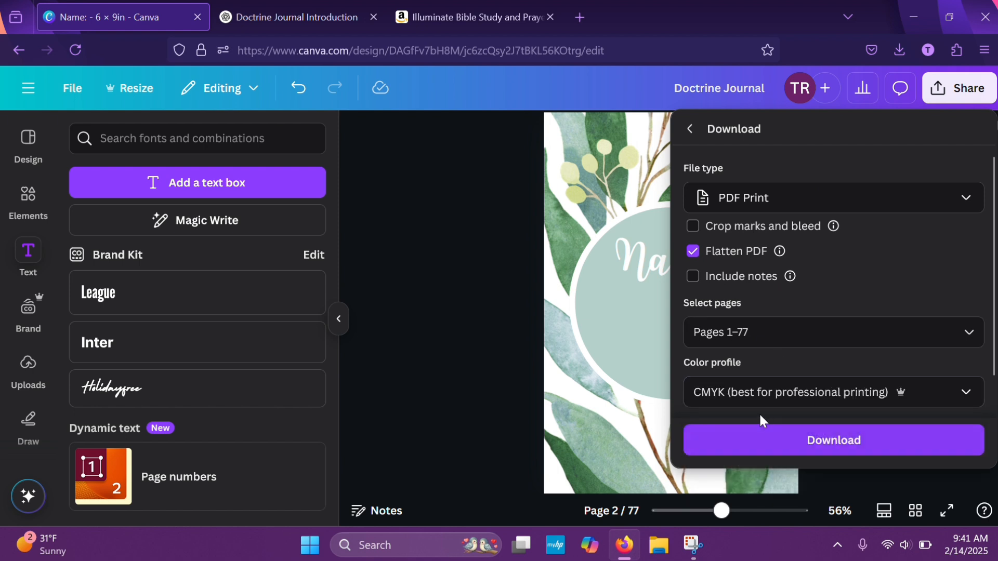
pyautogui.click(833, 395)
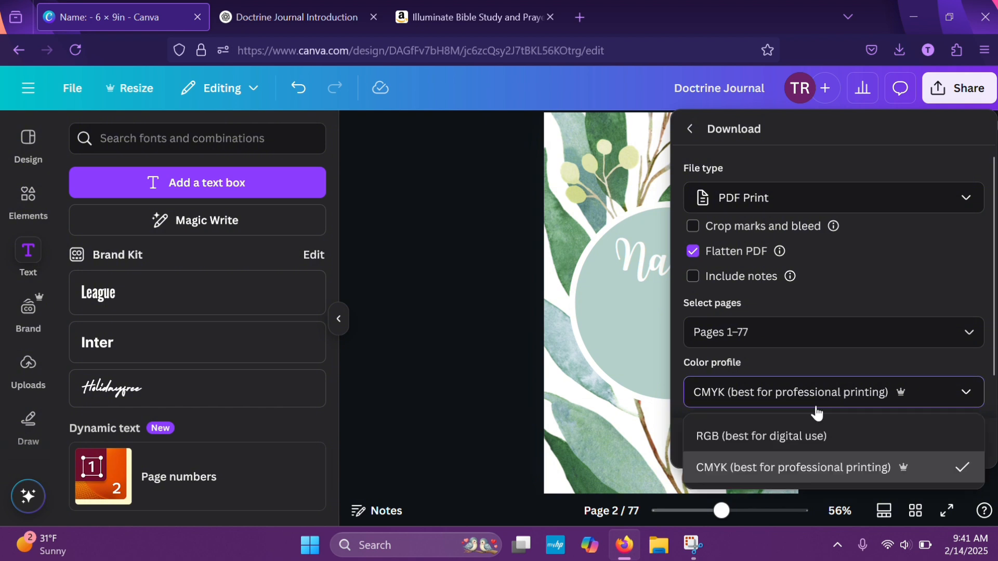
pyautogui.click(765, 406)
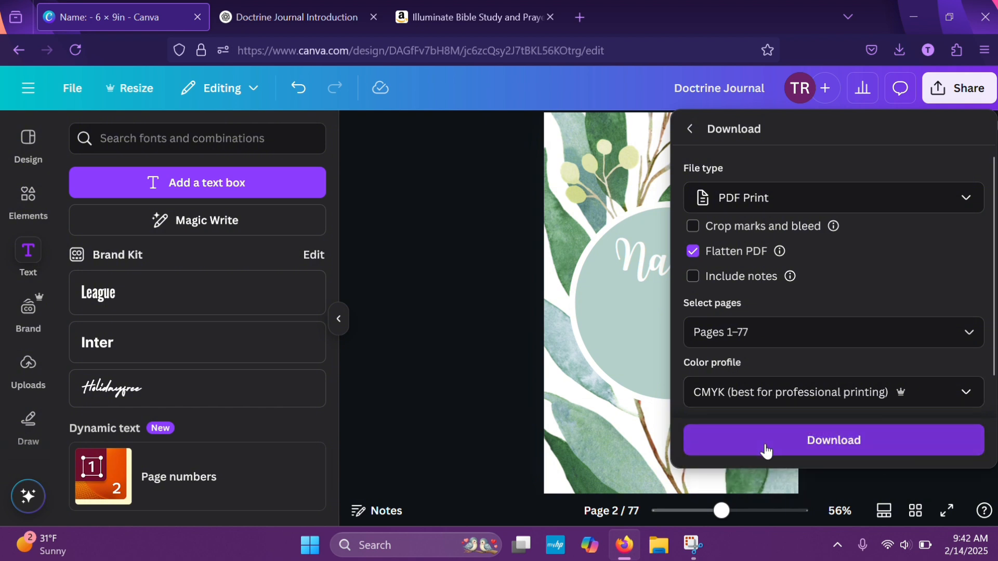
pyautogui.click(766, 449)
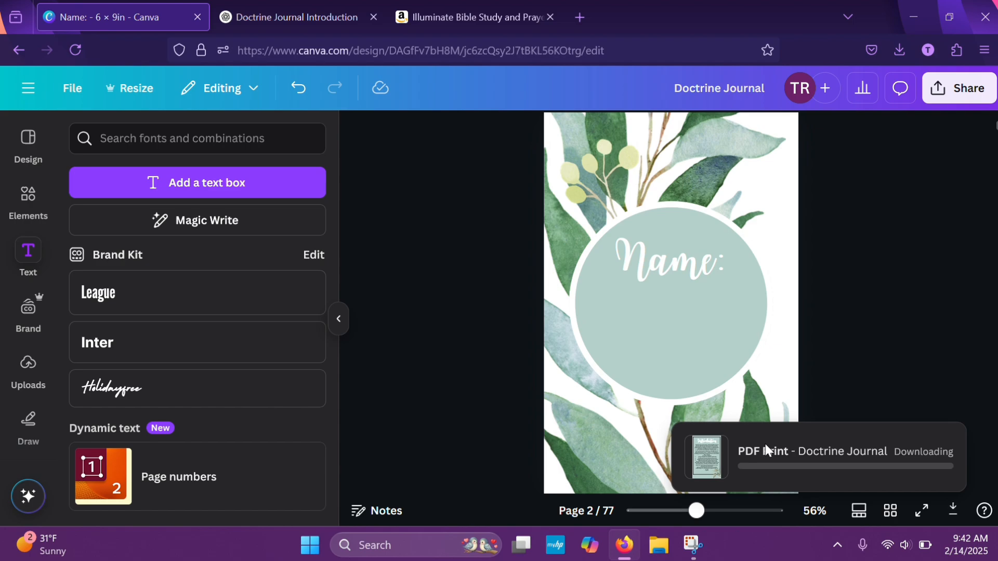